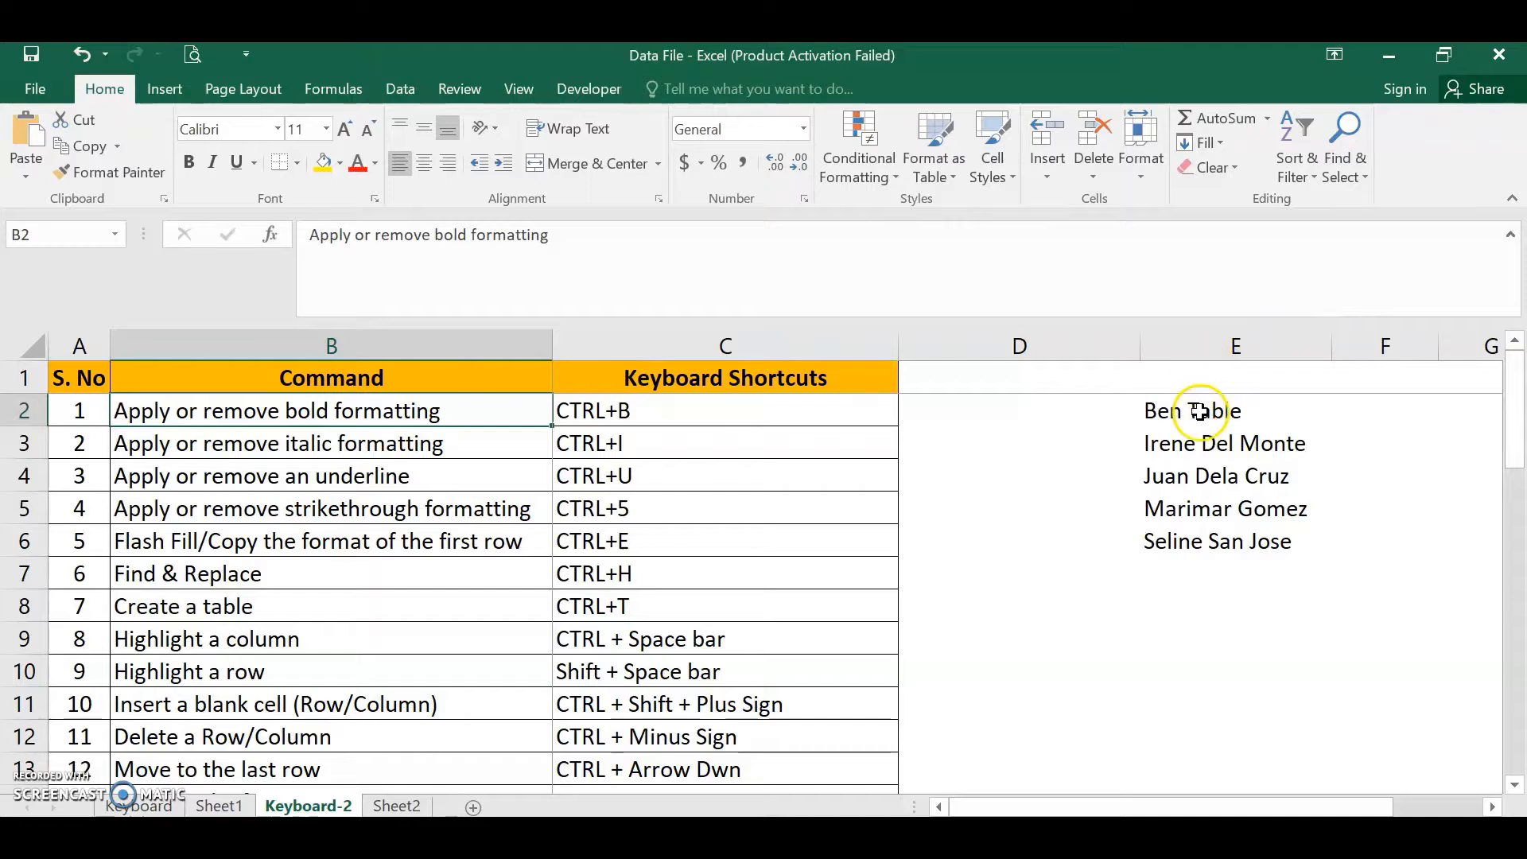
- Toggle bold formatting on and off for the names in E2:E6
{"action": "left_click_drag", "start_coordinate": [1197, 402], "coordinate": [1206, 543]}
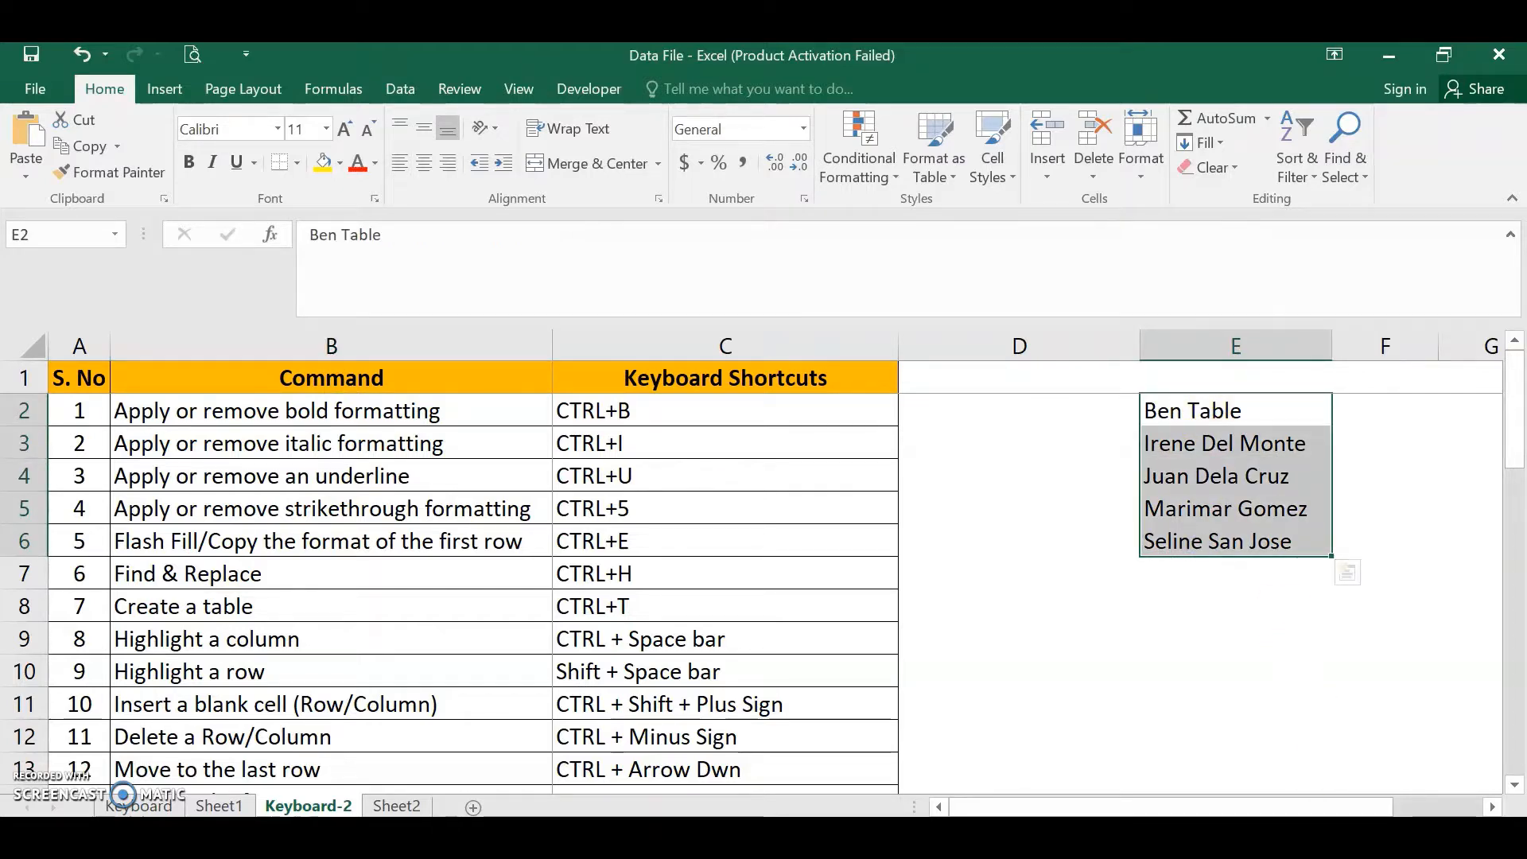
{"action": "key", "text": "ctrl+b"}
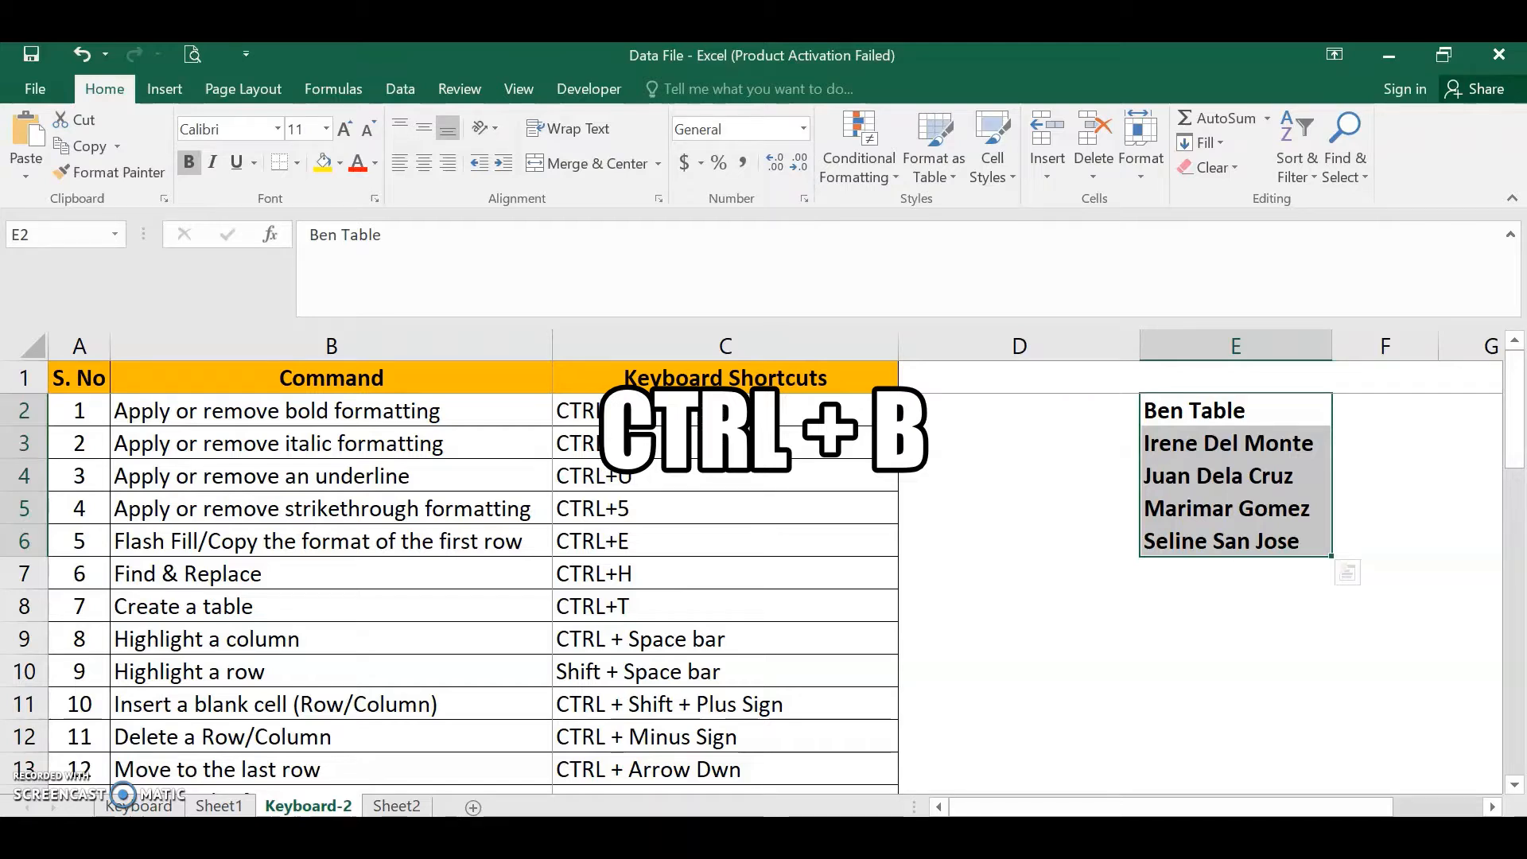
{"action": "key", "text": "ctrl+b"}
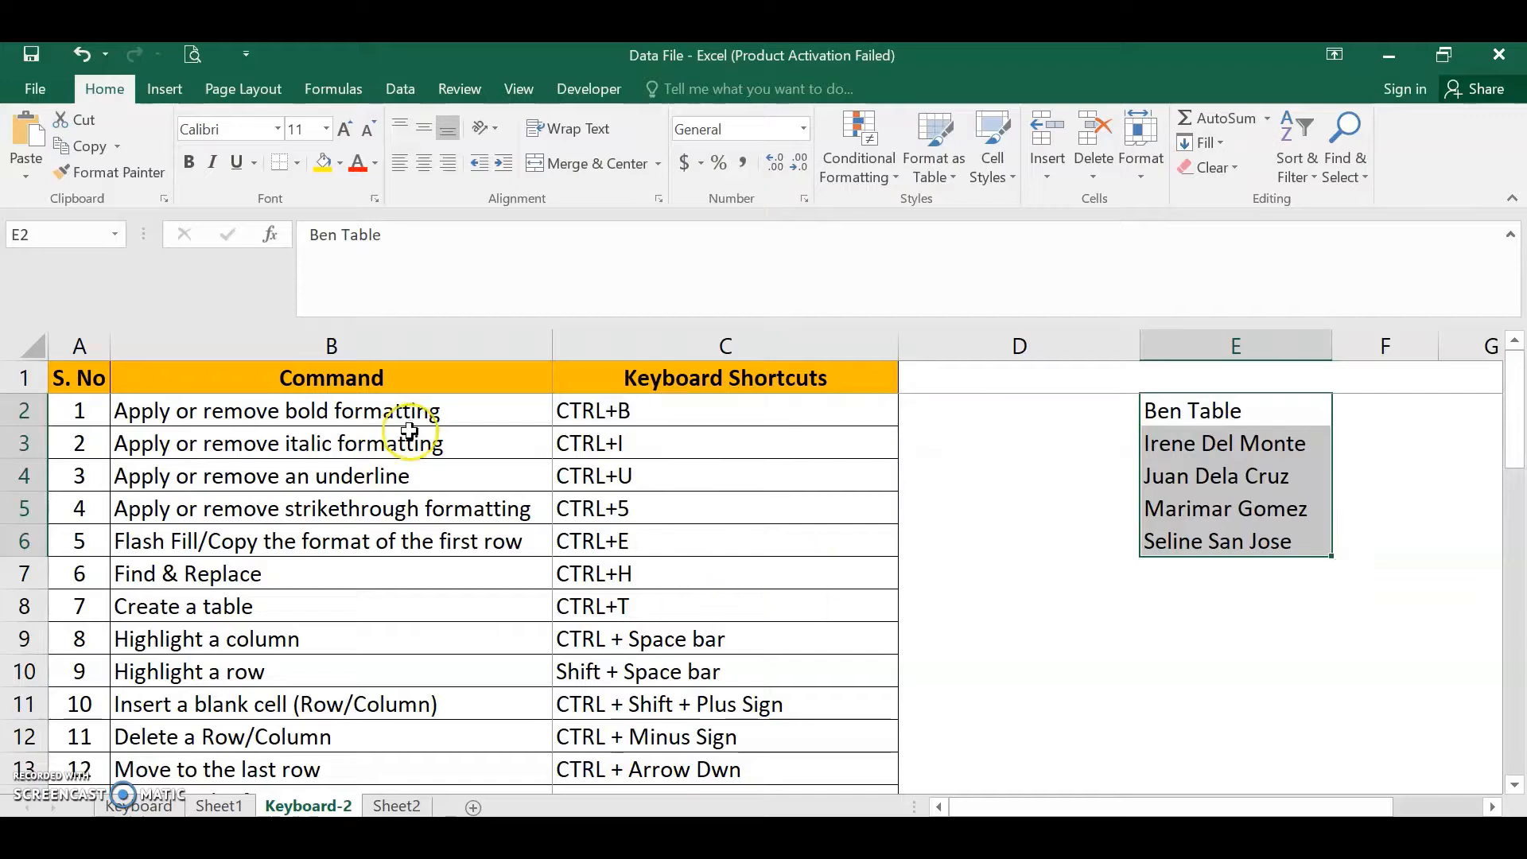
- Toggle italic formatting on and off for the names in E2:E6
{"action": "left_click", "coordinate": [404, 448]}
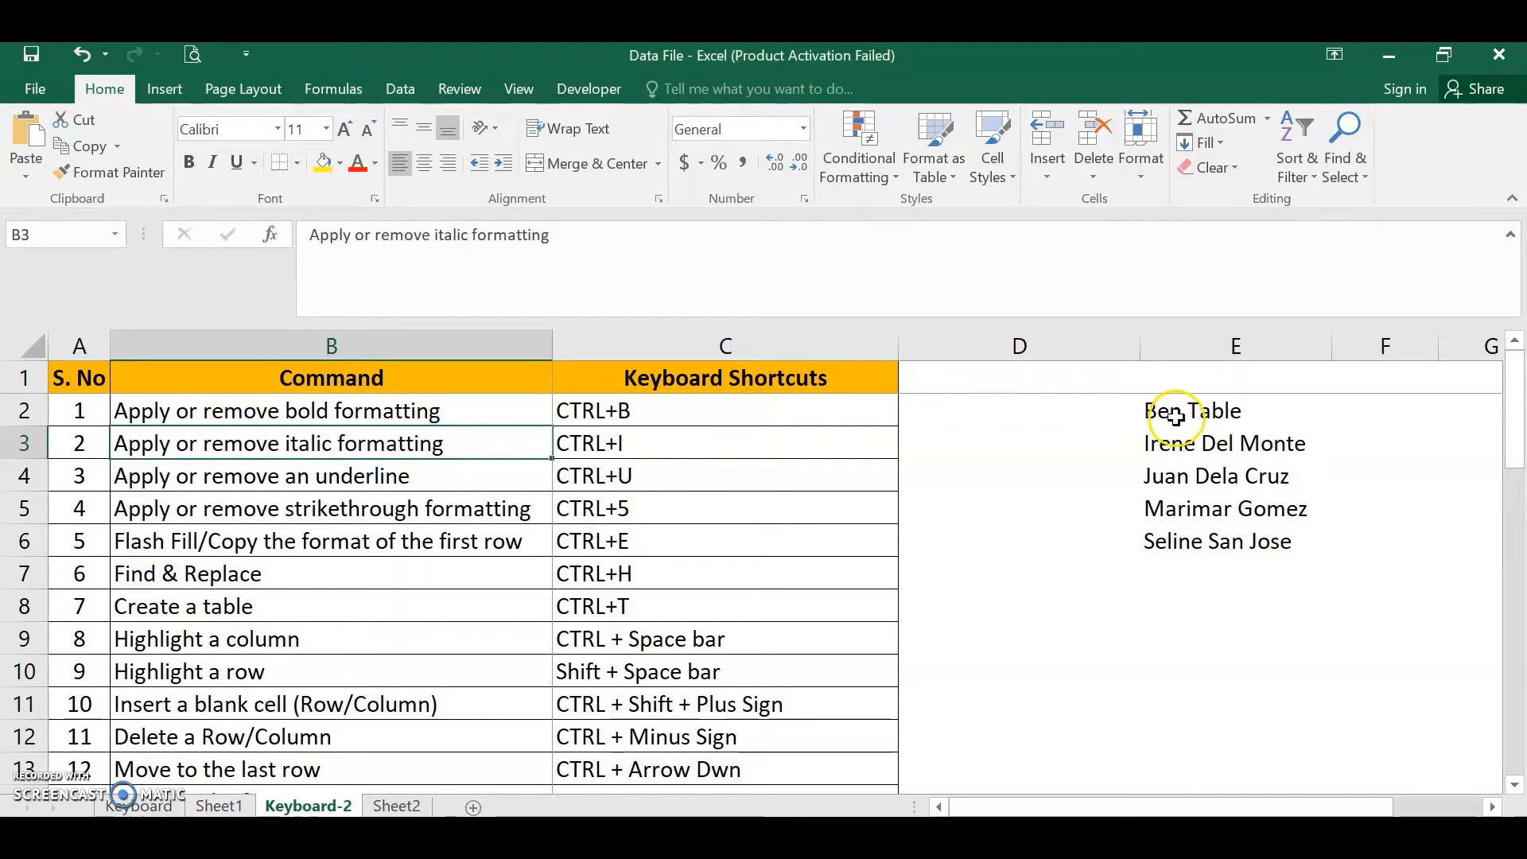
{"action": "left_click_drag", "start_coordinate": [1162, 413], "coordinate": [1177, 541]}
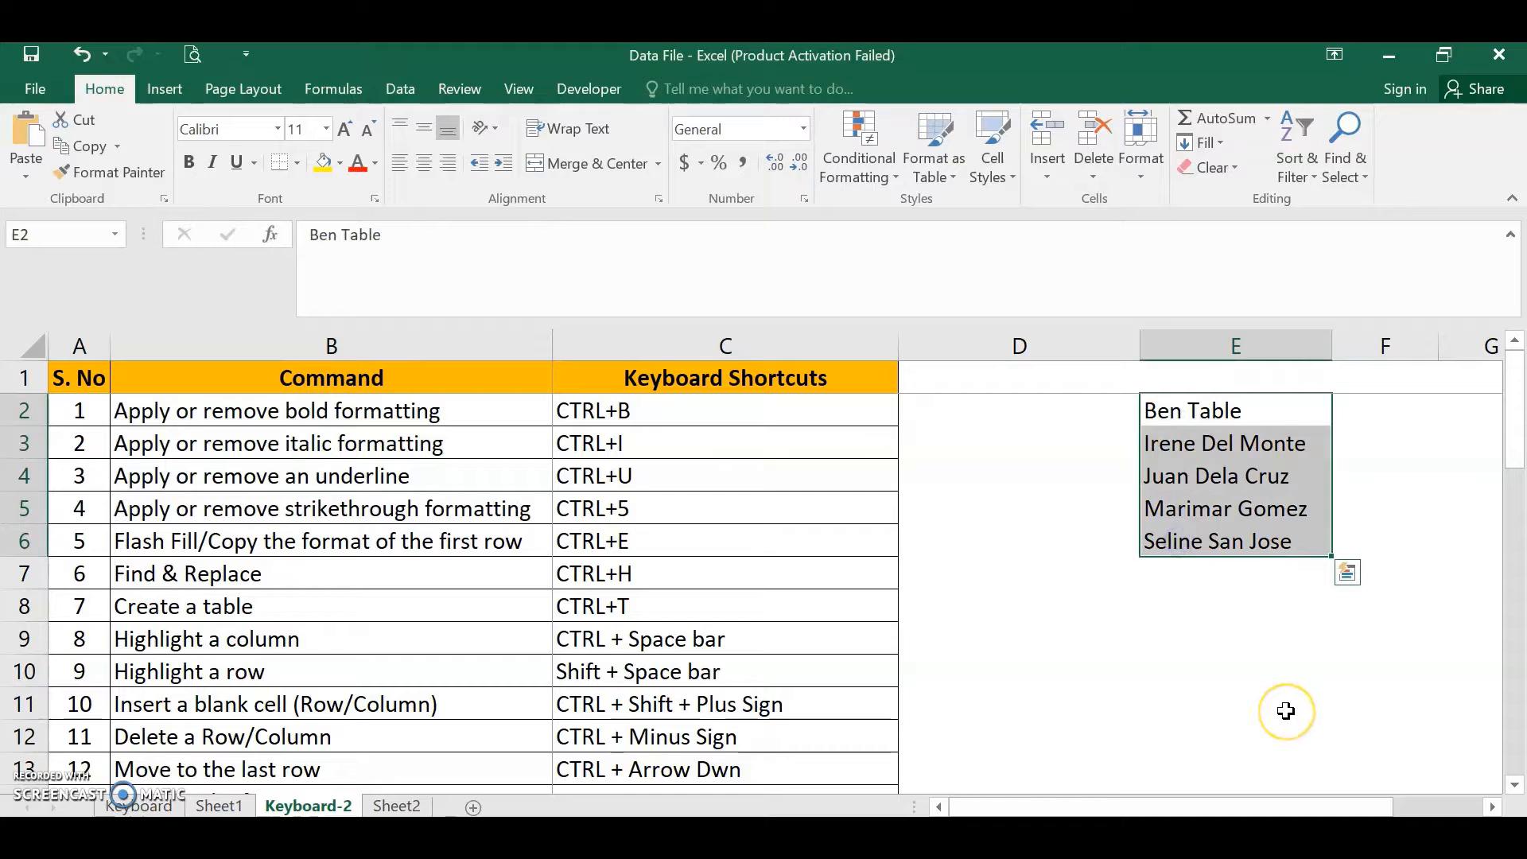
{"action": "key", "text": "ctrl+i"}
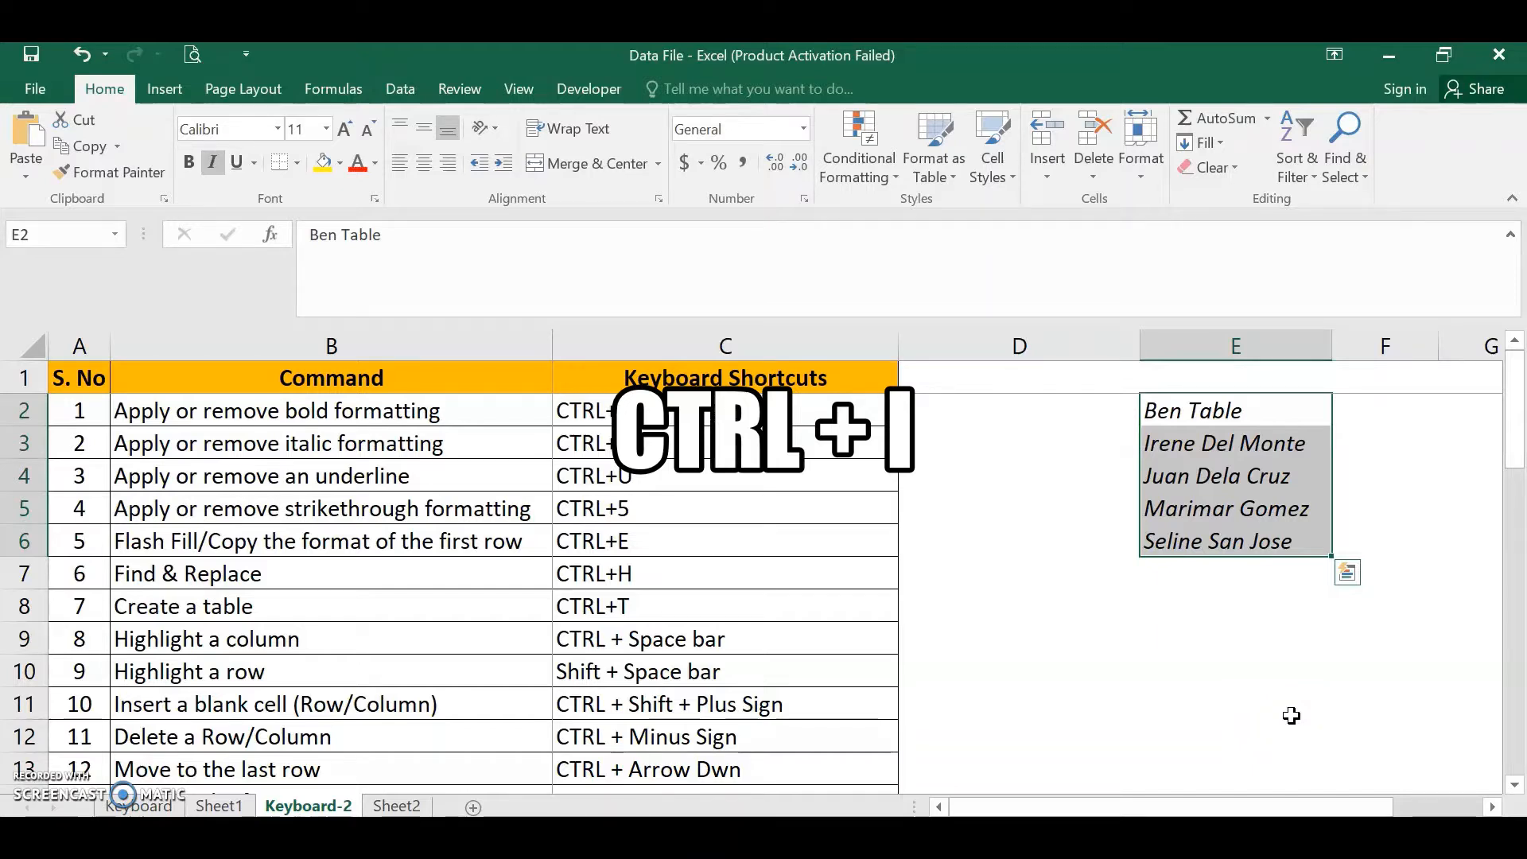
{"action": "key", "text": "ctrl+i"}
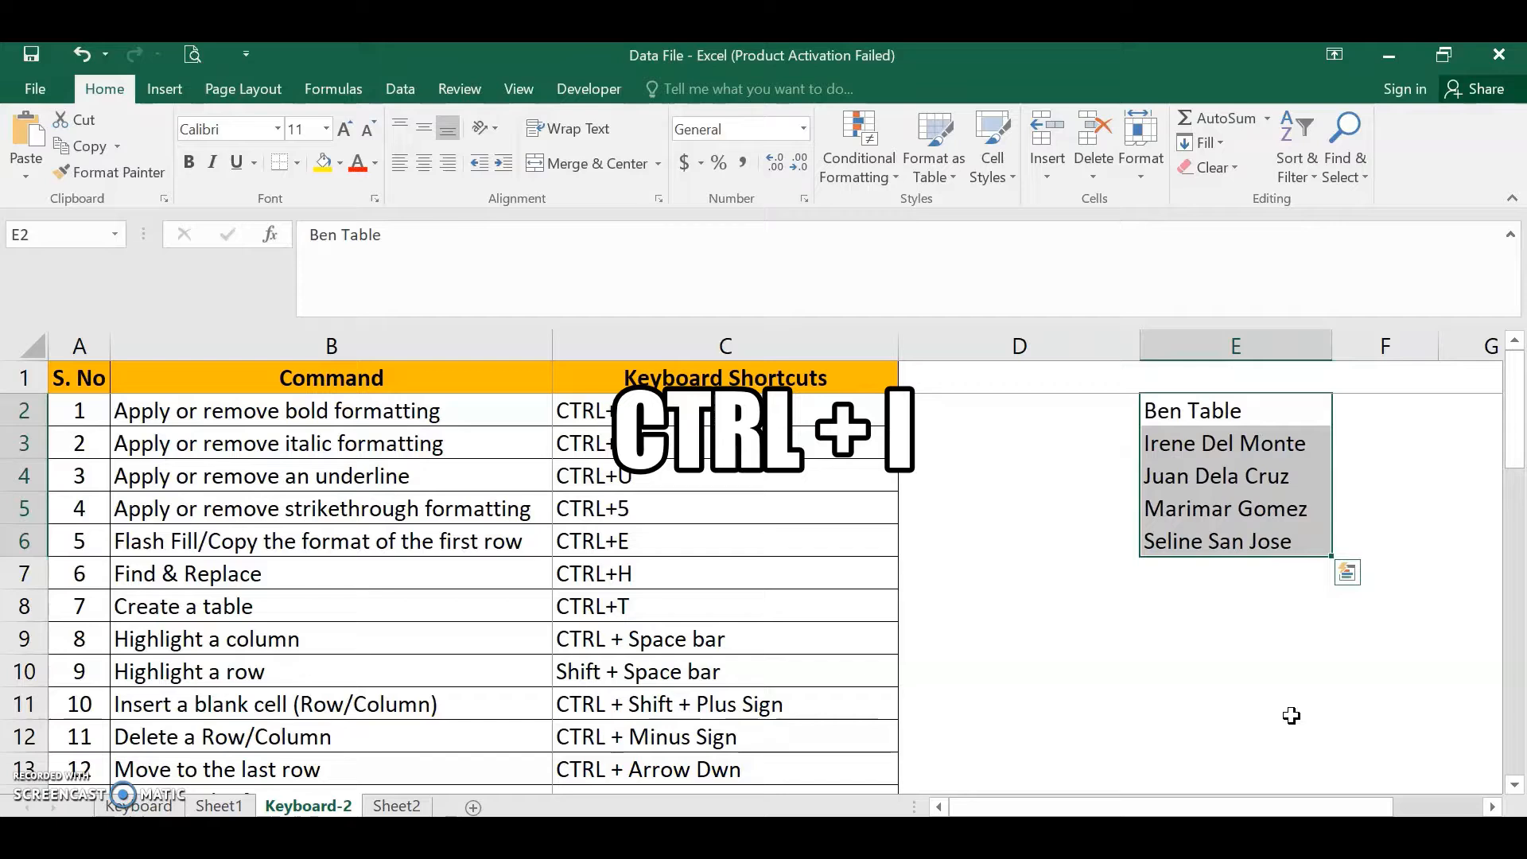
- Toggle underline formatting on and off for the names in E2:E6
{"action": "left_click", "coordinate": [461, 478]}
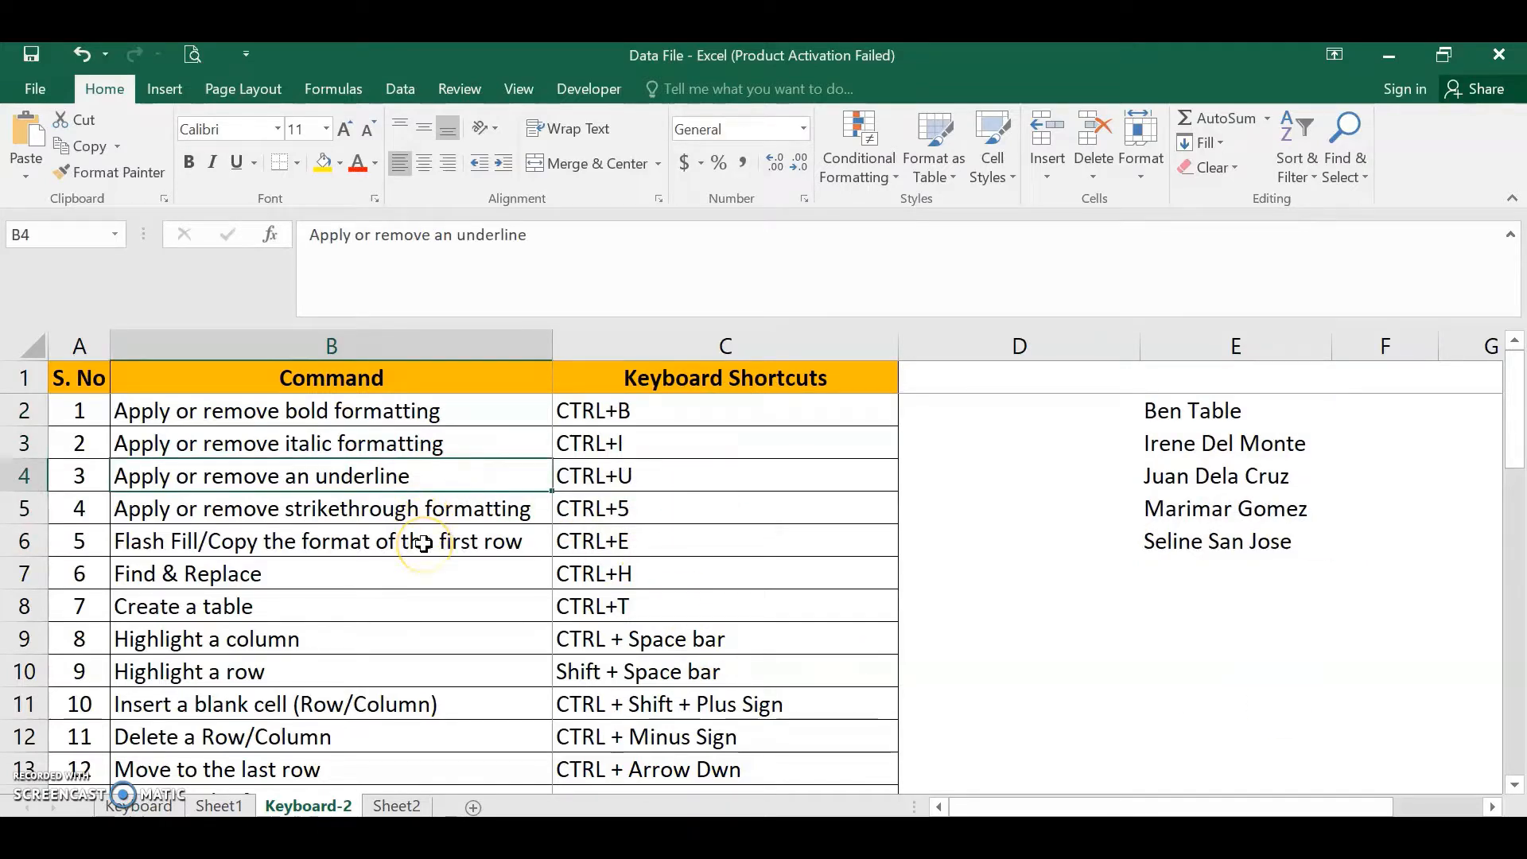
{"action": "left_click_drag", "start_coordinate": [1166, 409], "coordinate": [1177, 532]}
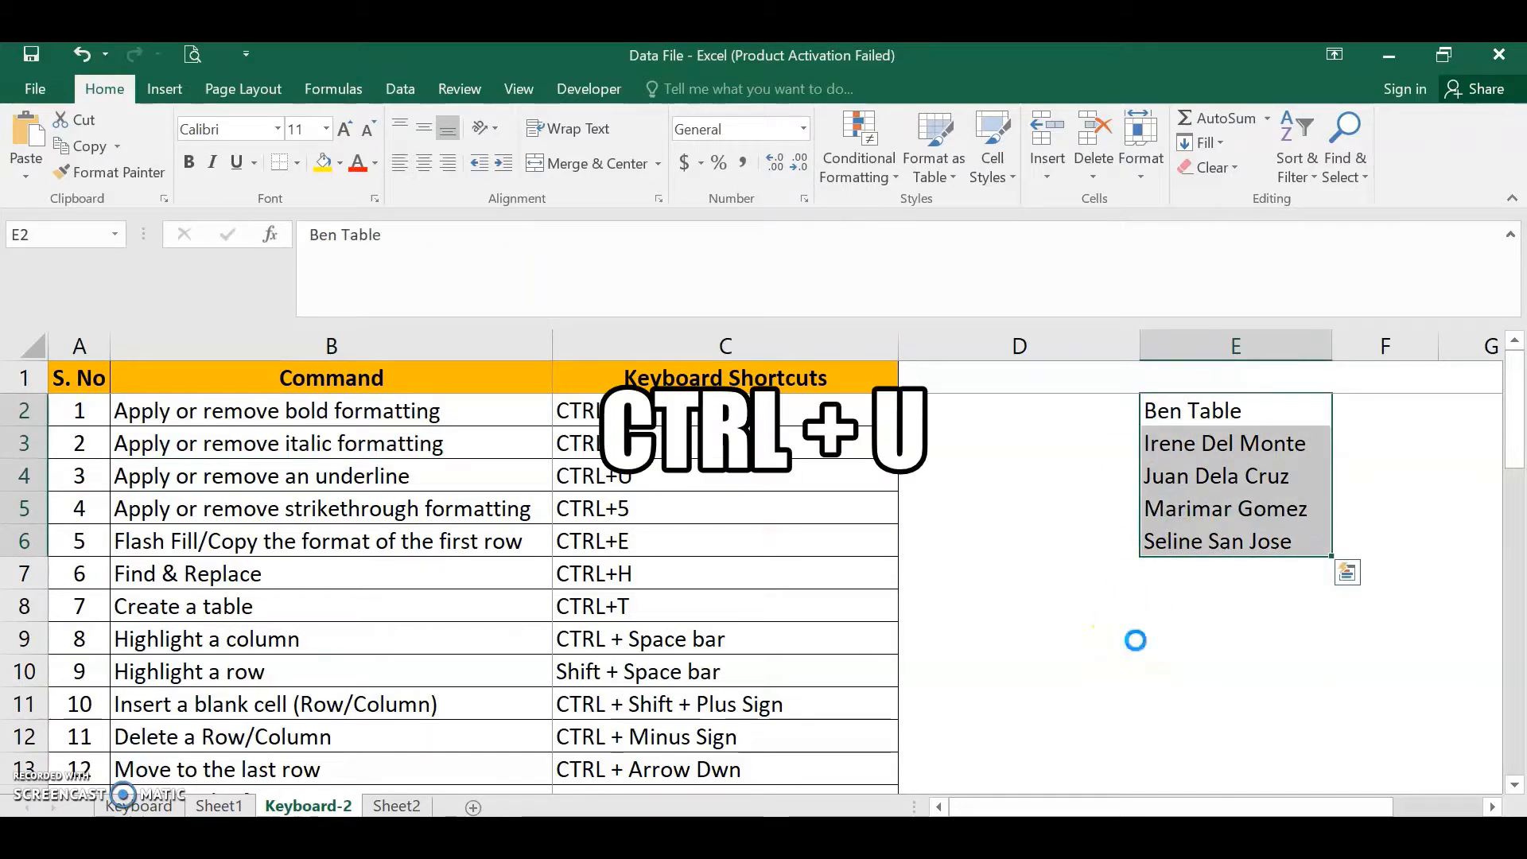
{"action": "key", "text": "ctrl+u"}
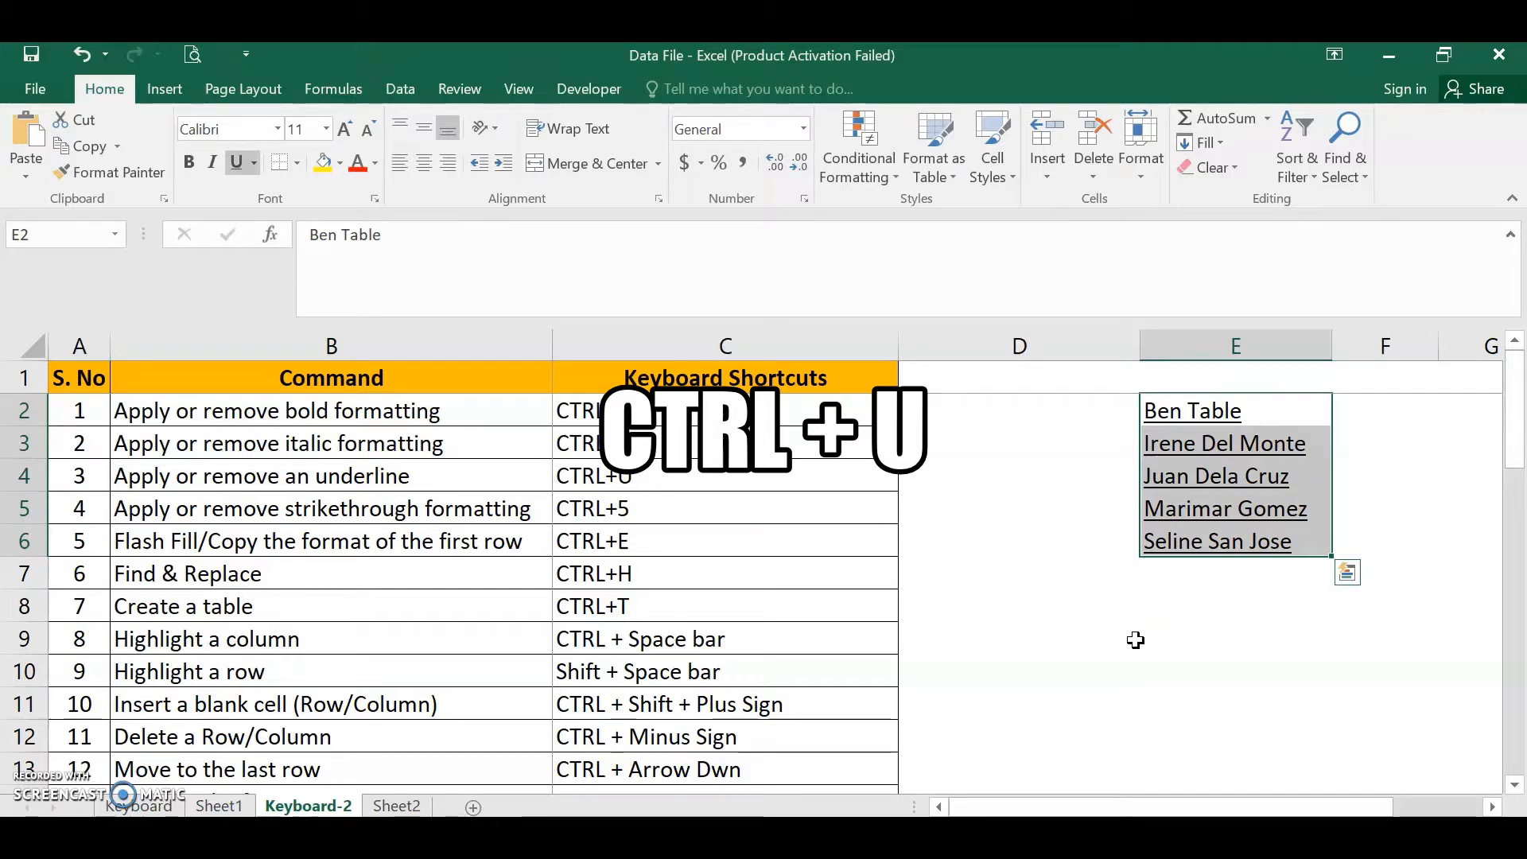
{"action": "key", "text": "ctrl+u"}
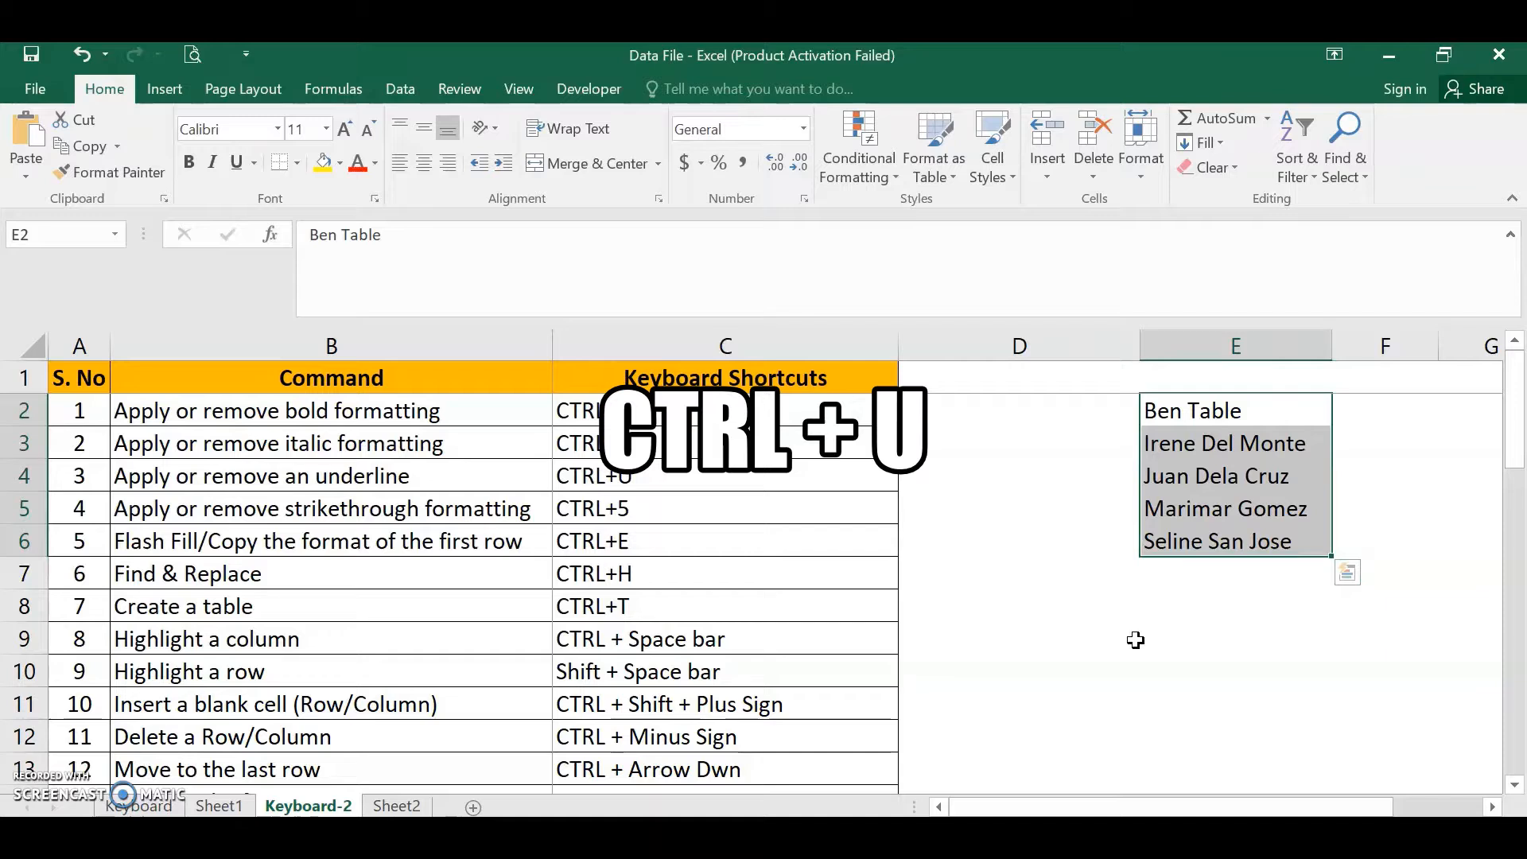
- Toggle strikethrough formatting on and off for the names in E2:E6
{"action": "left_click", "coordinate": [417, 510]}
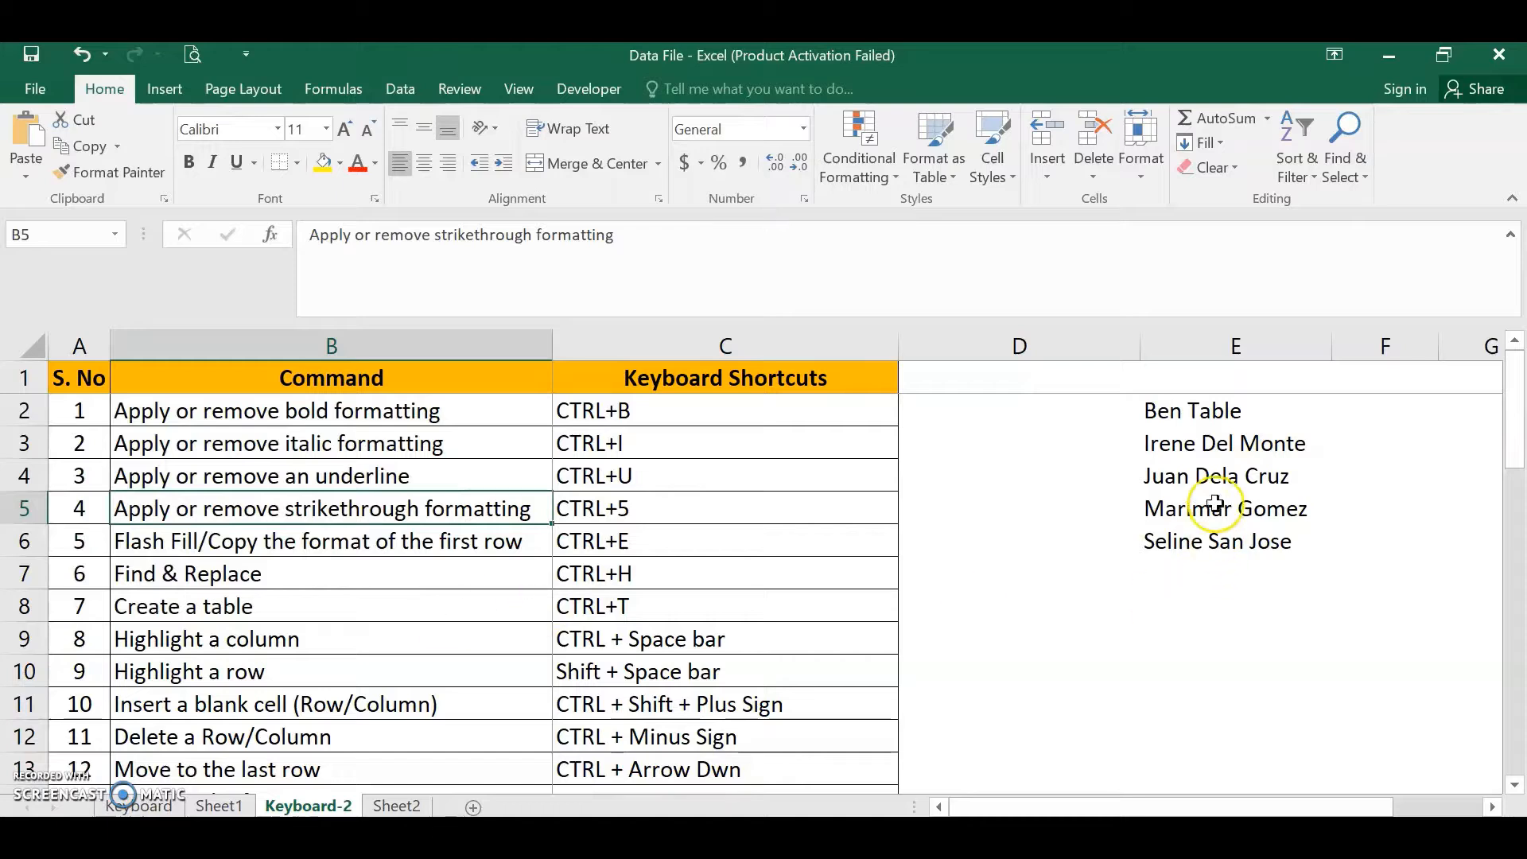
{"action": "left_click_drag", "start_coordinate": [1178, 412], "coordinate": [1178, 527]}
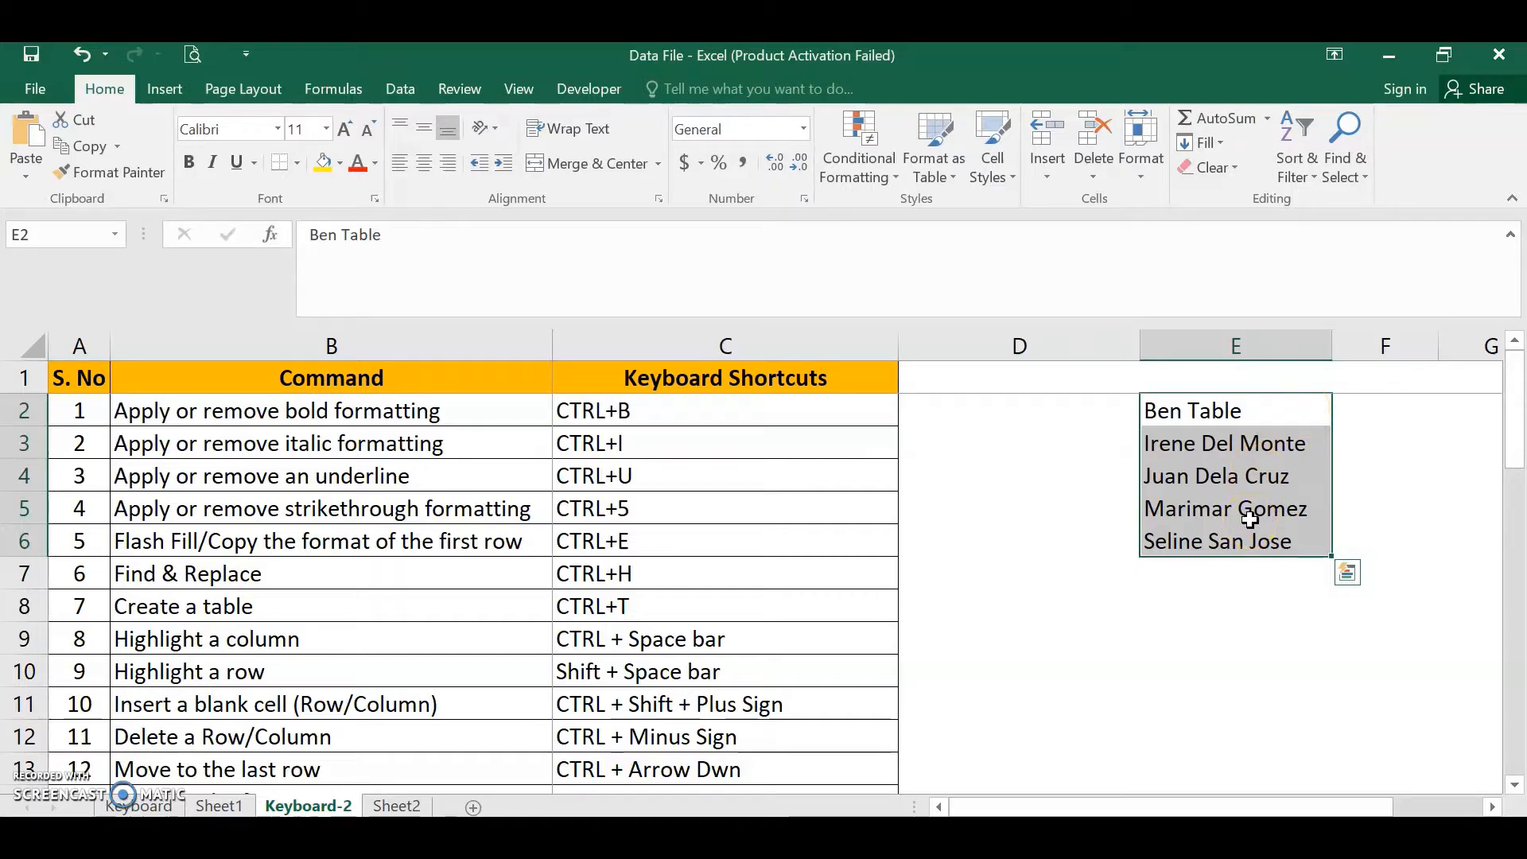
{"action": "key", "text": "ctrl+5"}
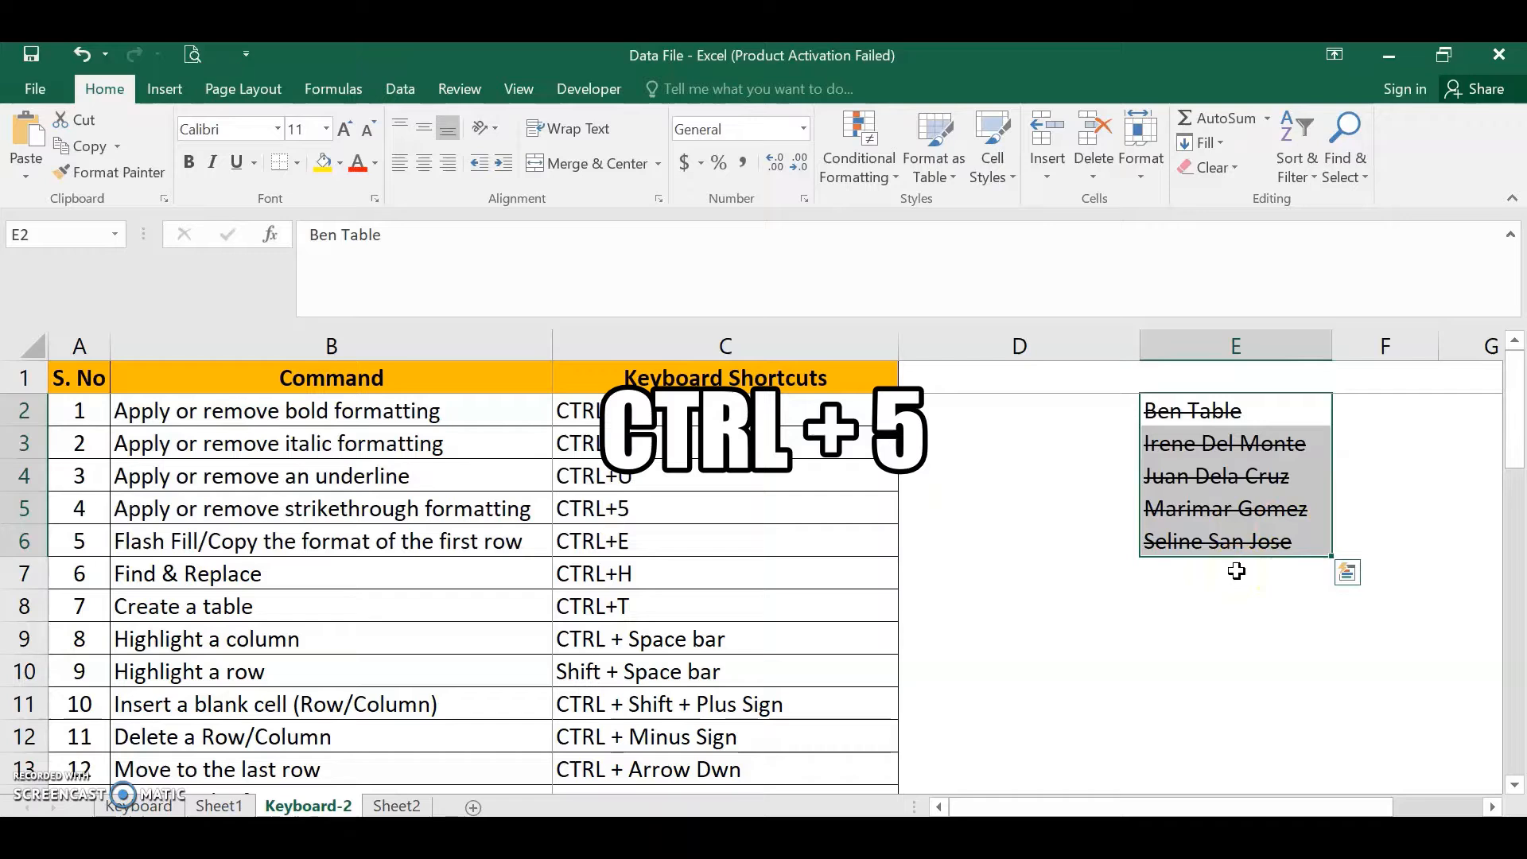
{"action": "key", "text": "ctrl+5"}
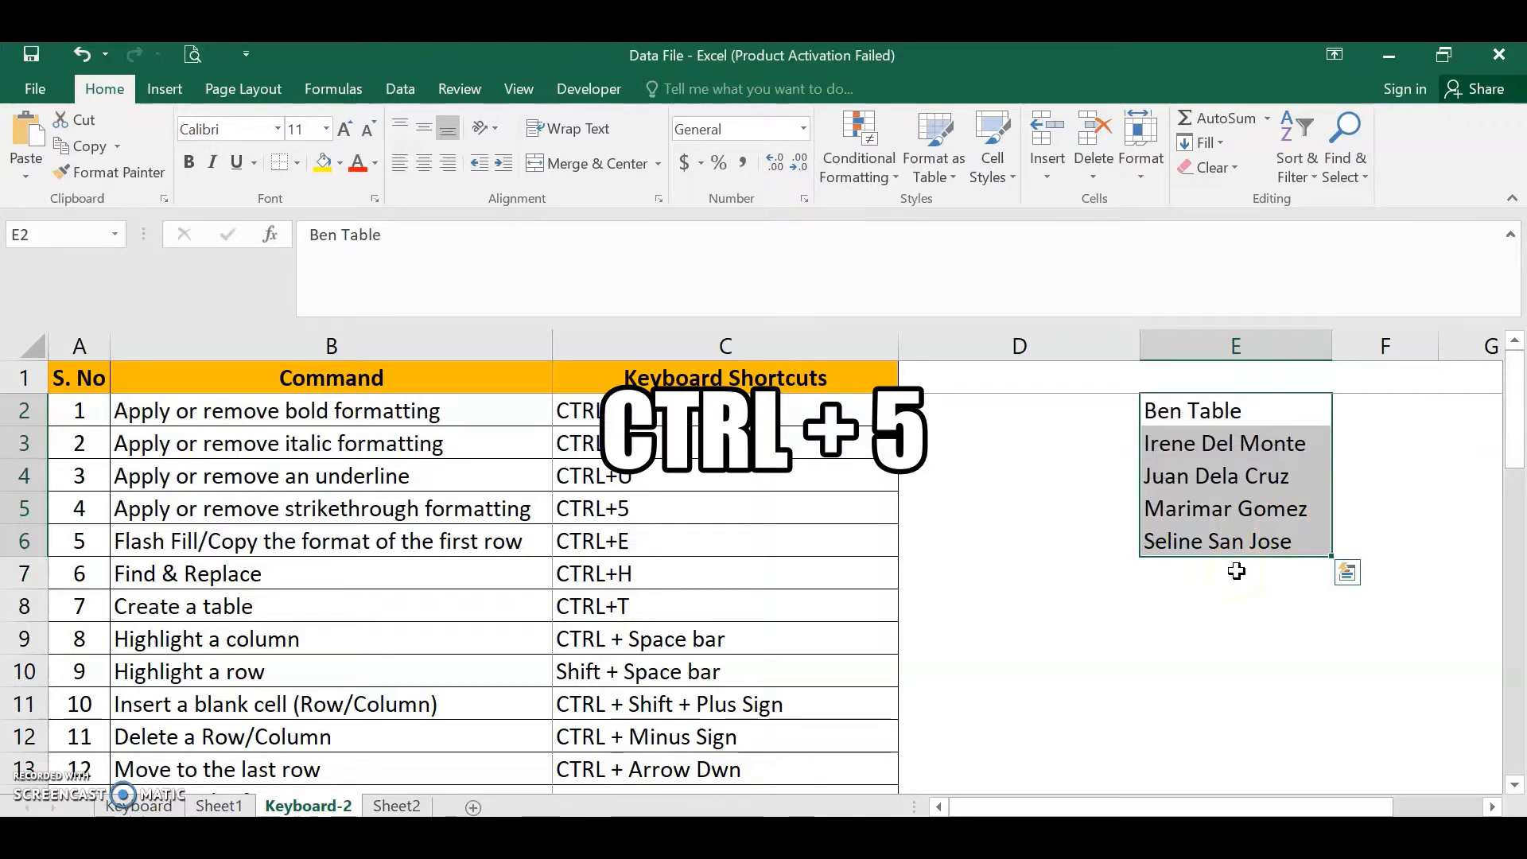
{"action": "left_click", "coordinate": [312, 543]}
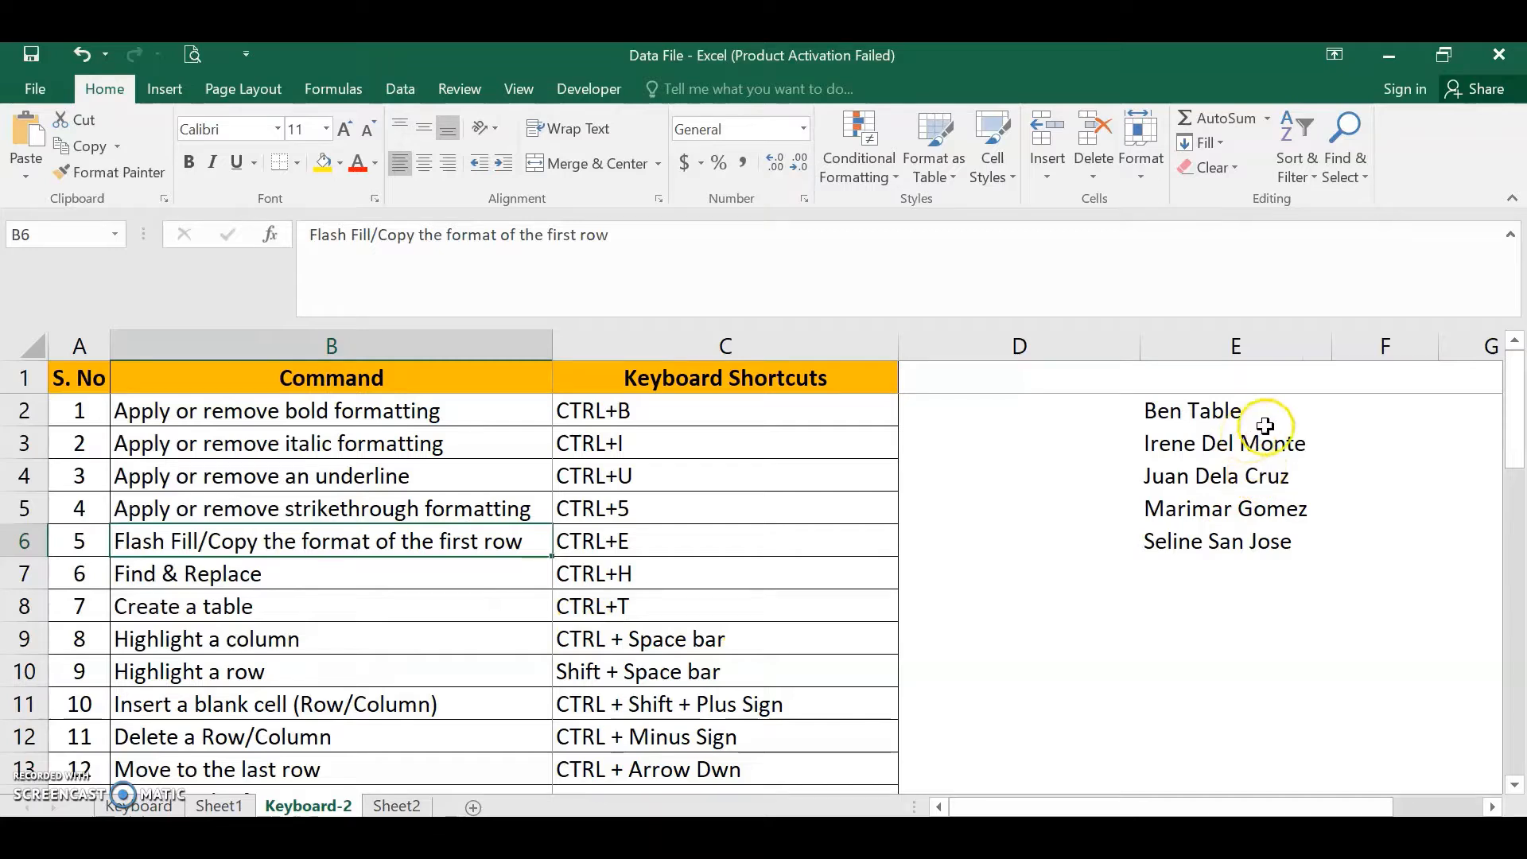
{"action": "left_click", "coordinate": [1365, 413]}
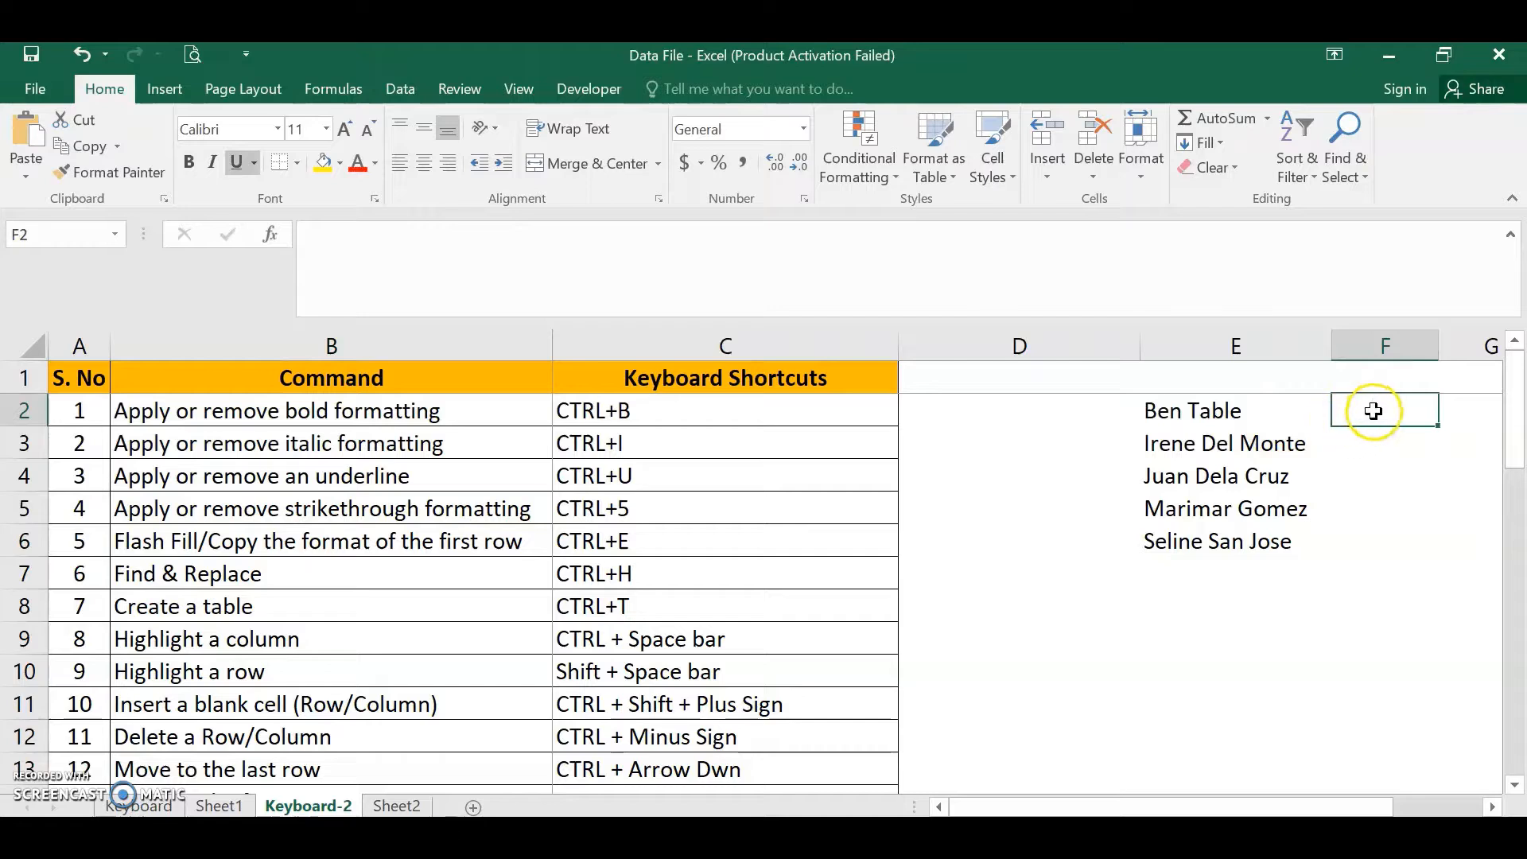
{"action": "left_click", "coordinate": [1062, 409]}
{"action": "left_click", "coordinate": [1367, 412]}
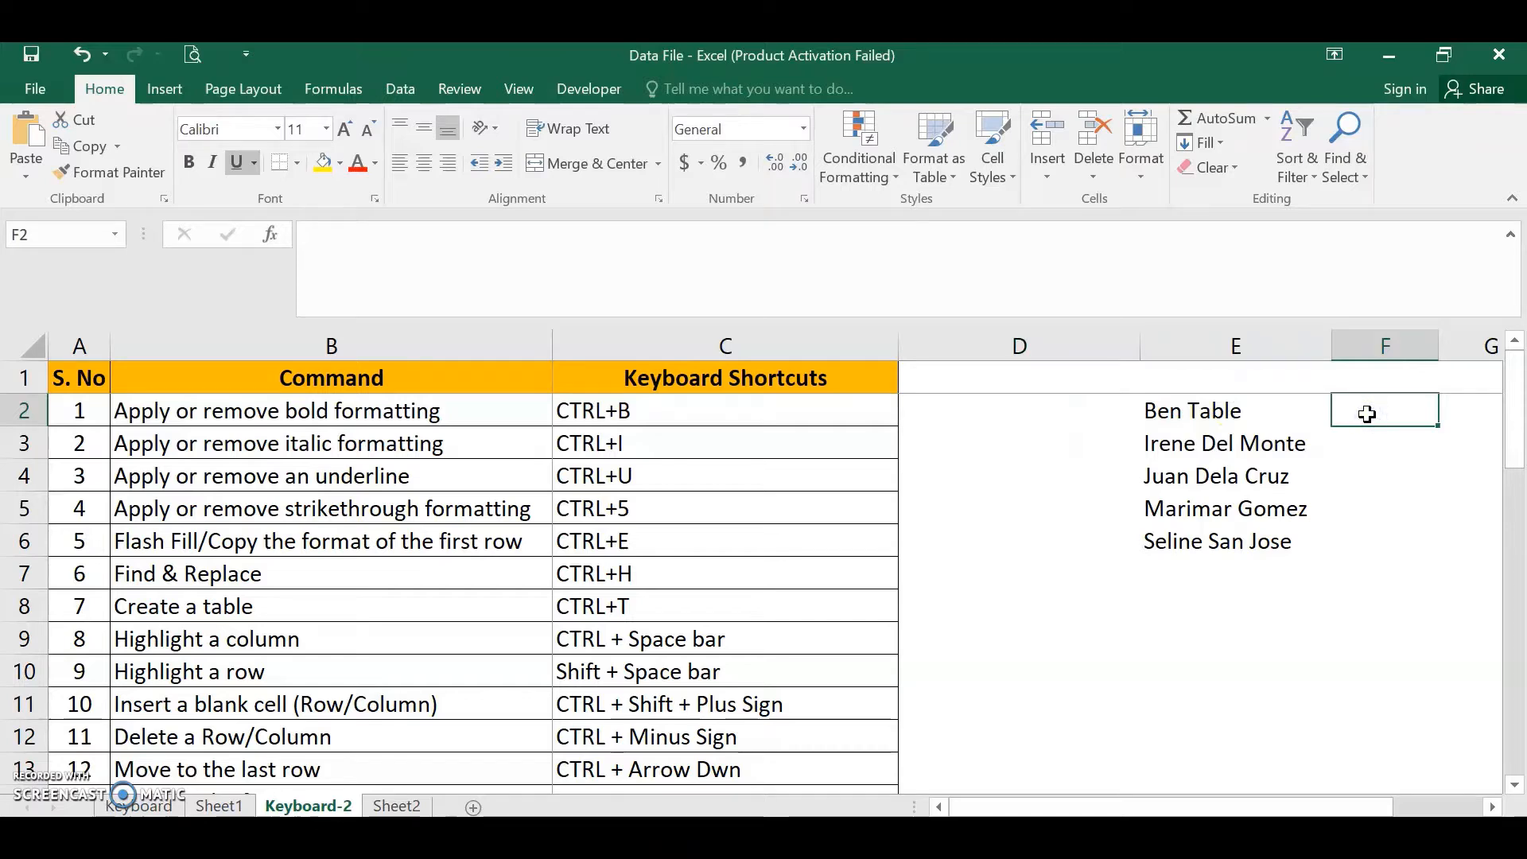
{"action": "key", "text": "Right"}
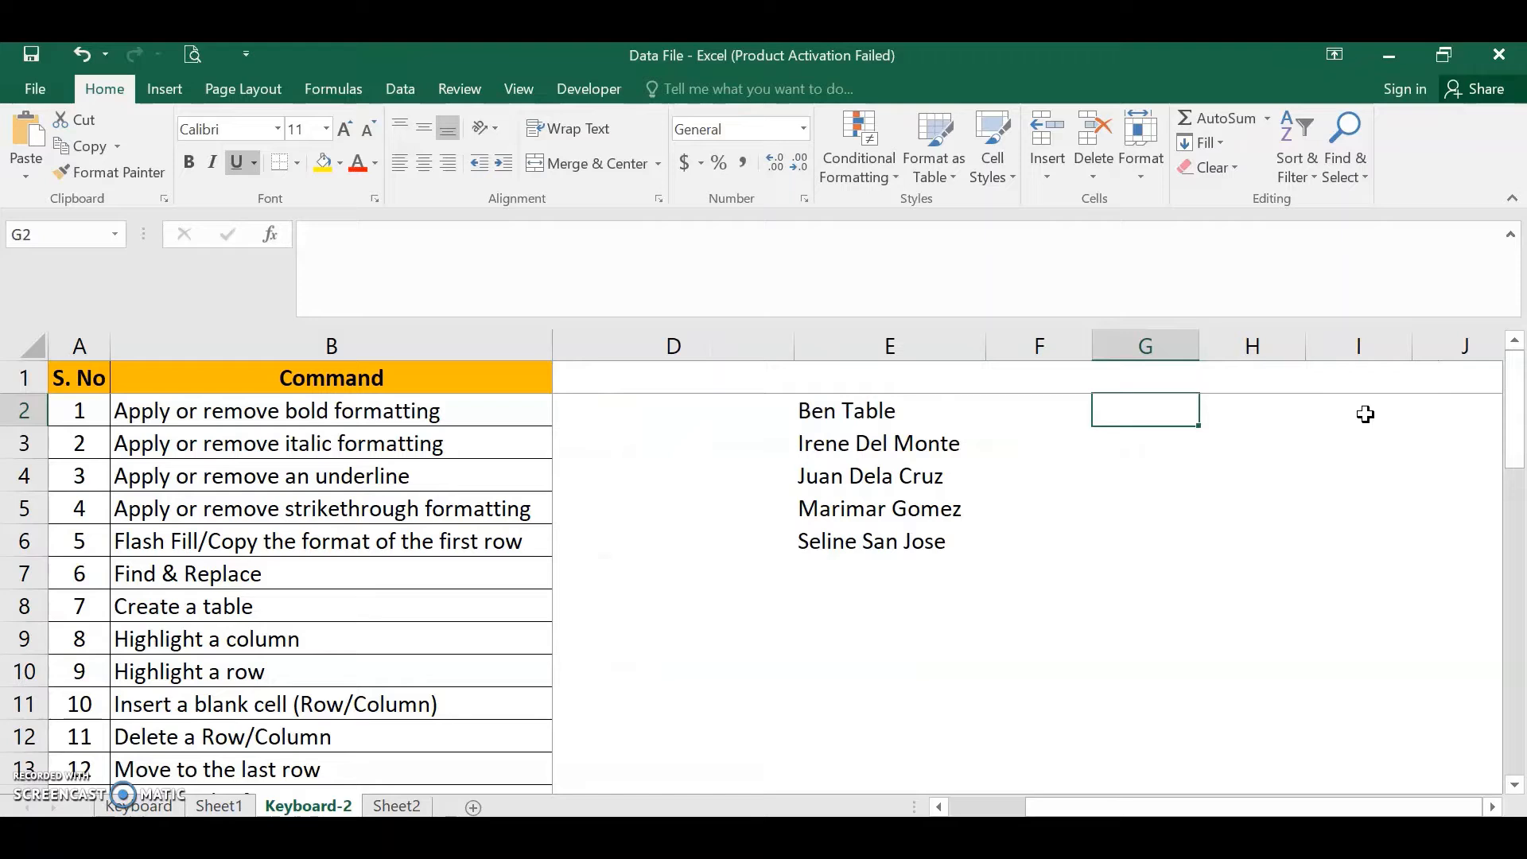
{"action": "key", "text": "Left"}
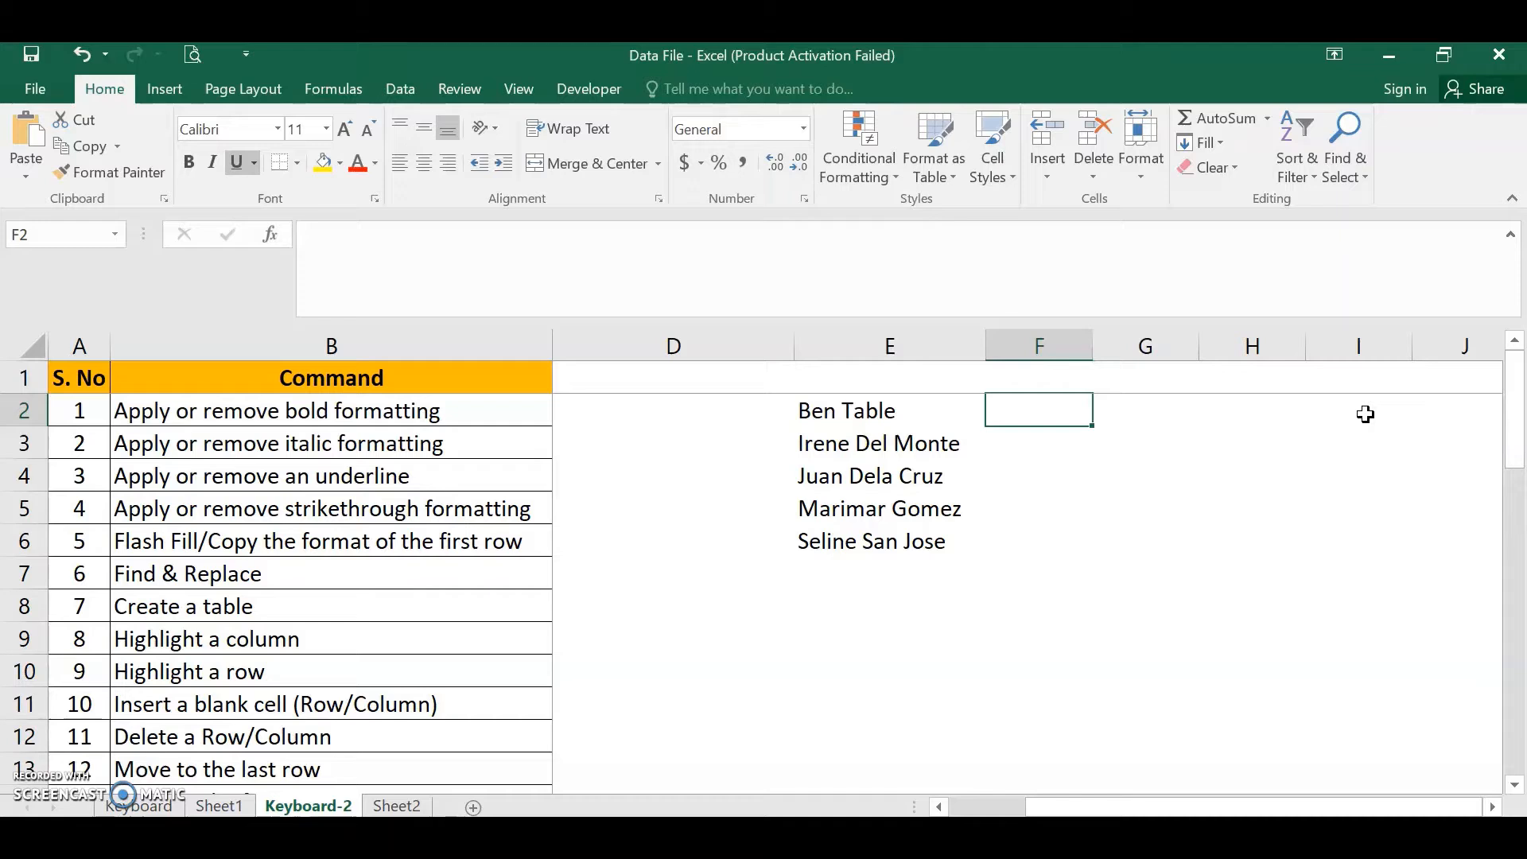
{"action": "key", "text": "Down"}
{"action": "key", "text": "Down"}
{"action": "key", "text": "Down"}
{"action": "key", "text": "Down"}
{"action": "key", "text": "Down"}
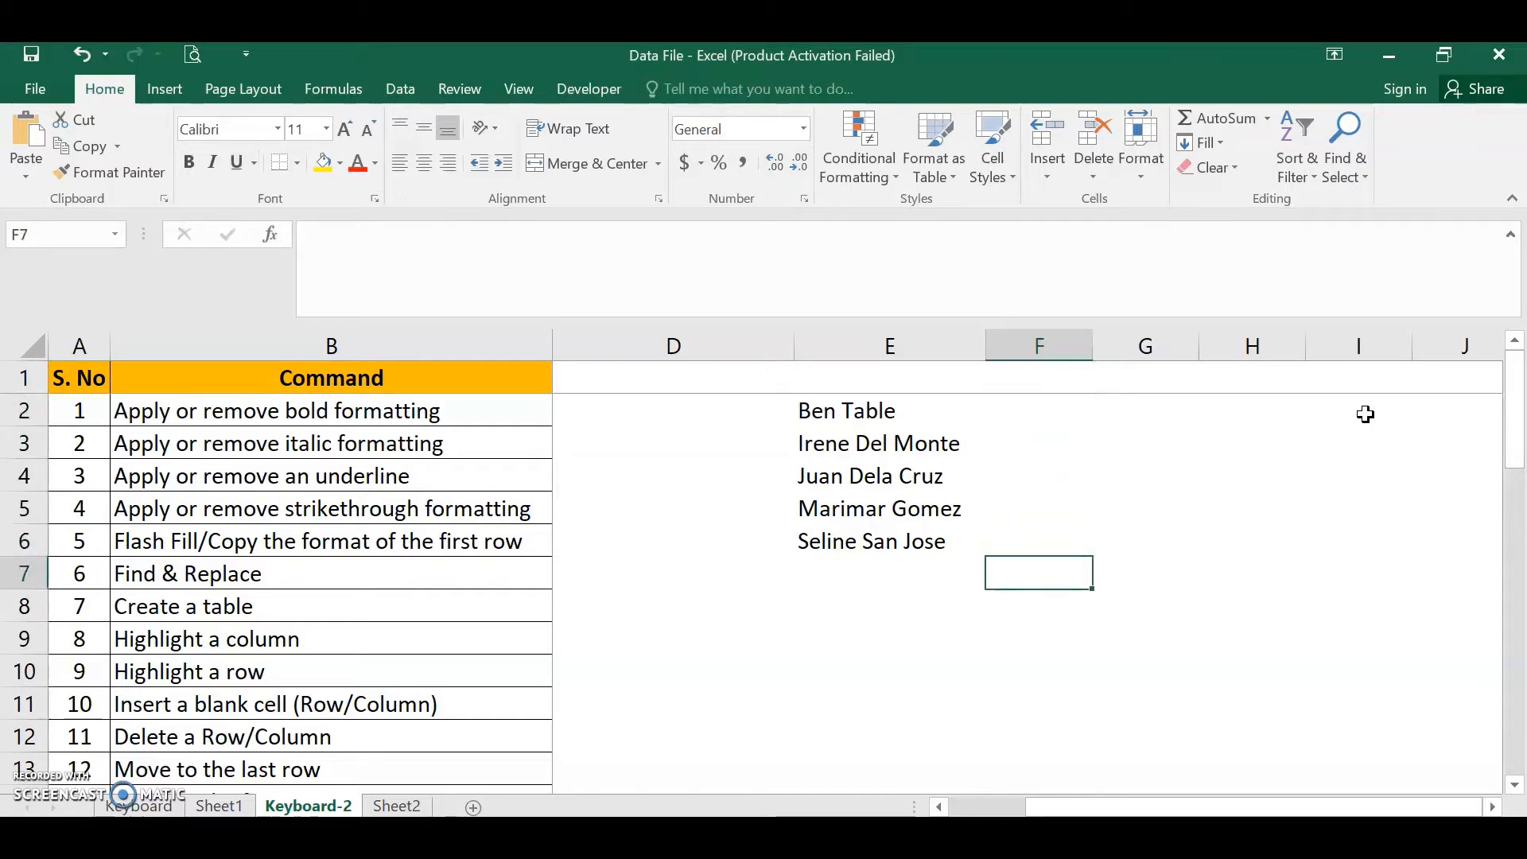
{"action": "key", "text": "Up"}
{"action": "key", "text": "Up"}
{"action": "key", "text": "Up"}
{"action": "key", "text": "Up"}
{"action": "key", "text": "Up"}
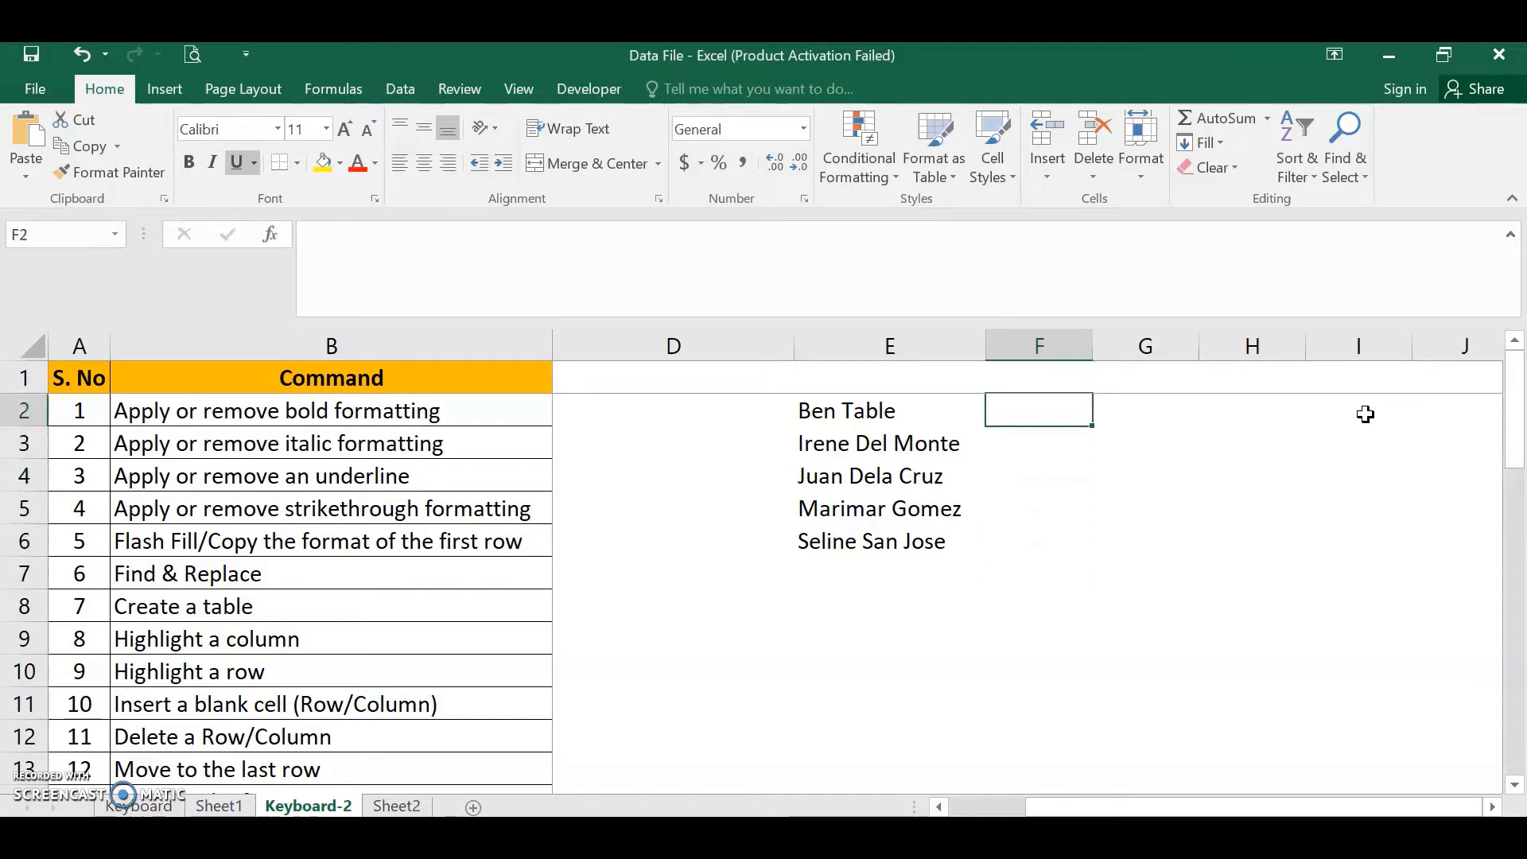
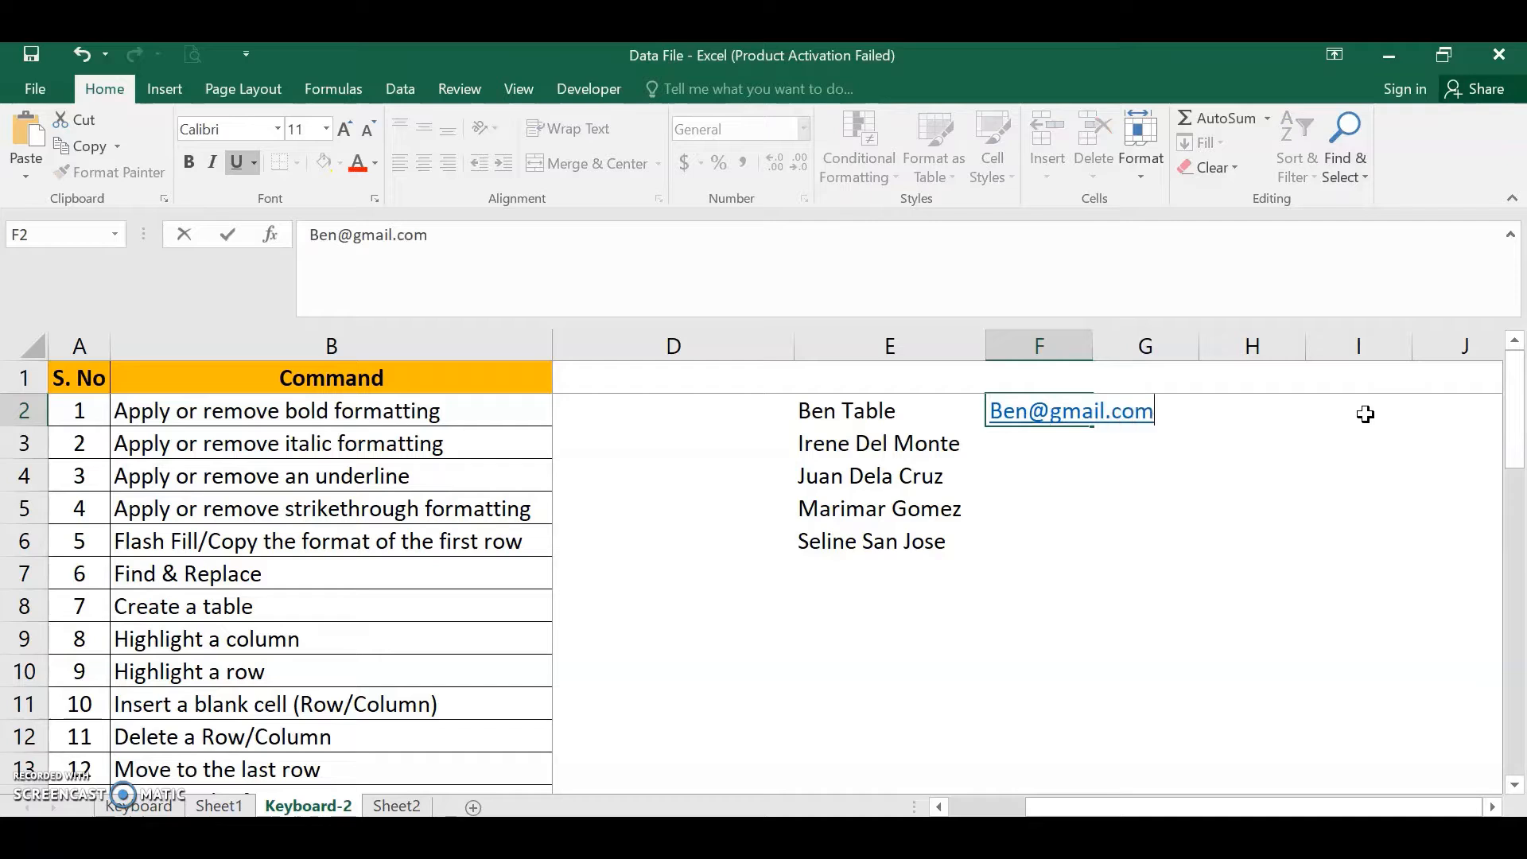
- Enter the first person's e-mail address in F2, then Flash Fill the remaining e-mail addresses down column F
{"action": "key", "text": "Return"}
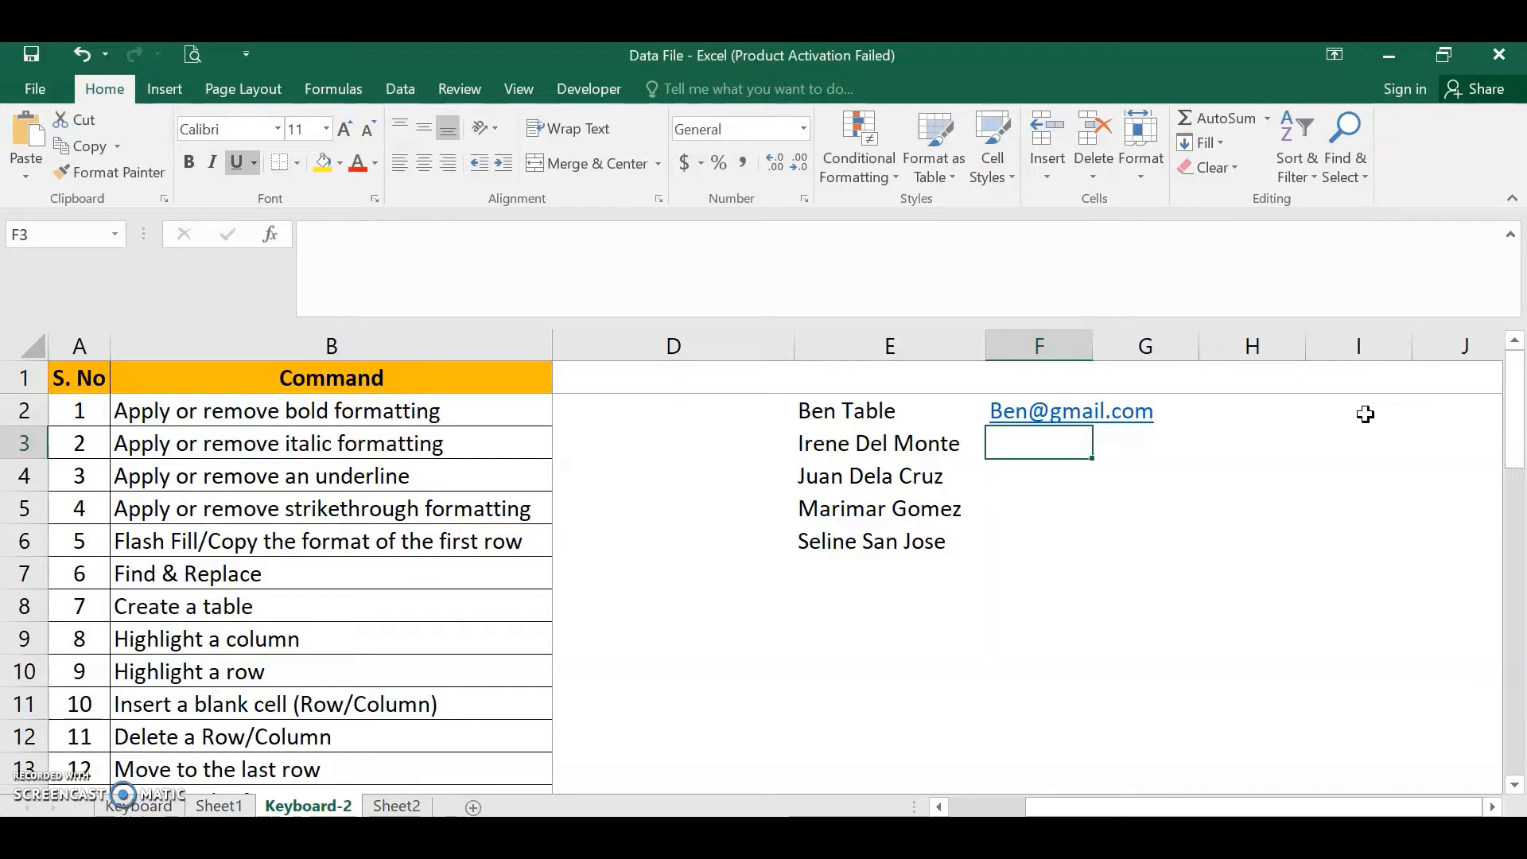
{"action": "key", "text": "ctrl+e"}
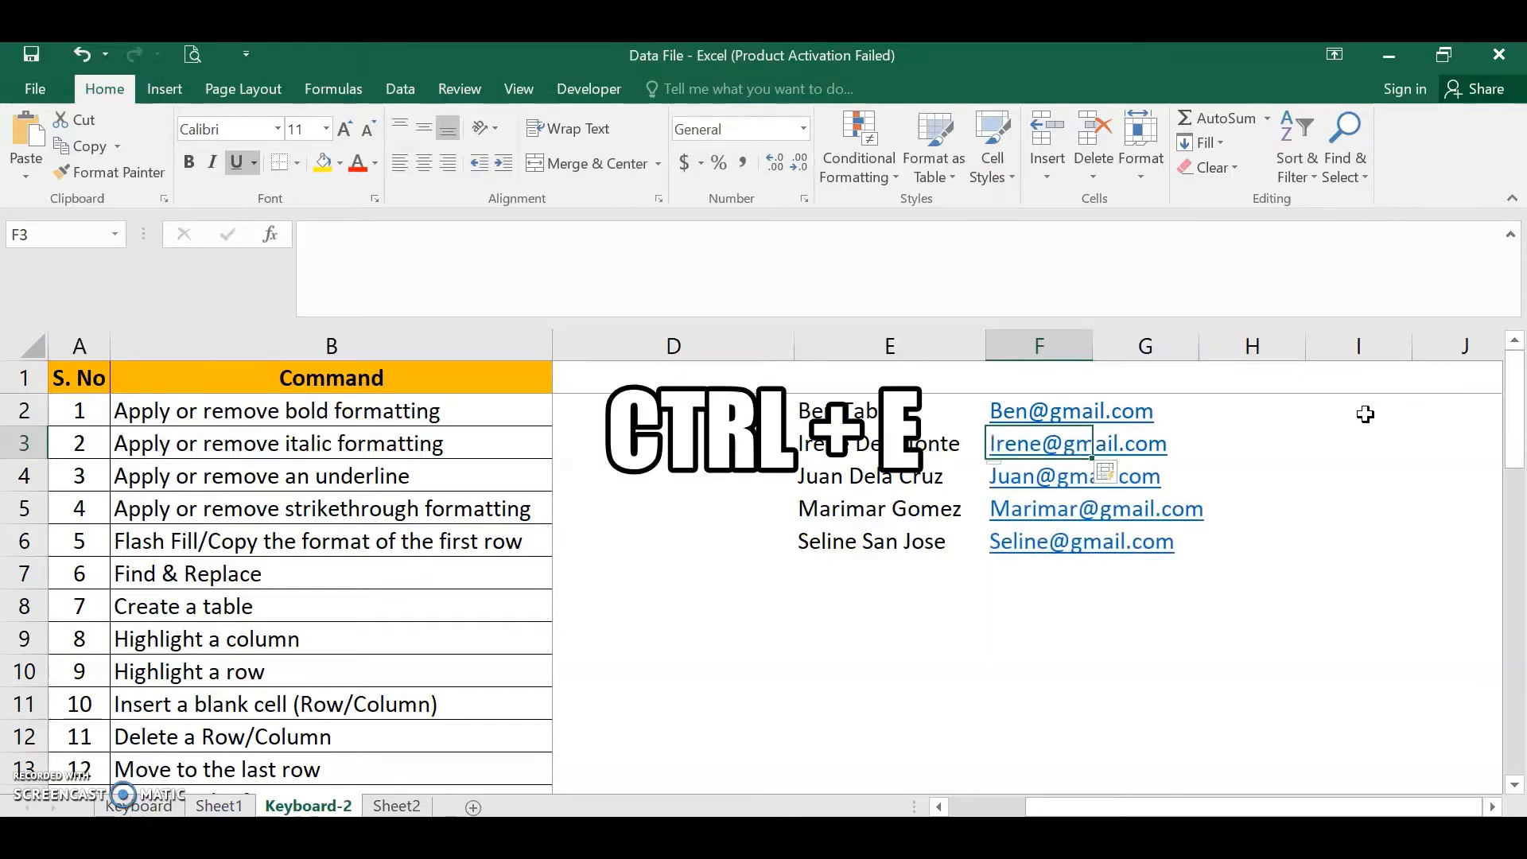
- Copy the F2 e-mail address into D2 and Flash Fill the rest of column D
{"action": "key", "text": "Up"}
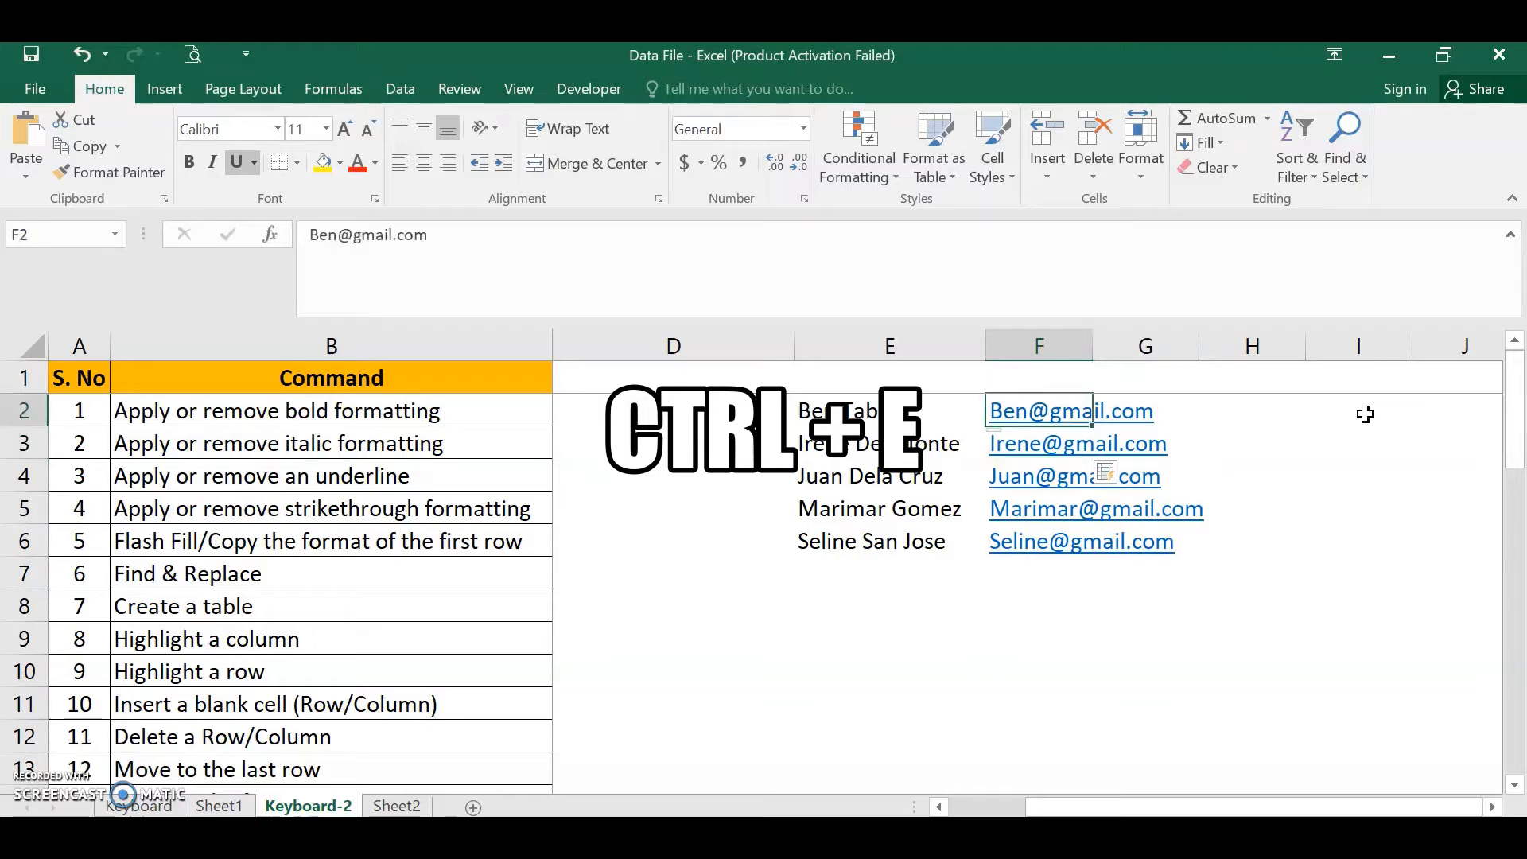
{"action": "key", "text": "ctrl+c"}
{"action": "key", "text": "Left"}
{"action": "key", "text": "Left"}
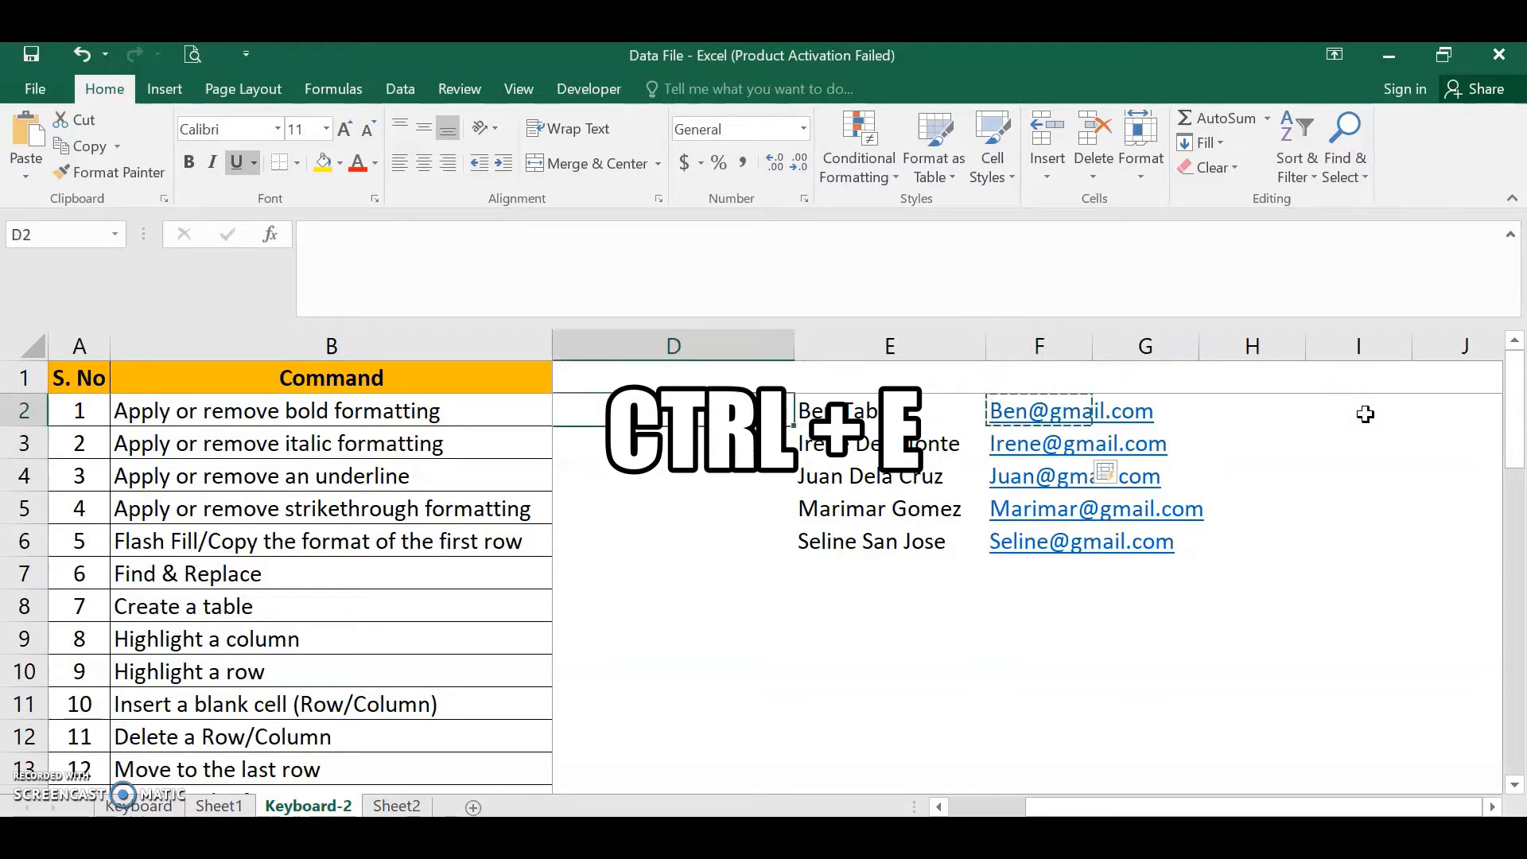
{"action": "key", "text": "ctrl+v"}
{"action": "key", "text": "Escape"}
{"action": "key", "text": "Down"}
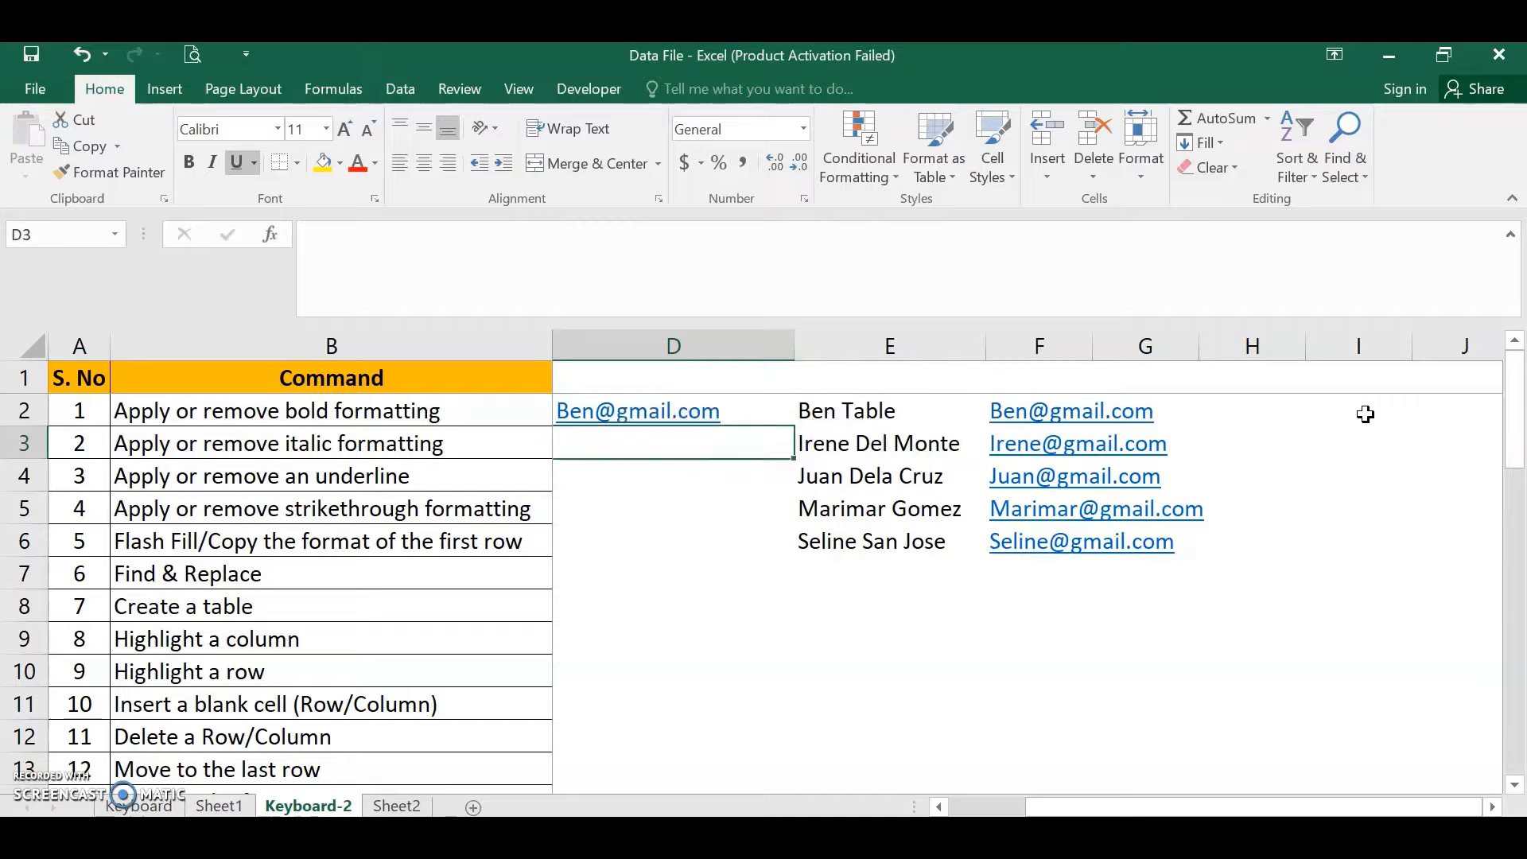
{"action": "key", "text": "ctrl+e"}
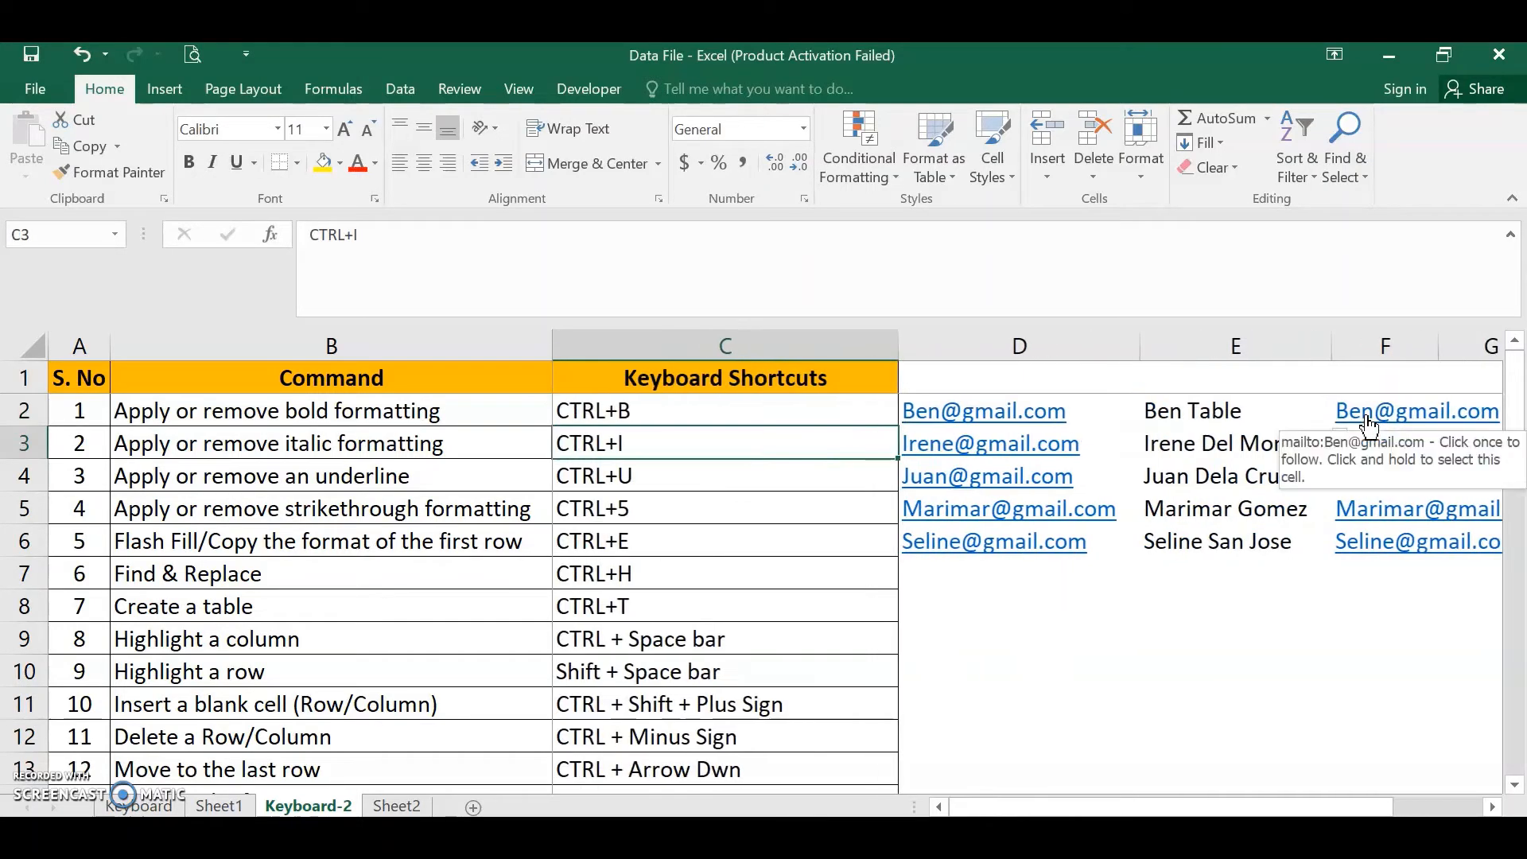
- Clear the e-mail addresses from D2:D6
{"action": "key", "text": "Right"}
{"action": "key", "text": "Up"}
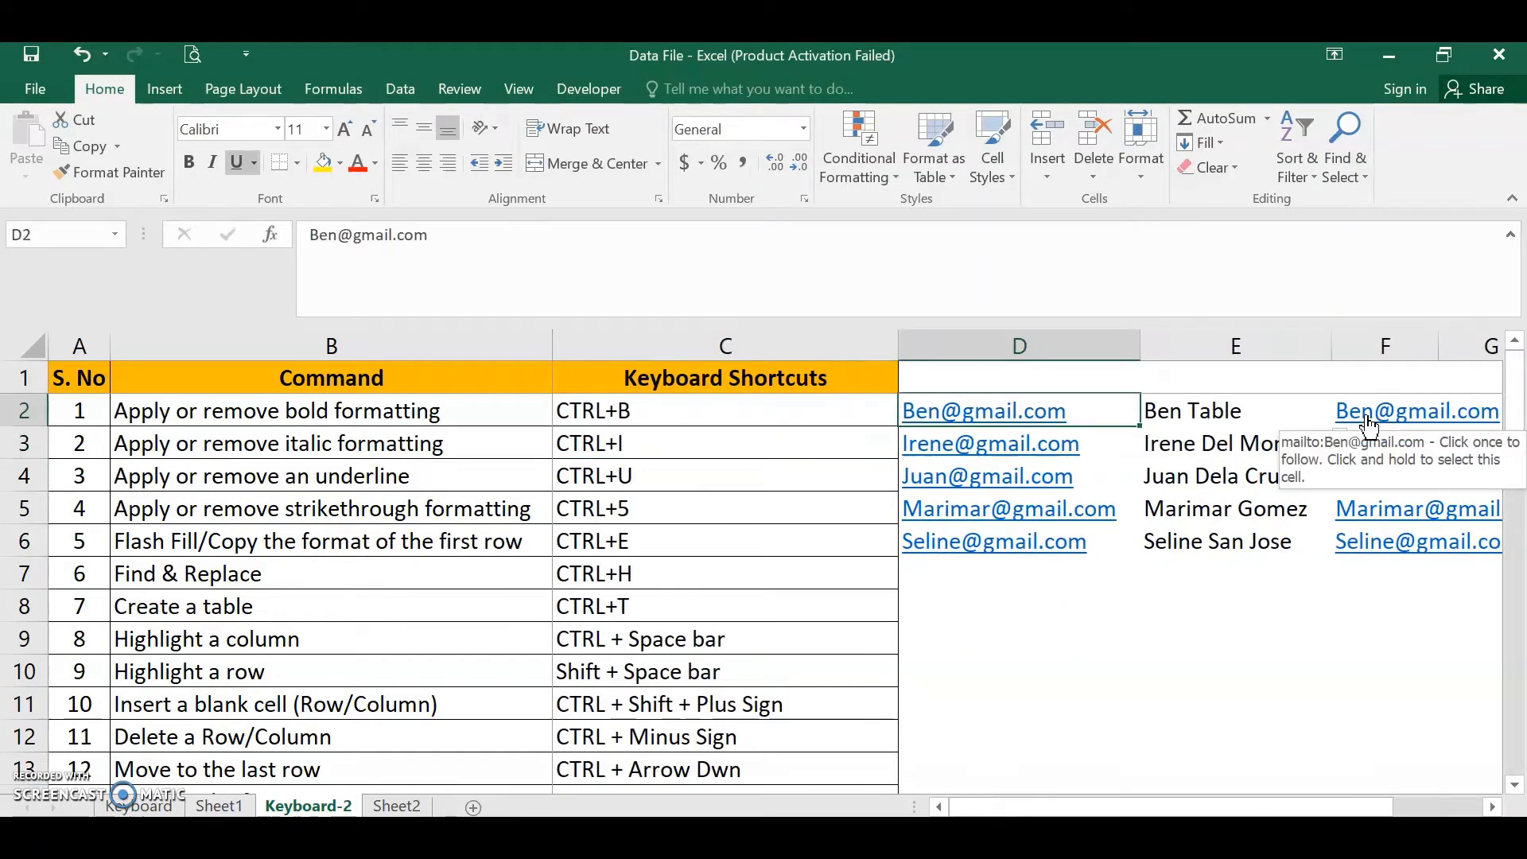
{"action": "key", "text": "shift+Down"}
{"action": "key", "text": "shift+Down"}
{"action": "key", "text": "shift+Down"}
{"action": "key", "text": "shift+Down"}
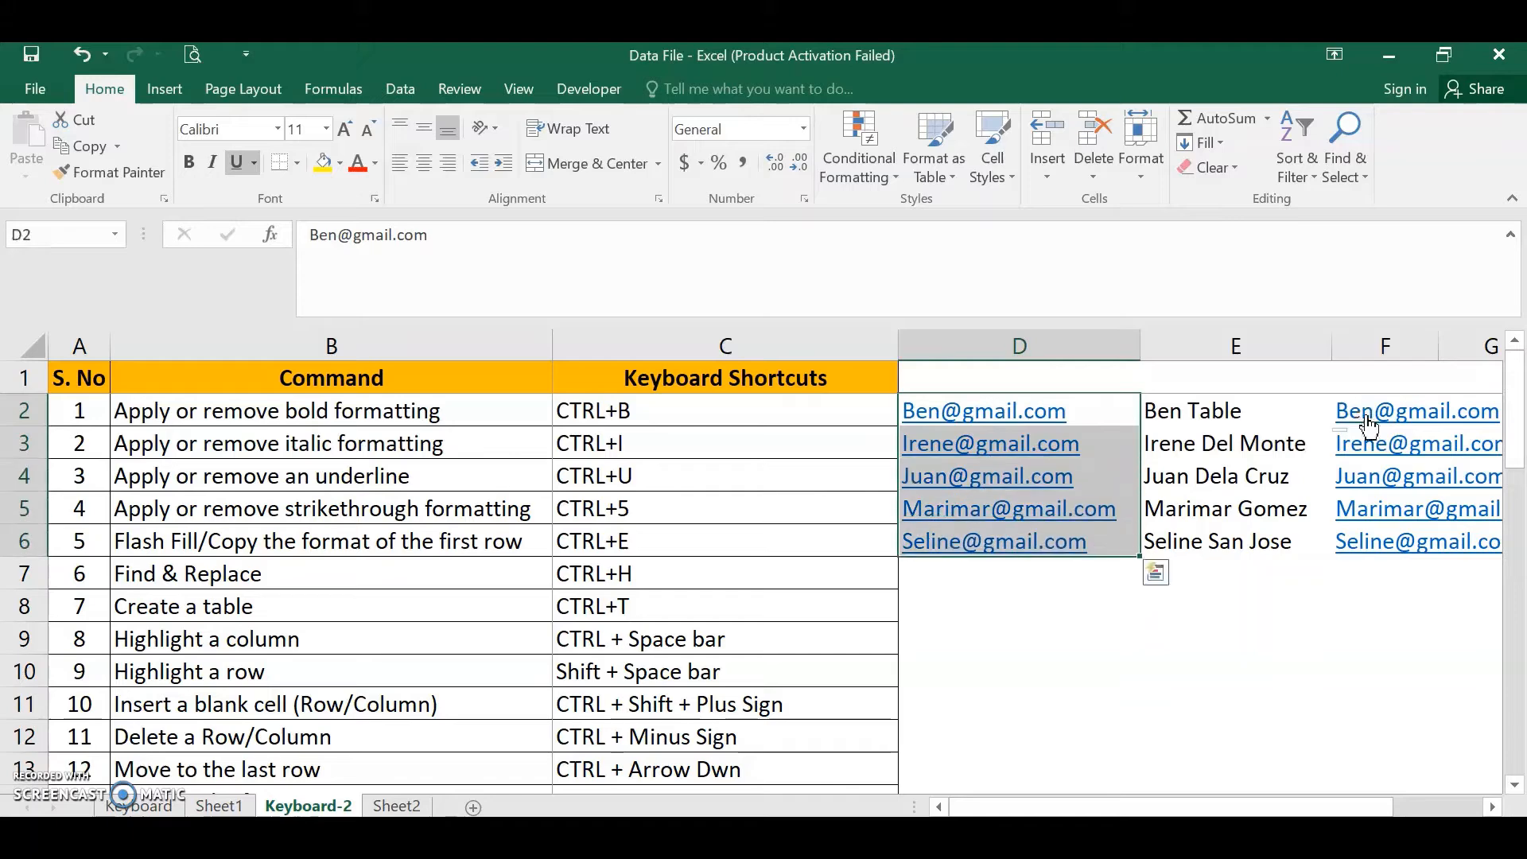
{"action": "key", "text": "Delete"}
- Clear the e-mail addresses from F2:F6
{"action": "key", "text": "Right"}
{"action": "key", "text": "Right"}
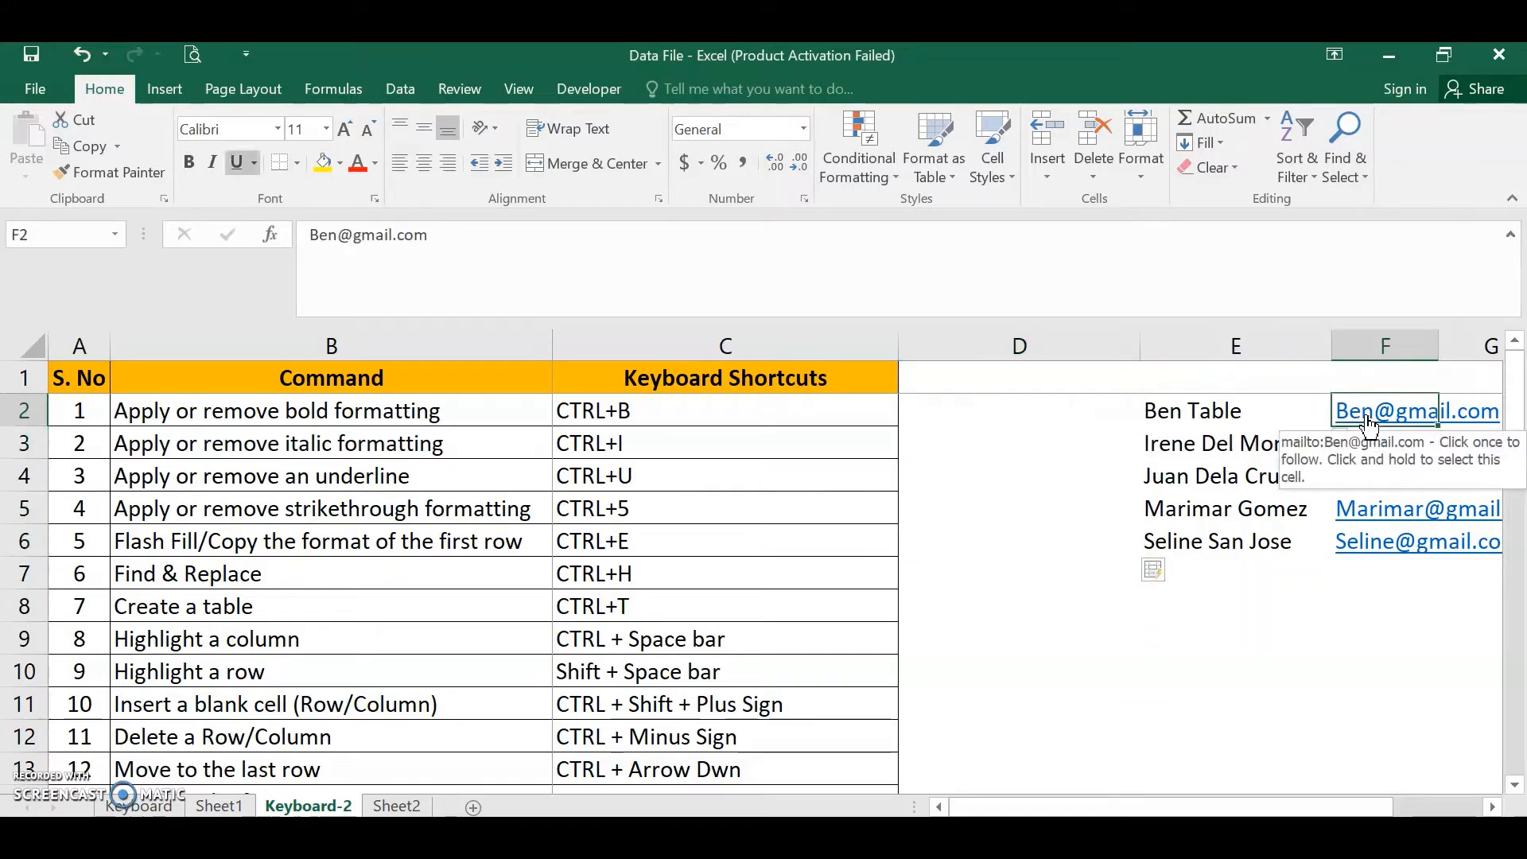
{"action": "key", "text": "shift+Down"}
{"action": "key", "text": "shift+Down"}
{"action": "key", "text": "shift+Down"}
{"action": "key", "text": "shift+Down"}
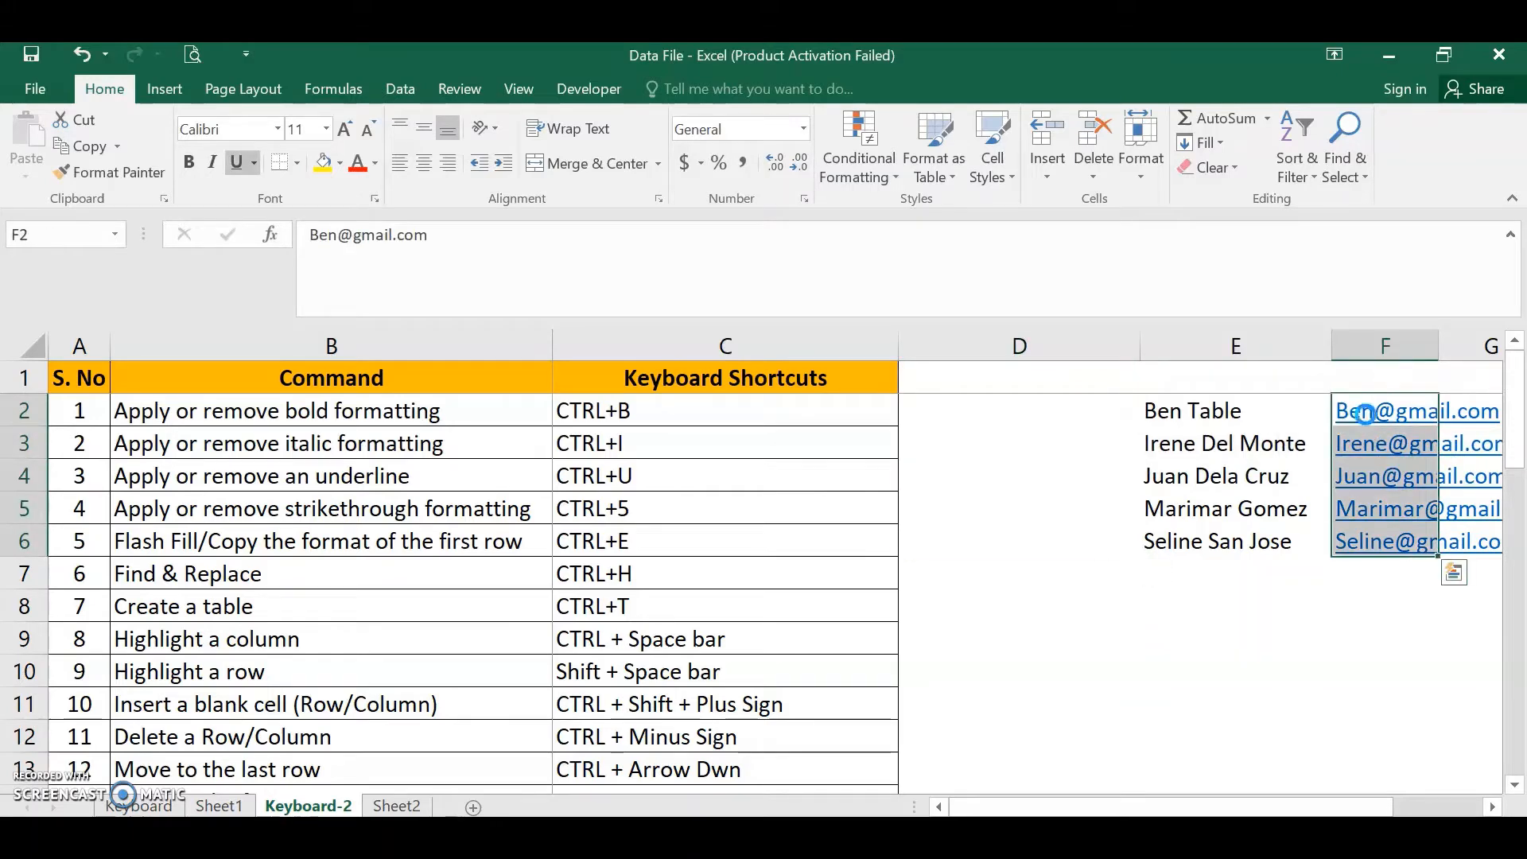
{"action": "key", "text": "Delete"}
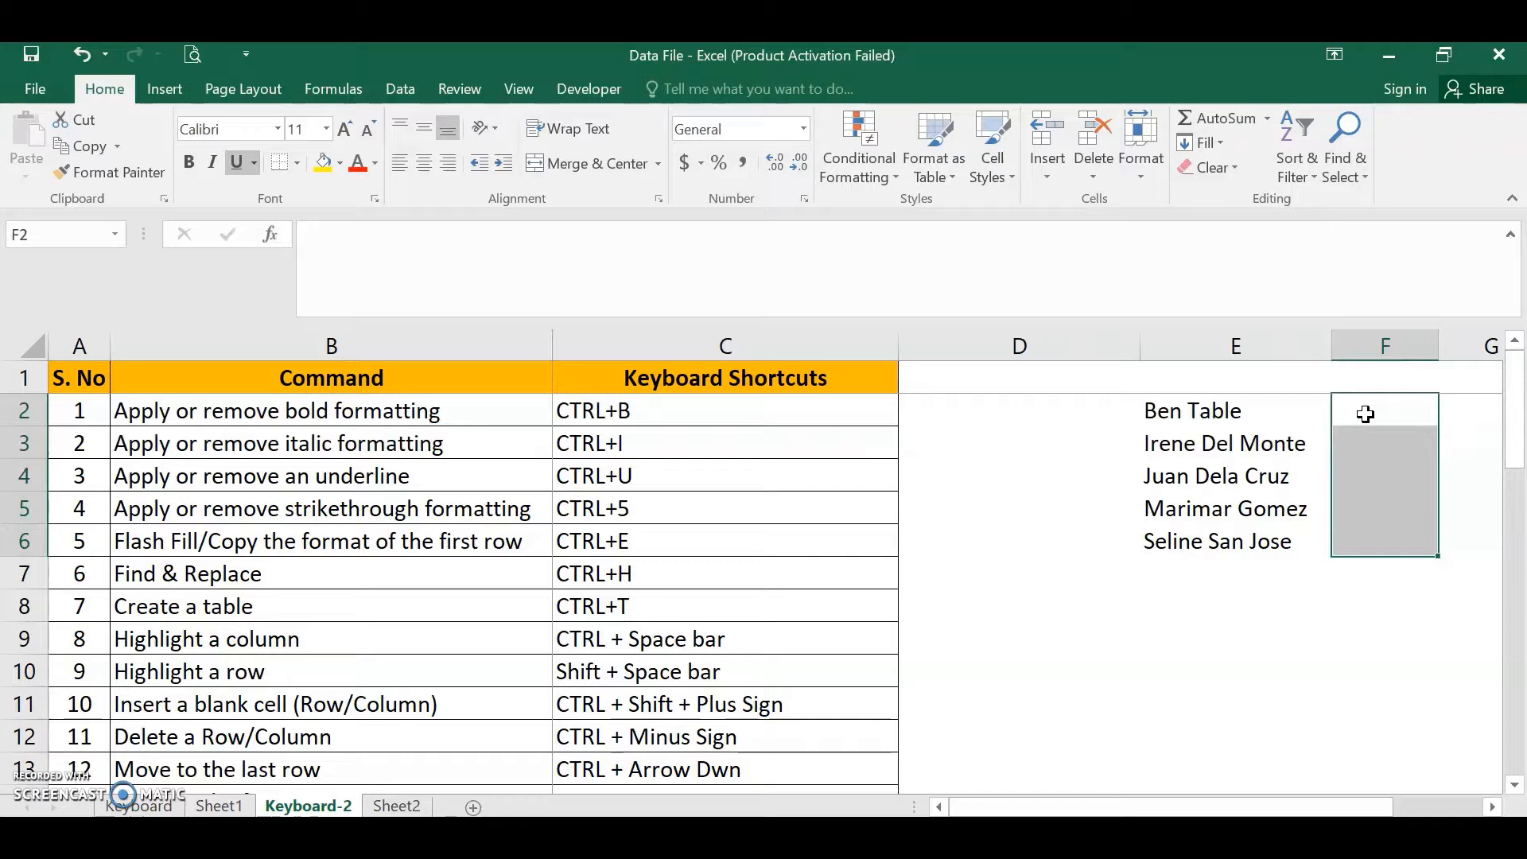
- Open the Find dialog from B7 and close it without searching
{"action": "left_click", "coordinate": [368, 574]}
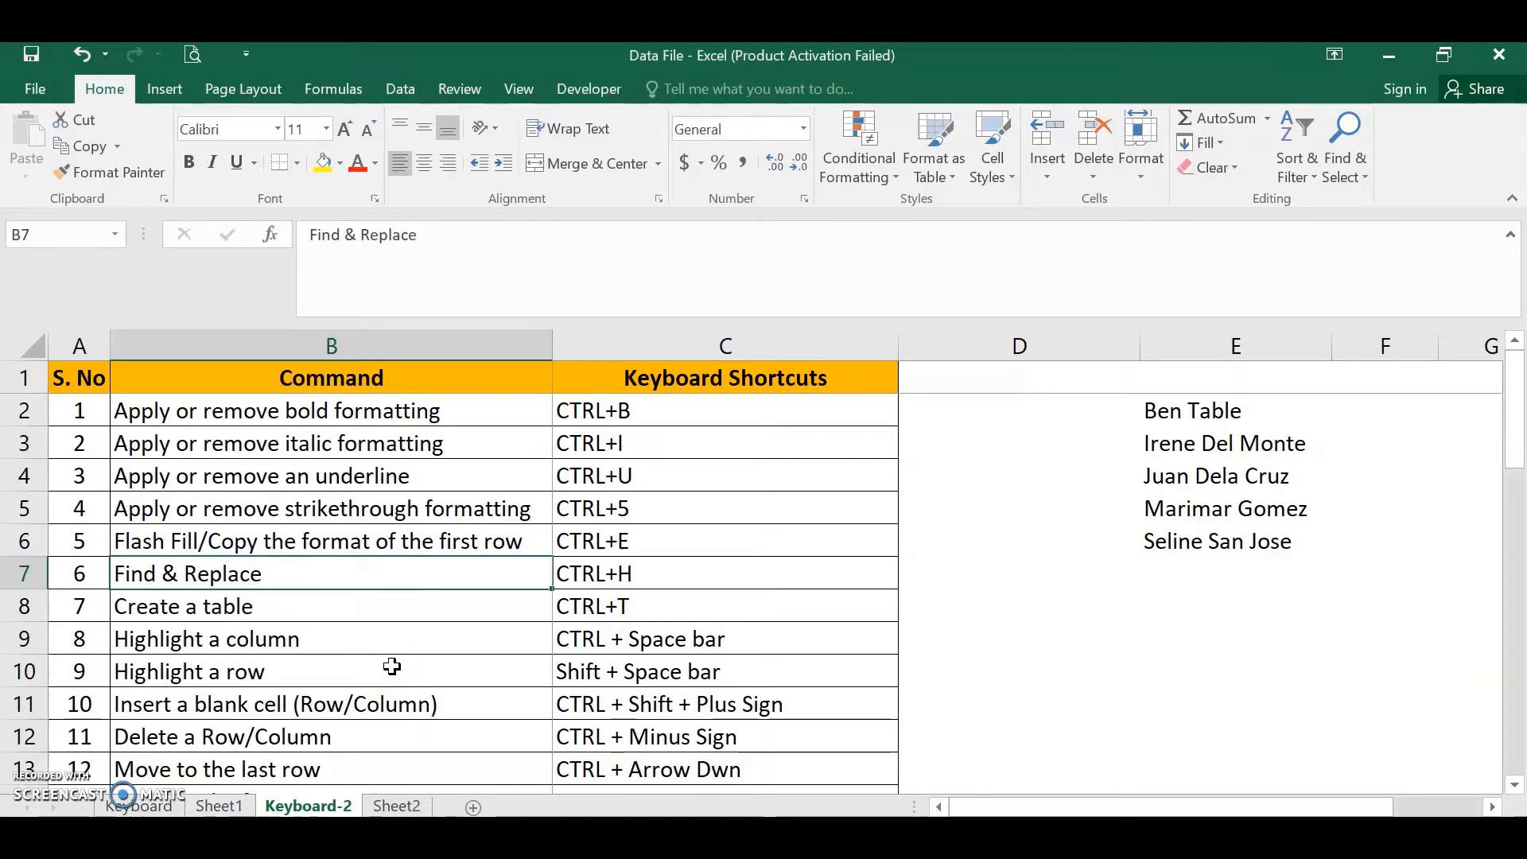
{"action": "key", "text": "ctrl+f"}
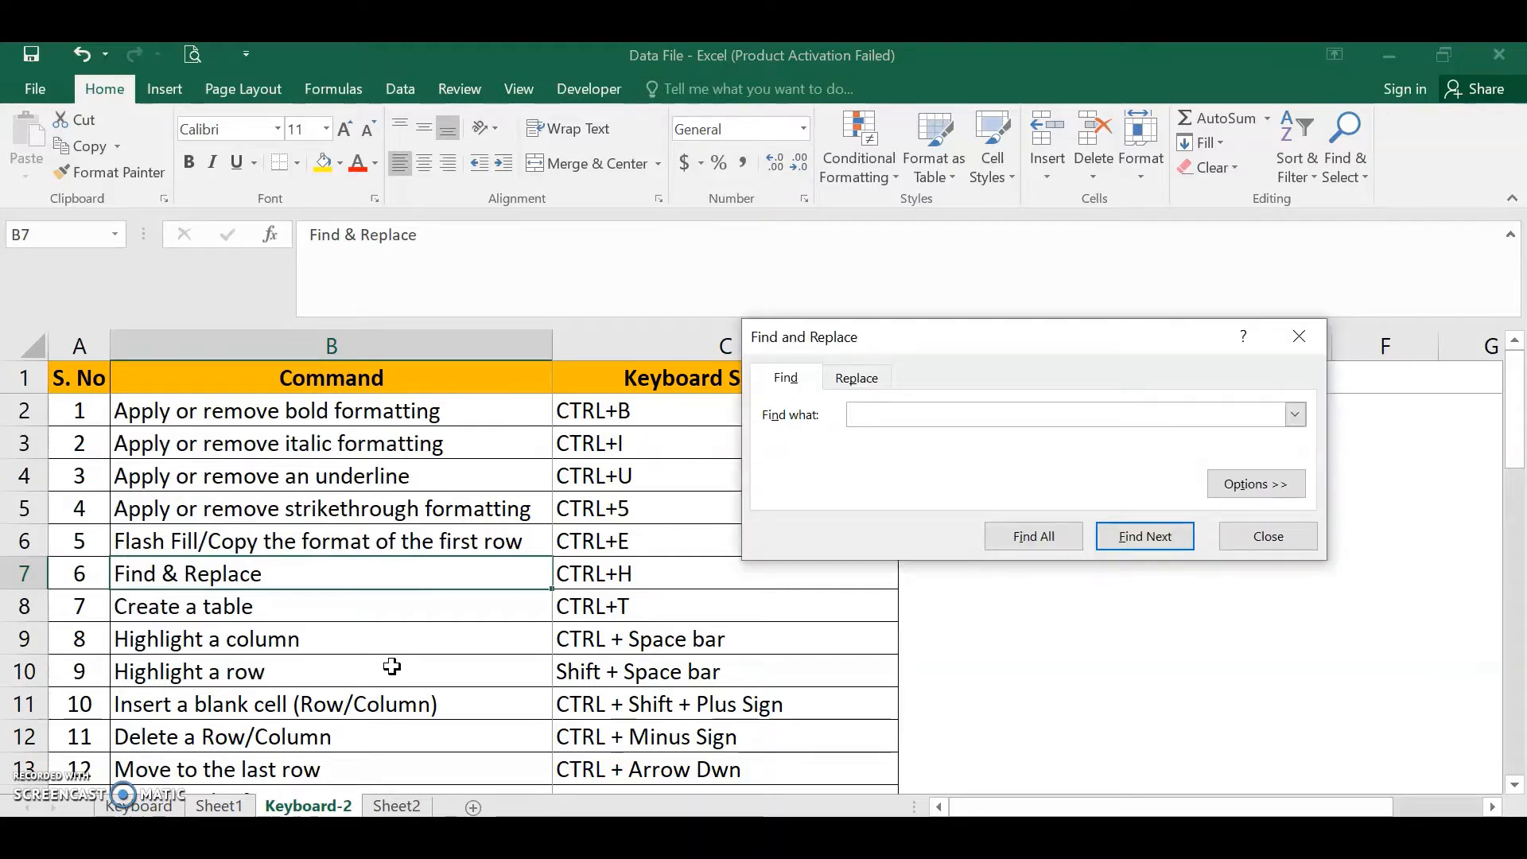
{"action": "left_click", "coordinate": [788, 388]}
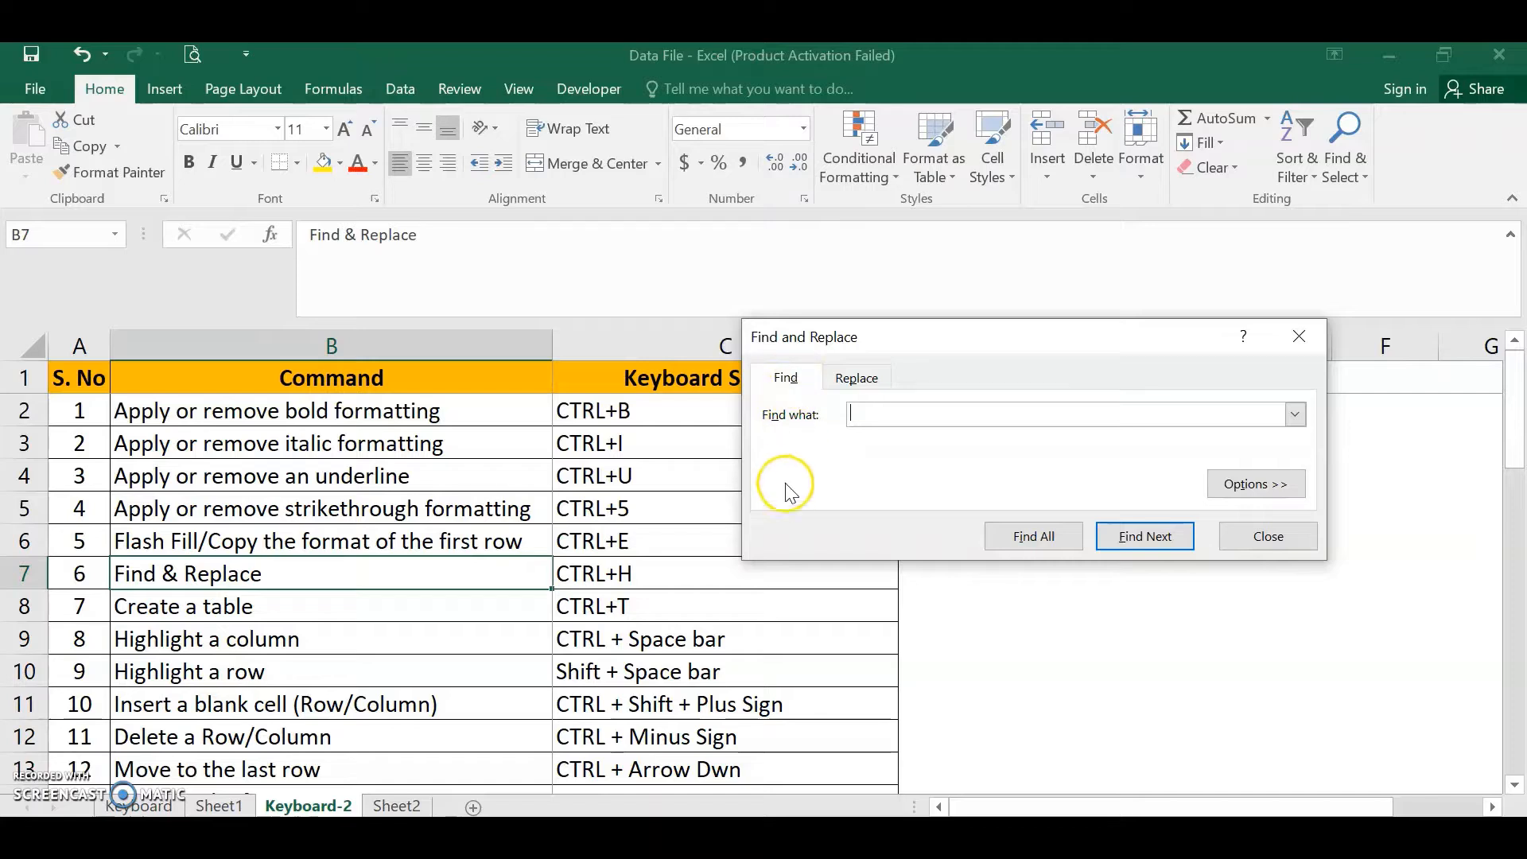
{"action": "key", "text": "Escape"}
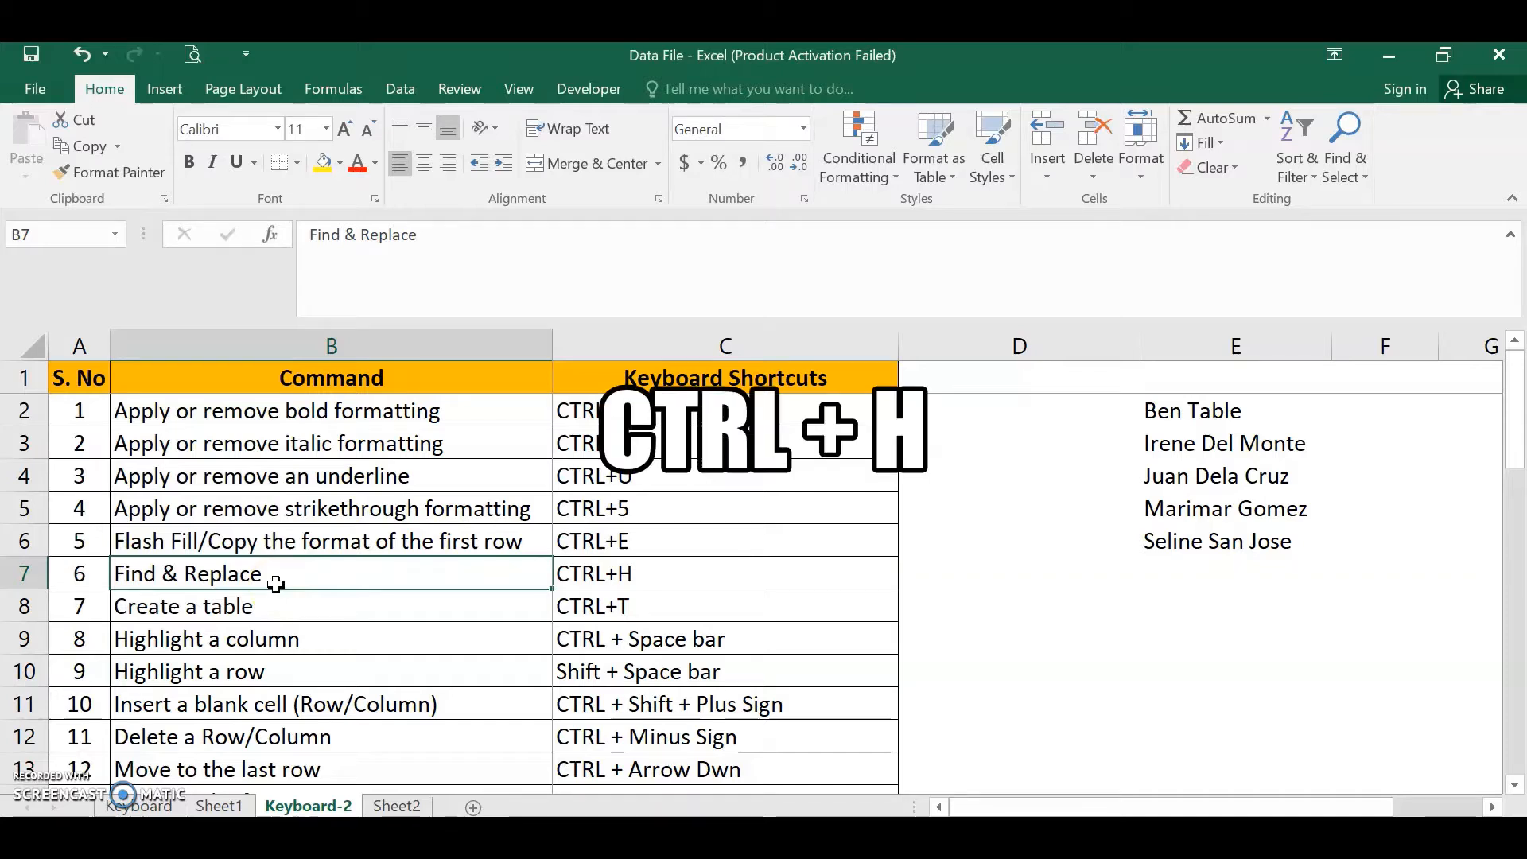
- Replace every occurrence of CTRL with SHFT across the sheet using Find and Replace
{"action": "key", "text": "ctrl+h"}
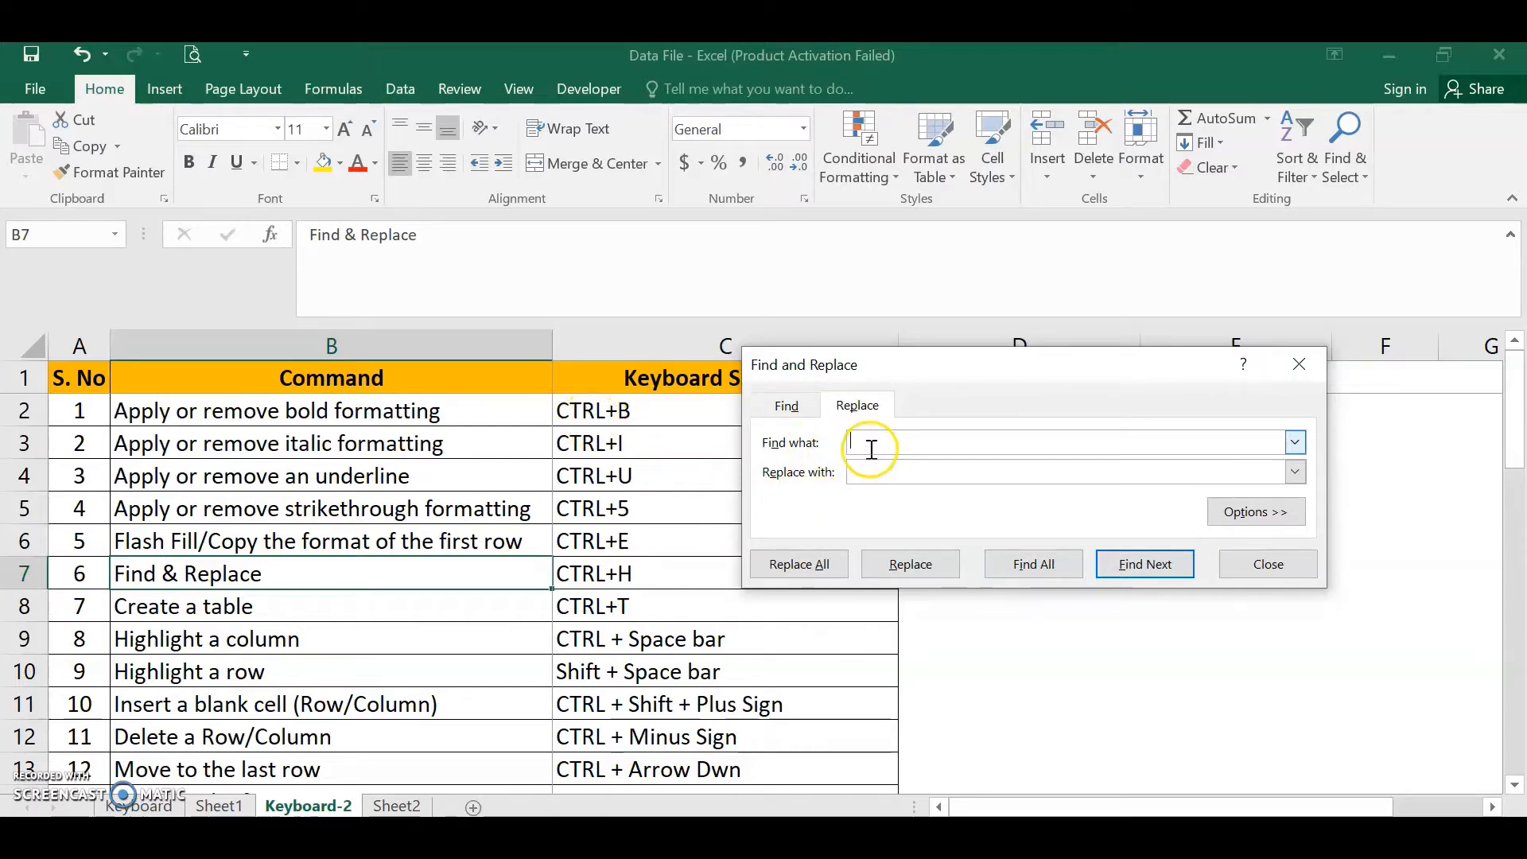
{"action": "type", "text": "CTRL"}
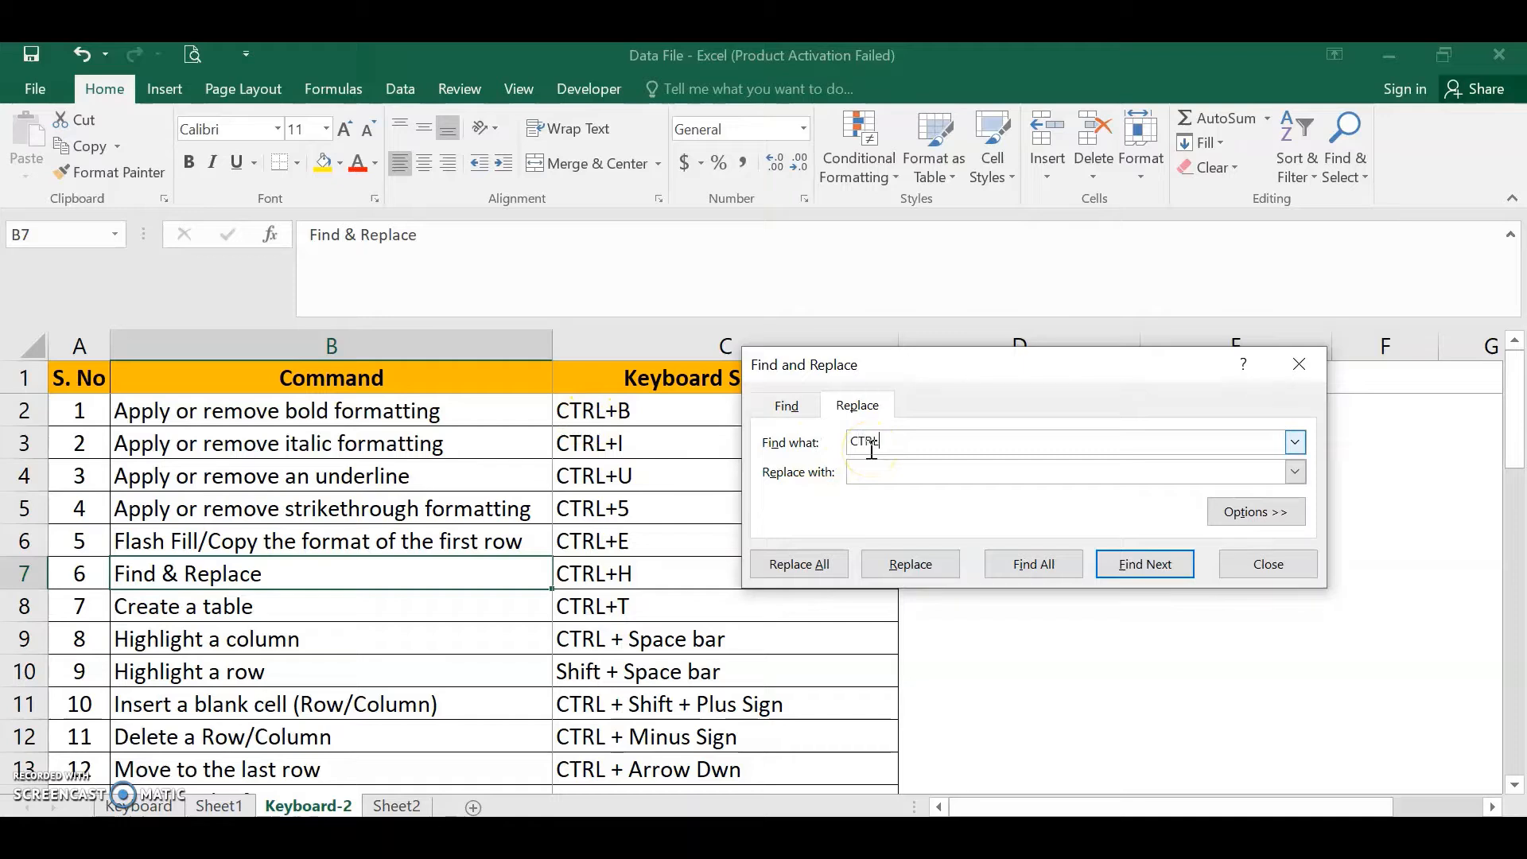
{"action": "left_click", "coordinate": [891, 474]}
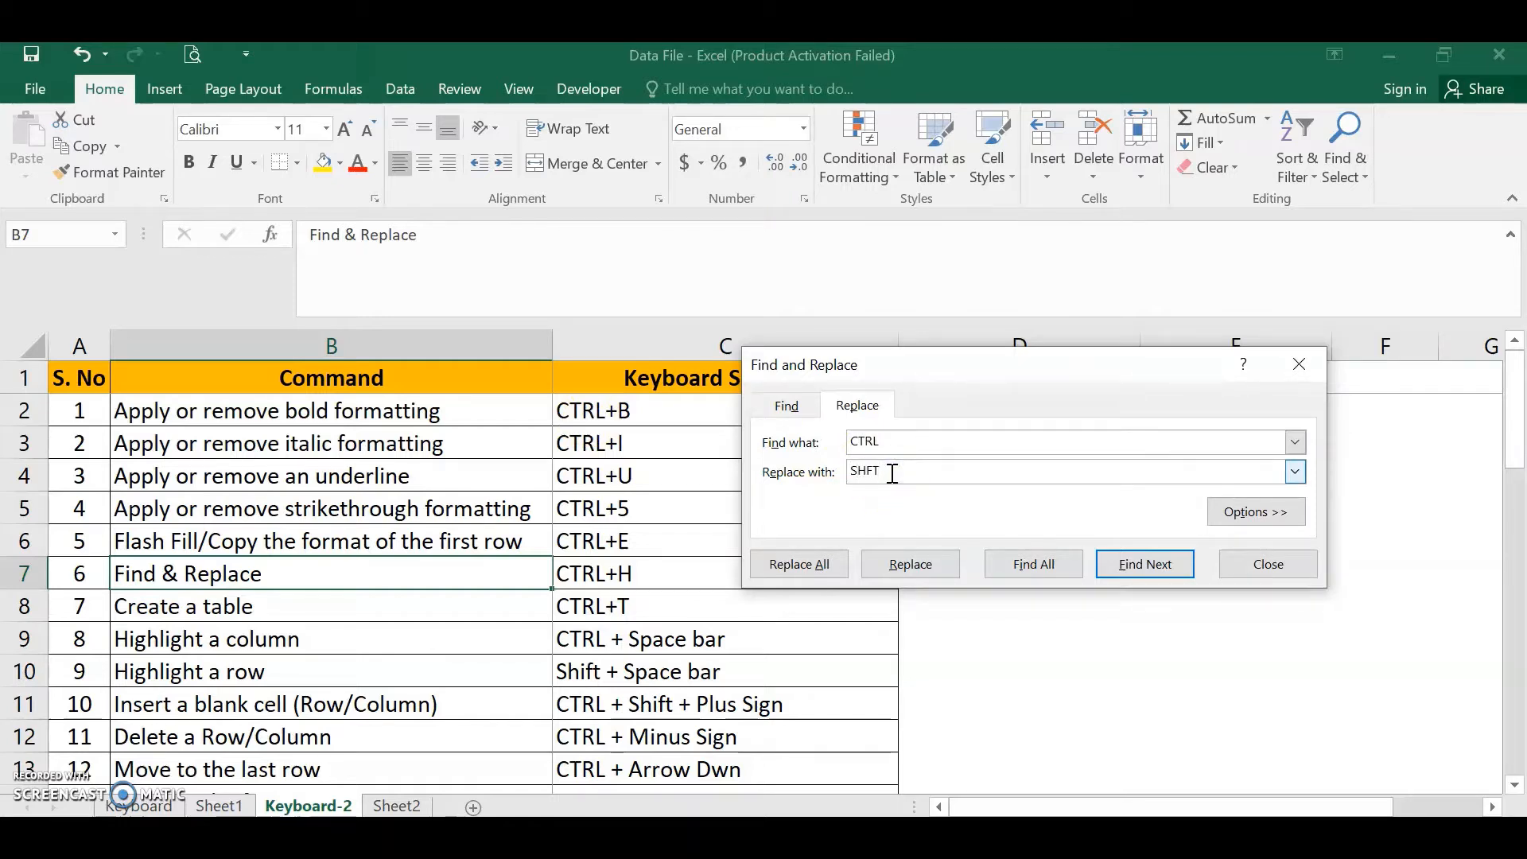
{"action": "left_click", "coordinate": [795, 565]}
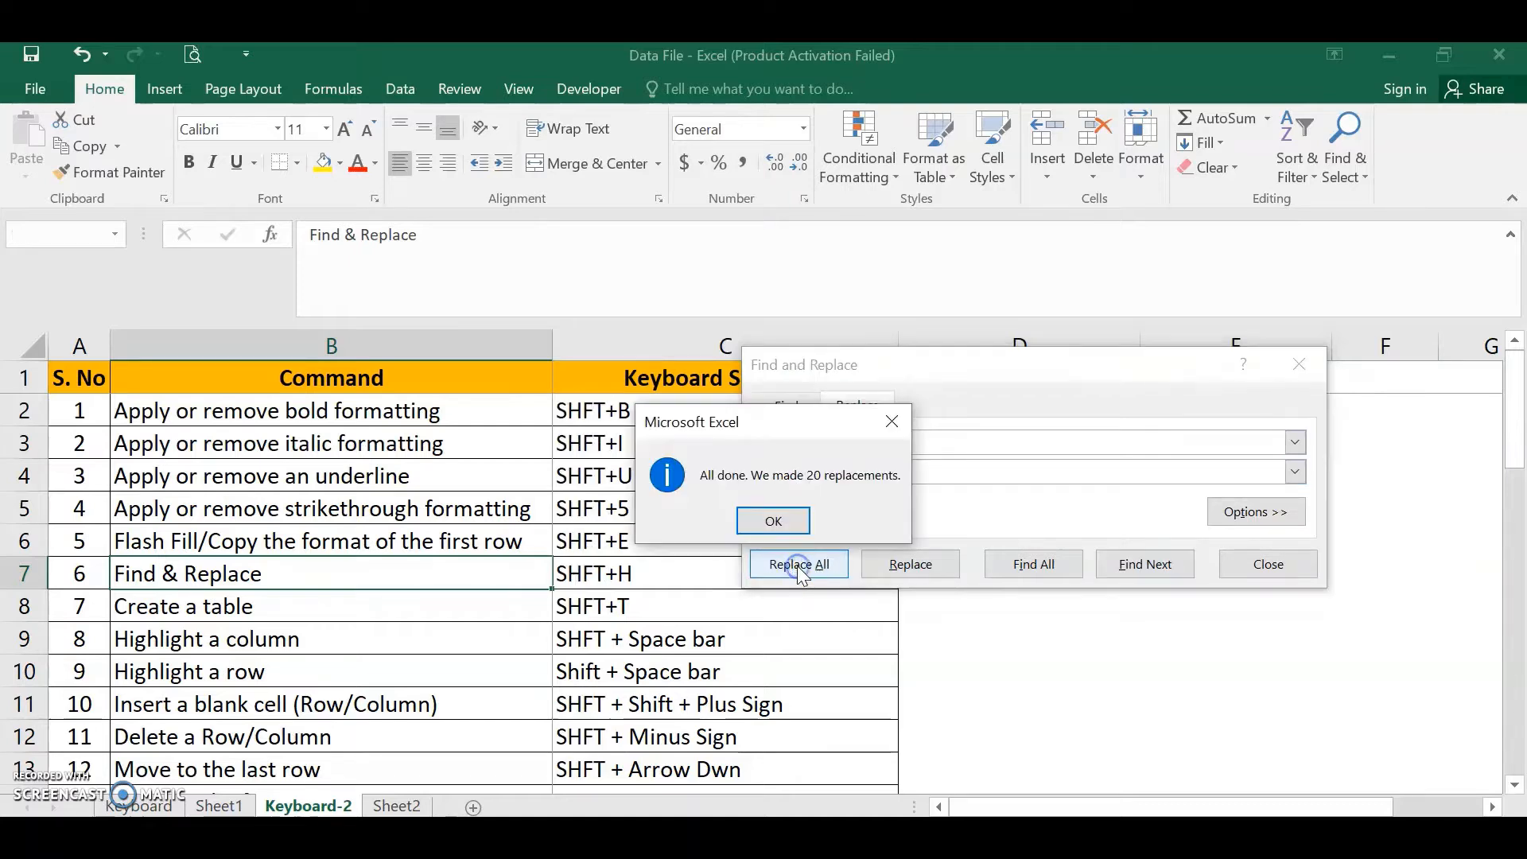
{"action": "left_click", "coordinate": [779, 522]}
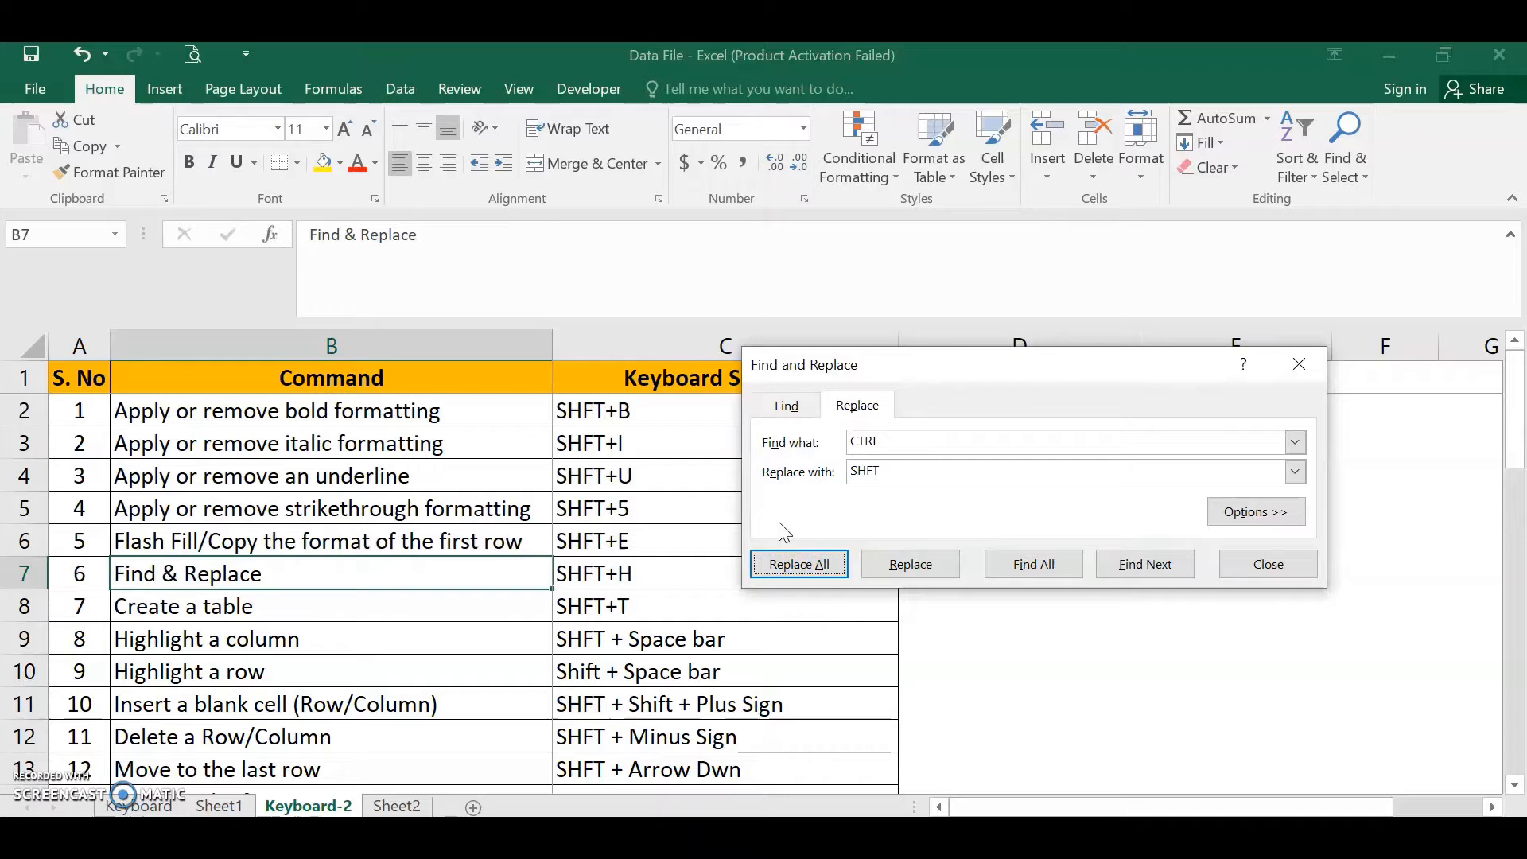
{"action": "left_click", "coordinate": [956, 480]}
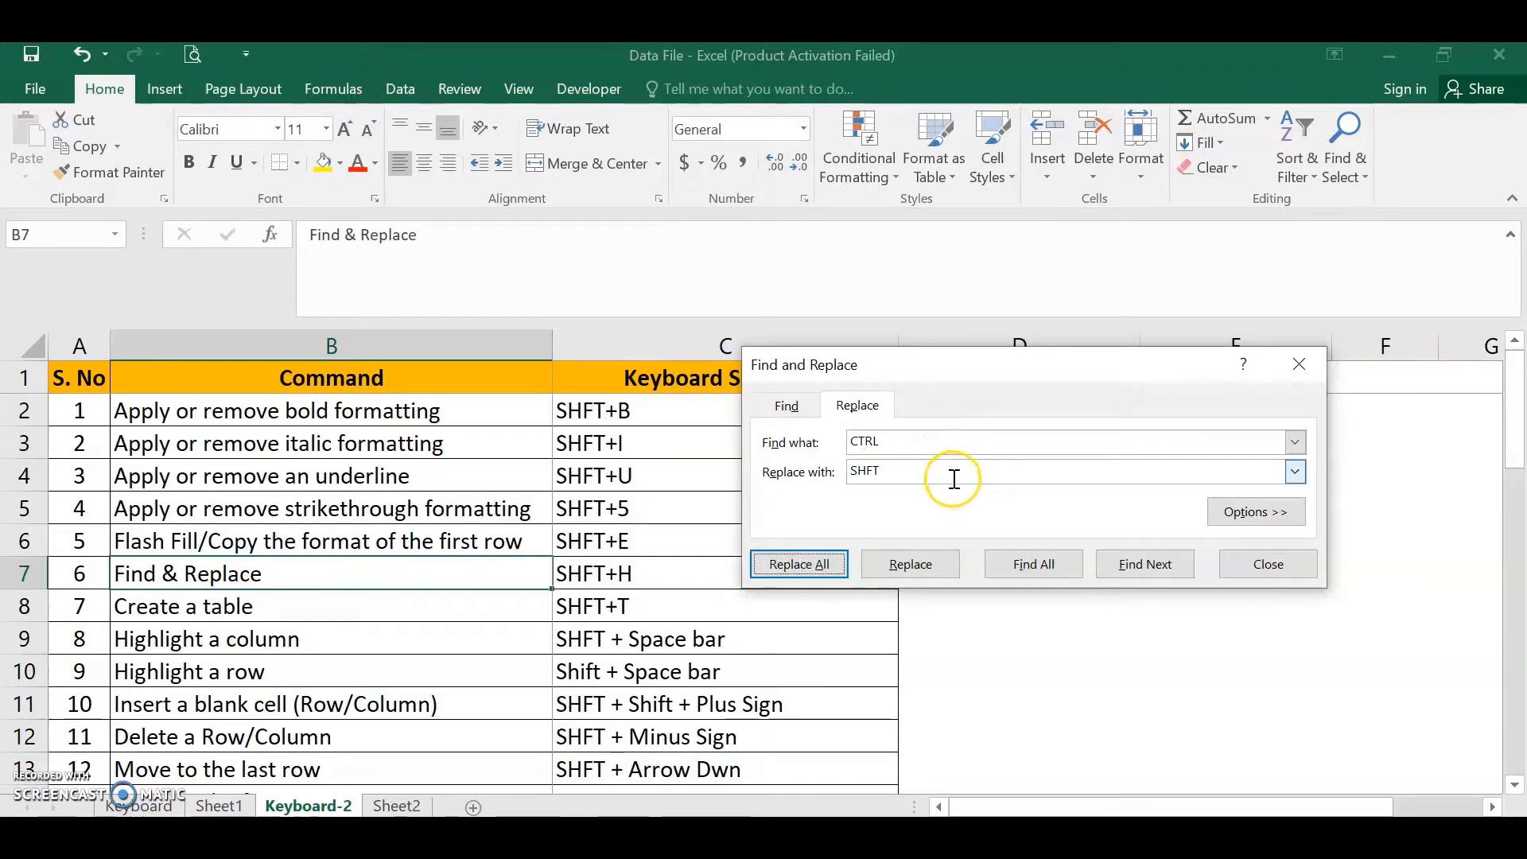
{"action": "left_click", "coordinate": [1225, 567]}
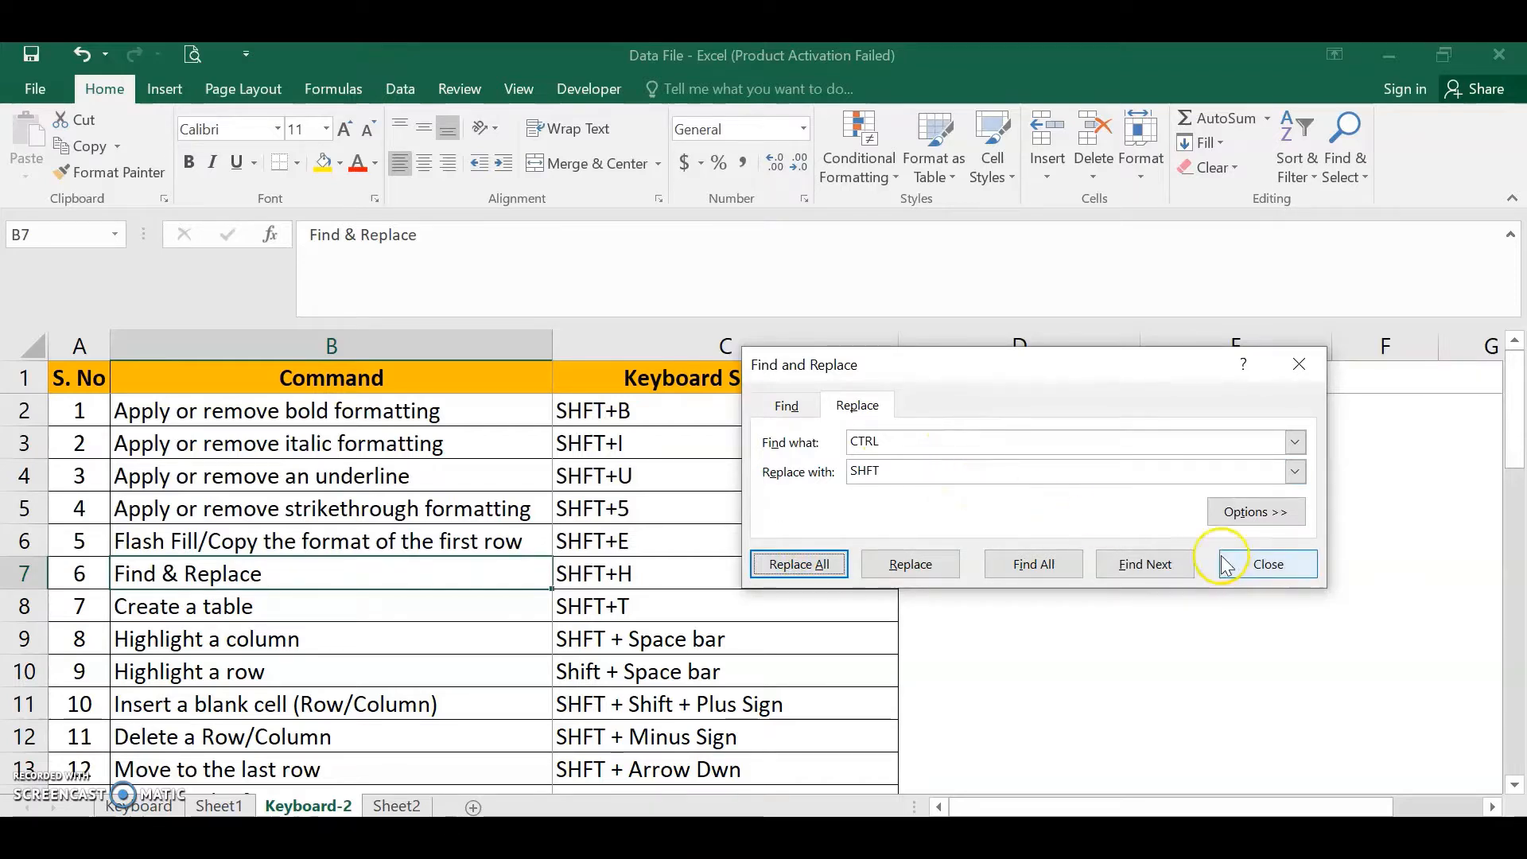
{"action": "left_click", "coordinate": [1270, 567]}
- Undo the CTRL-to-SHFT replacement
{"action": "key", "text": "ctrl+z"}
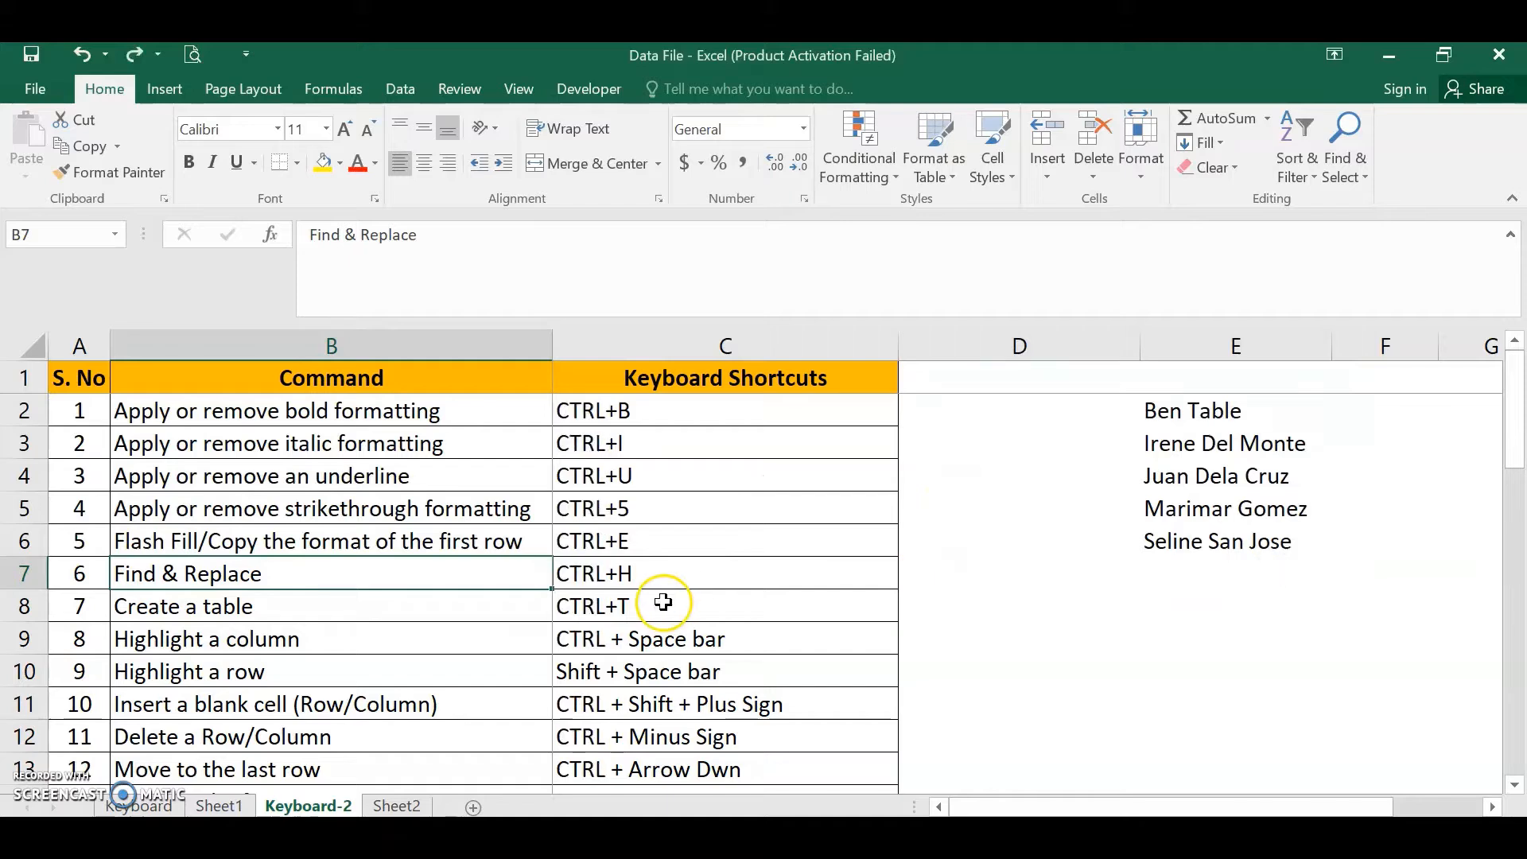
{"action": "left_click", "coordinate": [359, 606]}
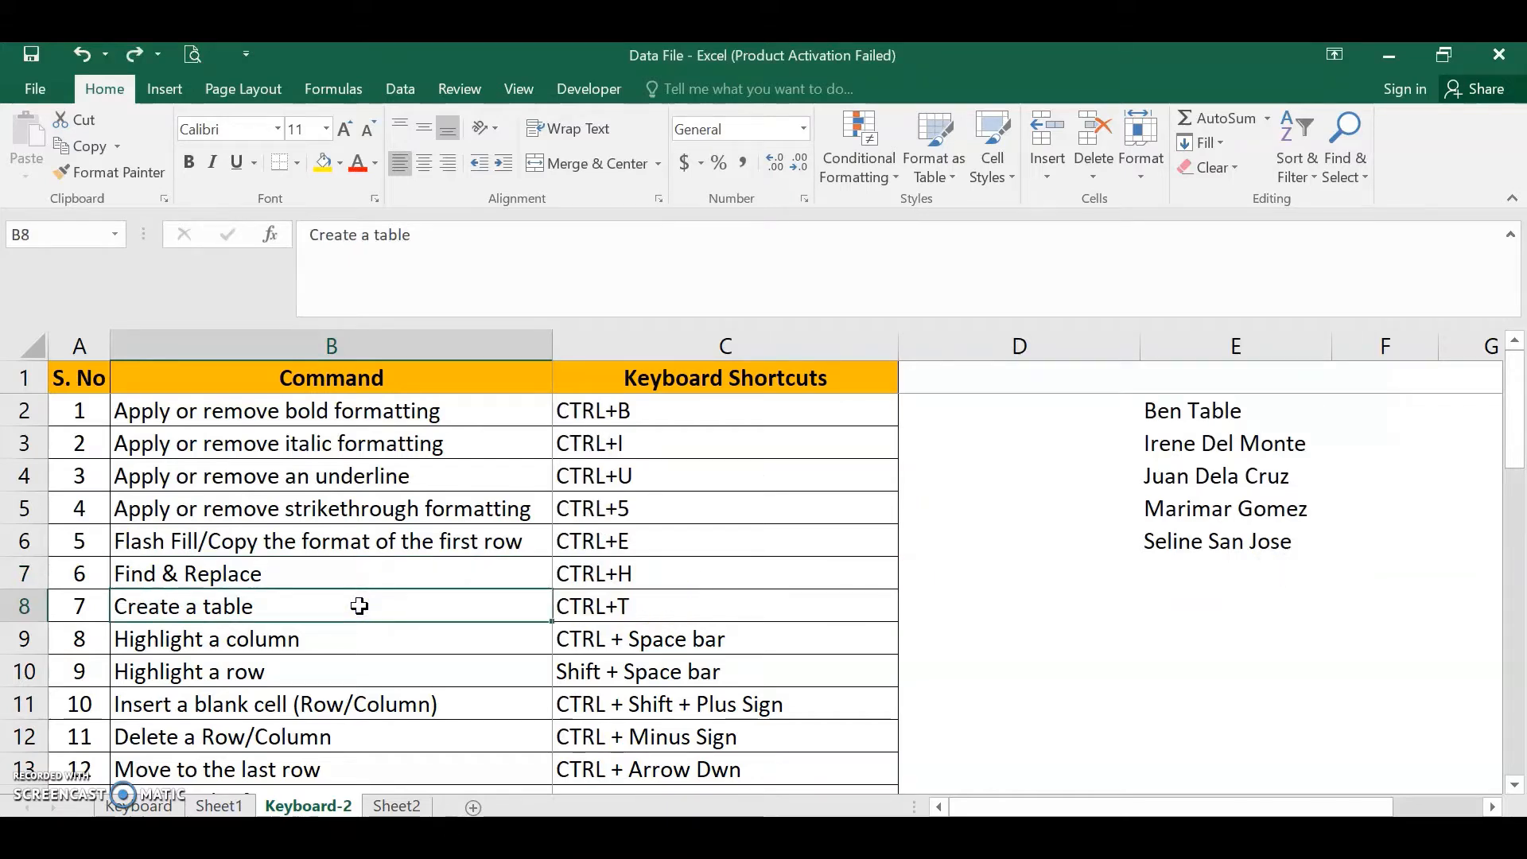
{"action": "left_click_drag", "start_coordinate": [80, 380], "coordinate": [828, 781]}
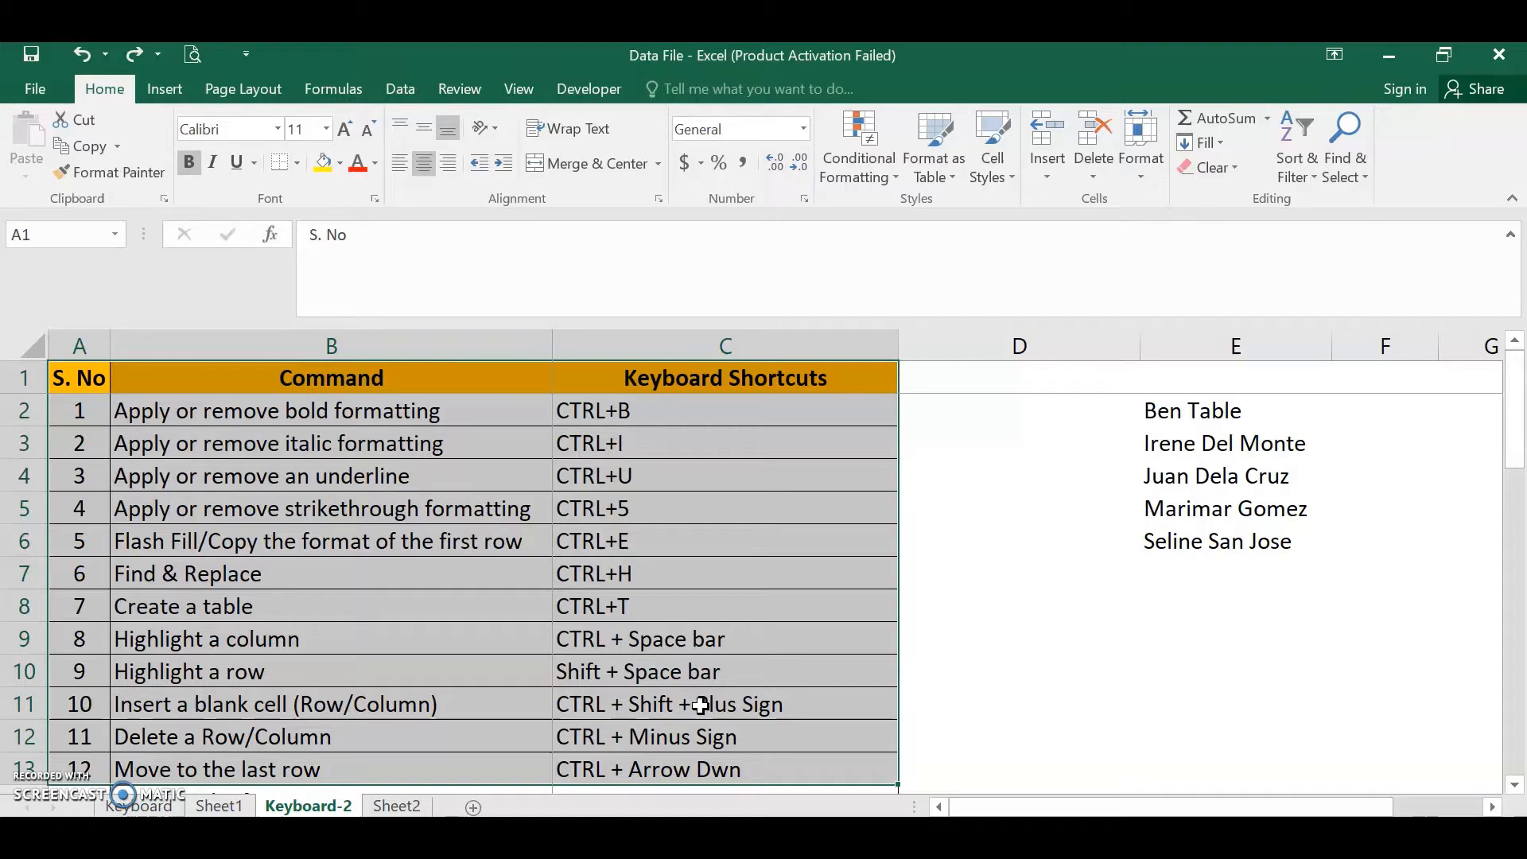
{"action": "left_click", "coordinate": [420, 583]}
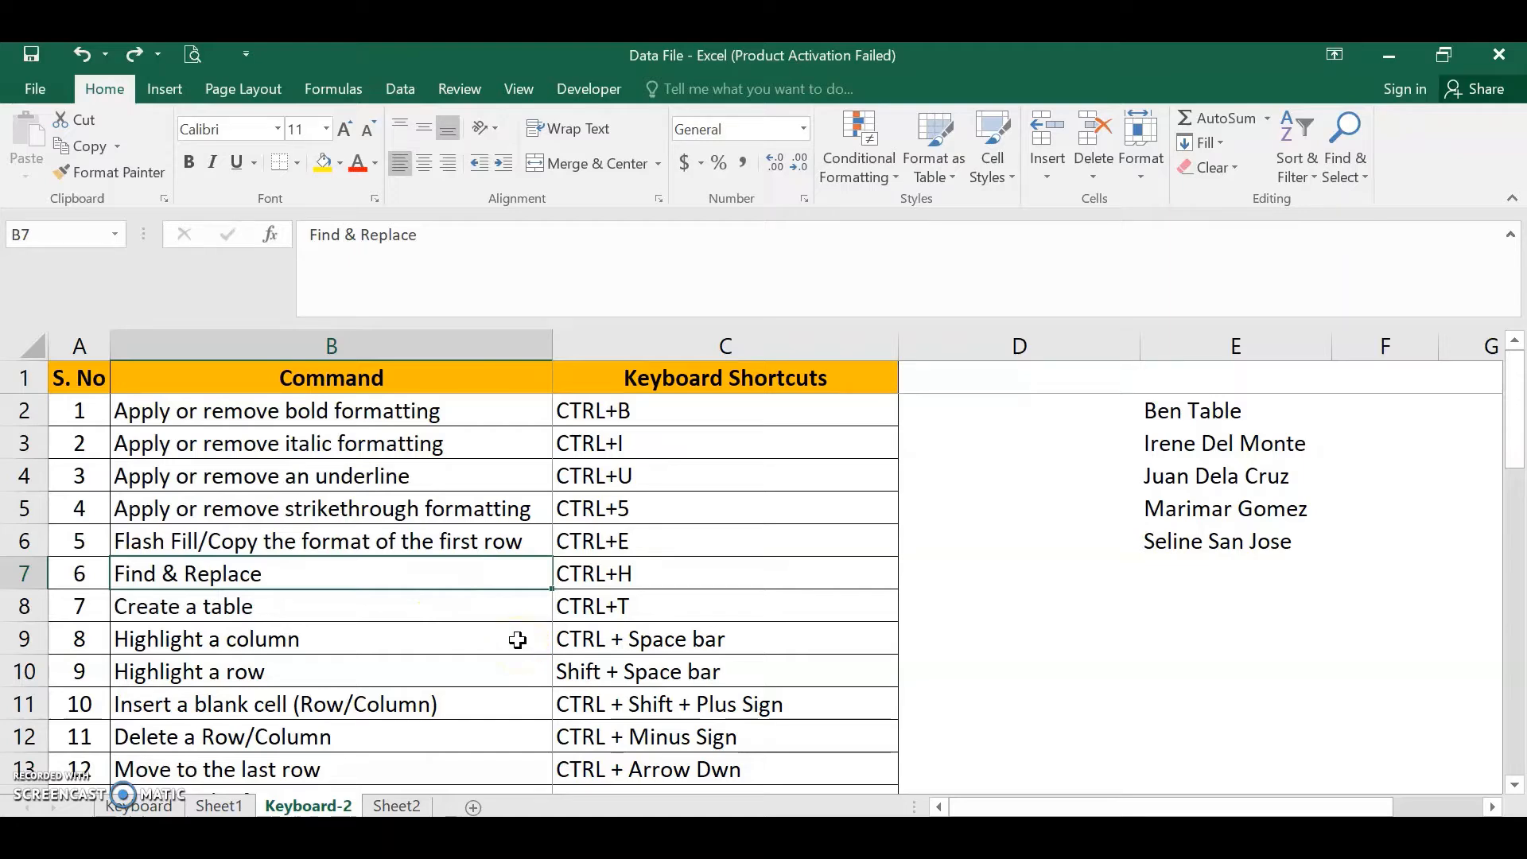
- Convert the range A1:C17 into a table without the headers option
{"action": "key", "text": "ctrl+t"}
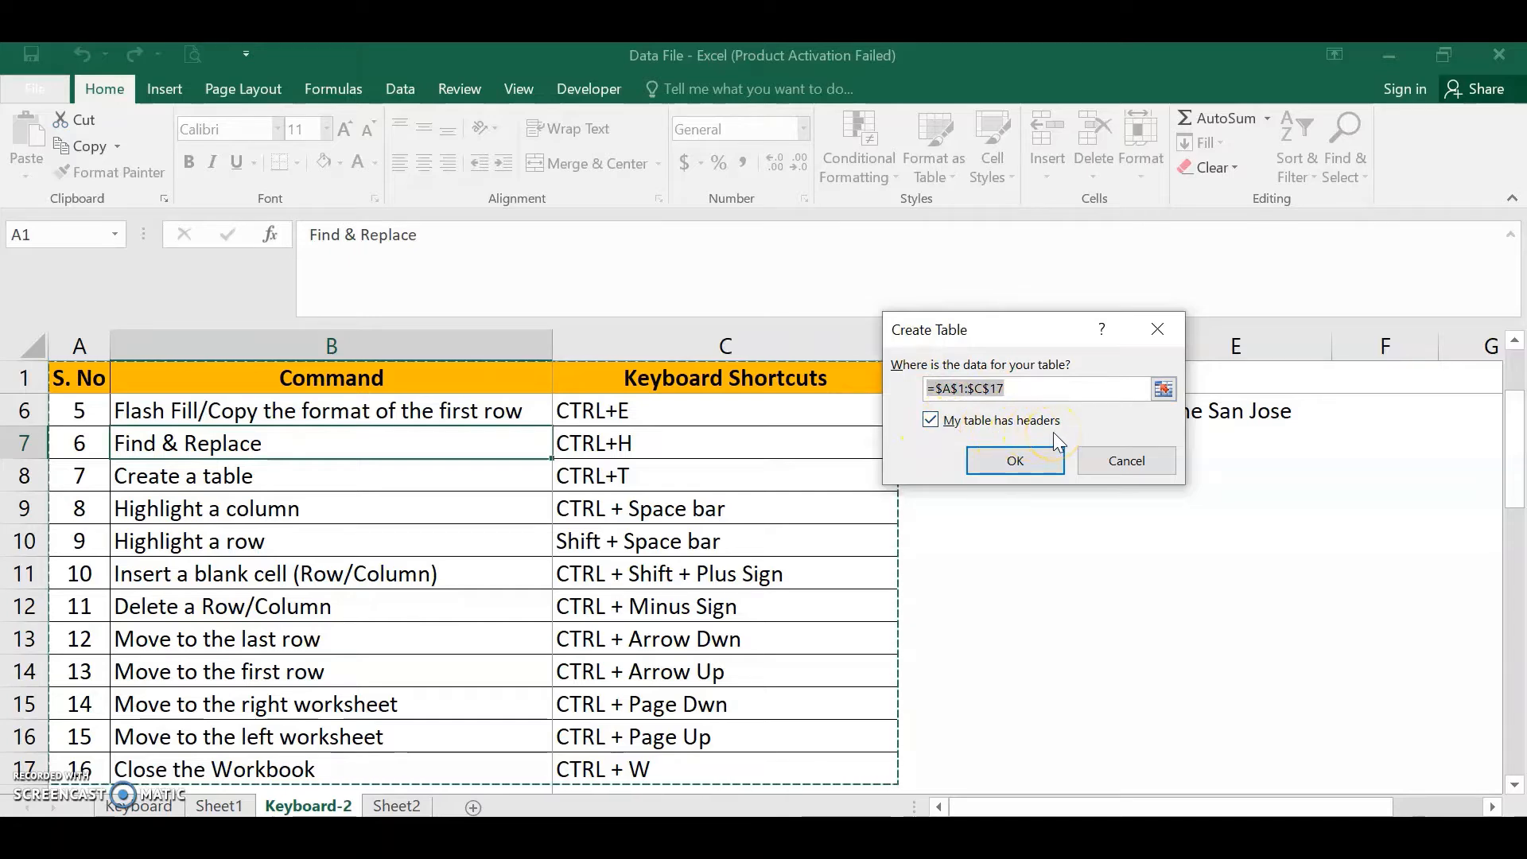
{"action": "left_click", "coordinate": [931, 421]}
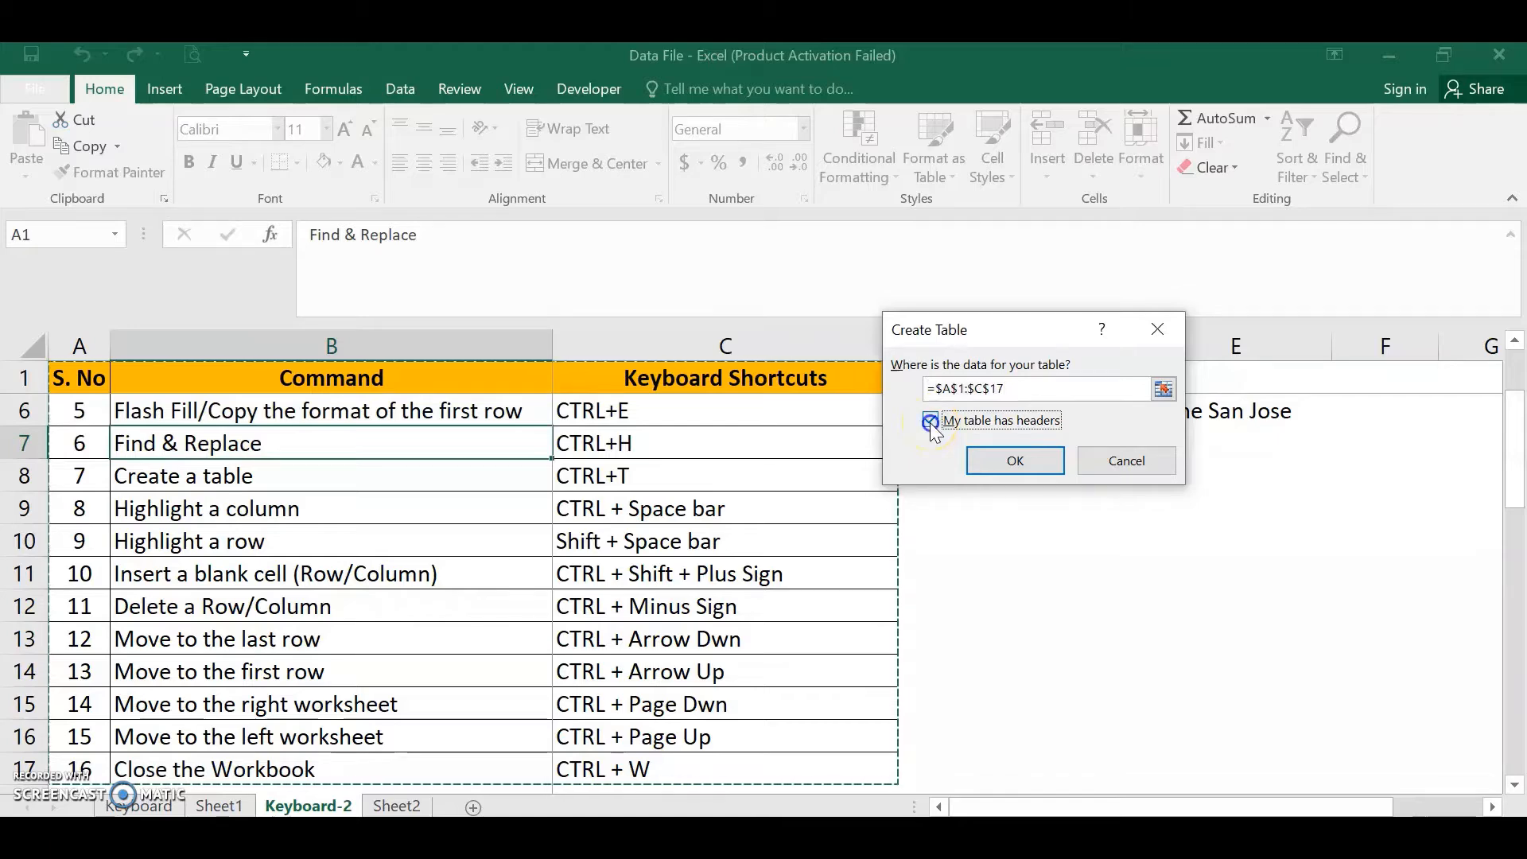
{"action": "left_click", "coordinate": [1008, 471]}
{"action": "scroll", "coordinate": [791, 482], "scroll_direction": "up", "scroll_amount": 2}
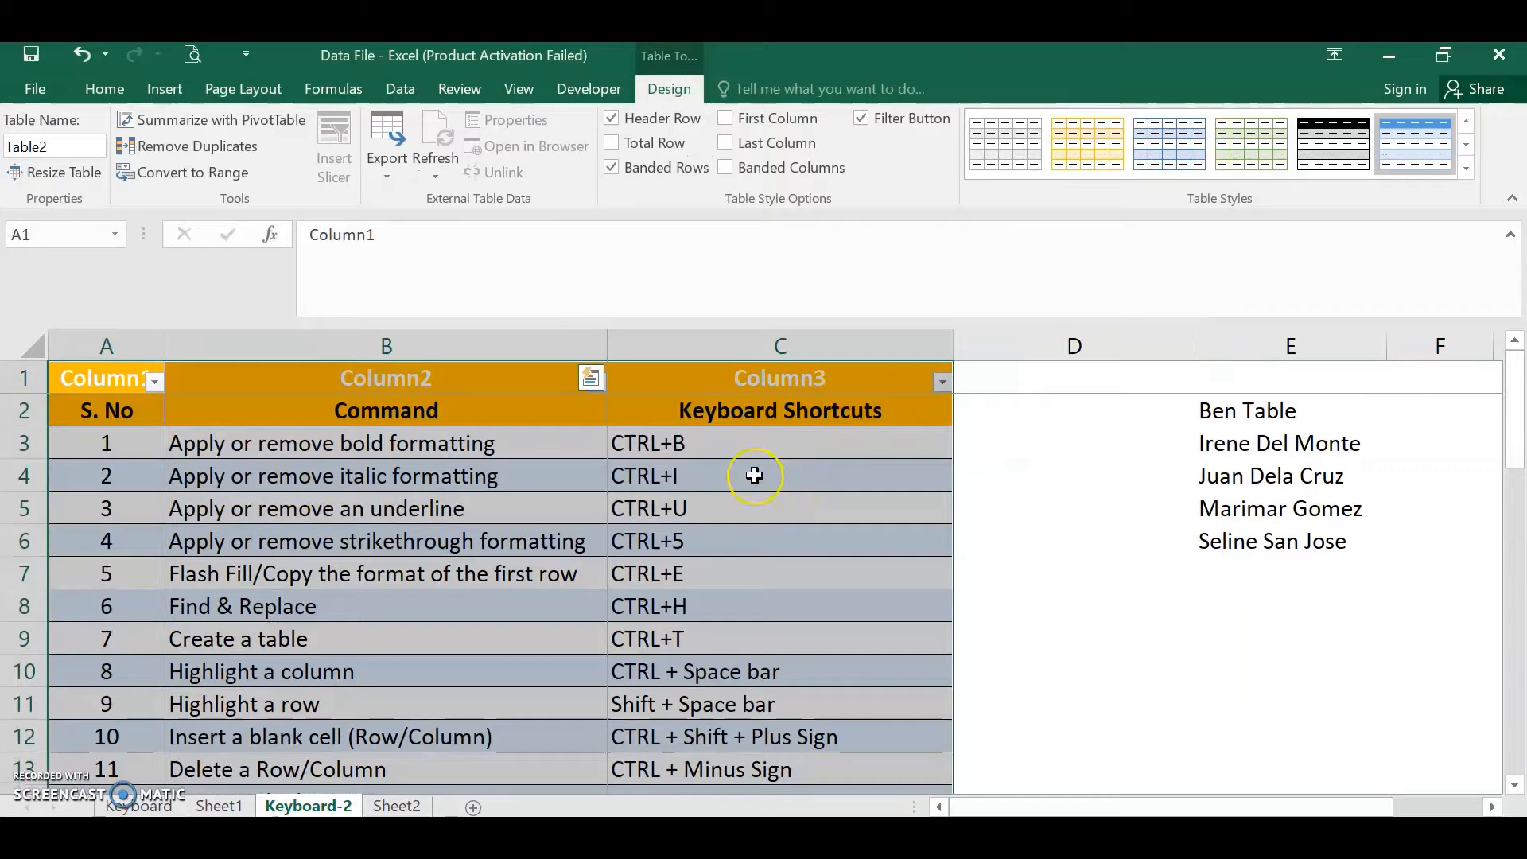
- Open the Column3 filter menu, close it, and undo the table creation
{"action": "left_click_drag", "start_coordinate": [94, 374], "coordinate": [847, 380]}
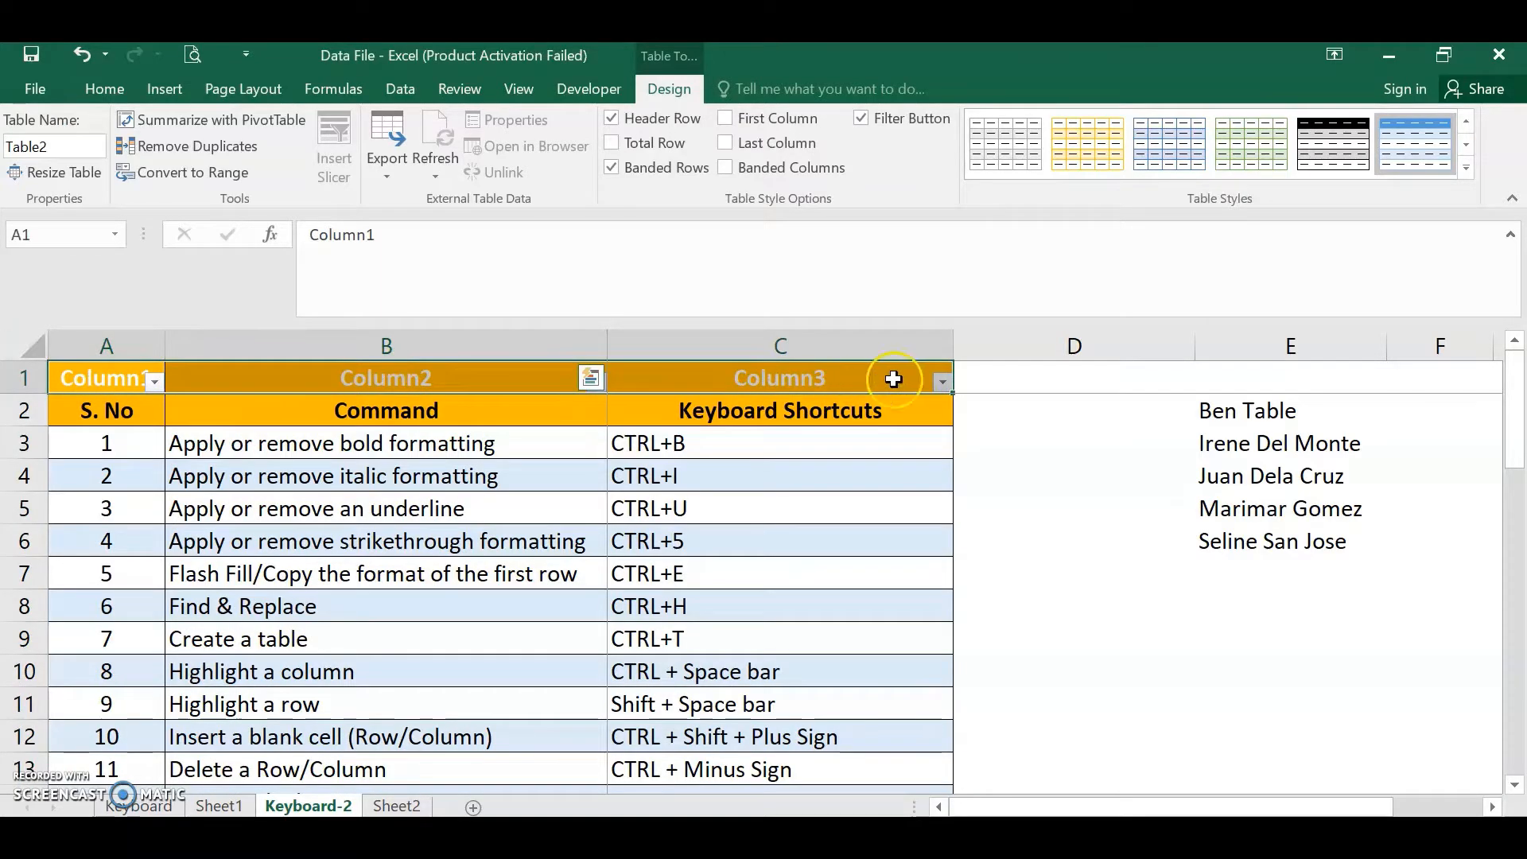
{"action": "left_click", "coordinate": [942, 383]}
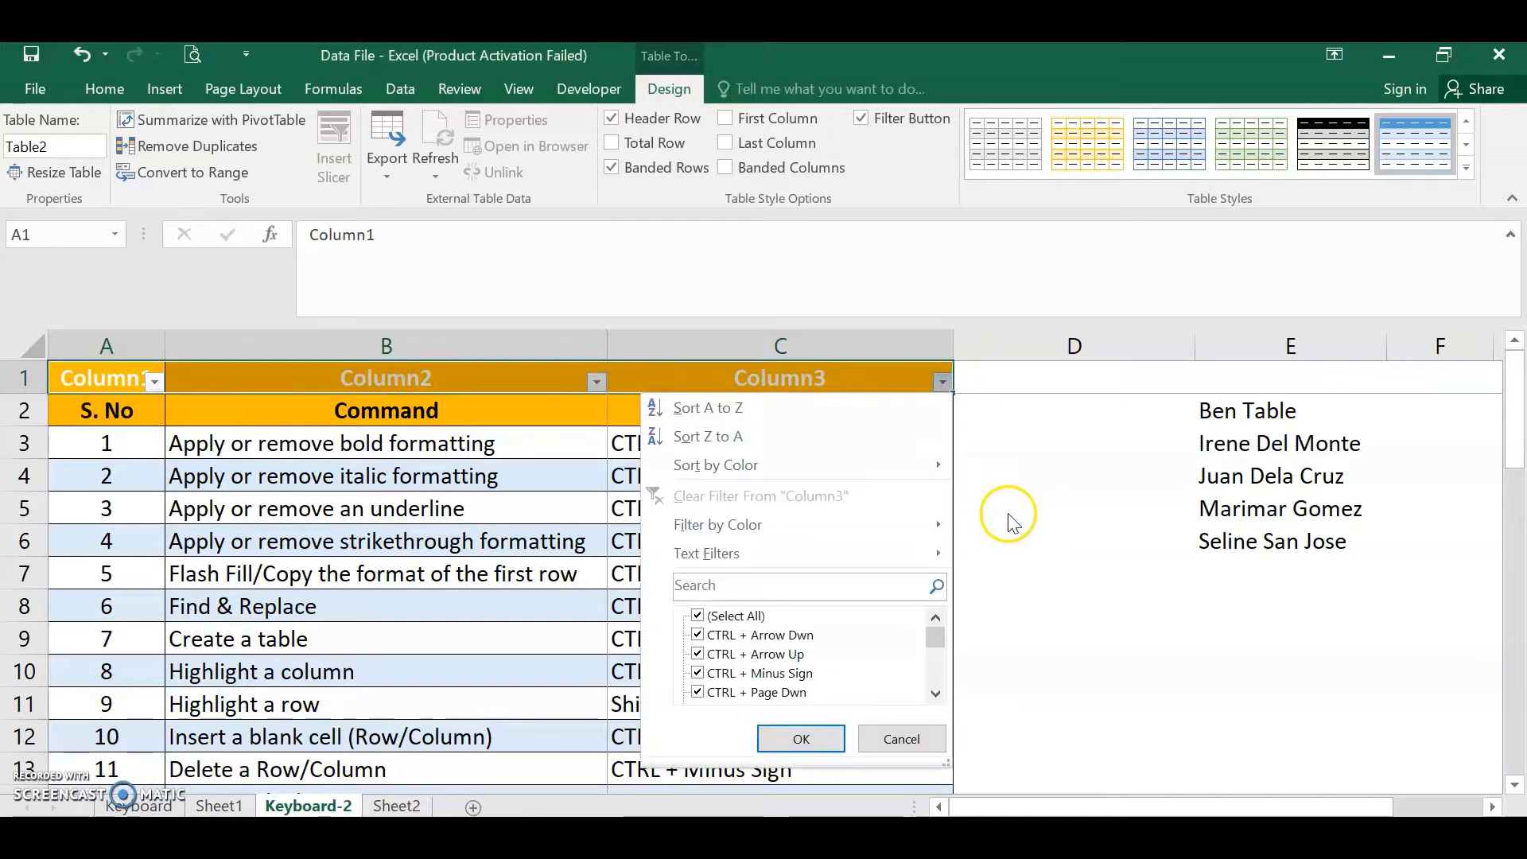
{"action": "left_click", "coordinate": [1019, 518]}
{"action": "left_click", "coordinate": [808, 498]}
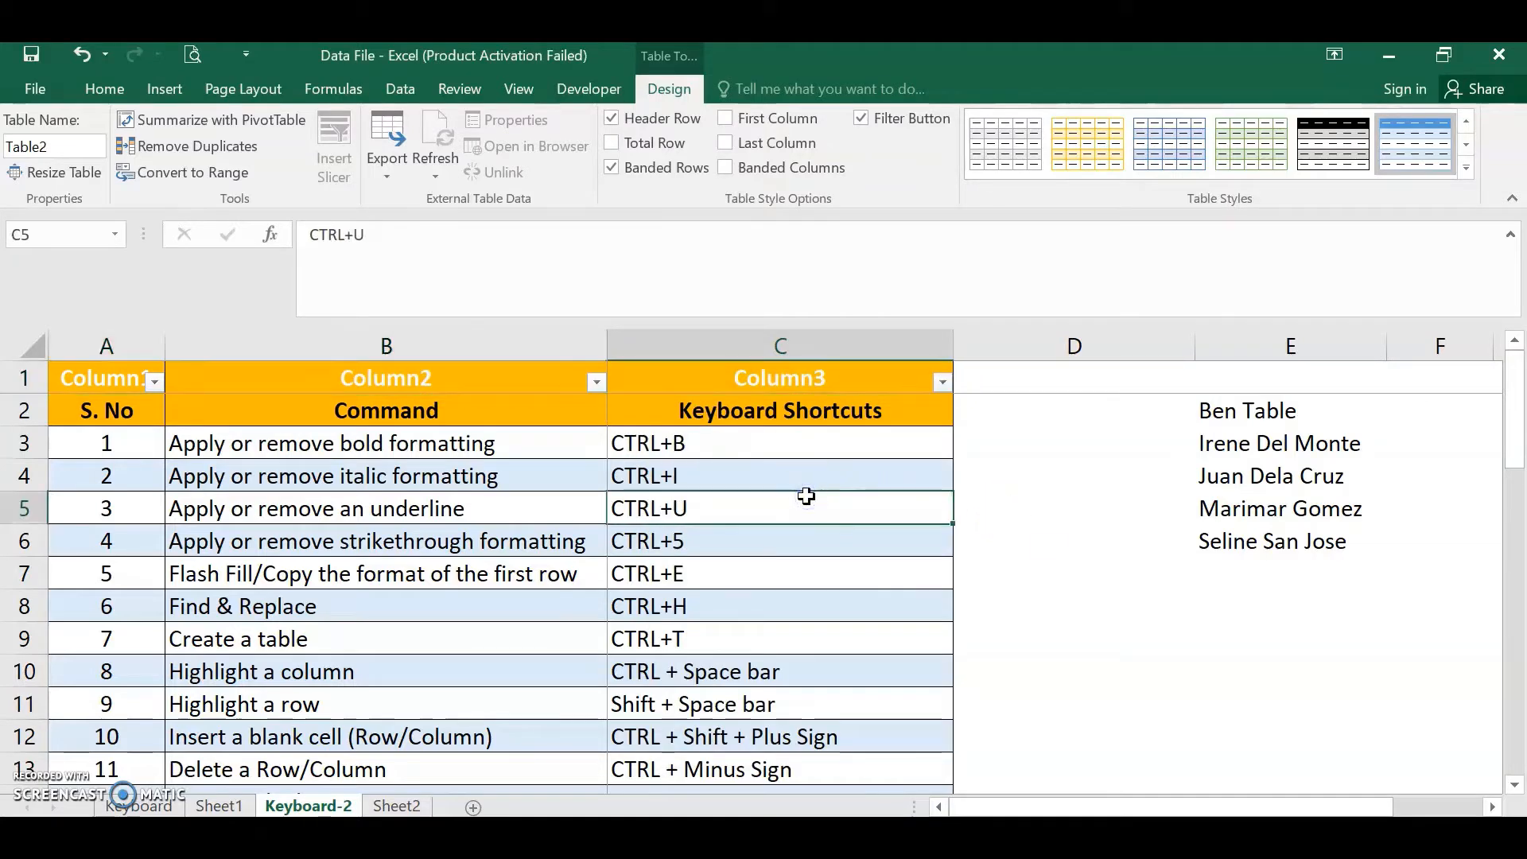
{"action": "key", "text": "ctrl+z"}
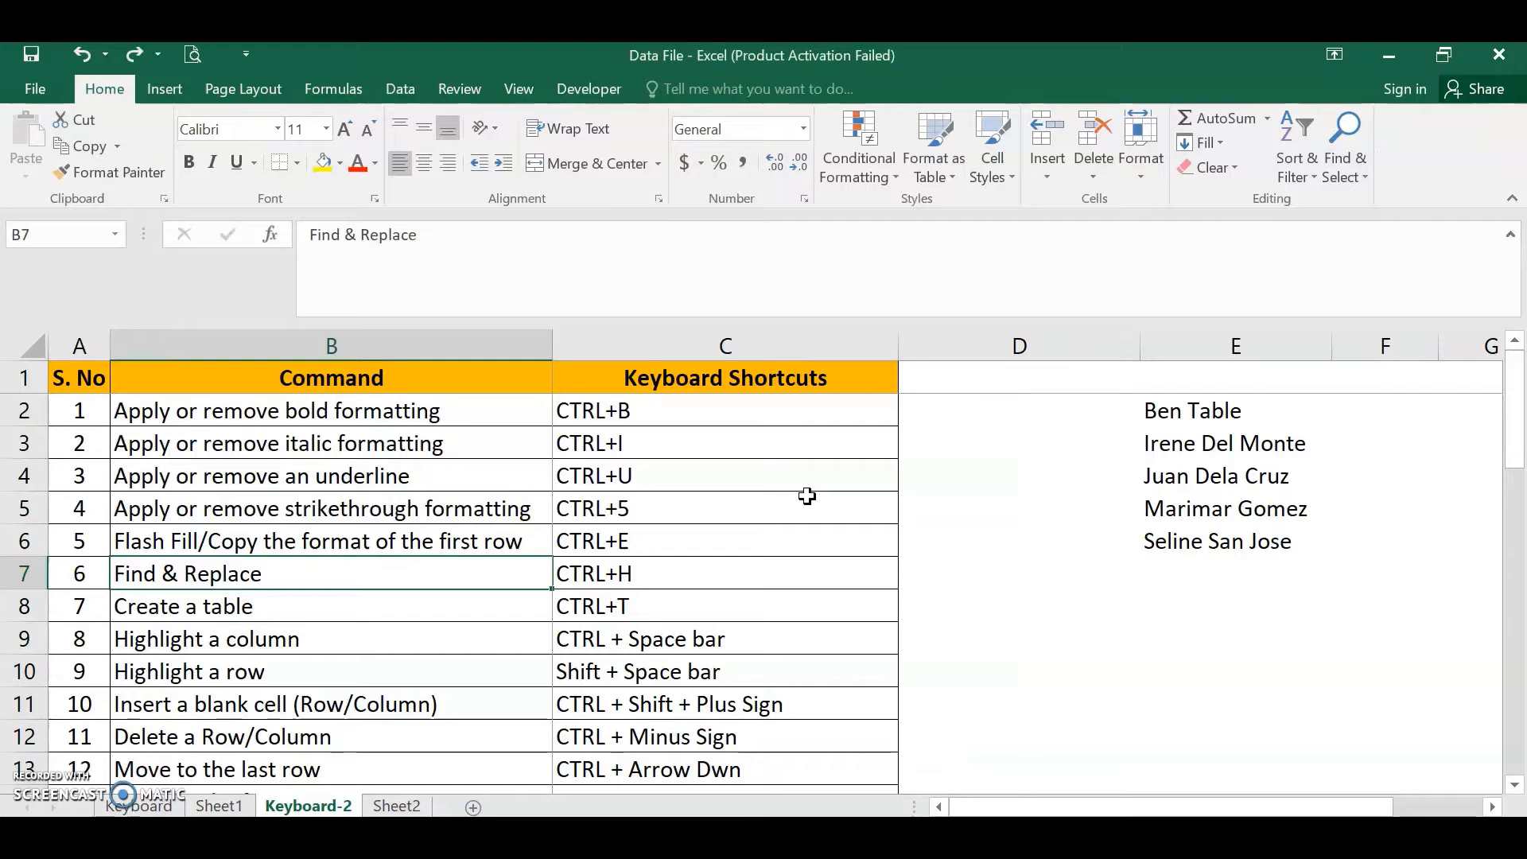
- Convert the range A1:C17 into a table with headers
{"action": "key", "text": "ctrl+t"}
{"action": "scroll", "coordinate": [807, 495], "scroll_direction": "down", "scroll_amount": 1}
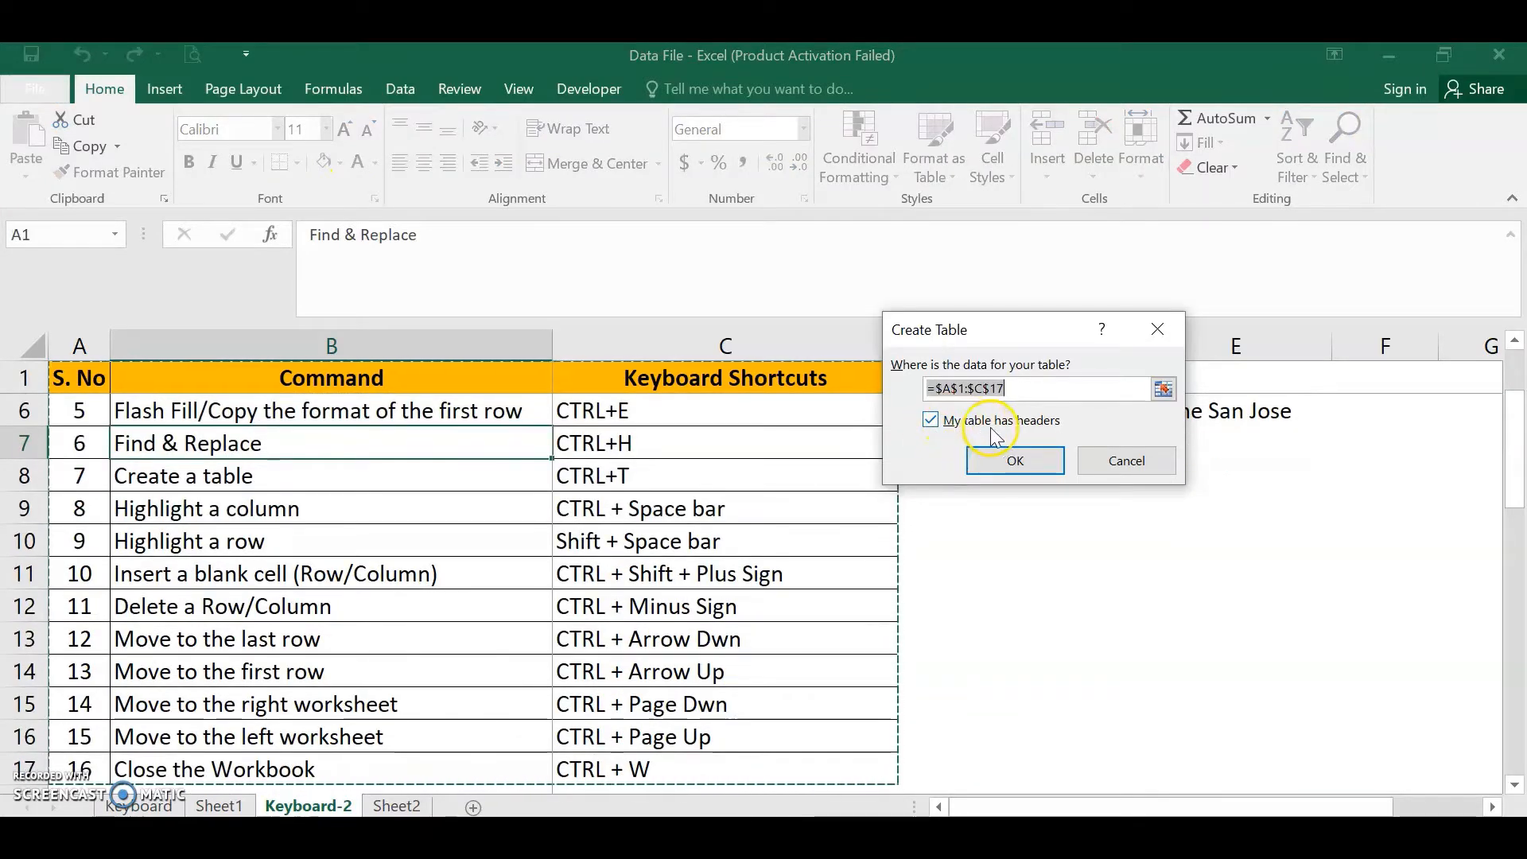
{"action": "left_click", "coordinate": [1024, 463]}
{"action": "scroll", "coordinate": [713, 437], "scroll_direction": "up", "scroll_amount": 2}
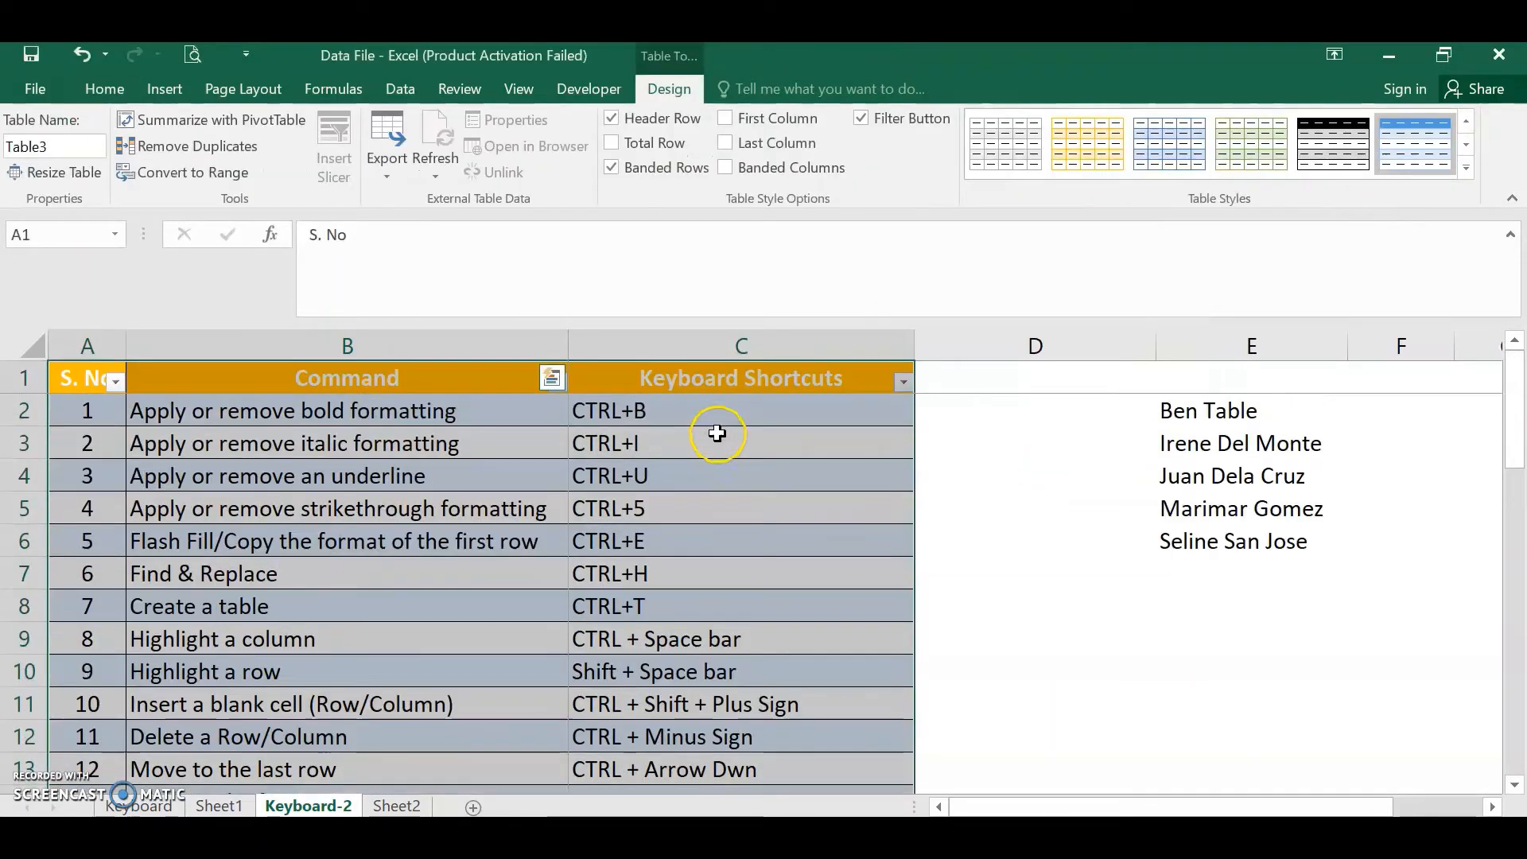
- Open the S. No column's filter menu, close it, and undo the table conversion
{"action": "left_click", "coordinate": [720, 375]}
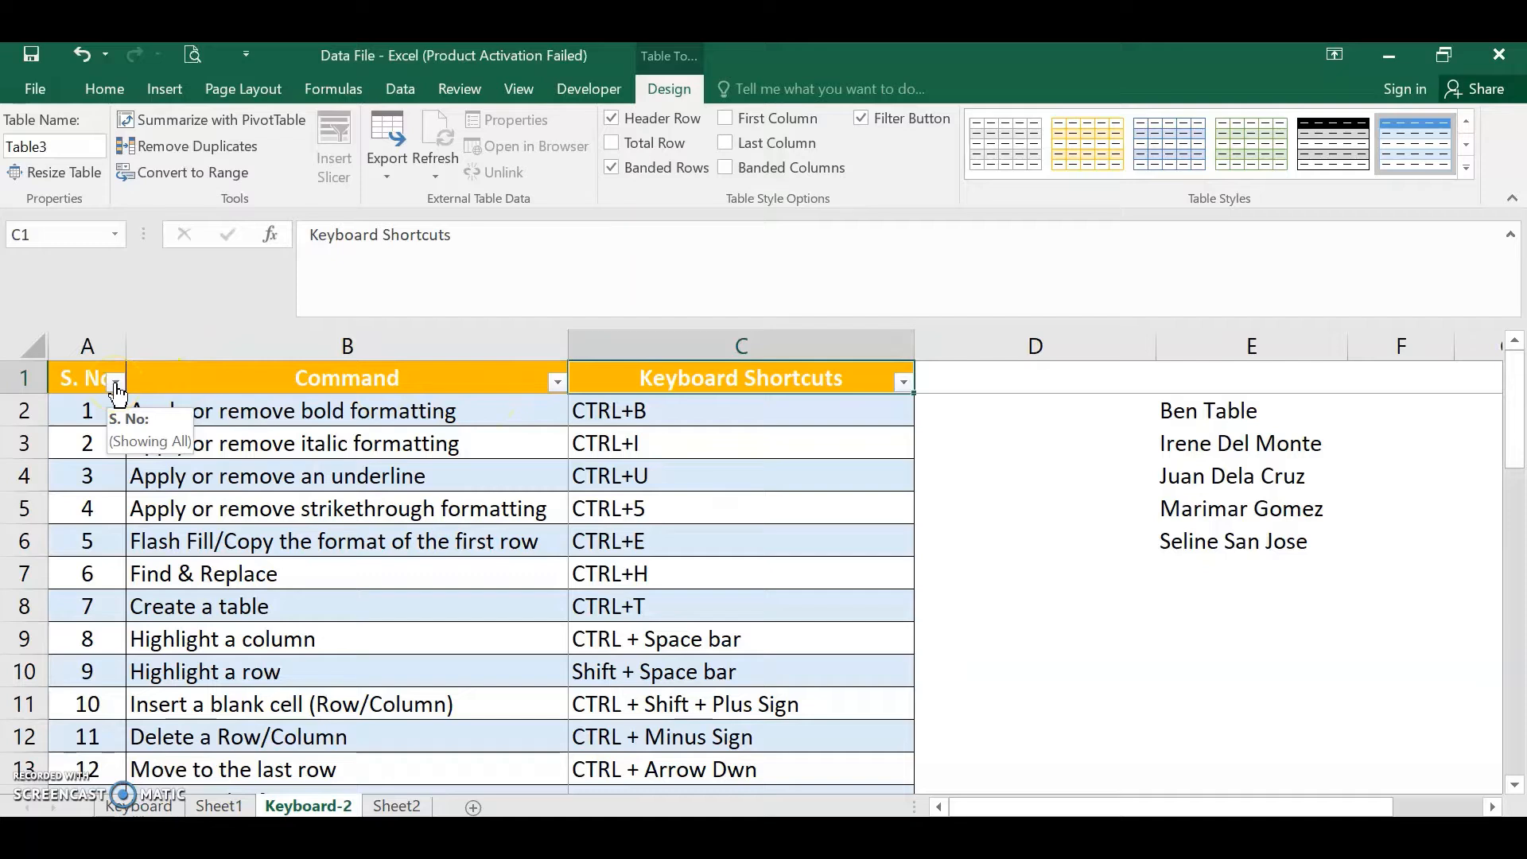
{"action": "left_click", "coordinate": [217, 370]}
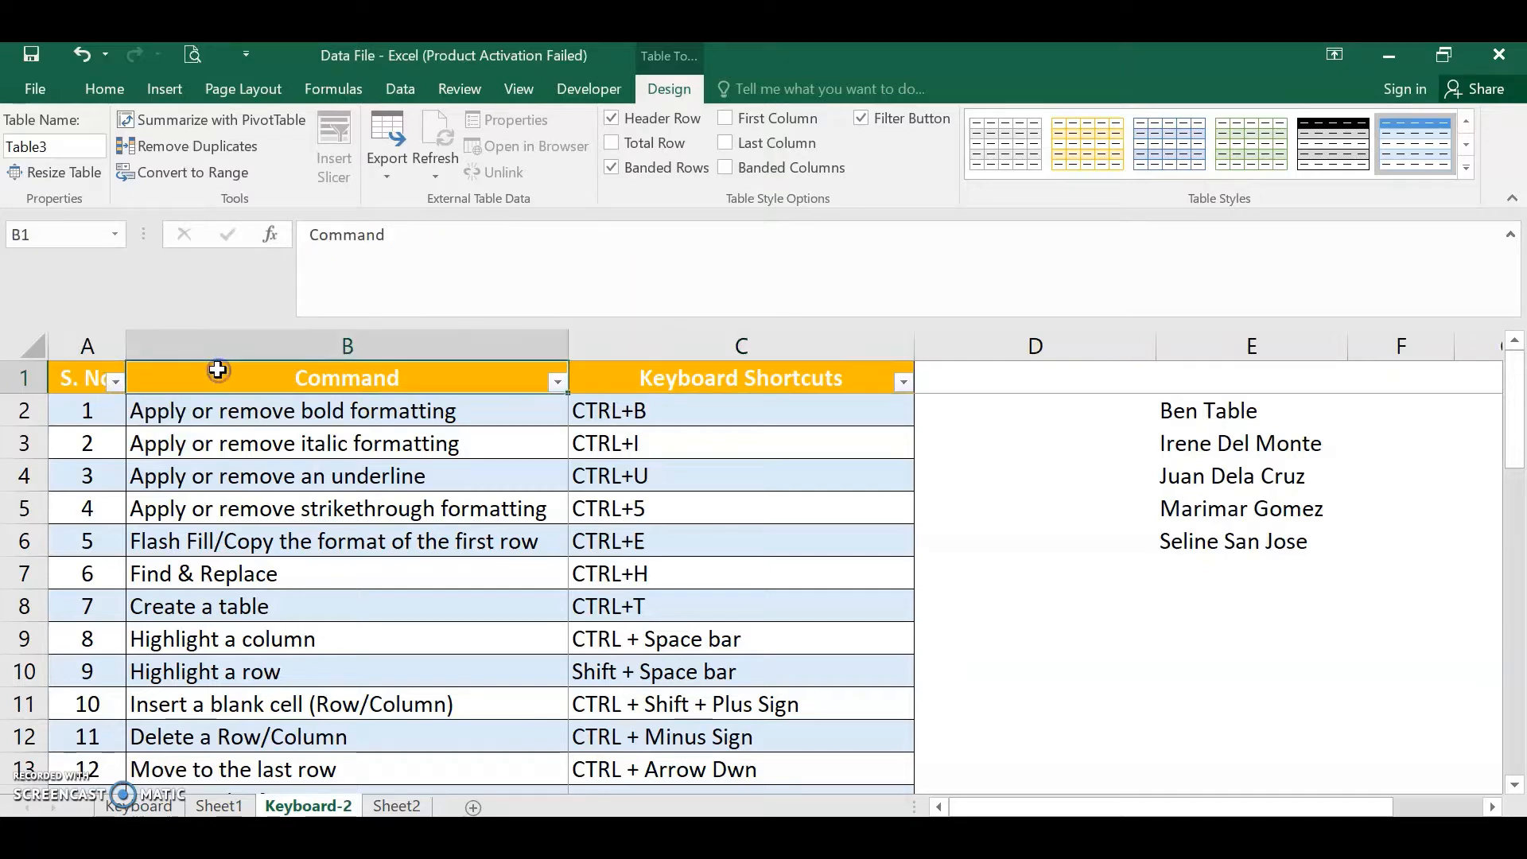
{"action": "left_click", "coordinate": [24, 379]}
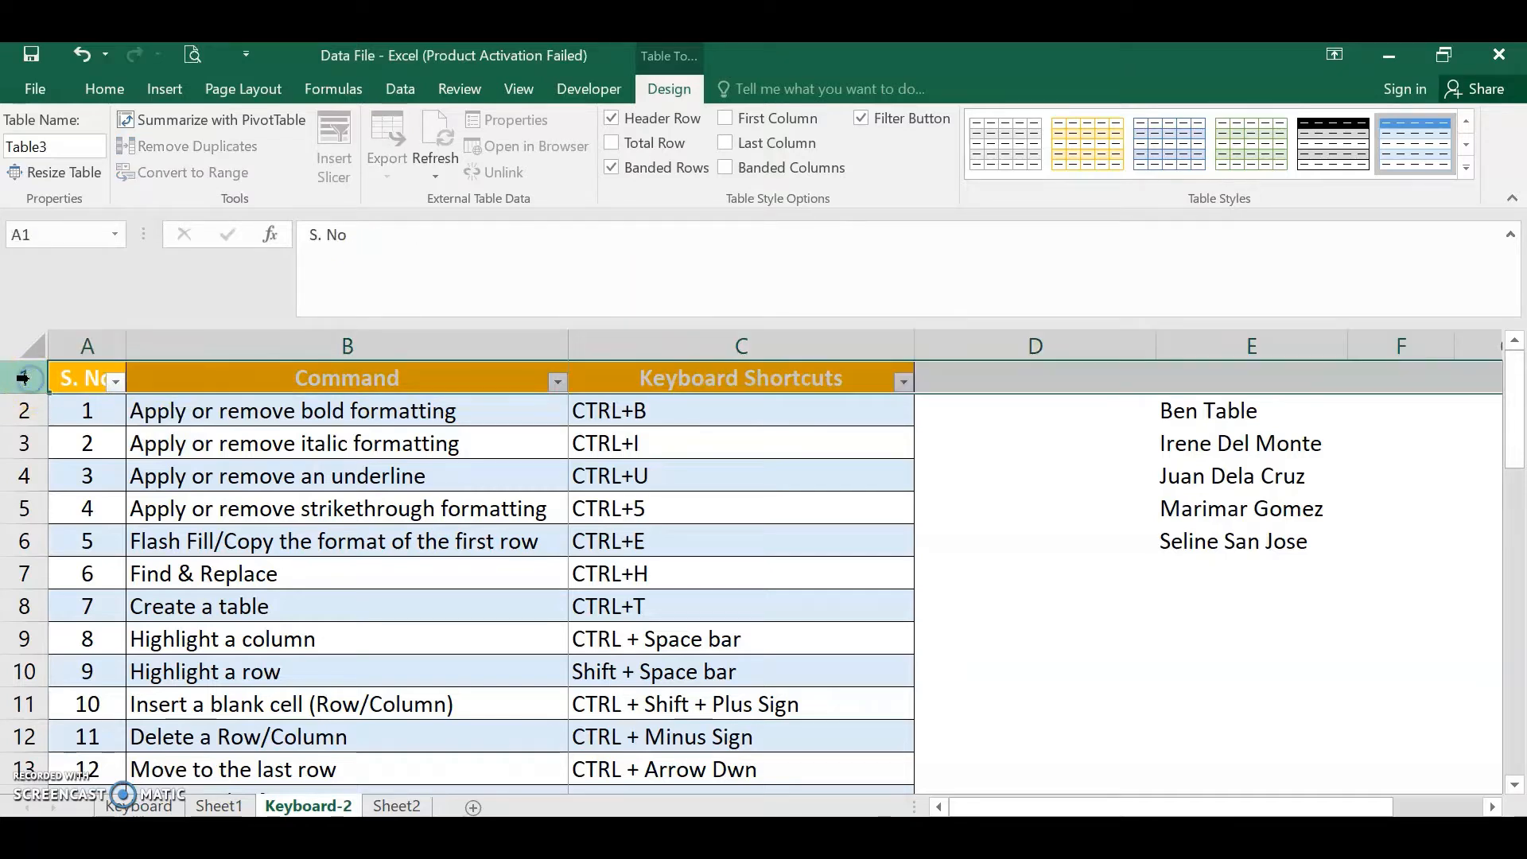
{"action": "left_click", "coordinate": [140, 377]}
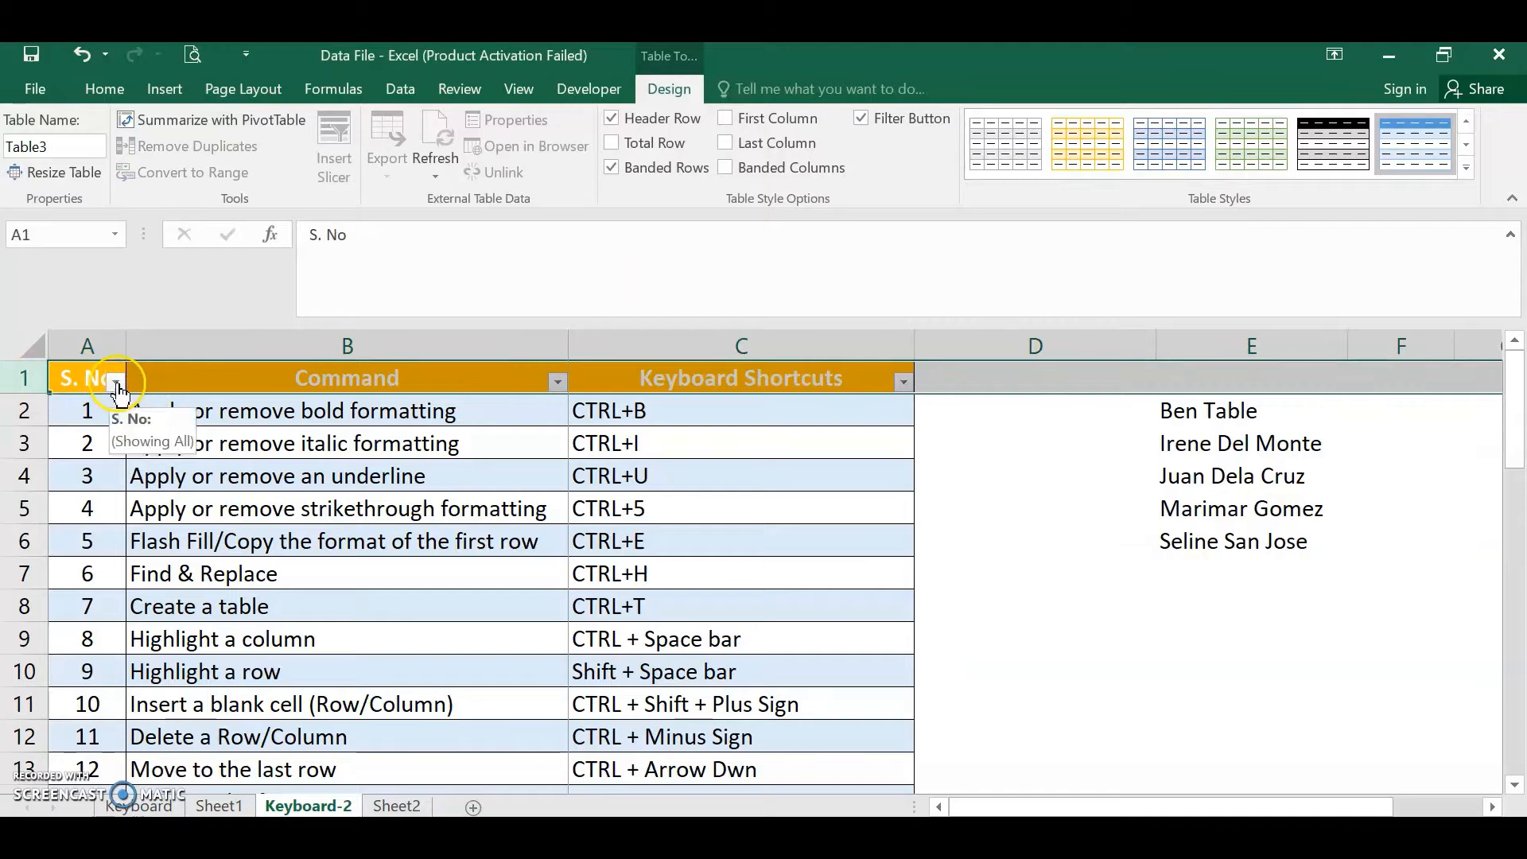
{"action": "left_click", "coordinate": [115, 383]}
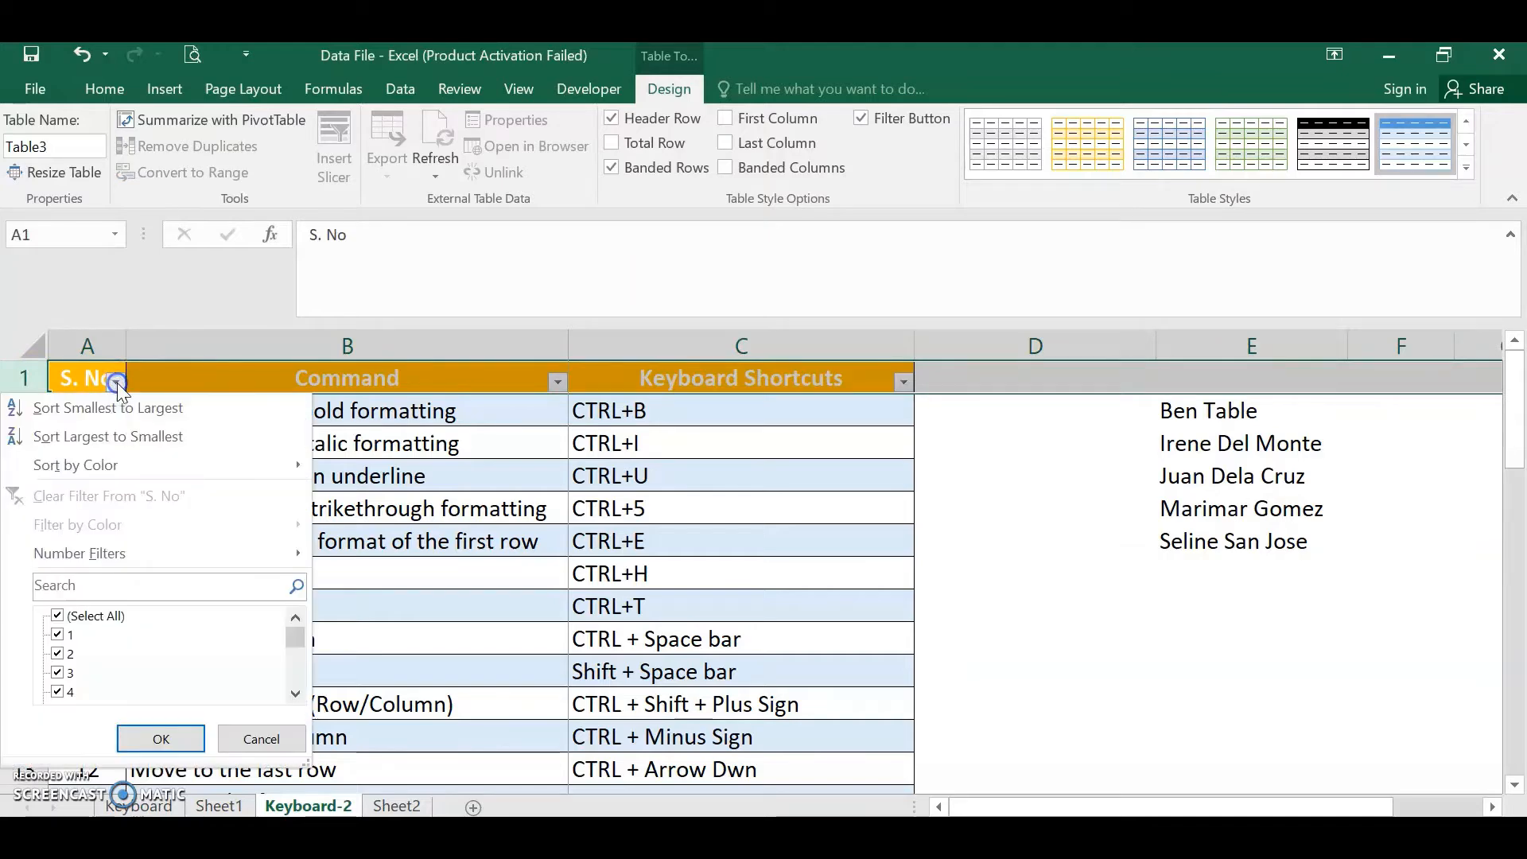
{"action": "left_click", "coordinate": [507, 501]}
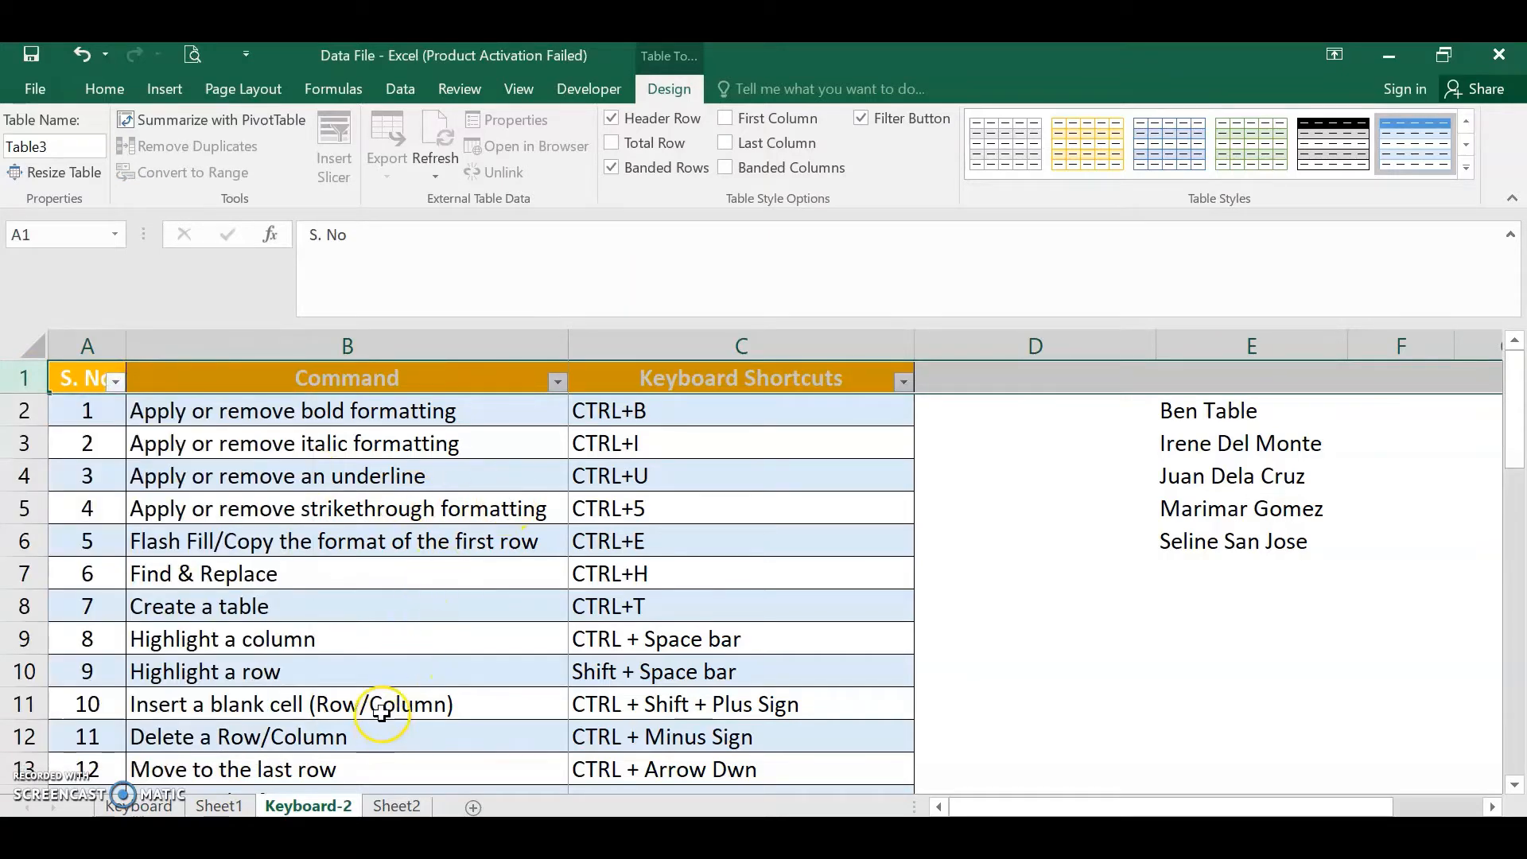
{"action": "left_click", "coordinate": [269, 638]}
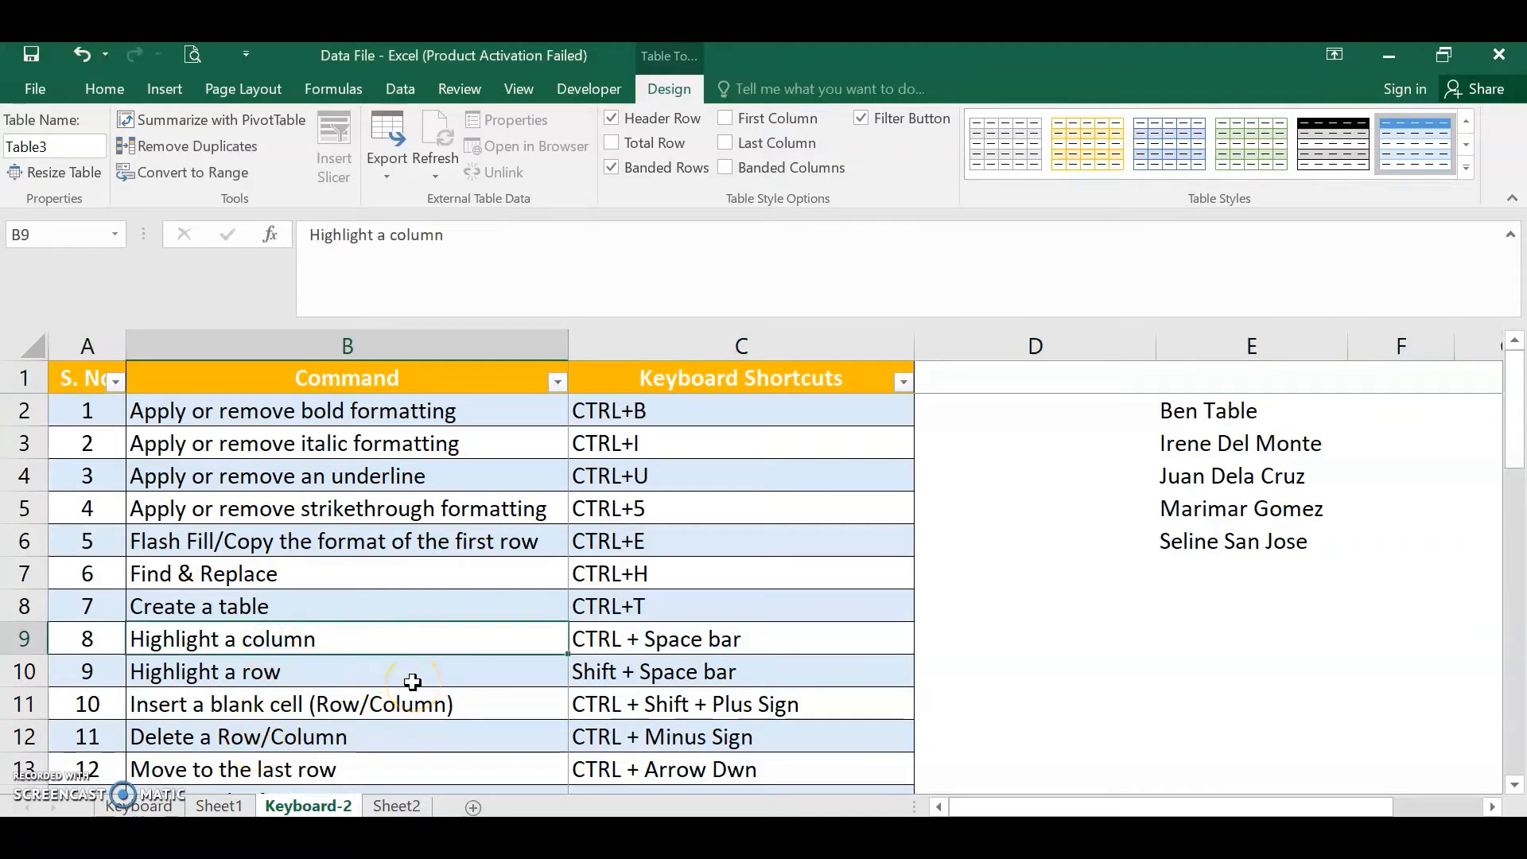
{"action": "key", "text": "ctrl+z"}
{"action": "key", "text": "ctrl+z"}
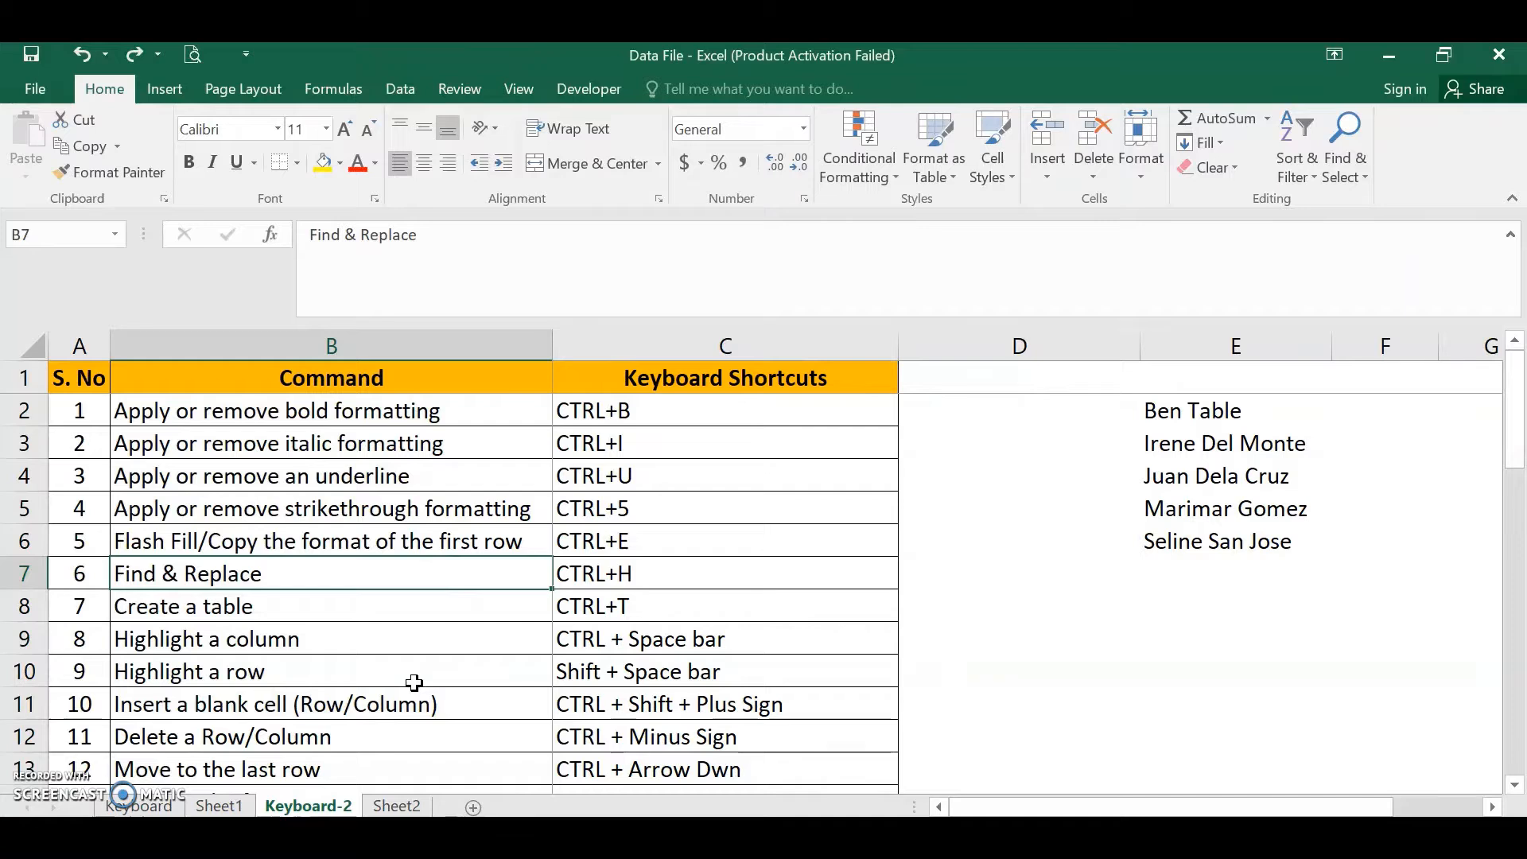
- Select the whole of column B, first by its header and again with the column-select shortcut from cell B7
{"action": "left_click", "coordinate": [403, 640]}
{"action": "left_click", "coordinate": [388, 344]}
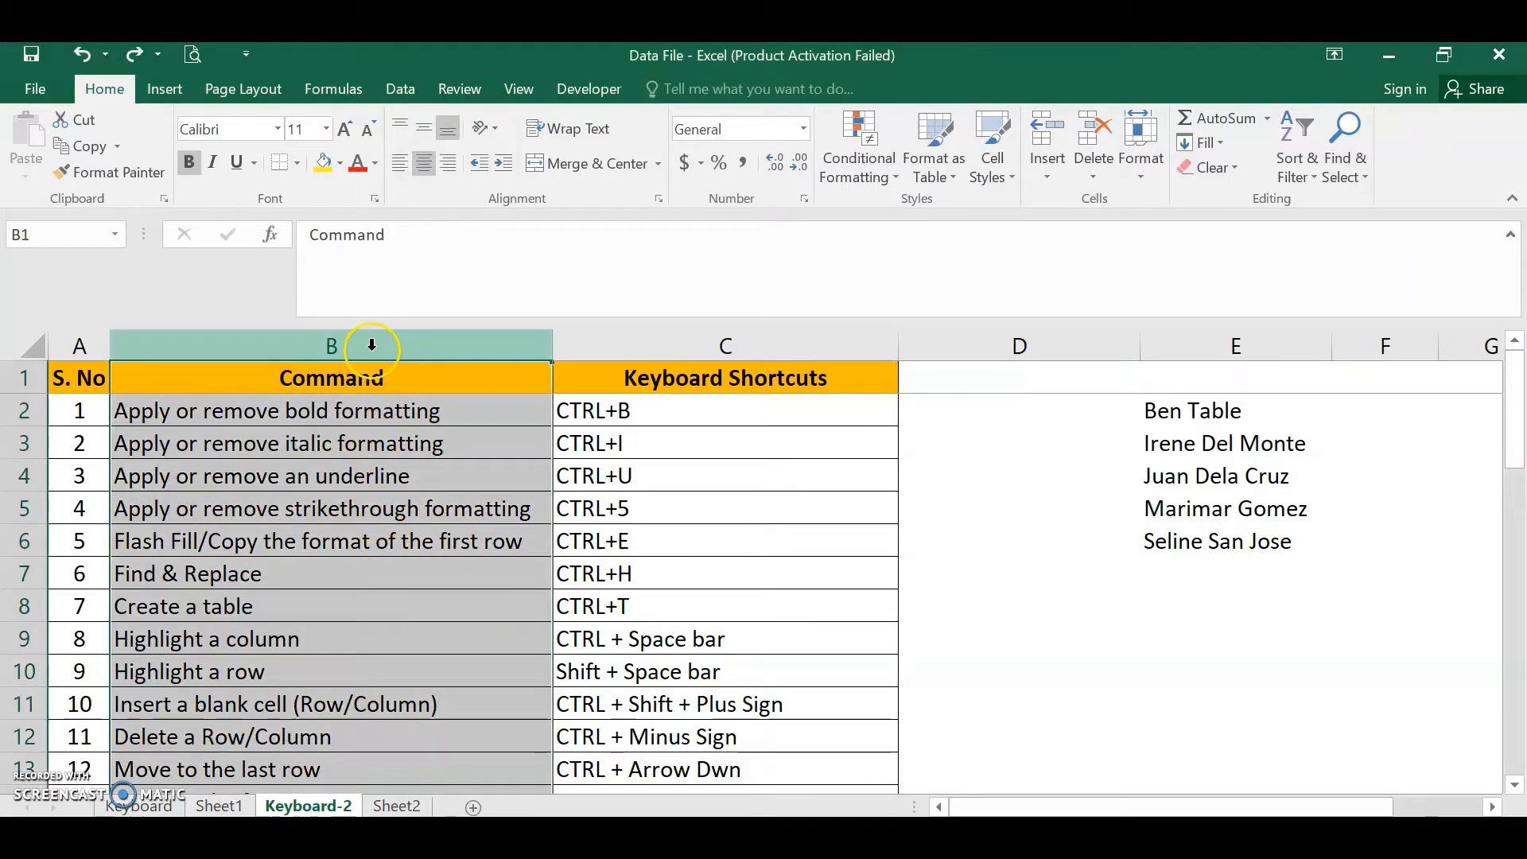
{"action": "left_click", "coordinate": [367, 579]}
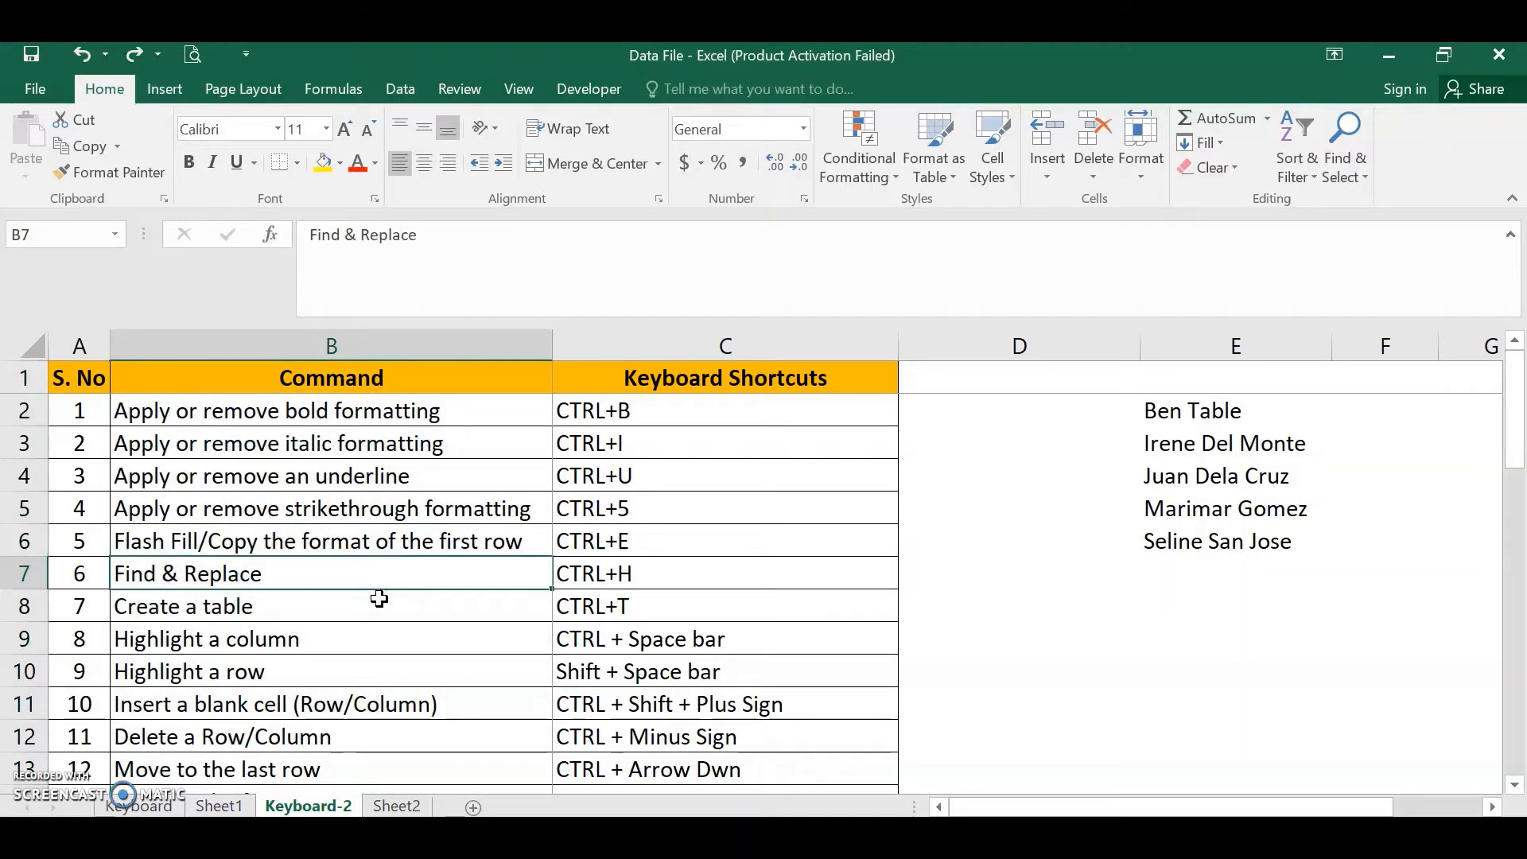
{"action": "key", "text": "ctrl+space"}
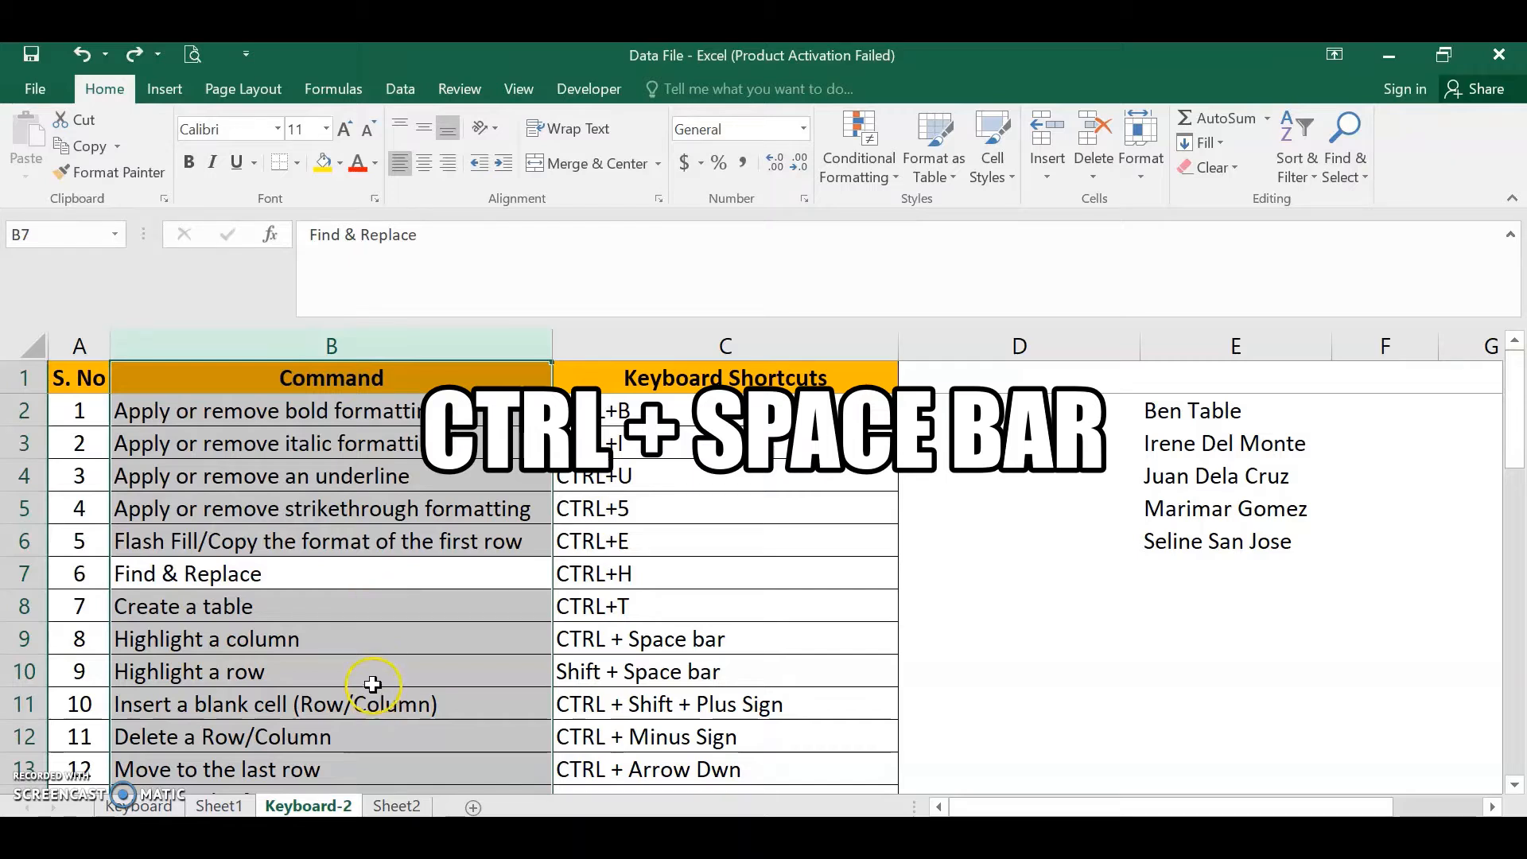
- Select the entire row 10 starting from cell B10 with the row-select shortcut
{"action": "left_click", "coordinate": [372, 683]}
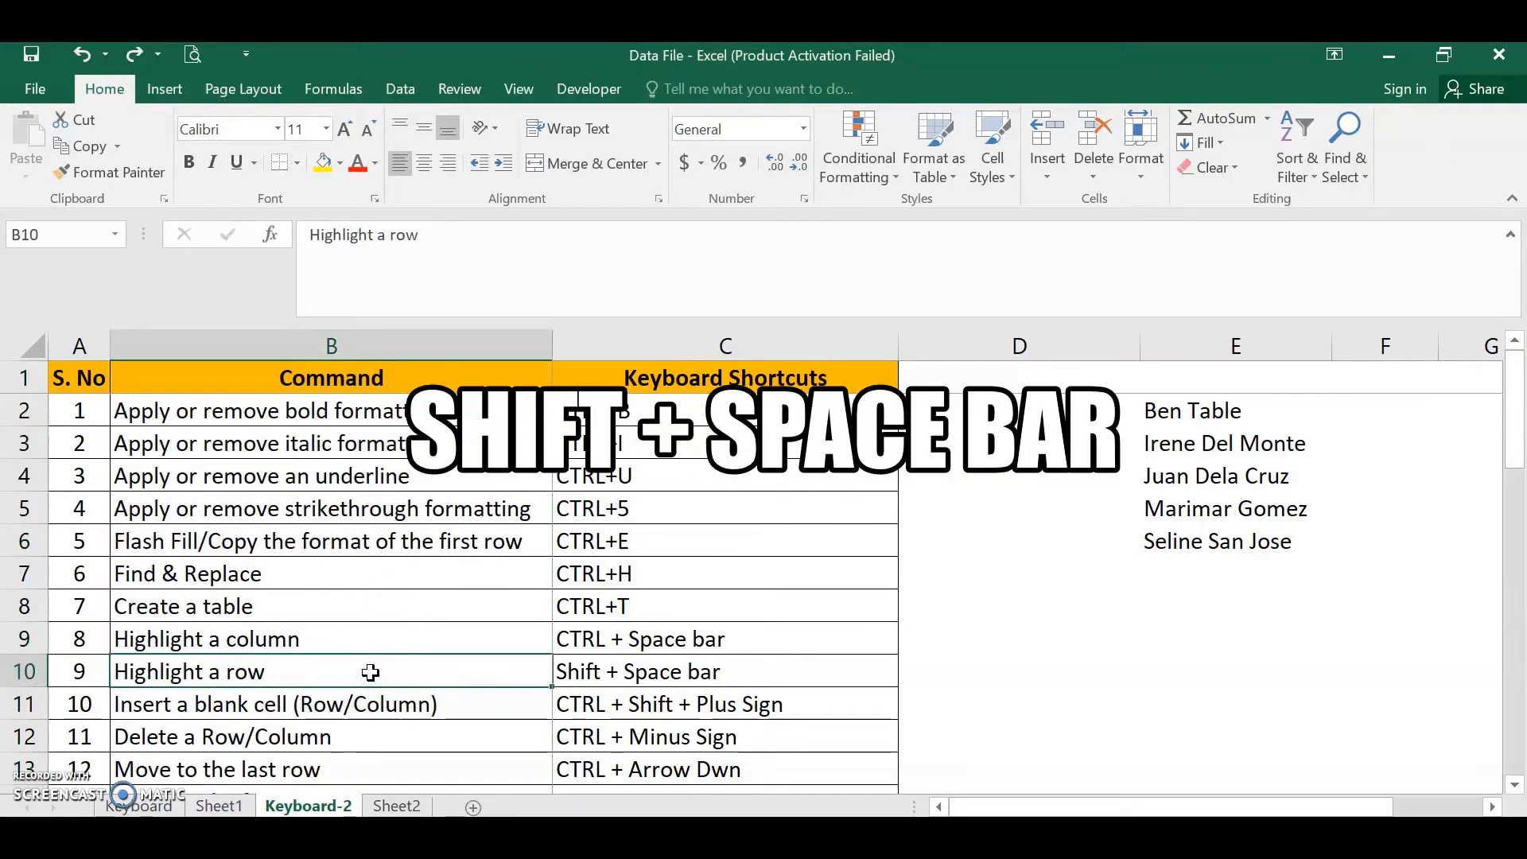
{"action": "key", "text": "shift+space"}
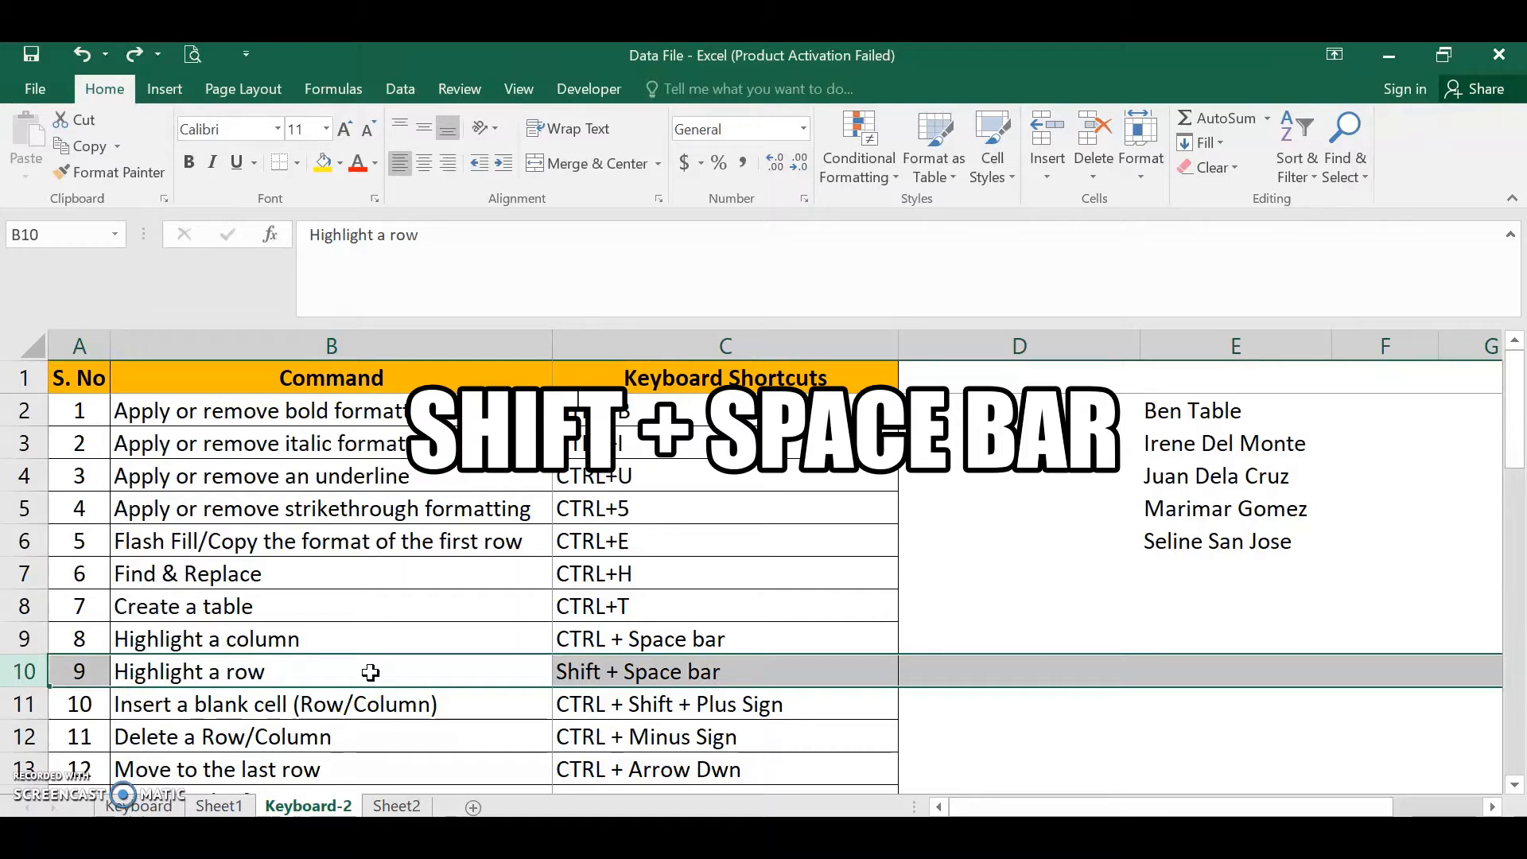
- Open the Insert cells dialog for cell B11, step through its options, and cancel it
{"action": "left_click", "coordinate": [362, 704]}
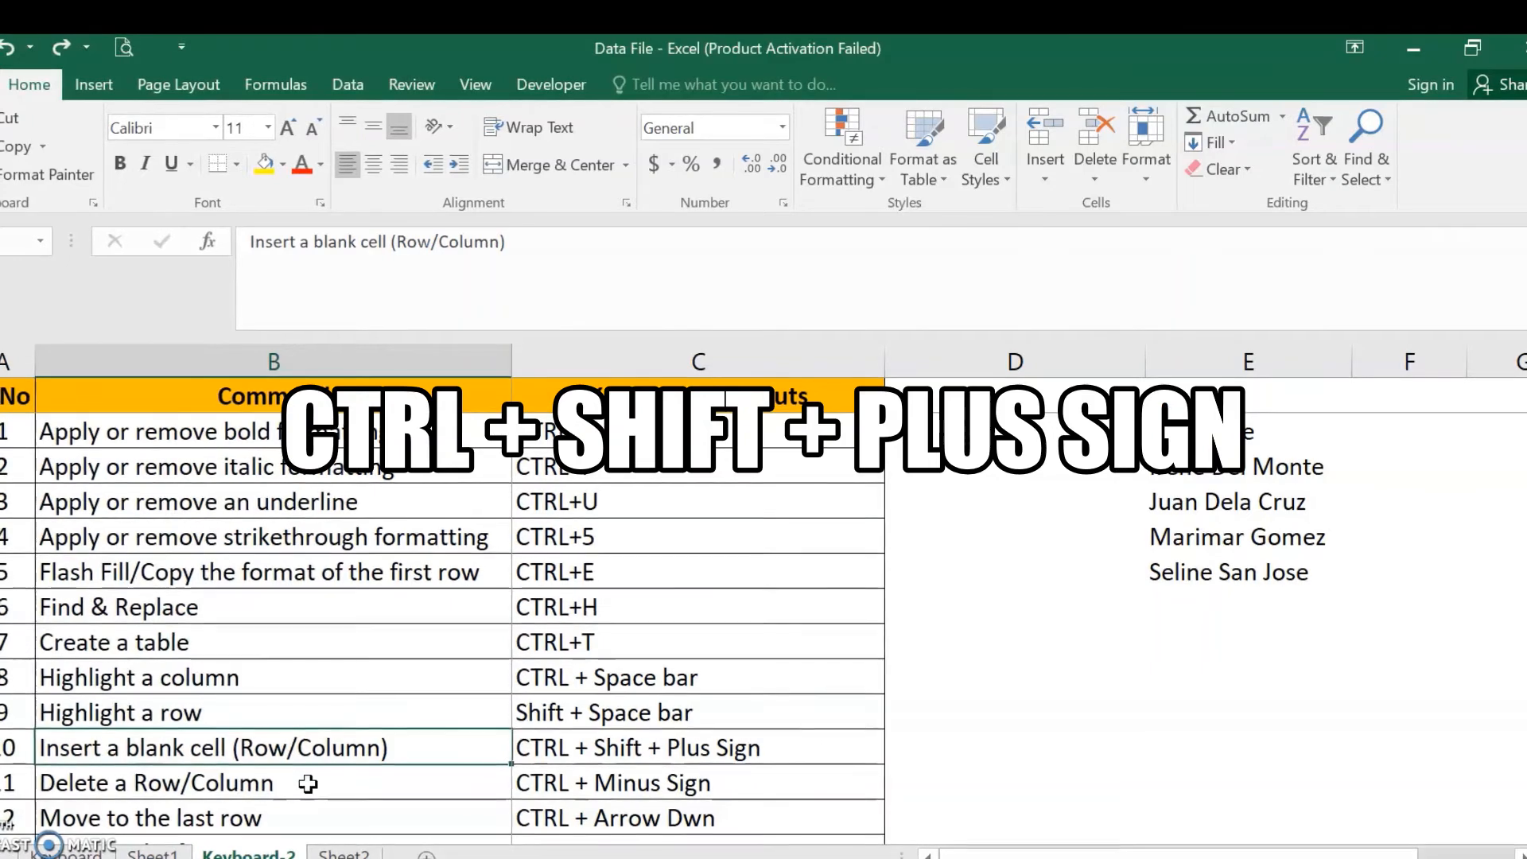
{"action": "key", "text": "ctrl+shift+plus"}
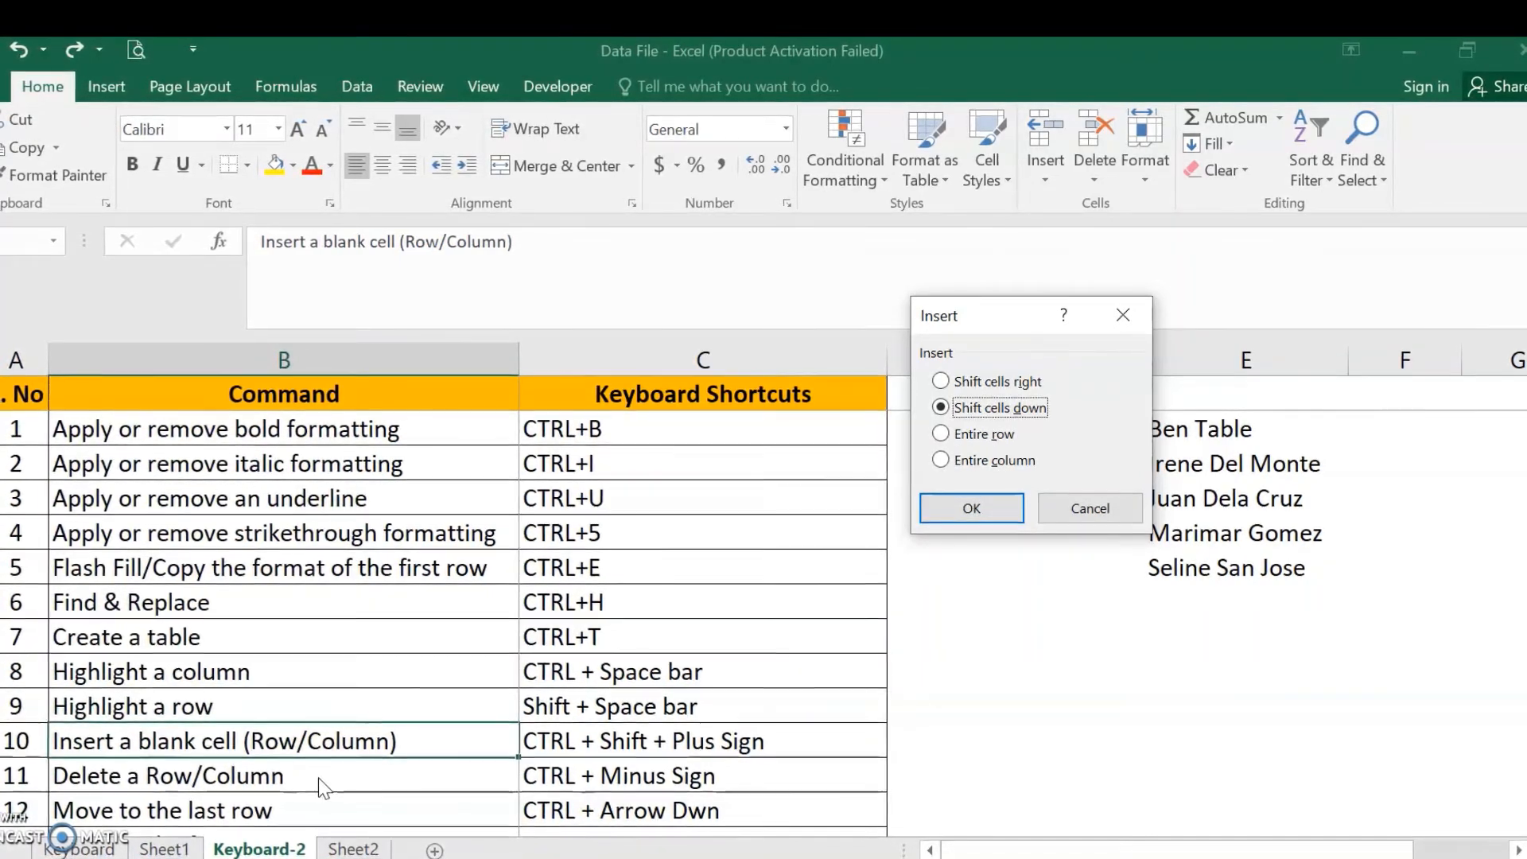
{"action": "key", "text": "Up"}
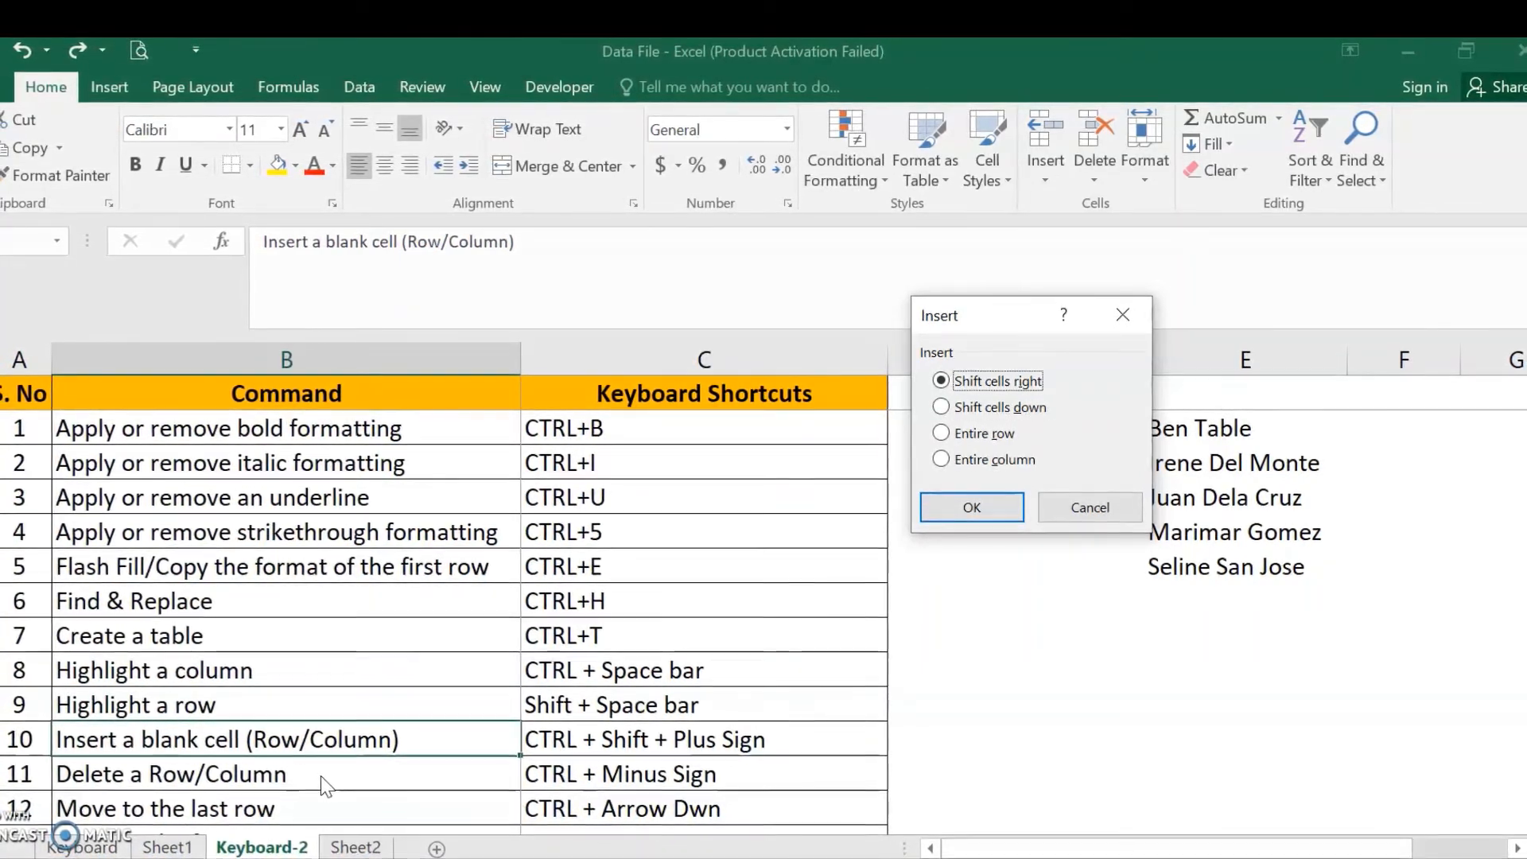
{"action": "key", "text": "Down"}
{"action": "key", "text": "Down"}
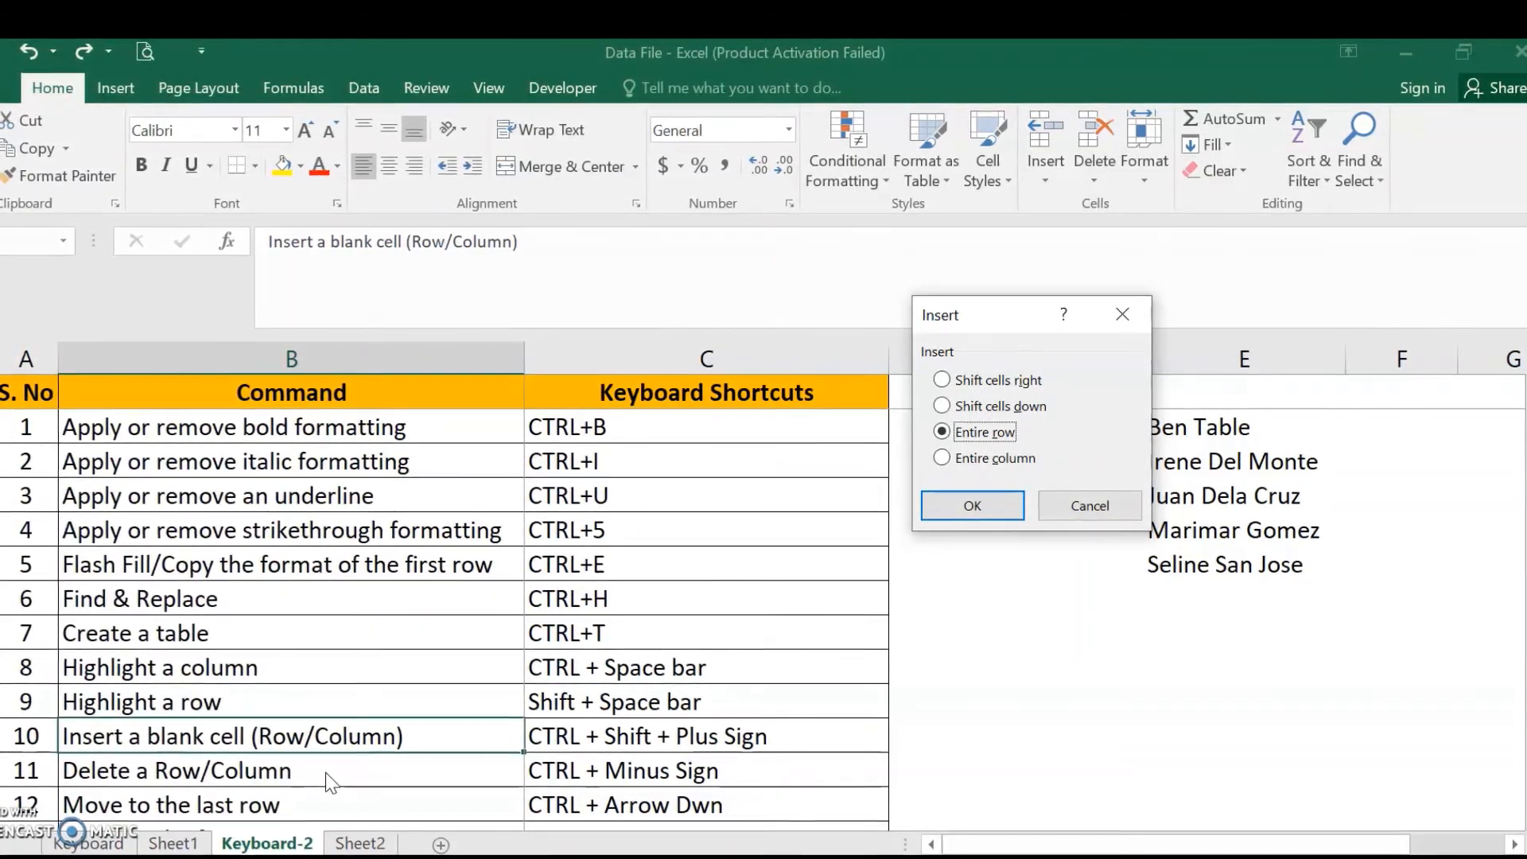
{"action": "key", "text": "Down"}
{"action": "key", "text": "Up"}
{"action": "key", "text": "Up"}
{"action": "key", "text": "Up"}
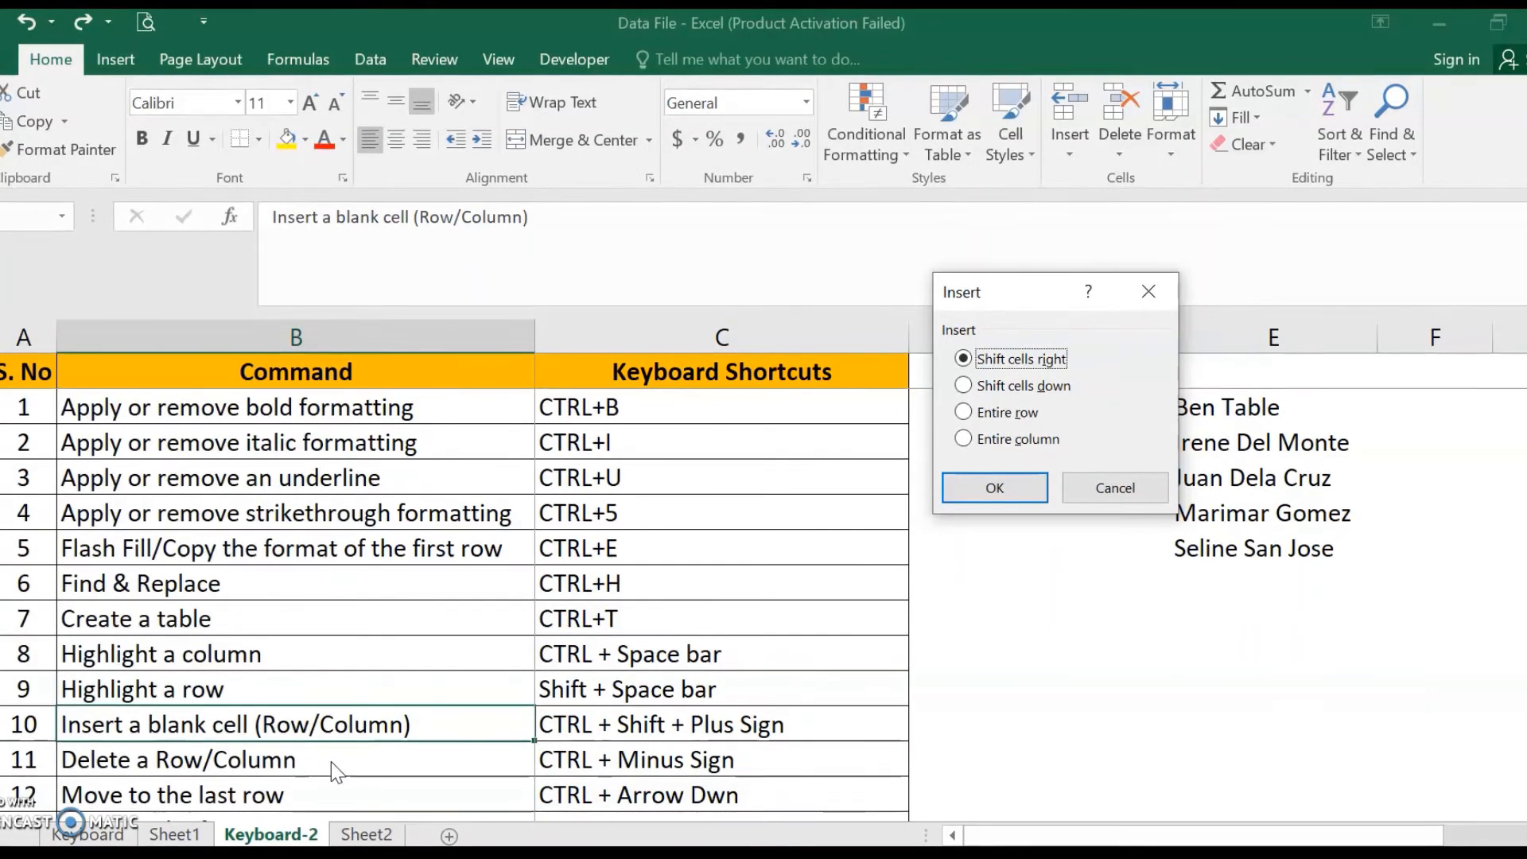
{"action": "key", "text": "Escape"}
{"action": "key", "text": "Left"}
{"action": "key", "text": "Right"}
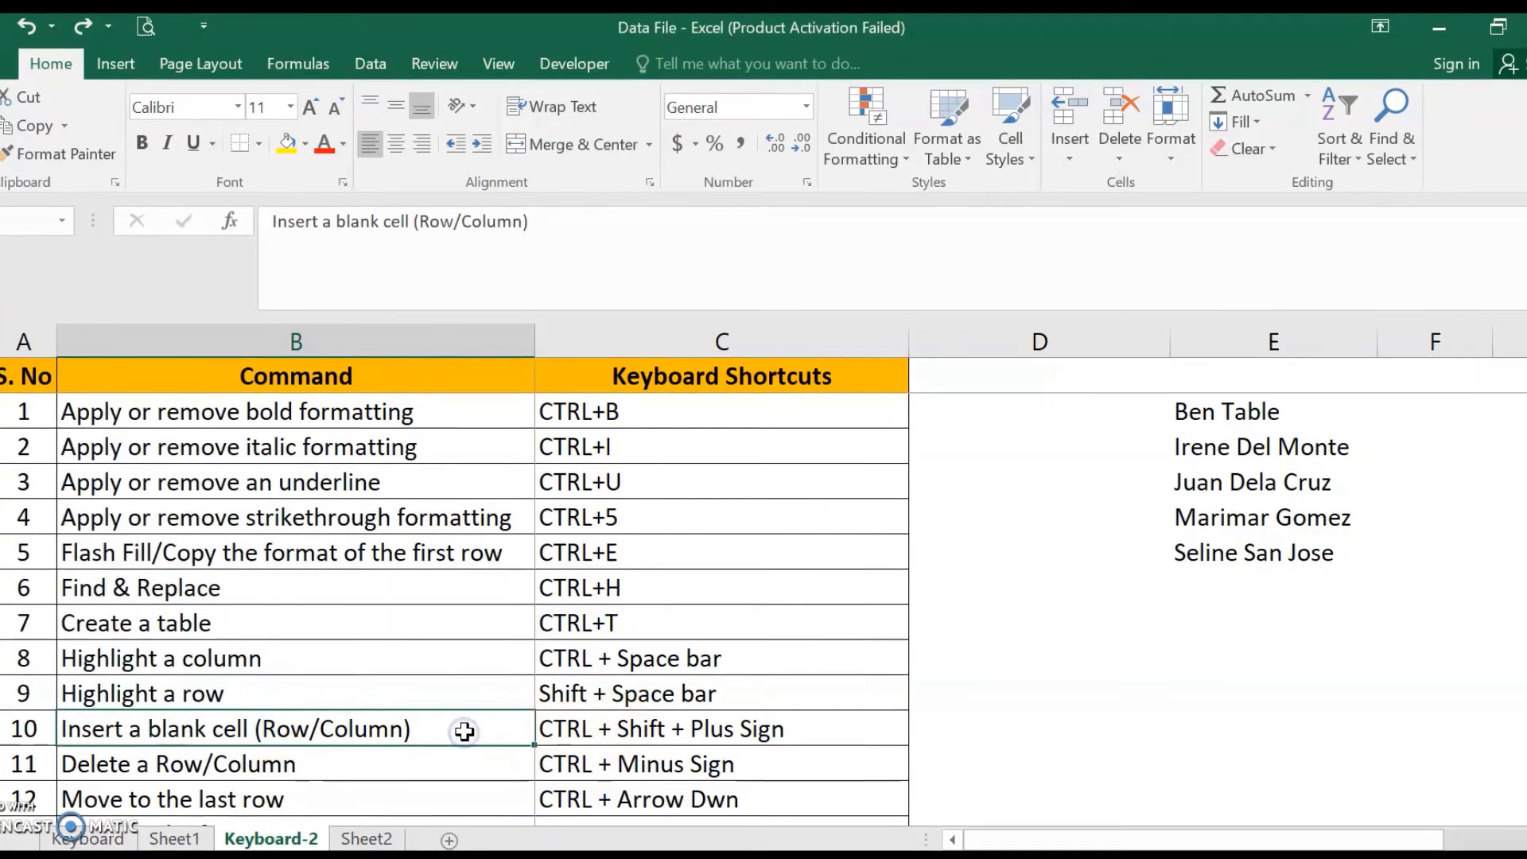
- Insert a blank cell at B11 shifting cells right, then undo the insertion
{"action": "key", "text": "ctrl+shift+plus"}
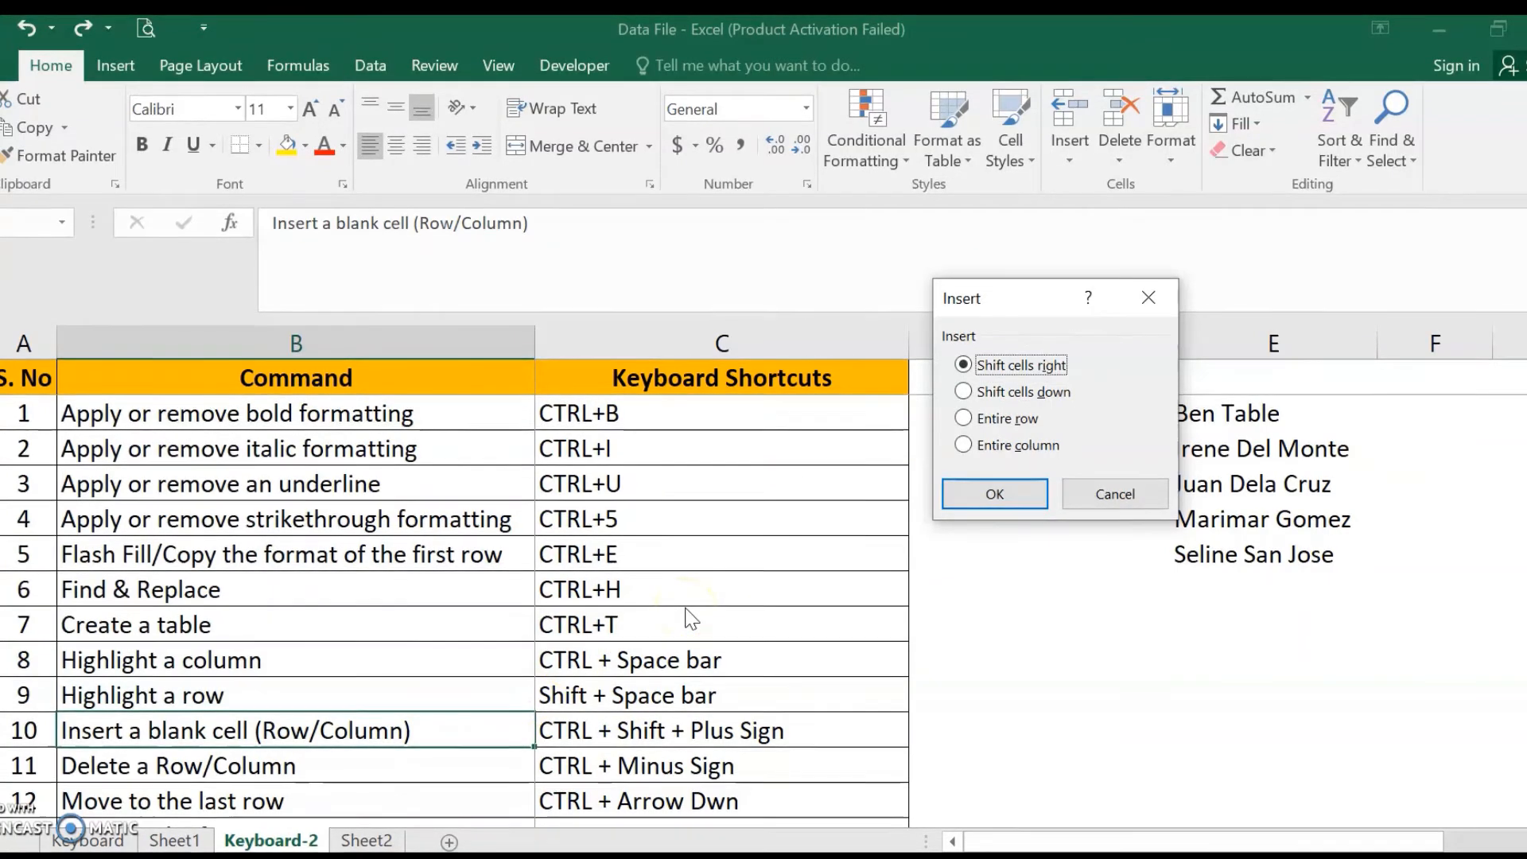
{"action": "key", "text": "Return"}
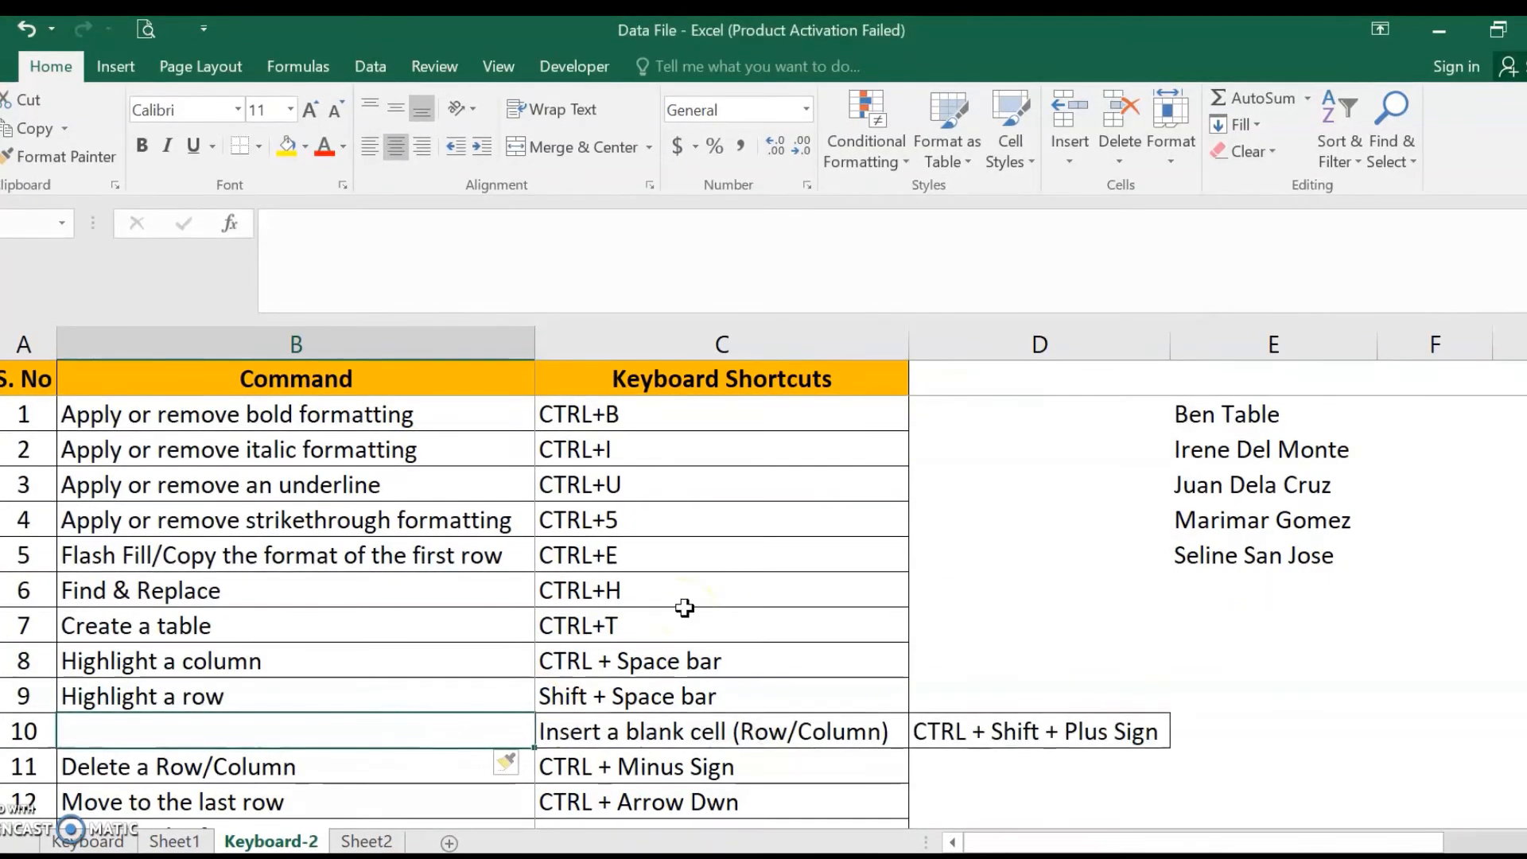
{"action": "key", "text": "Right"}
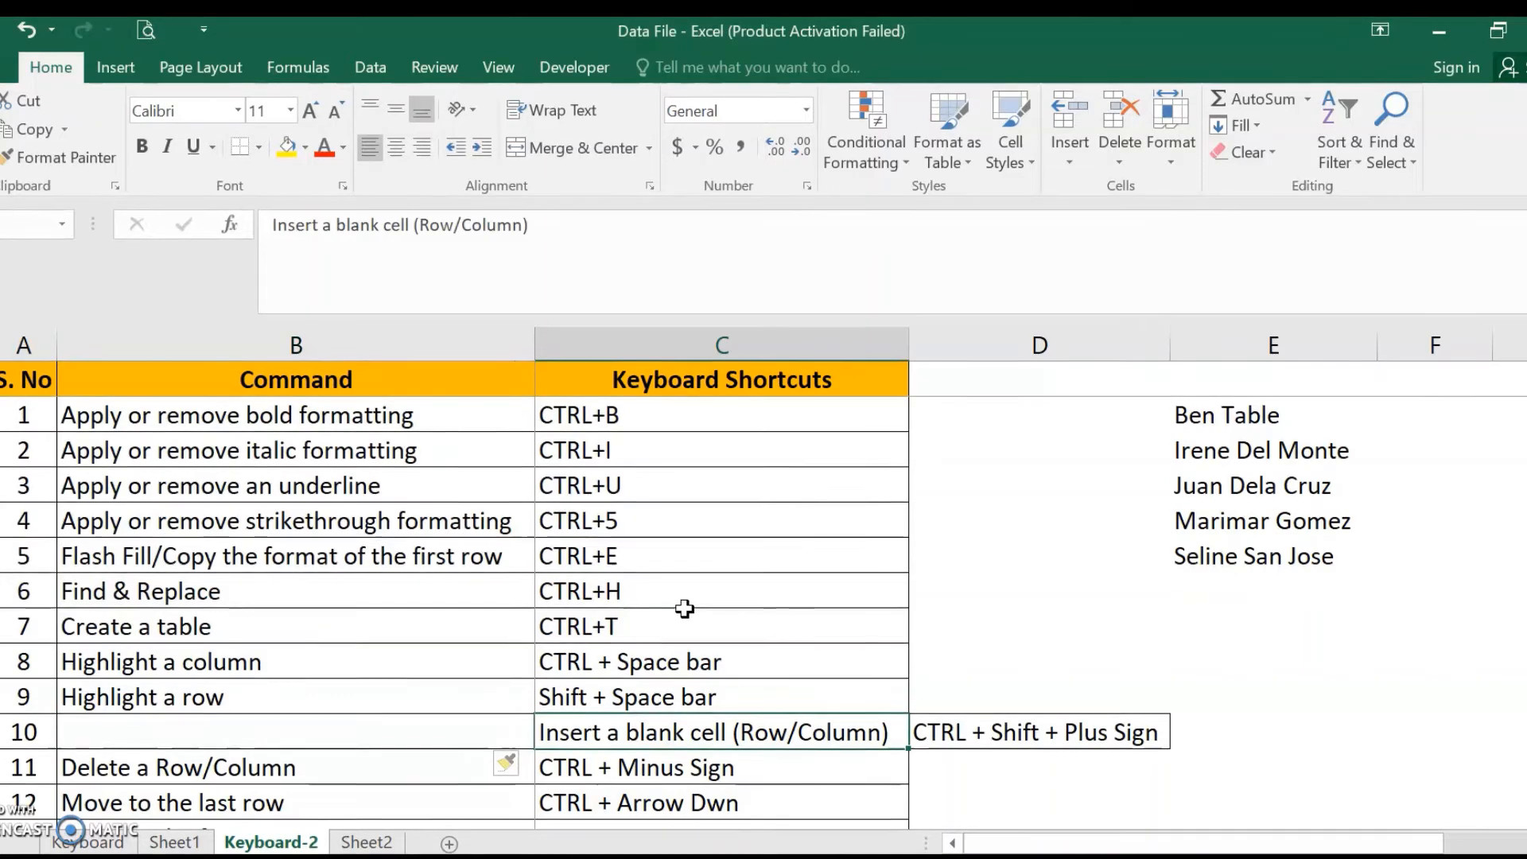
{"action": "key", "text": "ctrl+z"}
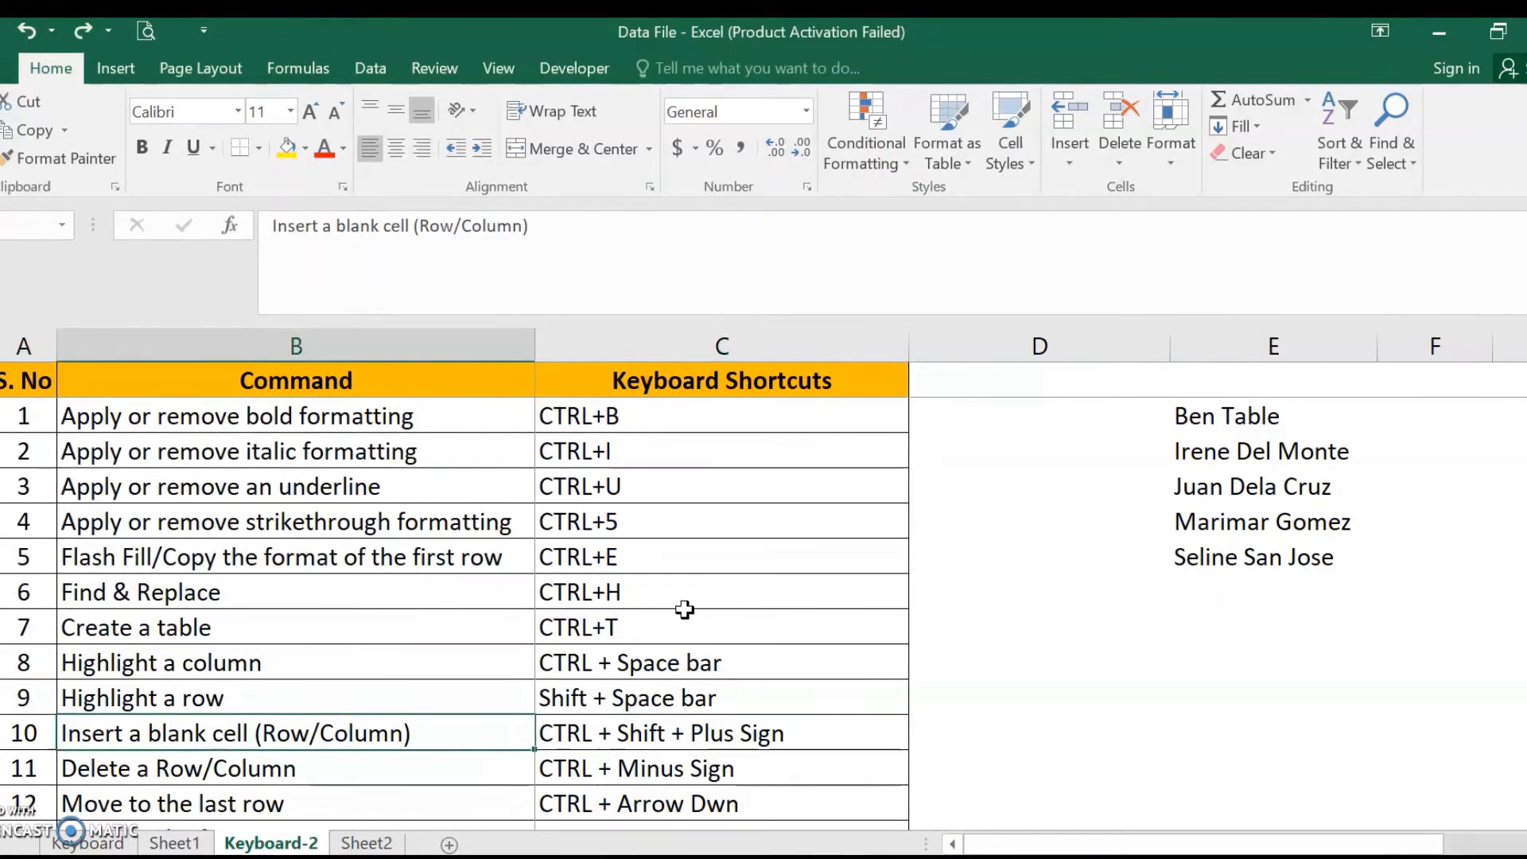
- Insert a blank cell at B11 shifting cells down, then undo the insertion
{"action": "key", "text": "ctrl+shift+plus"}
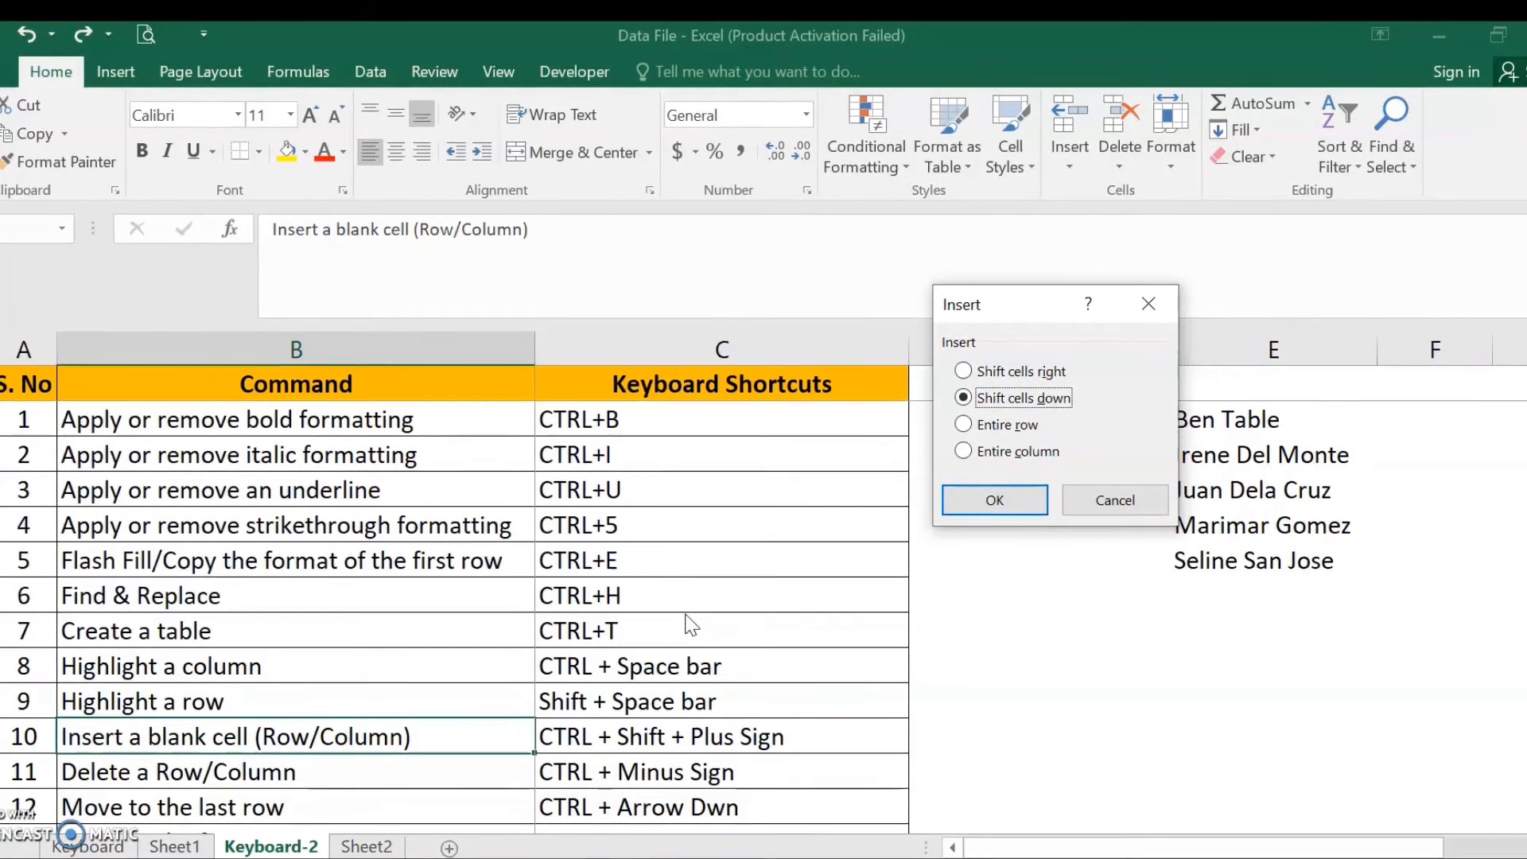
{"action": "key", "text": "Return"}
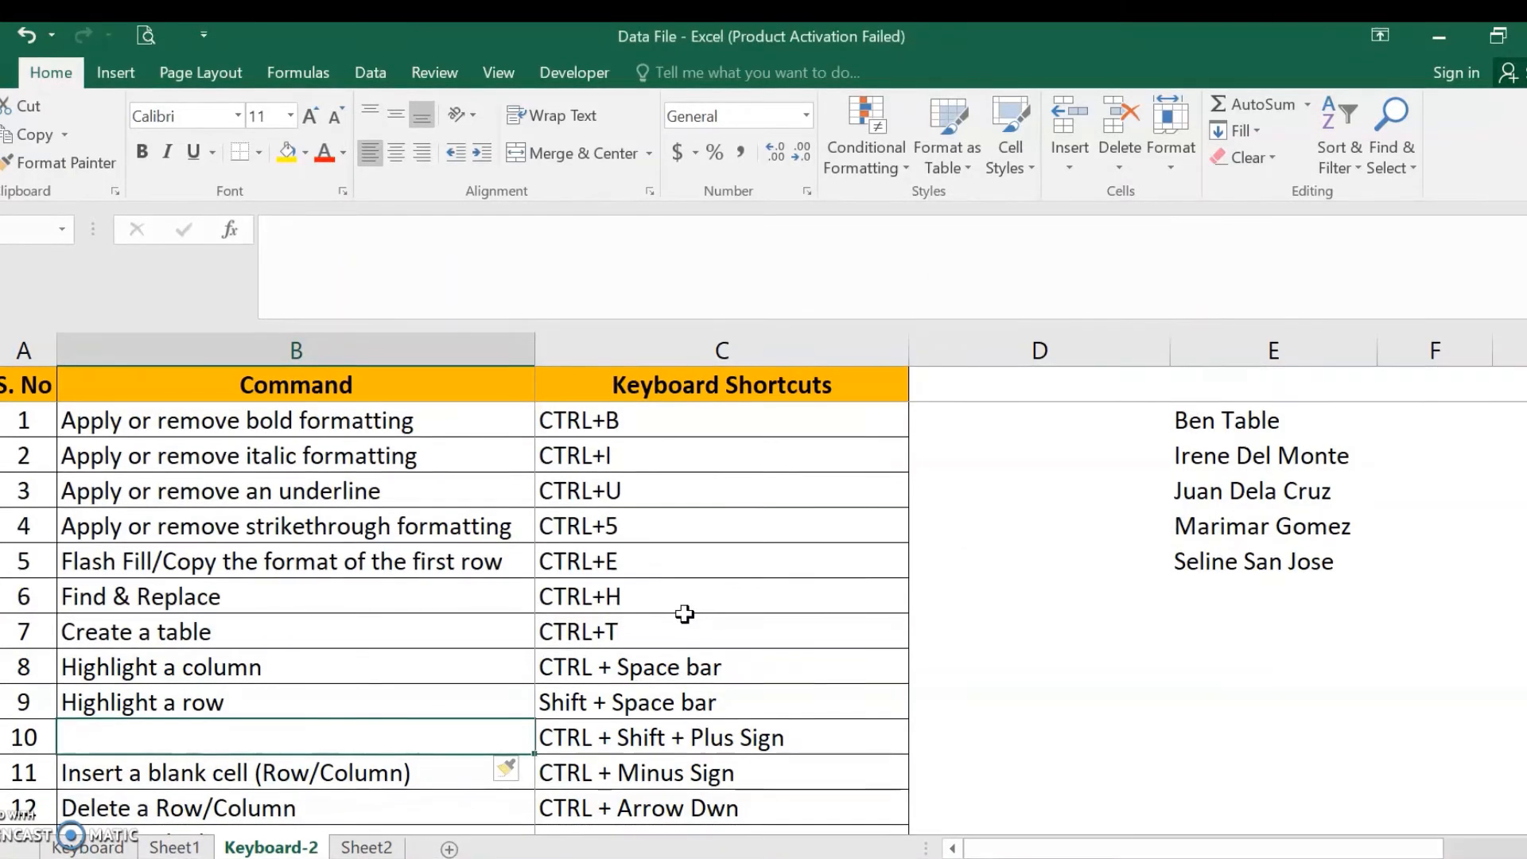
{"action": "key", "text": "Down"}
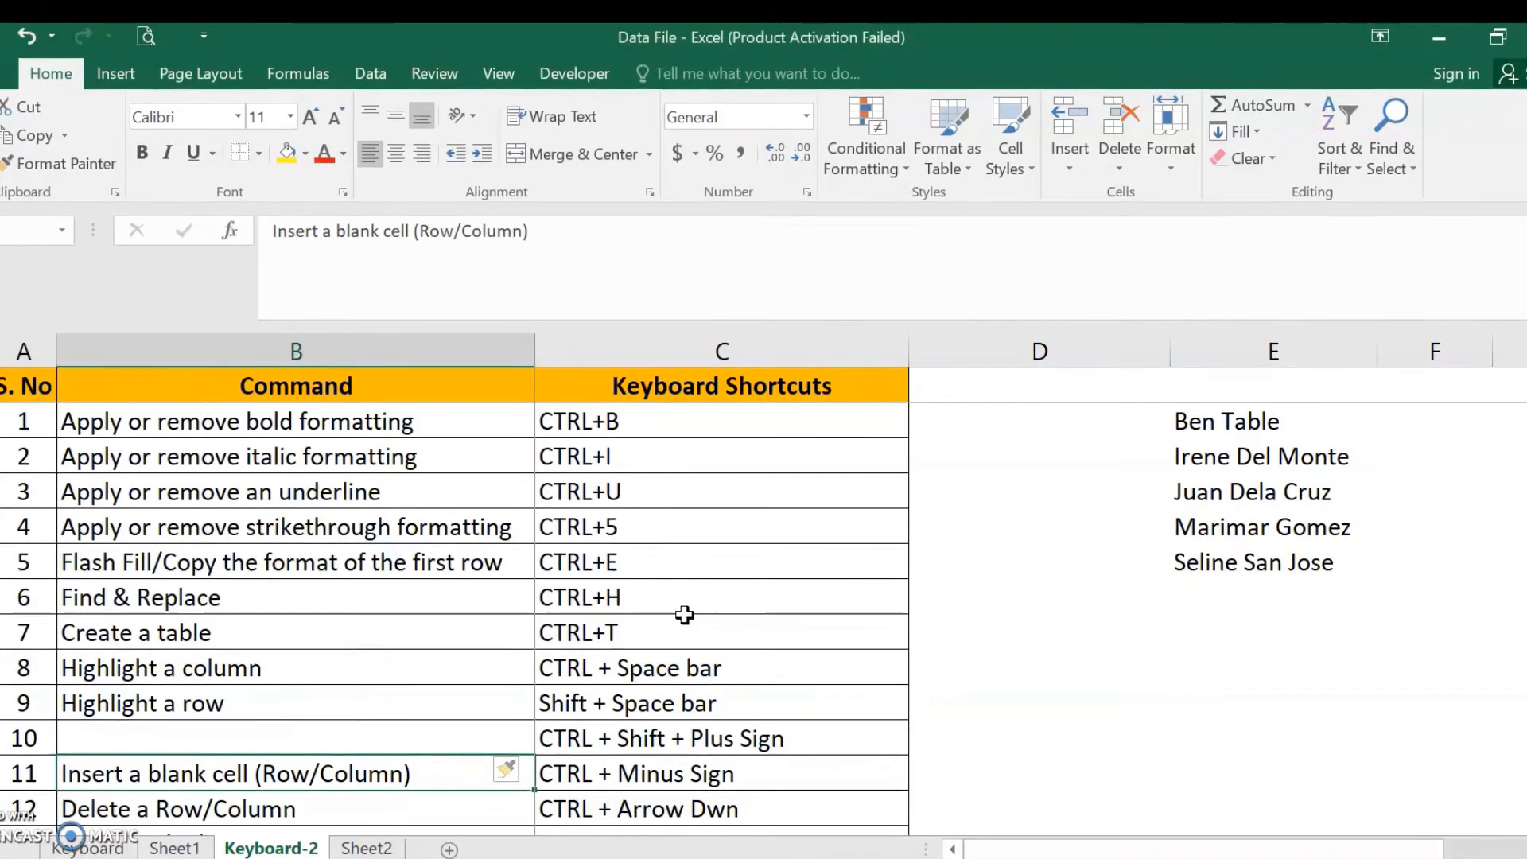
{"action": "key", "text": "ctrl+z"}
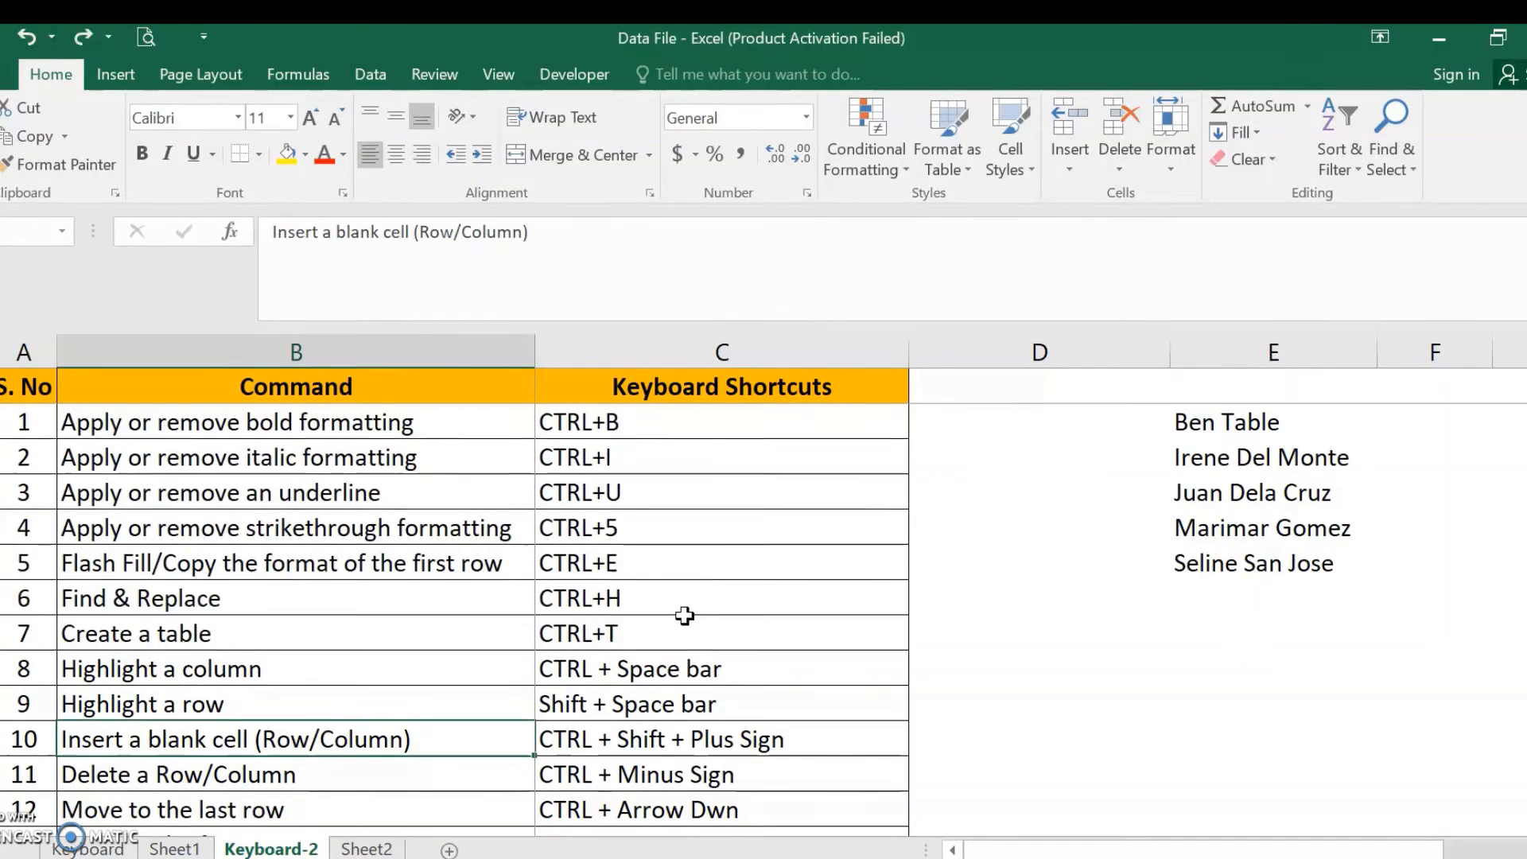
- Insert an entire blank row at row 11, then undo the insertion
{"action": "key", "text": "Down"}
{"action": "key", "text": "Up"}
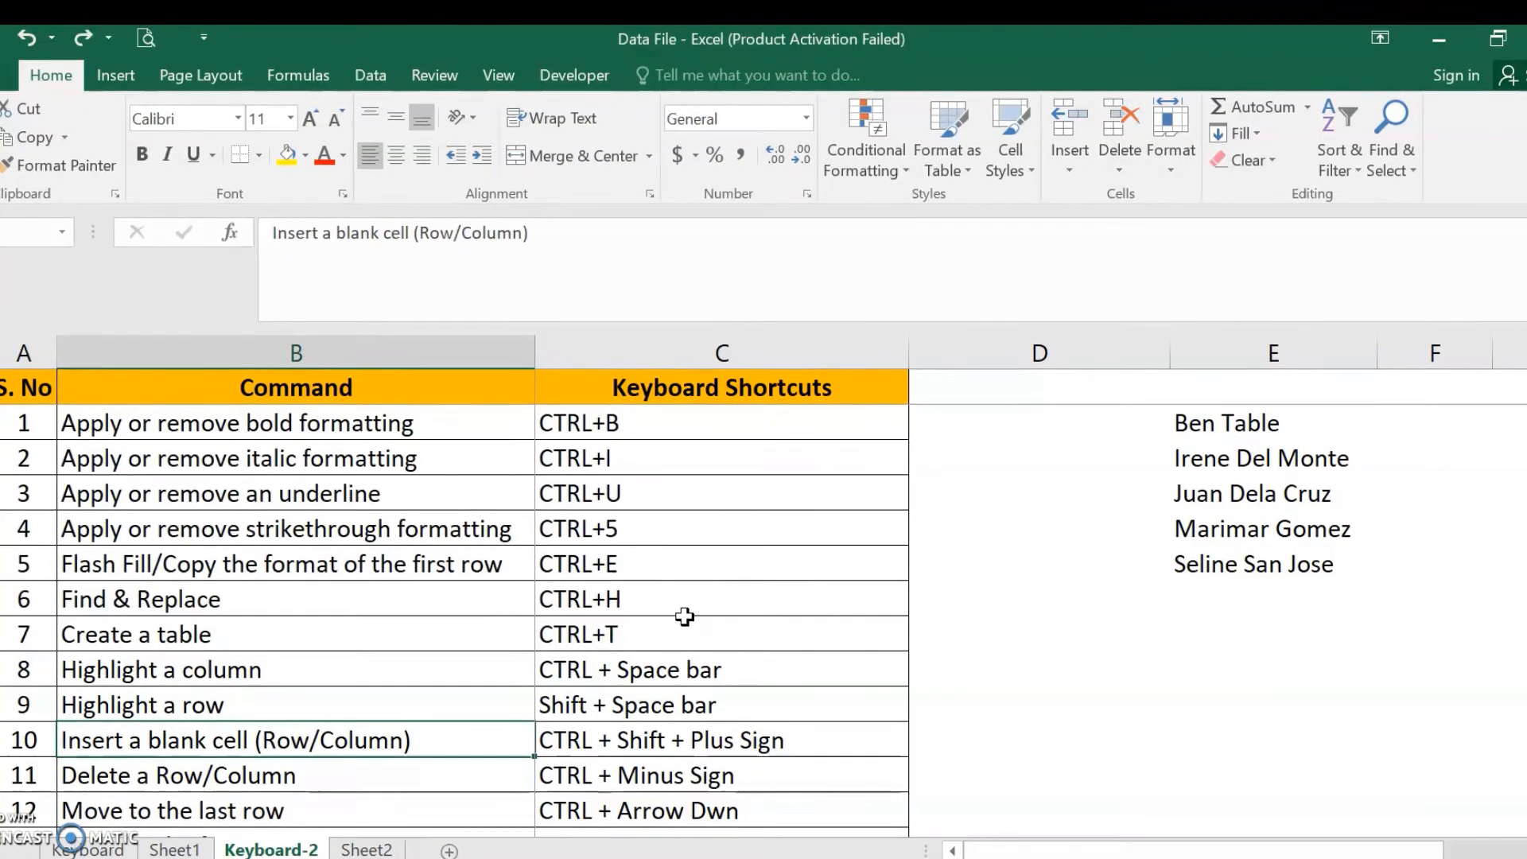
{"action": "key", "text": "ctrl+shift+plus"}
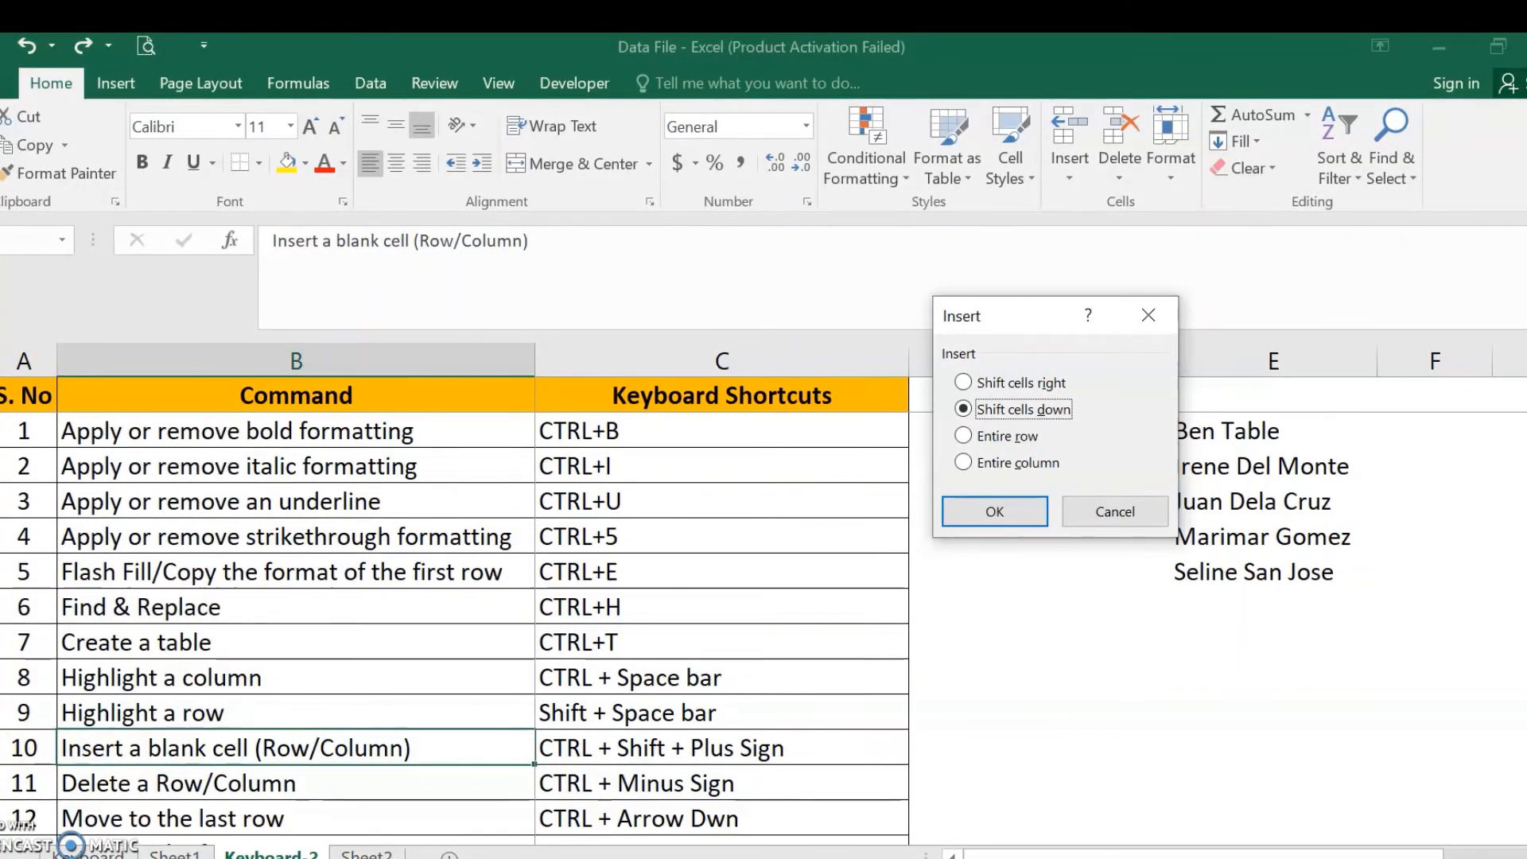
{"action": "key", "text": "Down"}
{"action": "key", "text": "Return"}
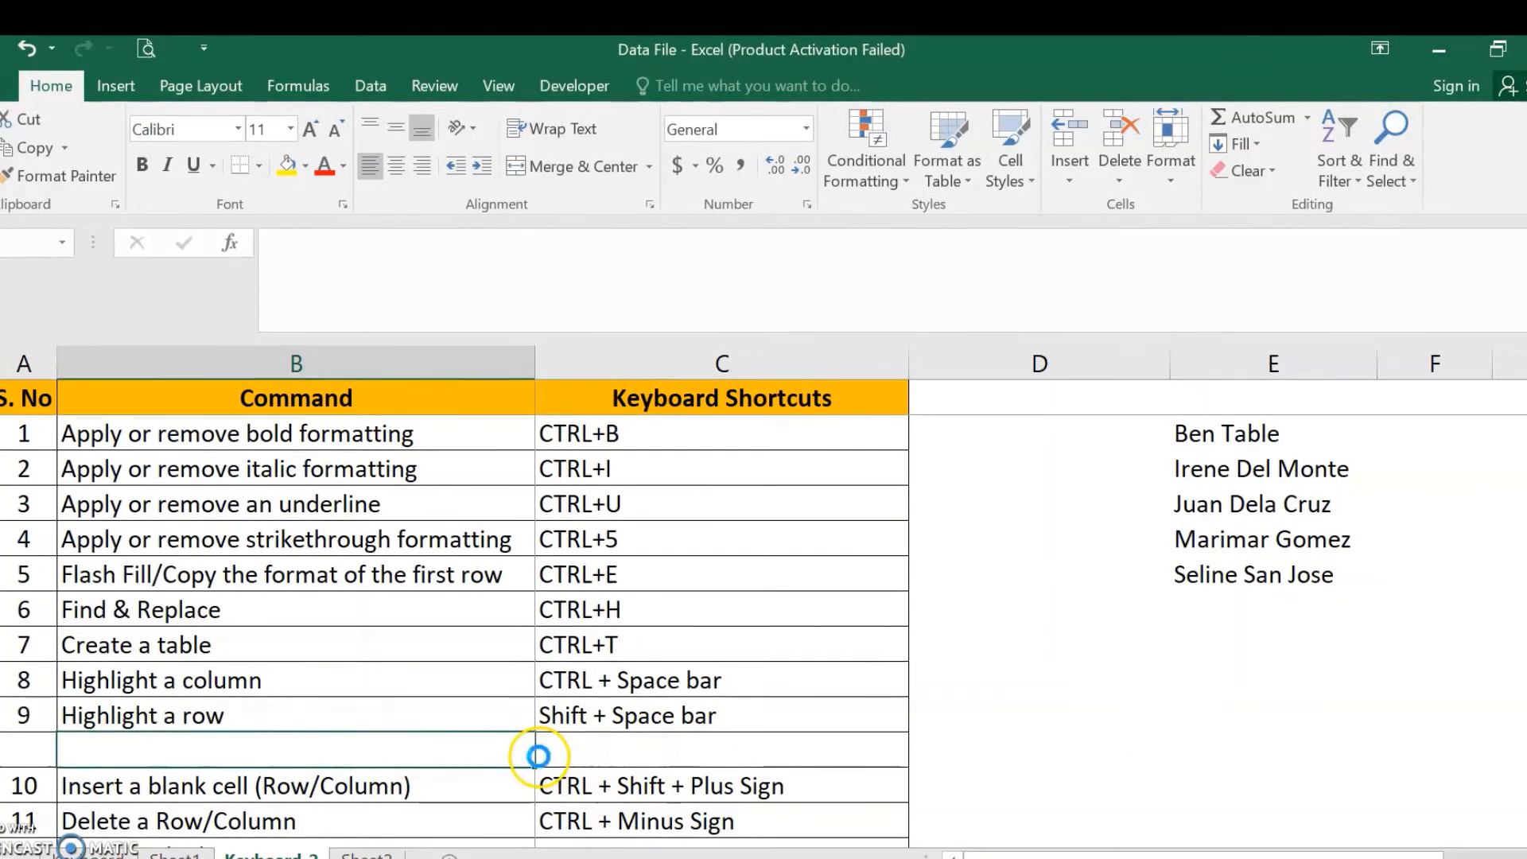
{"action": "key", "text": "ctrl+z"}
- Insert an entire blank column at column B, then undo the insertion
{"action": "key", "text": "ctrl+shift+plus"}
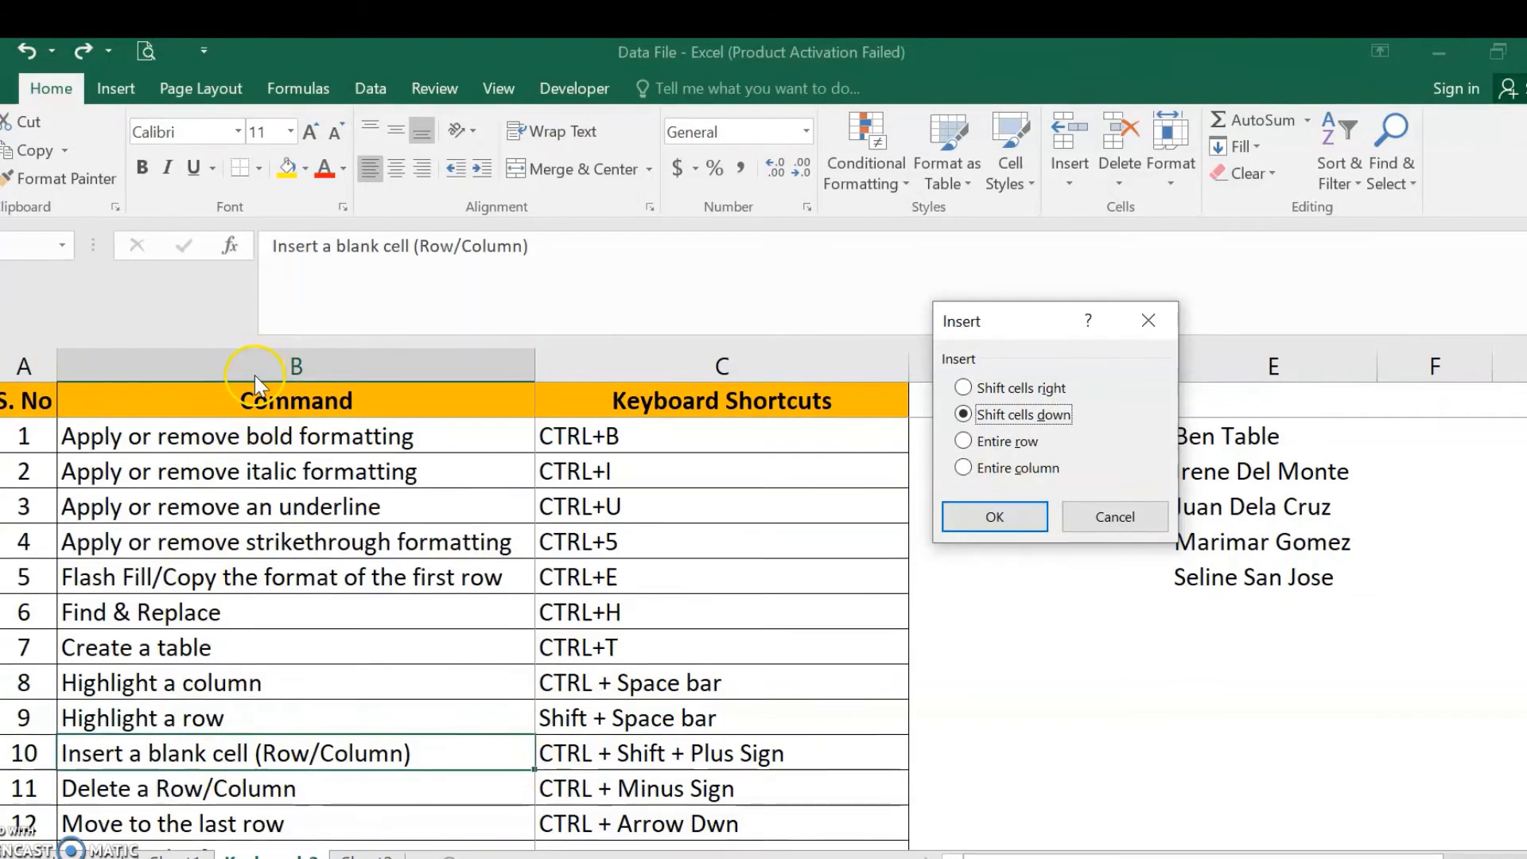
{"action": "left_click", "coordinate": [964, 469]}
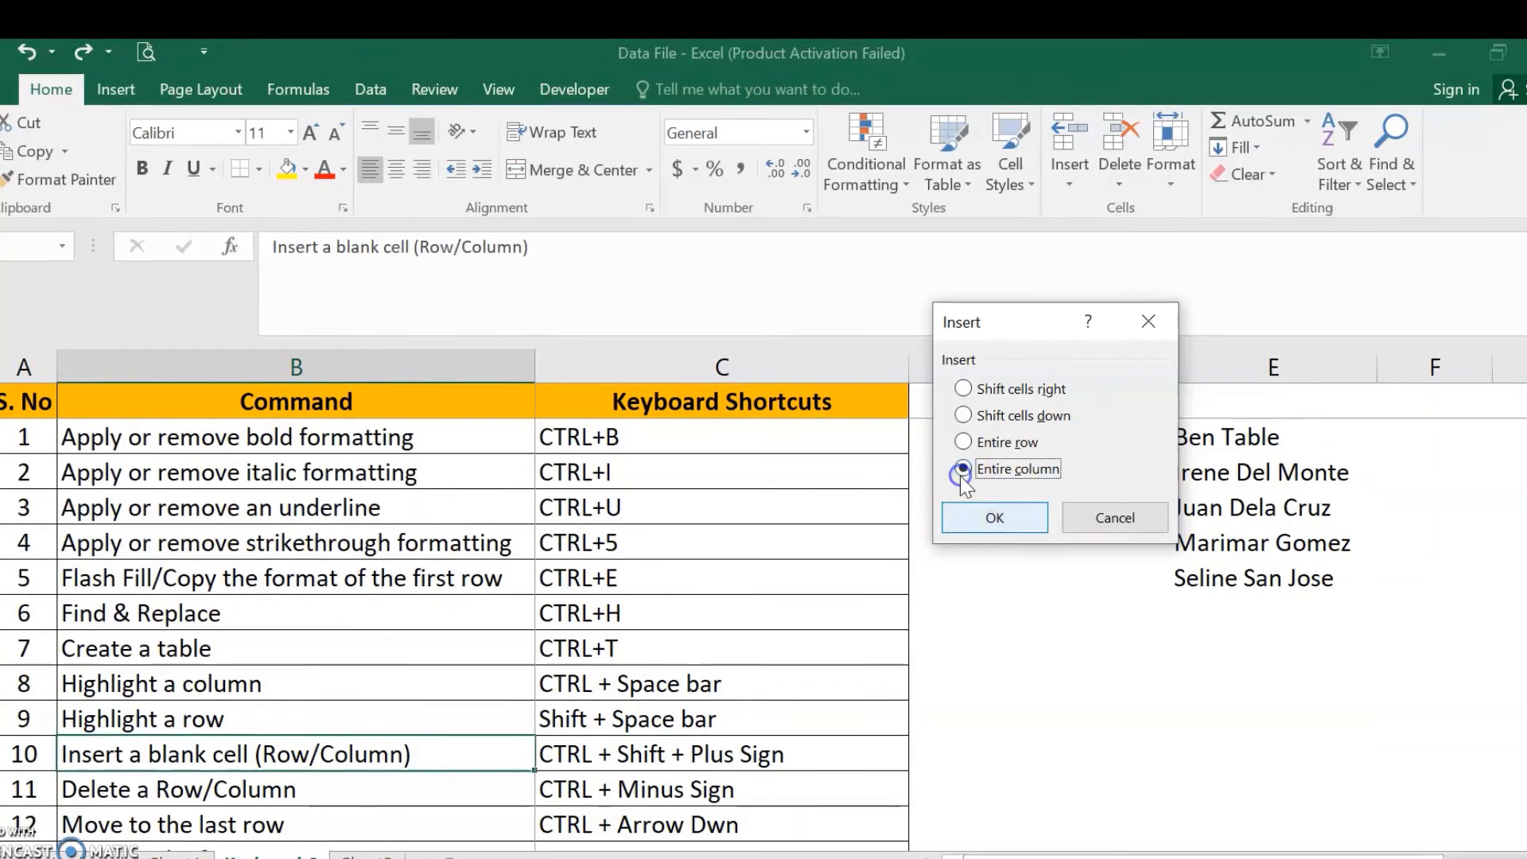
{"action": "left_click", "coordinate": [995, 517]}
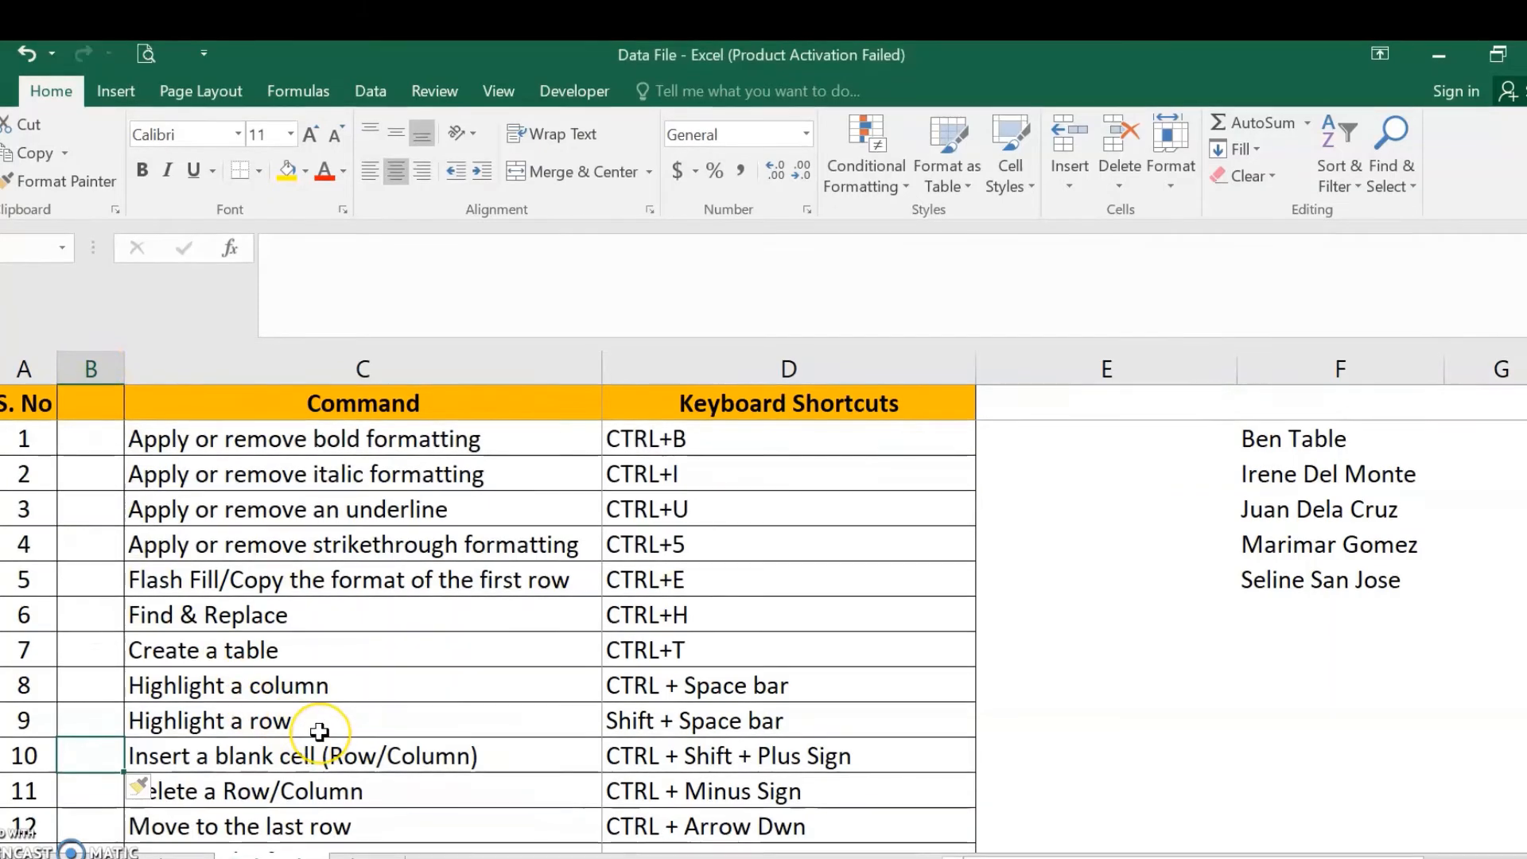
{"action": "key", "text": "ctrl+z"}
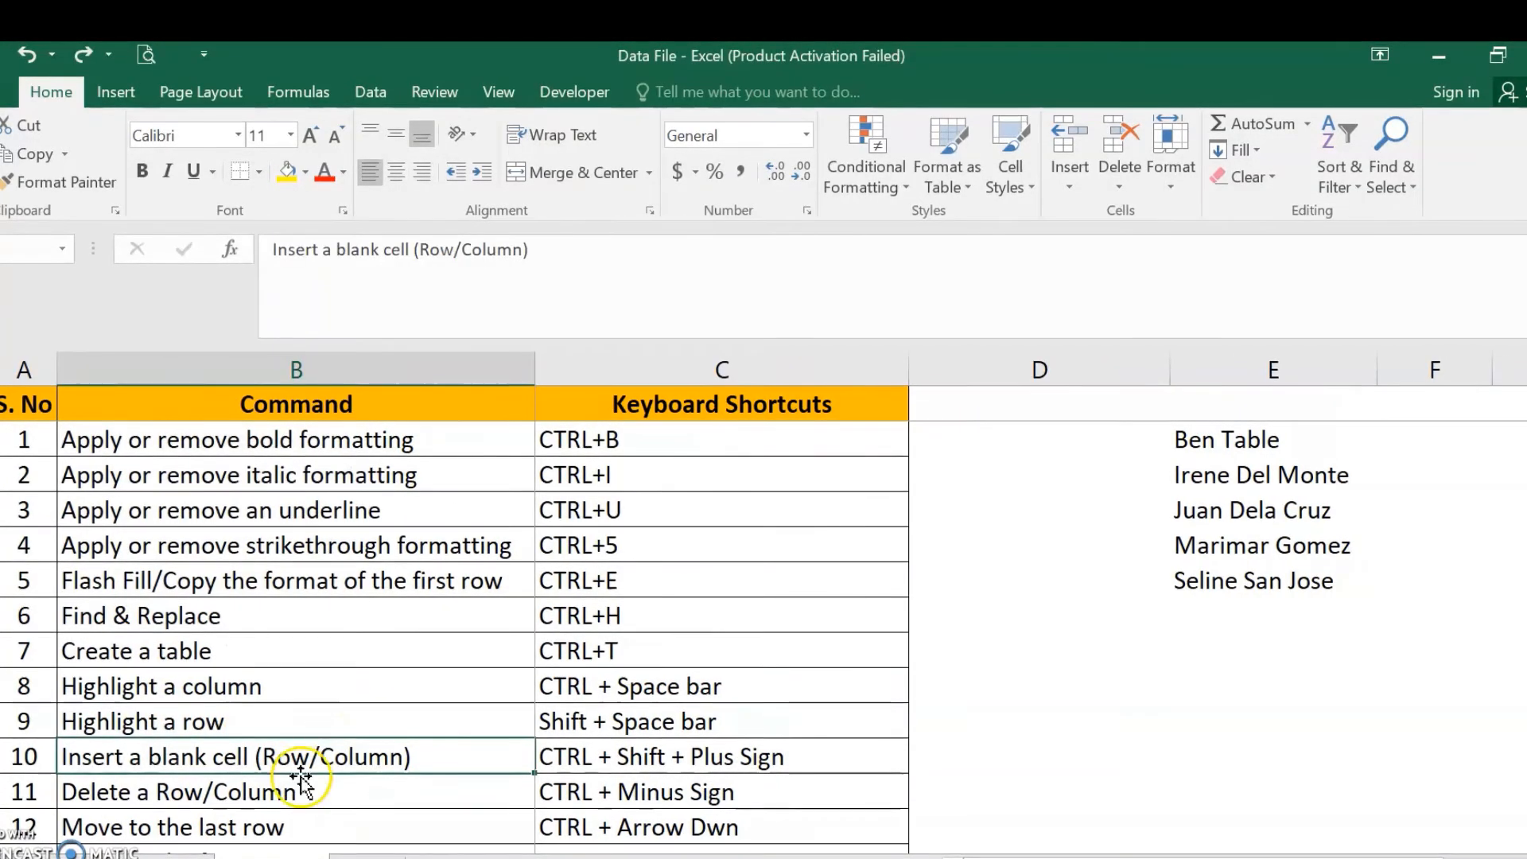
- Open the Delete cells dialog for cell B12, step through its options, and cancel it
{"action": "left_click", "coordinate": [285, 800]}
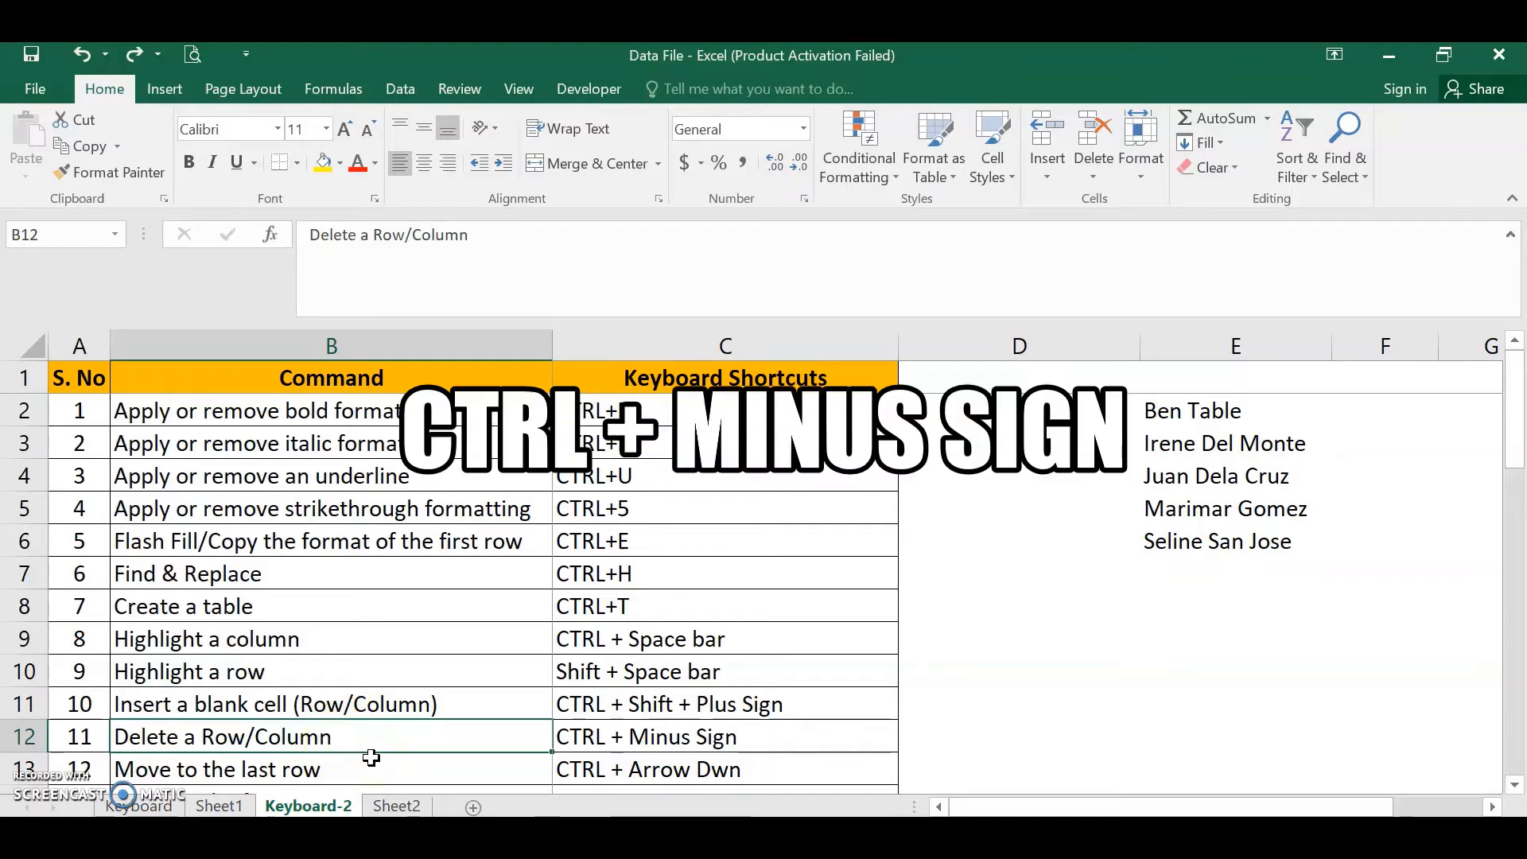
{"action": "key", "text": "ctrl+minus"}
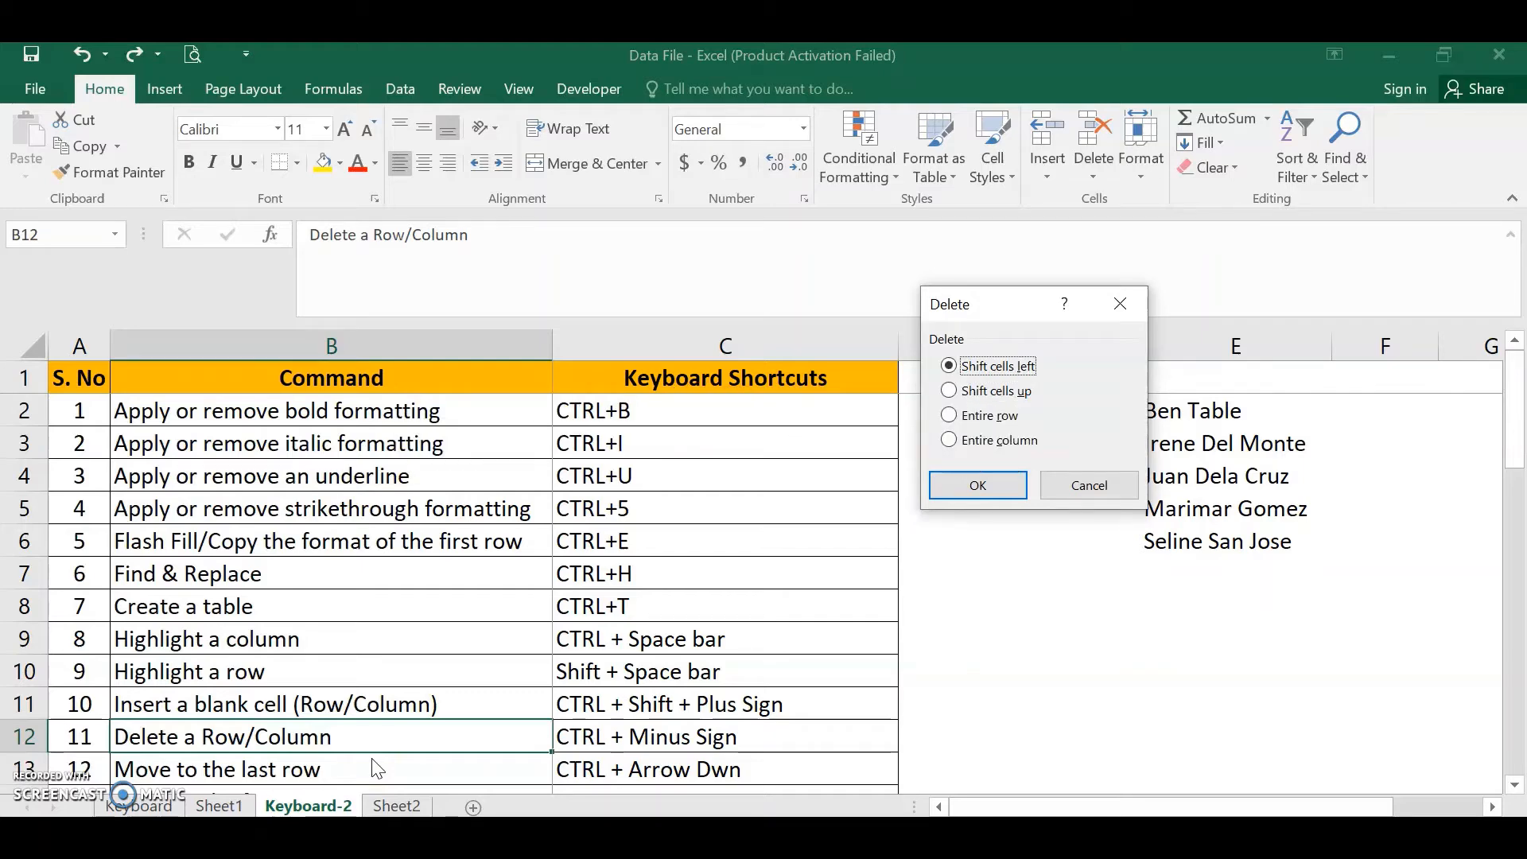
{"action": "key", "text": "Down"}
{"action": "key", "text": "Down"}
{"action": "key", "text": "Down"}
{"action": "key", "text": "Up"}
{"action": "key", "text": "Up"}
{"action": "key", "text": "Escape"}
{"action": "key", "text": "Down"}
{"action": "key", "text": "Up"}
{"action": "key", "text": "Left"}
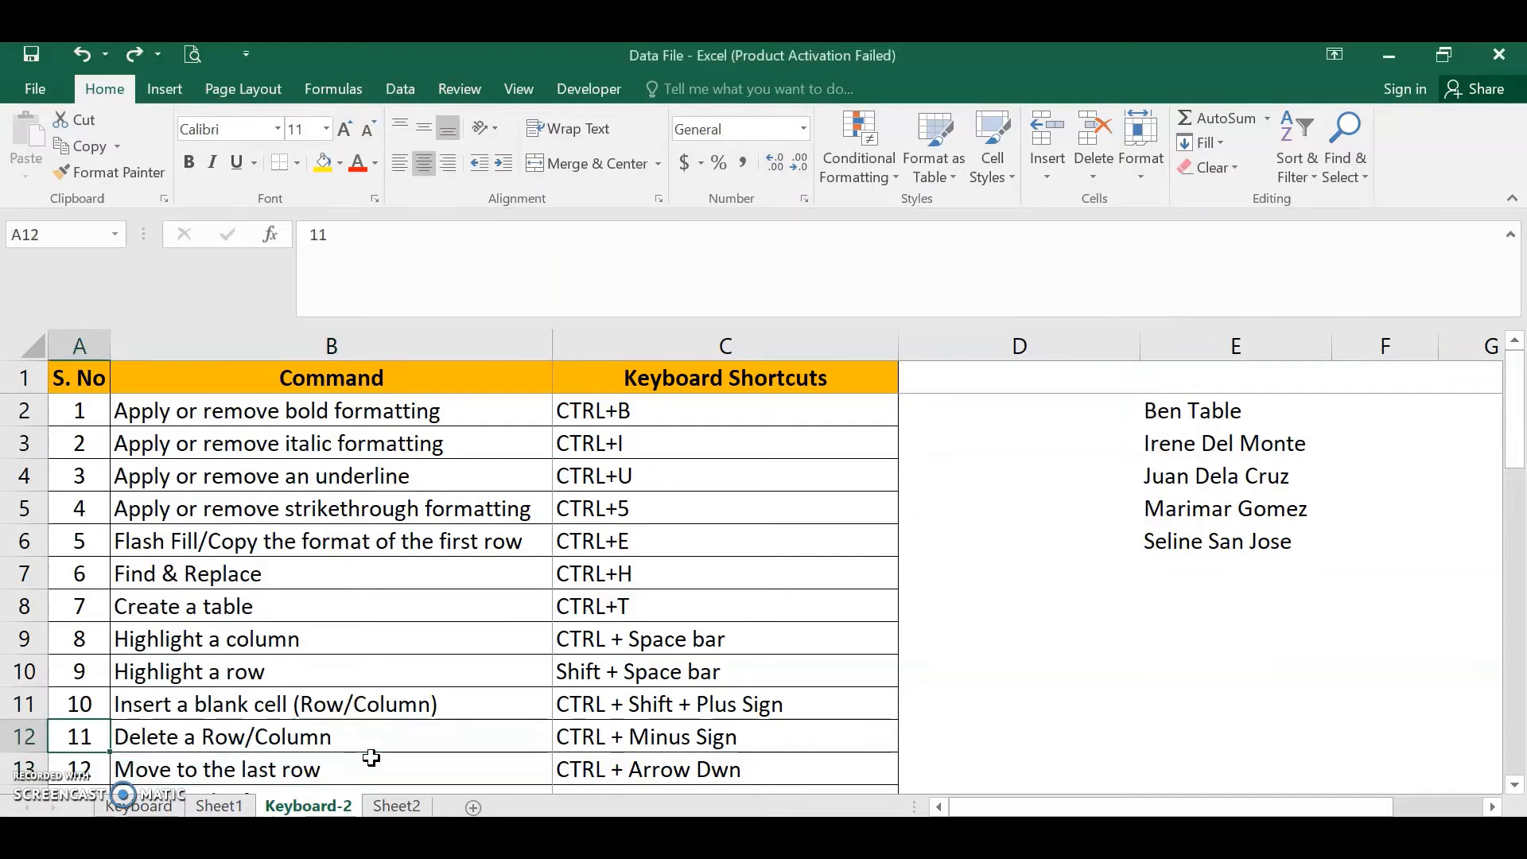
{"action": "key", "text": "Right"}
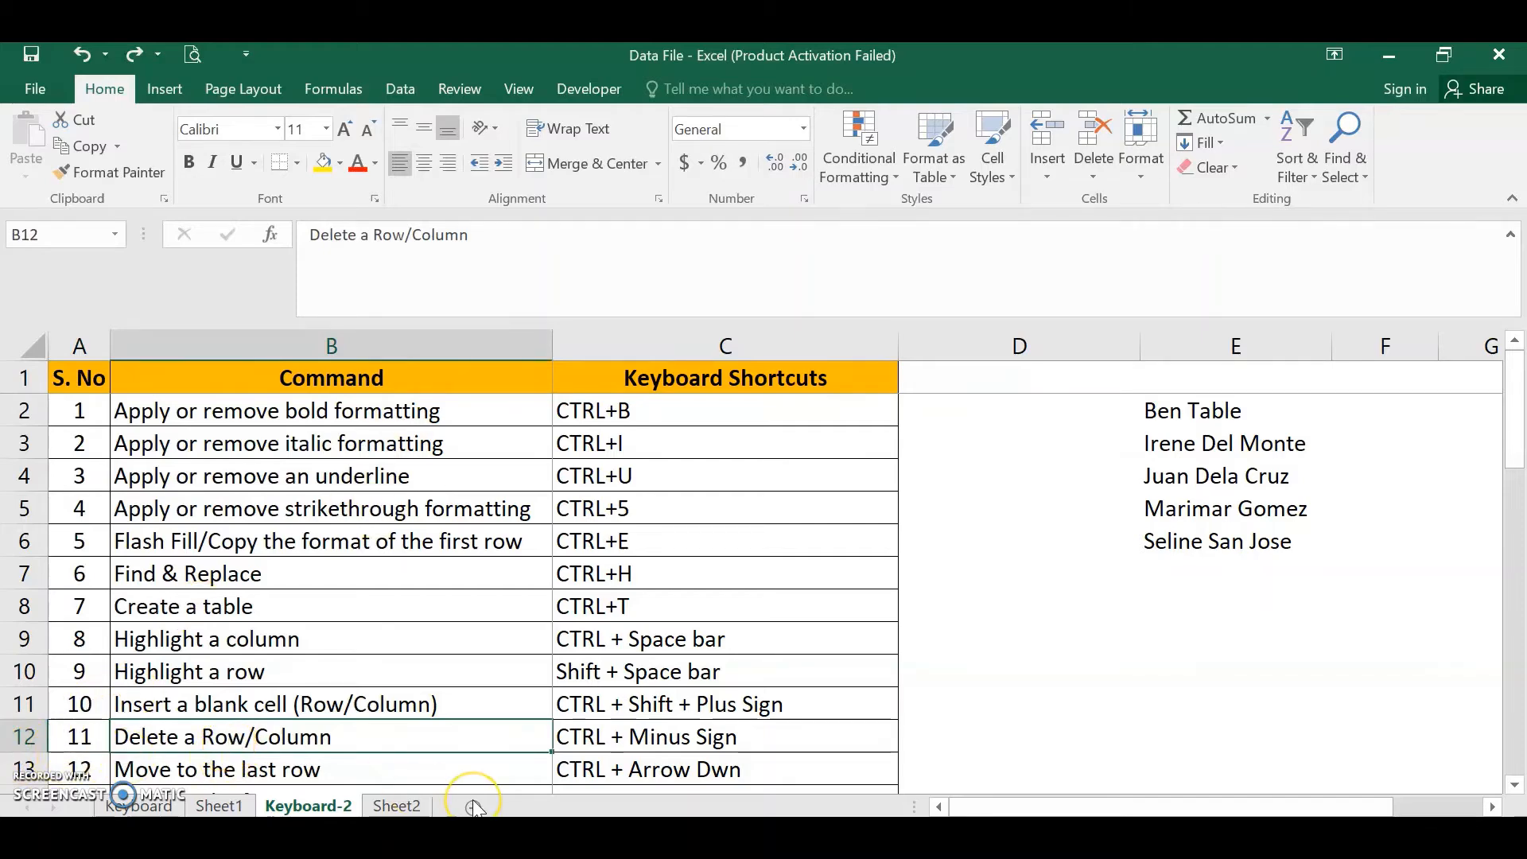
- Delete cell B12 shifting cells left, then undo the deletion
{"action": "key", "text": "ctrl+minus"}
{"action": "key", "text": "Up"}
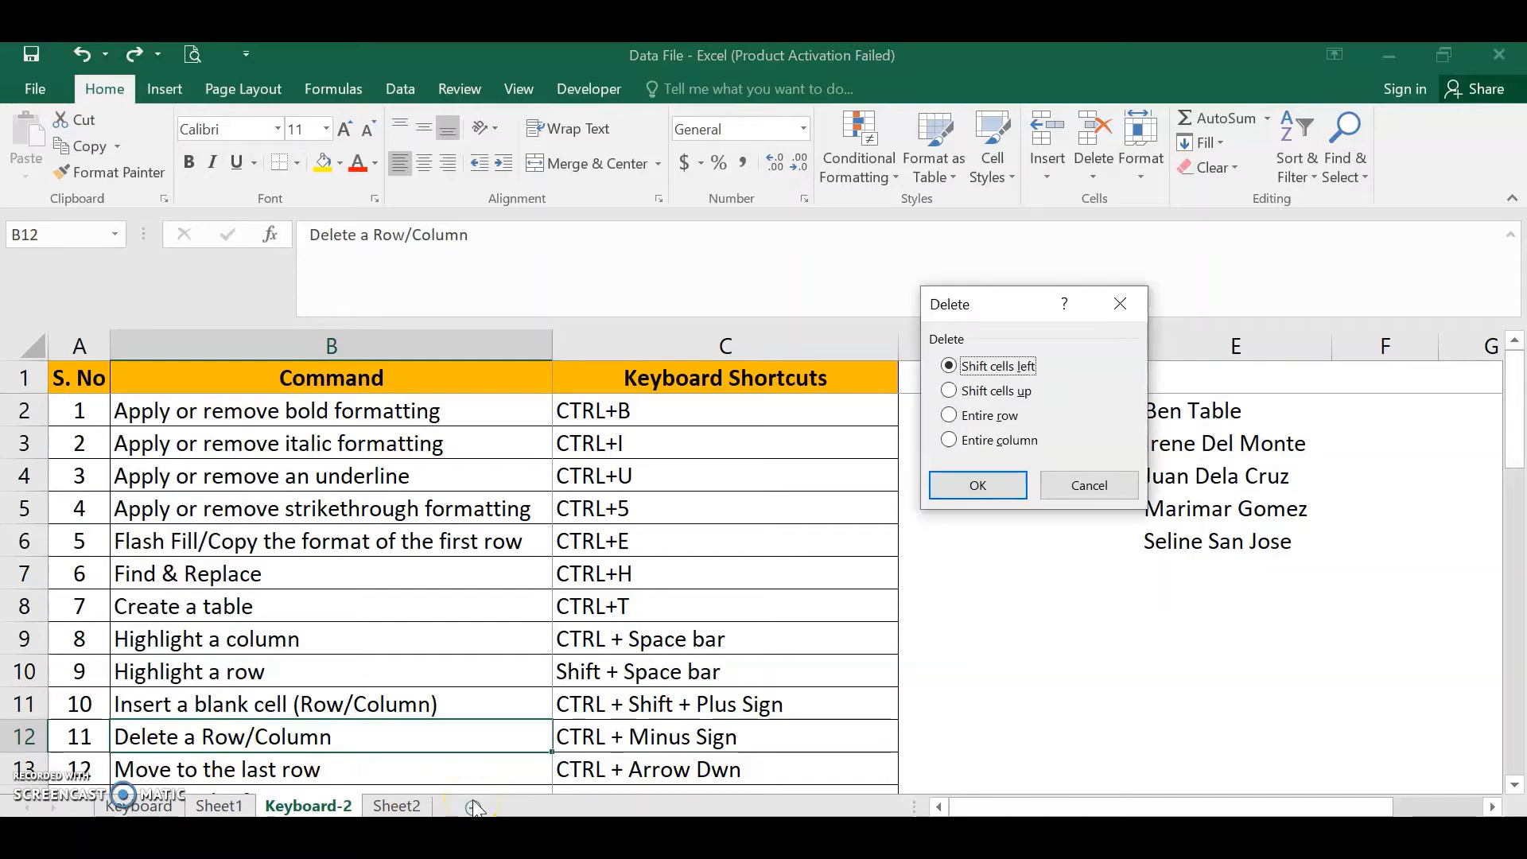
{"action": "key", "text": "Return"}
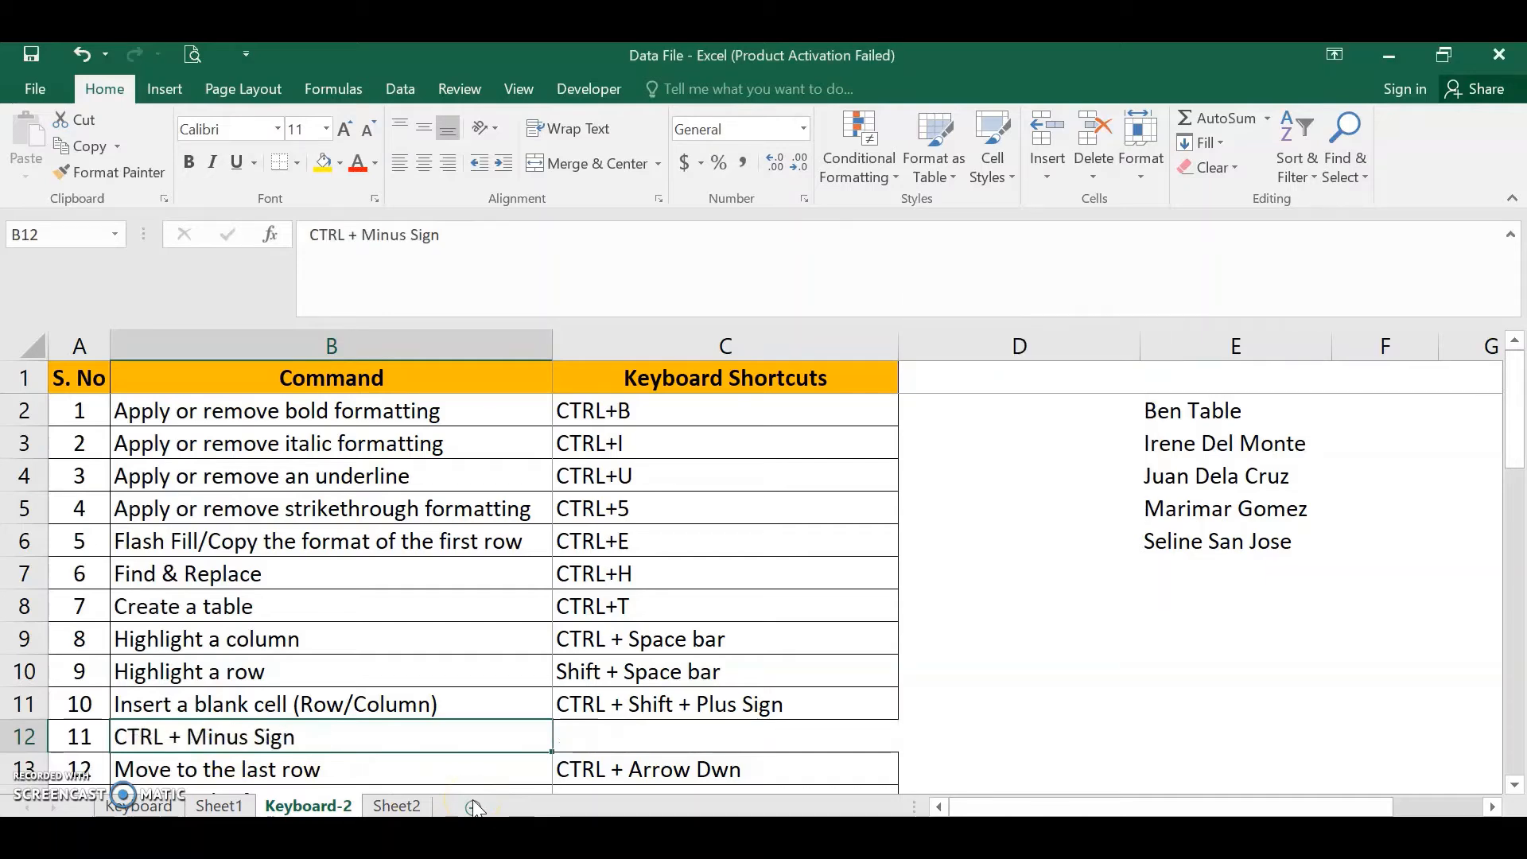
{"action": "key", "text": "Right"}
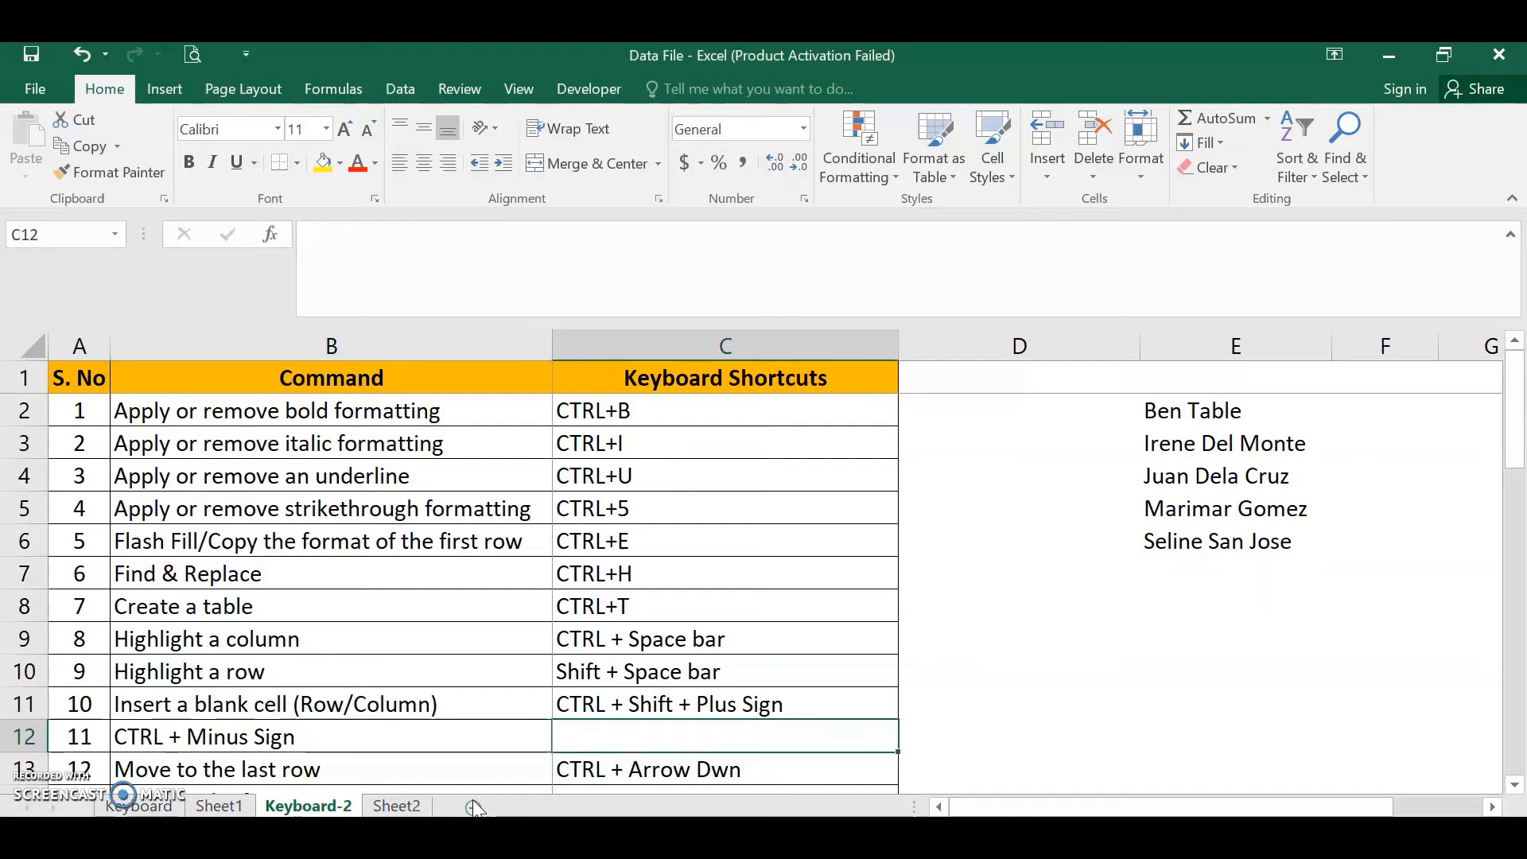
{"action": "key", "text": "Left"}
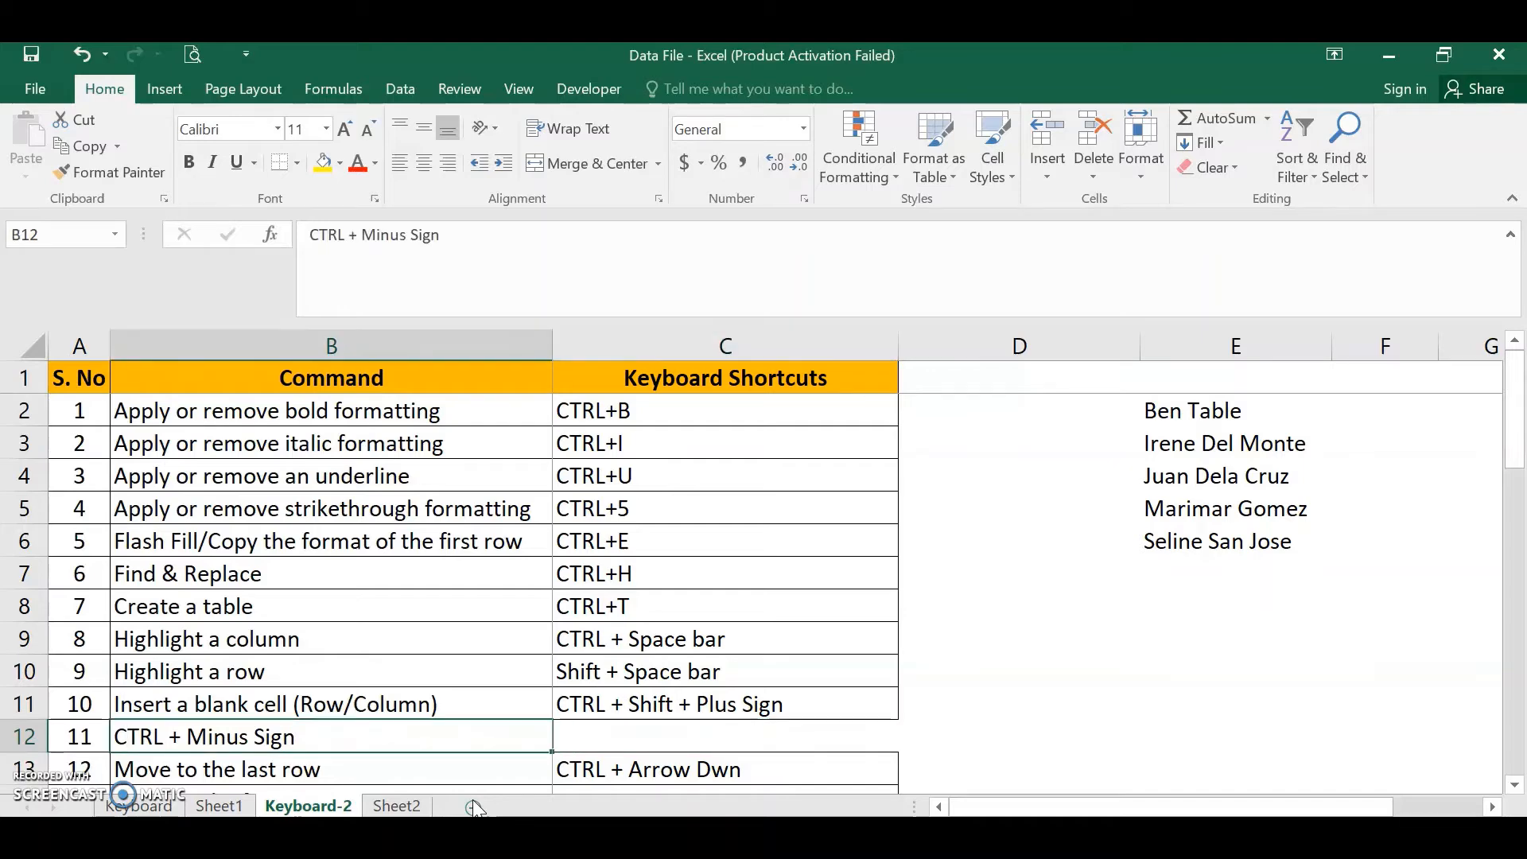
{"action": "key", "text": "ctrl+z"}
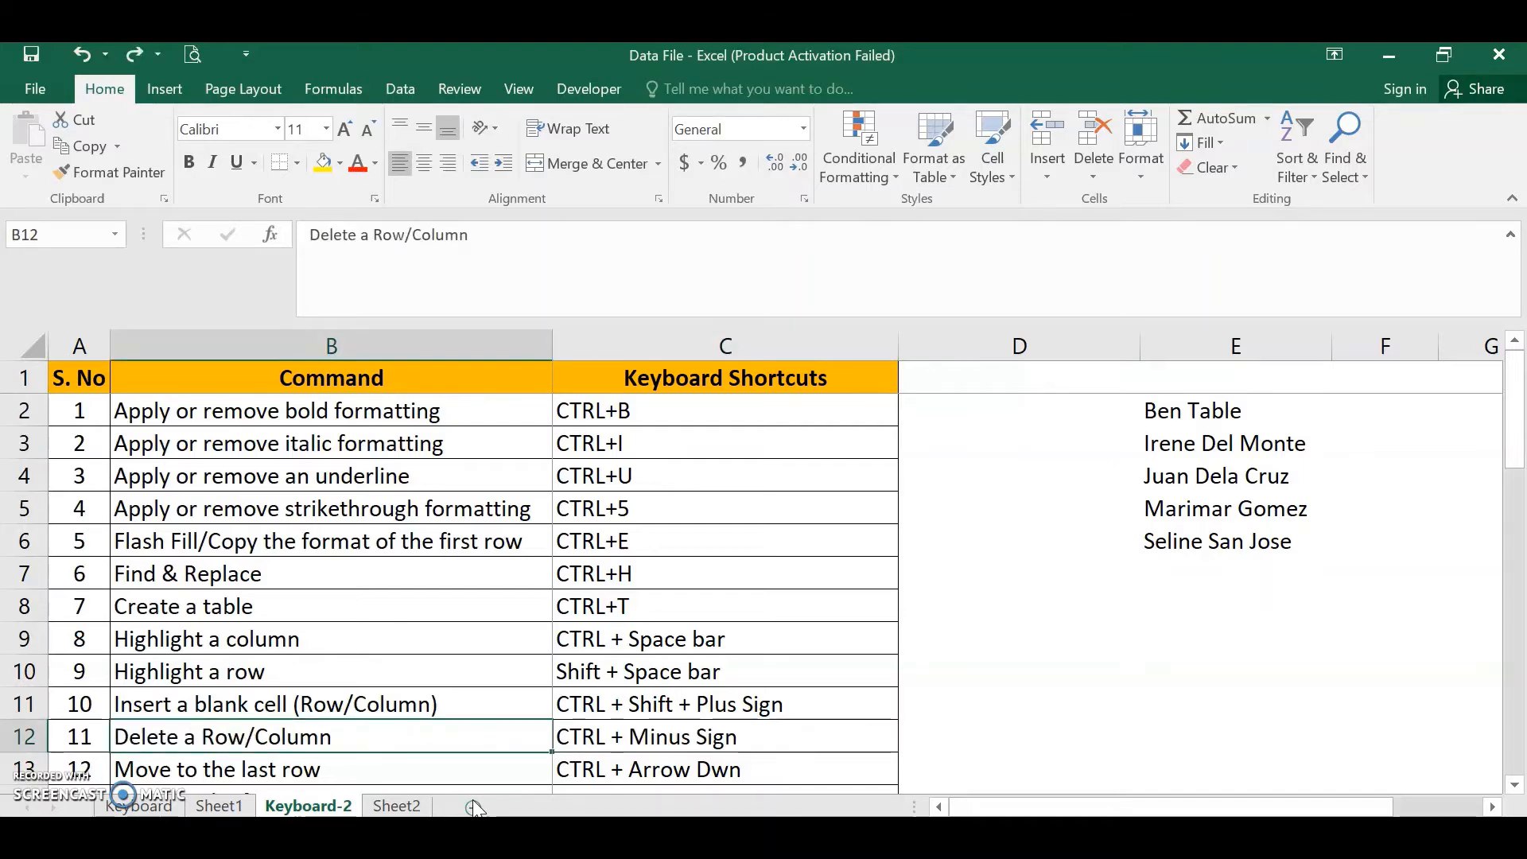
- Delete cell B12 shifting cells up, then undo the deletion
{"action": "key", "text": "ctrl+minus"}
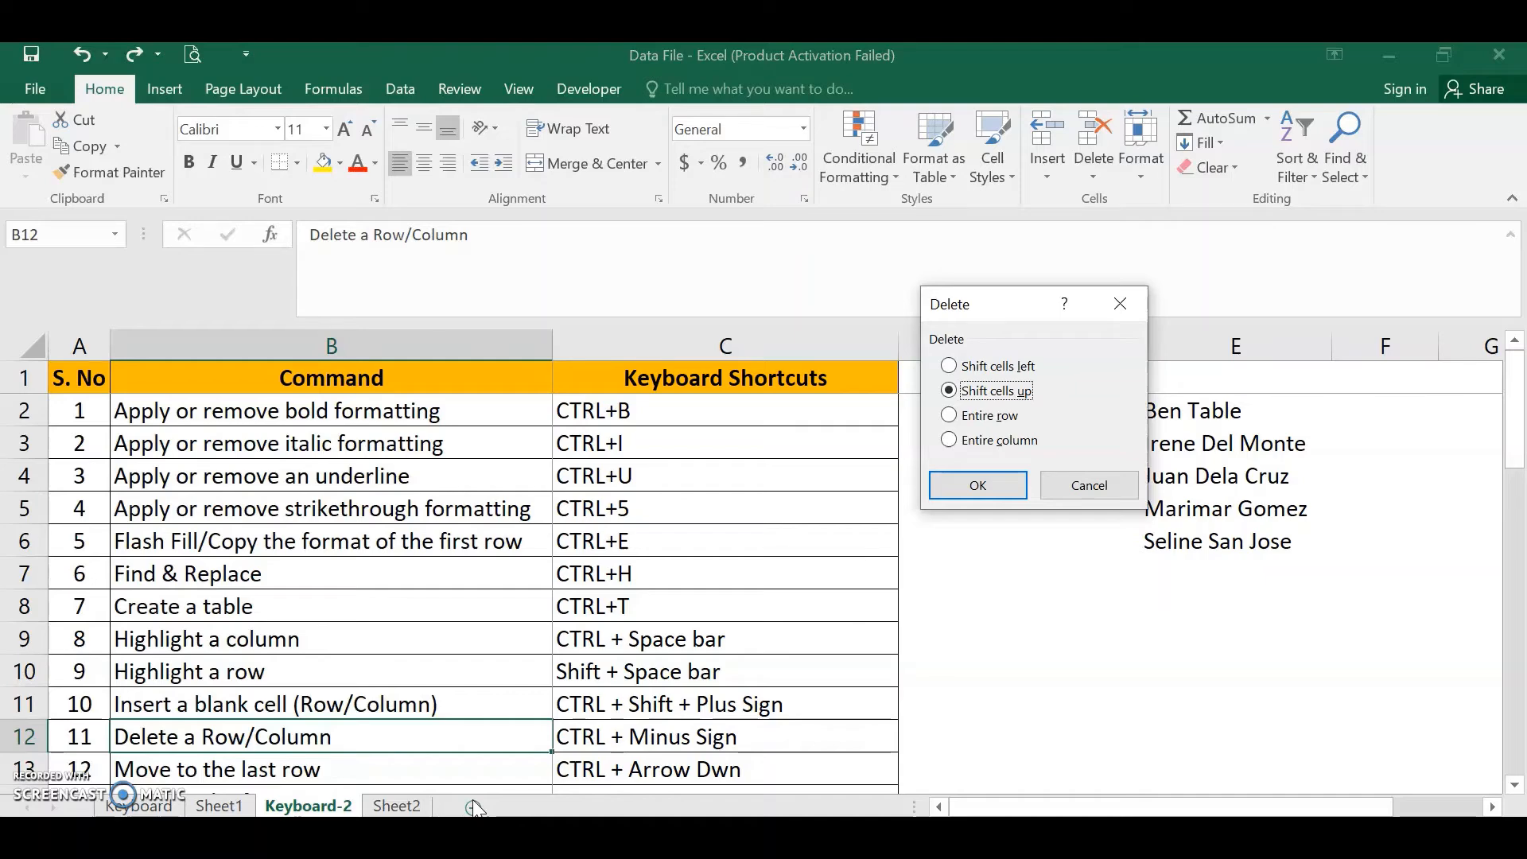
{"action": "key", "text": "Return"}
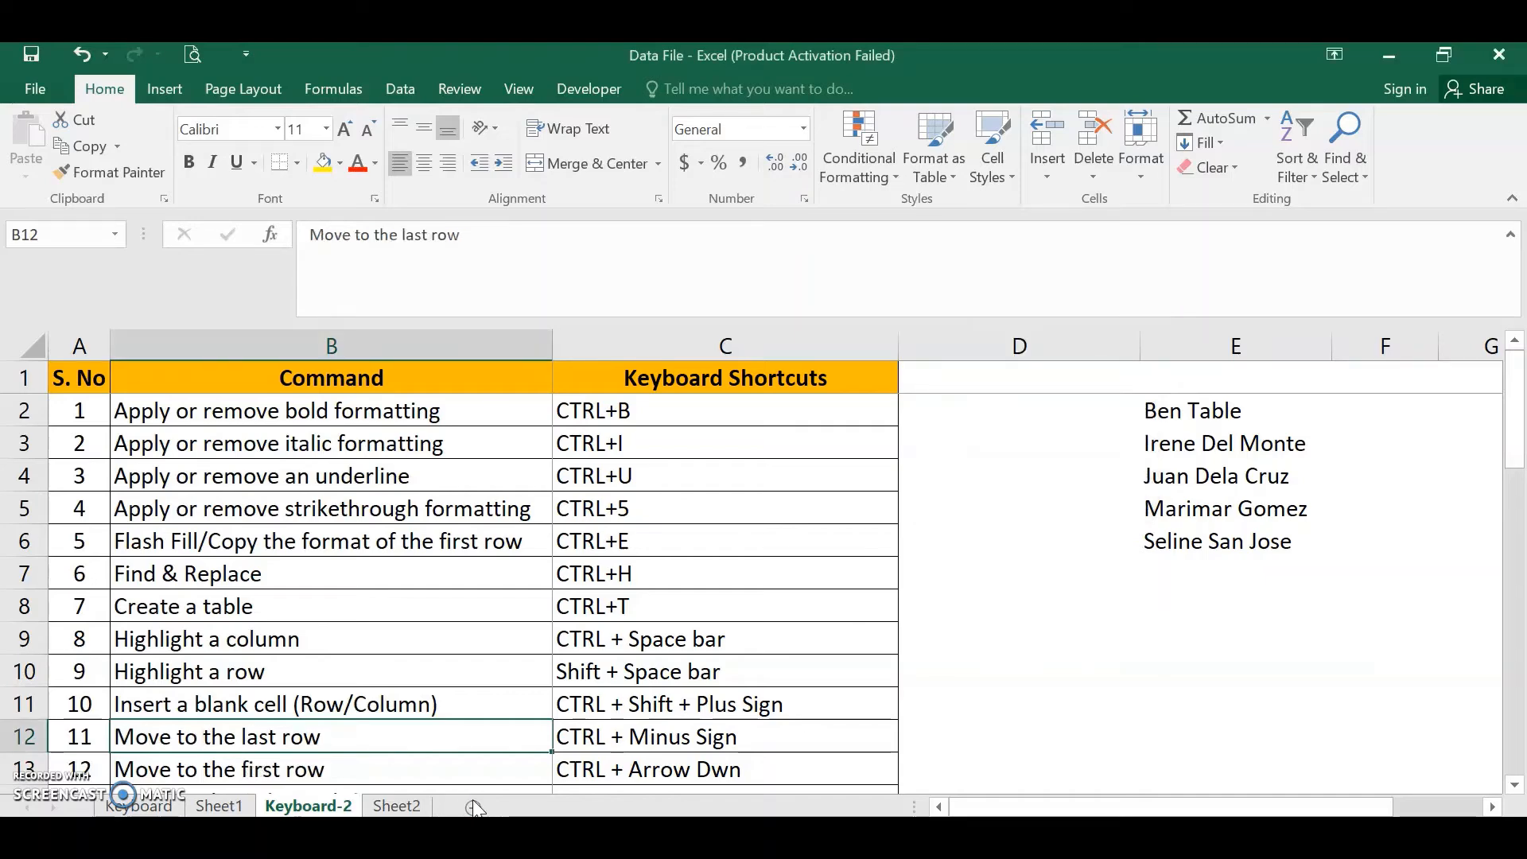
{"action": "key", "text": "Down"}
{"action": "key", "text": "Up"}
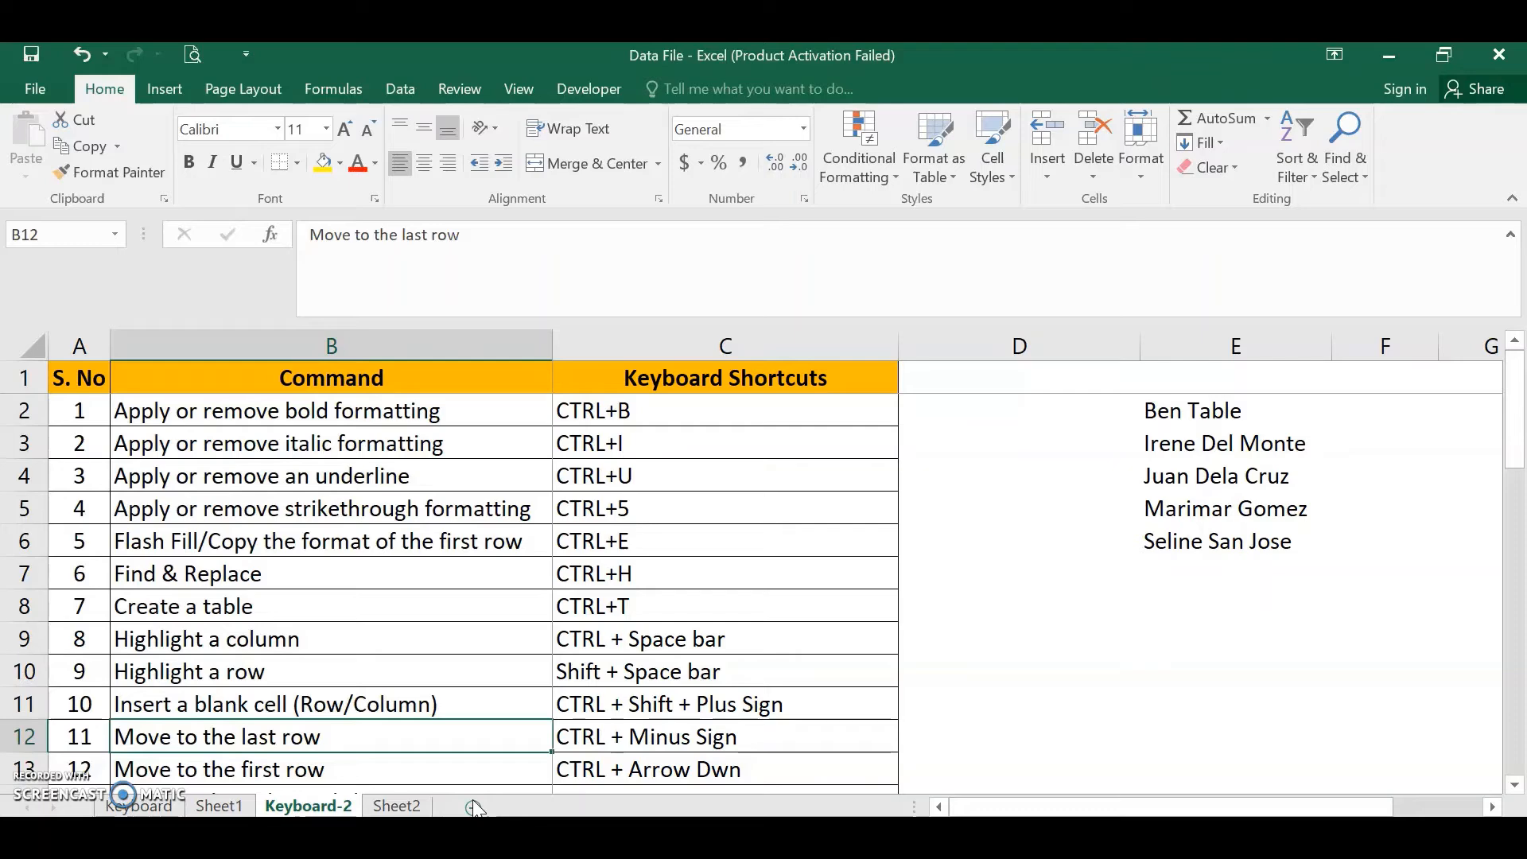
{"action": "key", "text": "Down"}
{"action": "key", "text": "Up"}
{"action": "key", "text": "ctrl+z"}
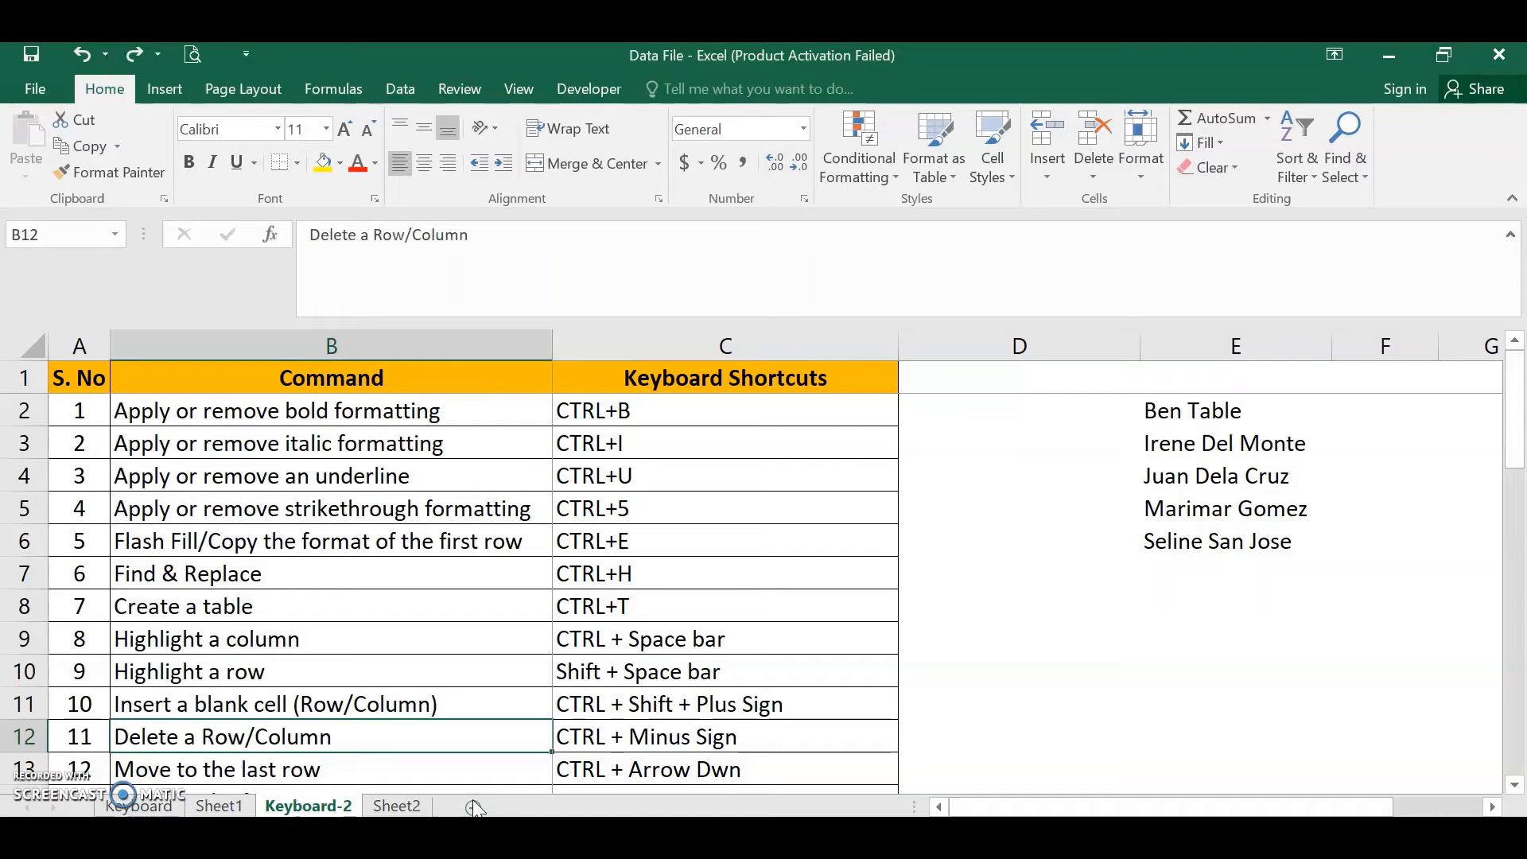
{"action": "key", "text": "ctrl+minus"}
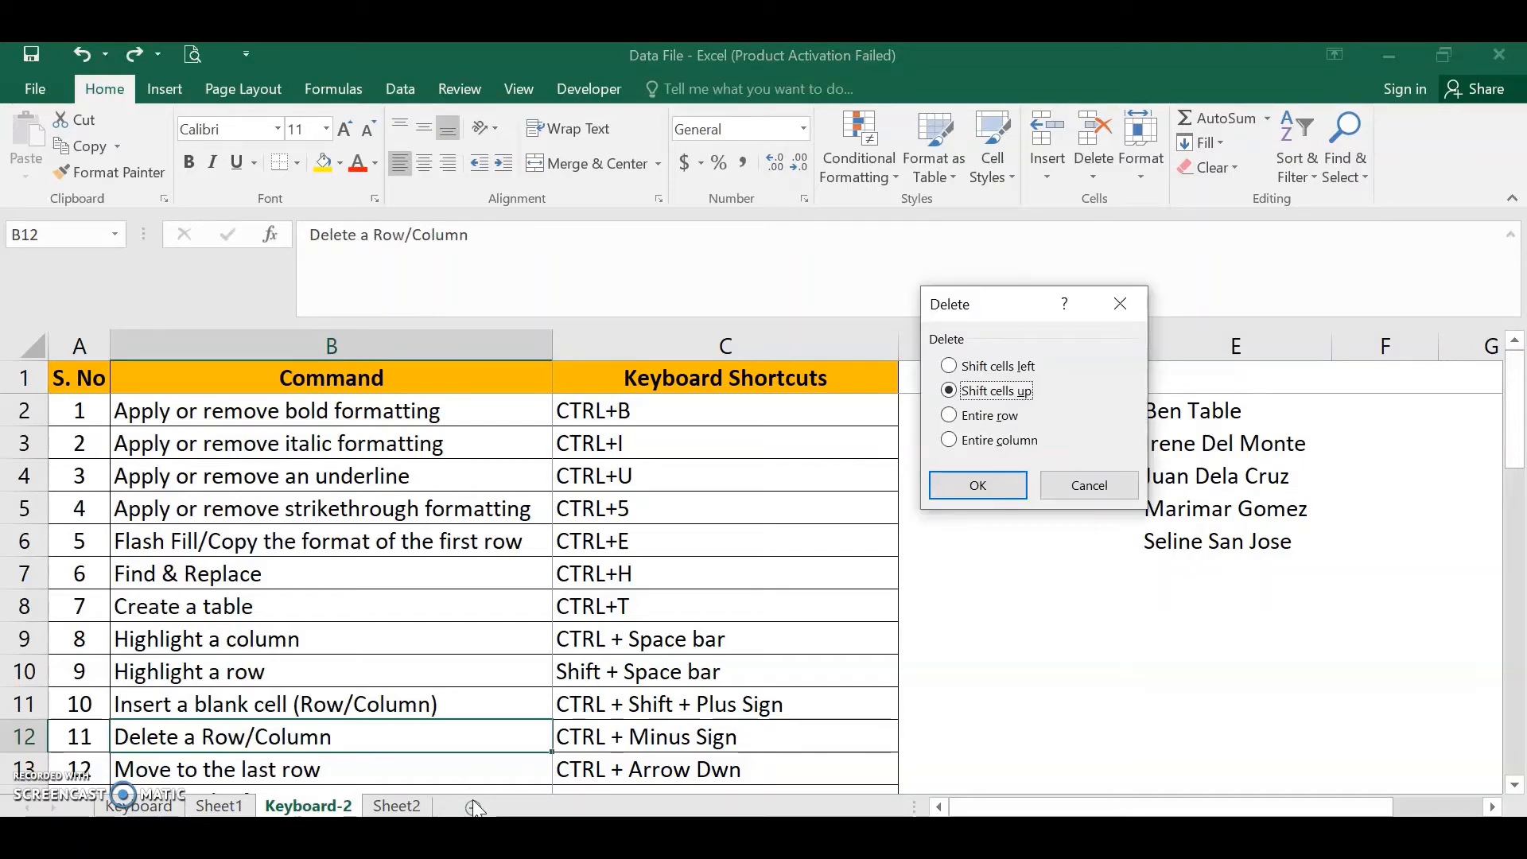
{"action": "key", "text": "Escape"}
{"action": "key", "text": "Left"}
{"action": "key", "text": "Right"}
{"action": "key", "text": "Left"}
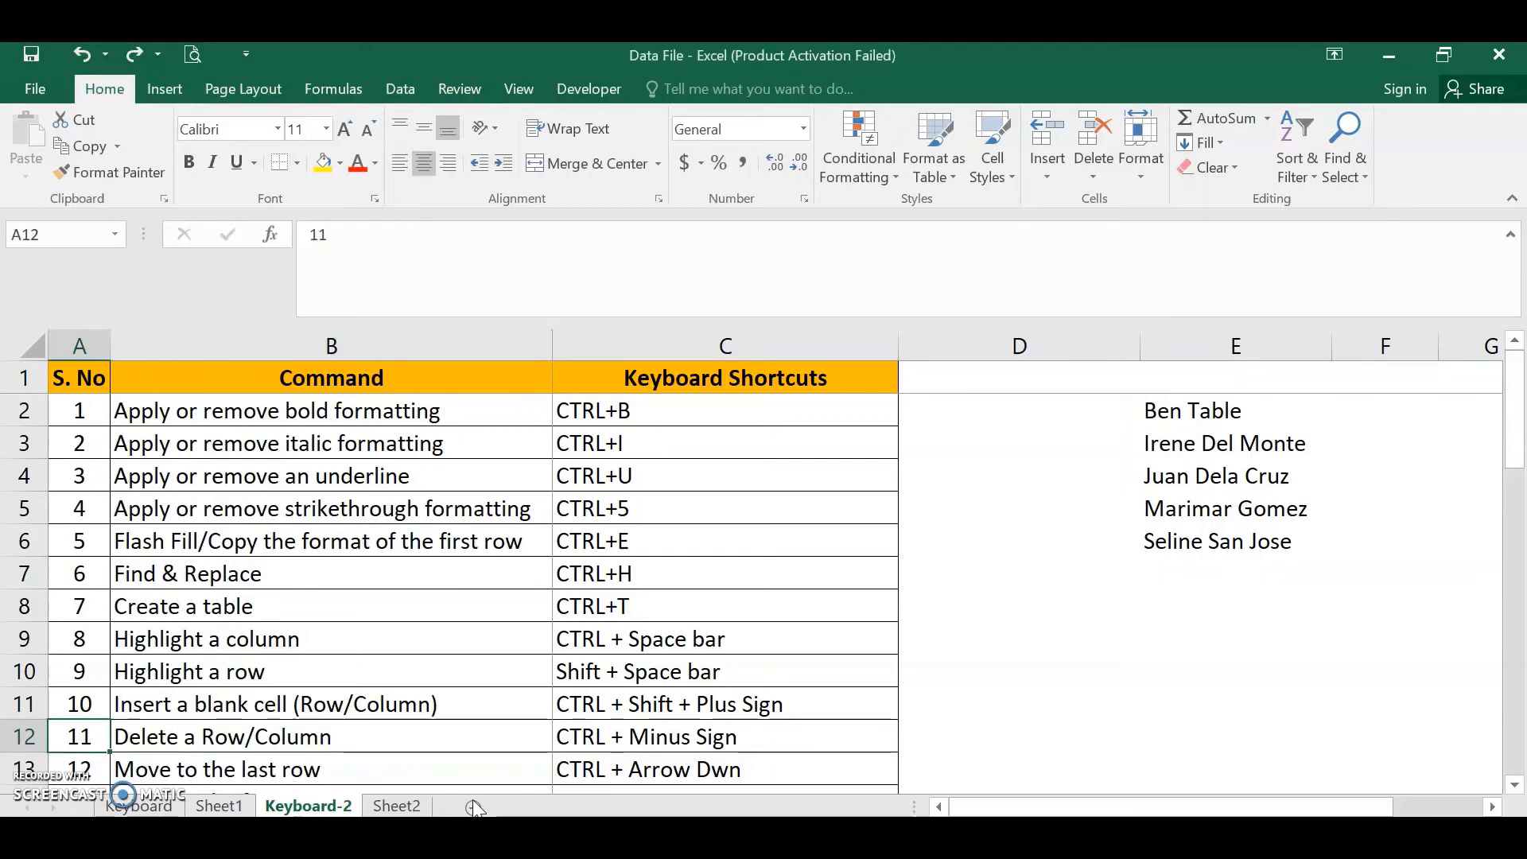
{"action": "key", "text": "Right"}
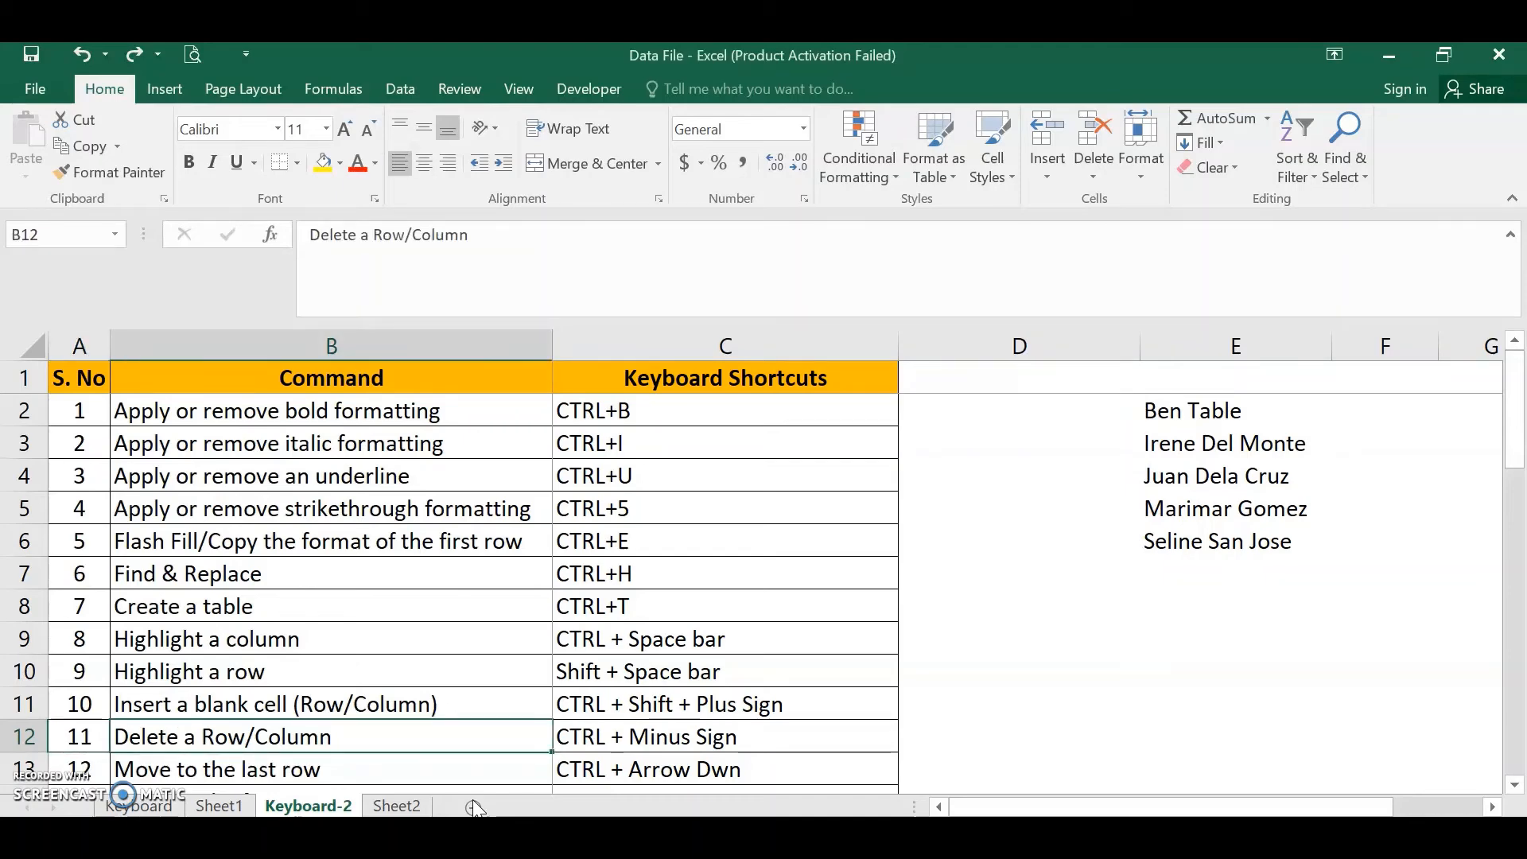
{"action": "key", "text": "shift+space"}
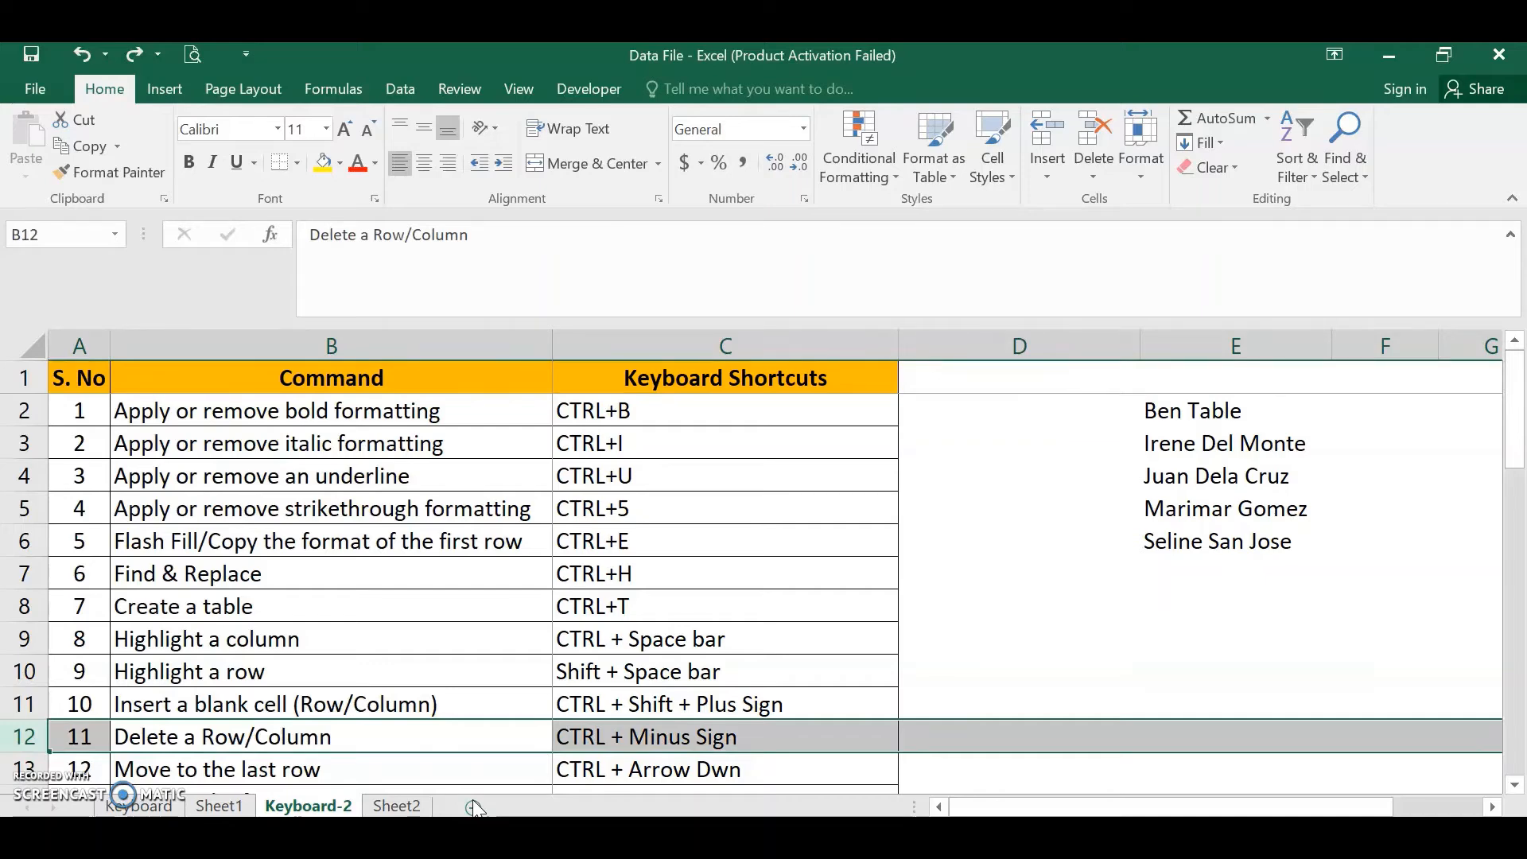
{"action": "key", "text": "Down"}
{"action": "key", "text": "Up"}
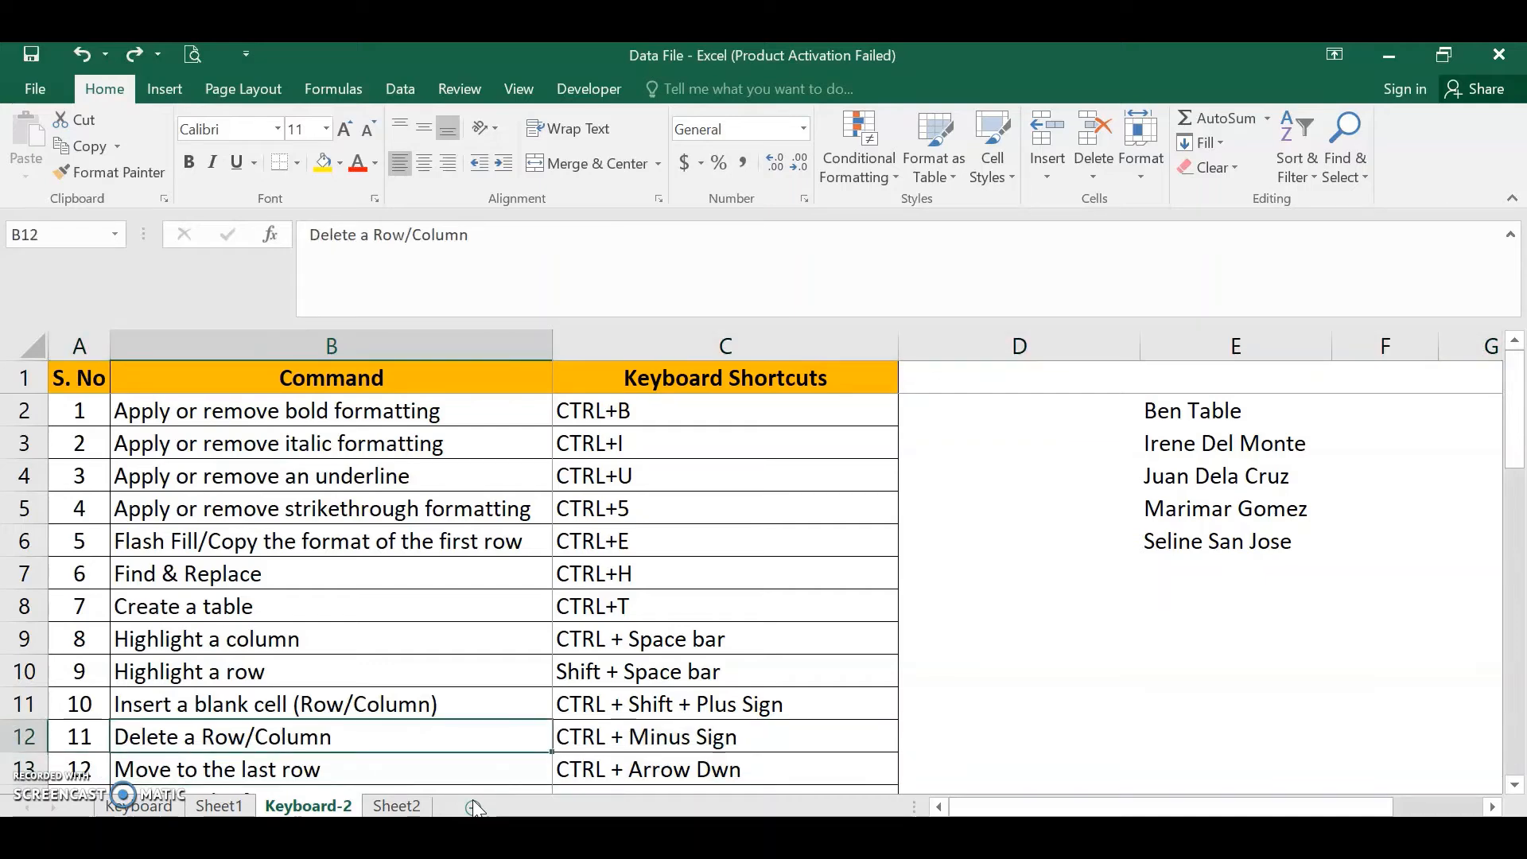
- Delete the entire row 12 through the Delete cells dialog, then undo the deletion
{"action": "key", "text": "ctrl+minus"}
{"action": "key", "text": "Down"}
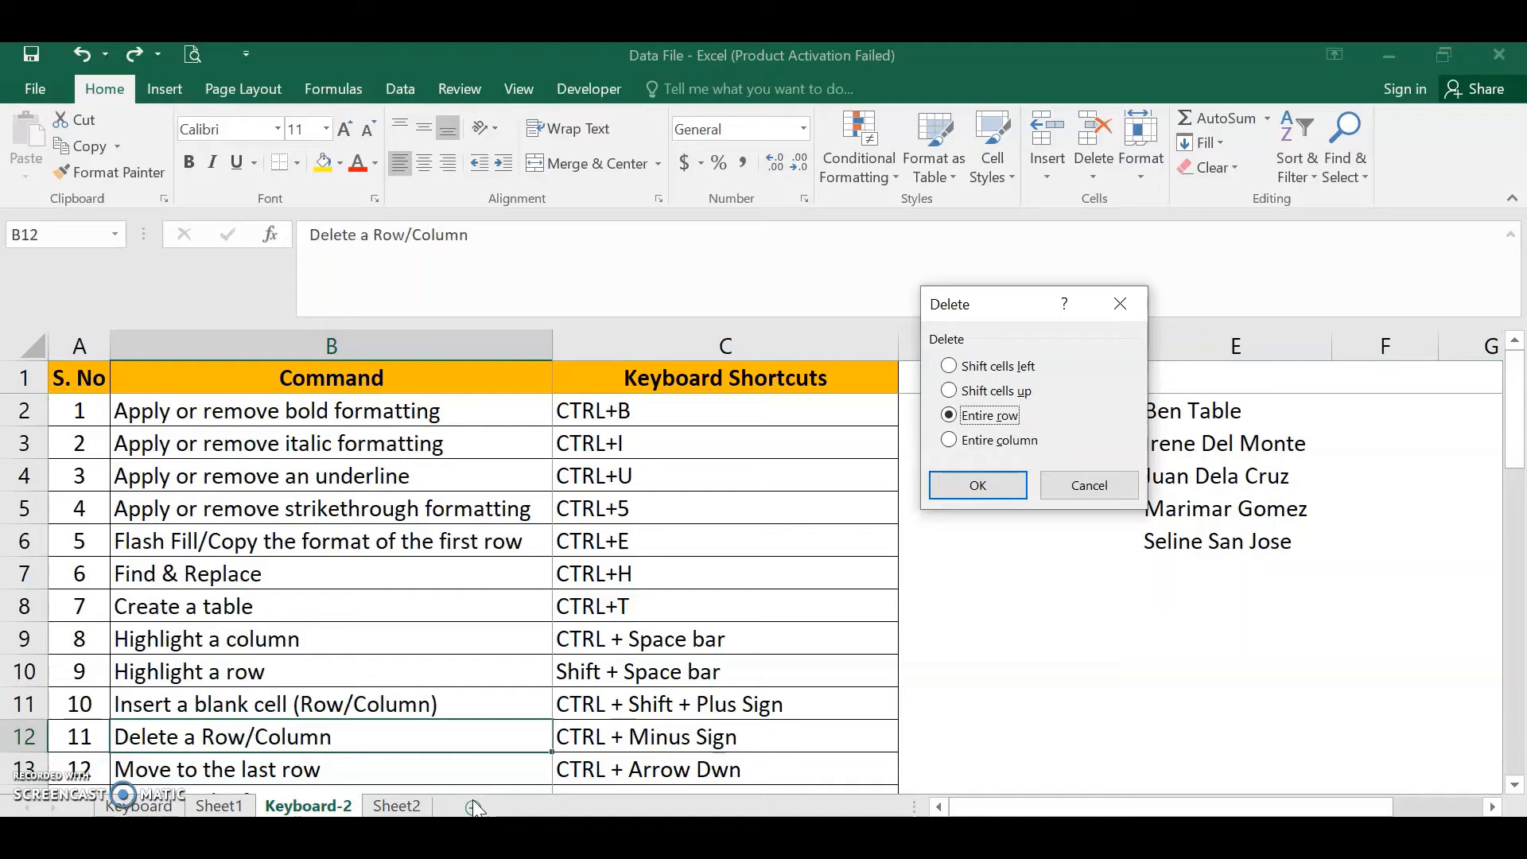
{"action": "key", "text": "Return"}
{"action": "key", "text": "Left"}
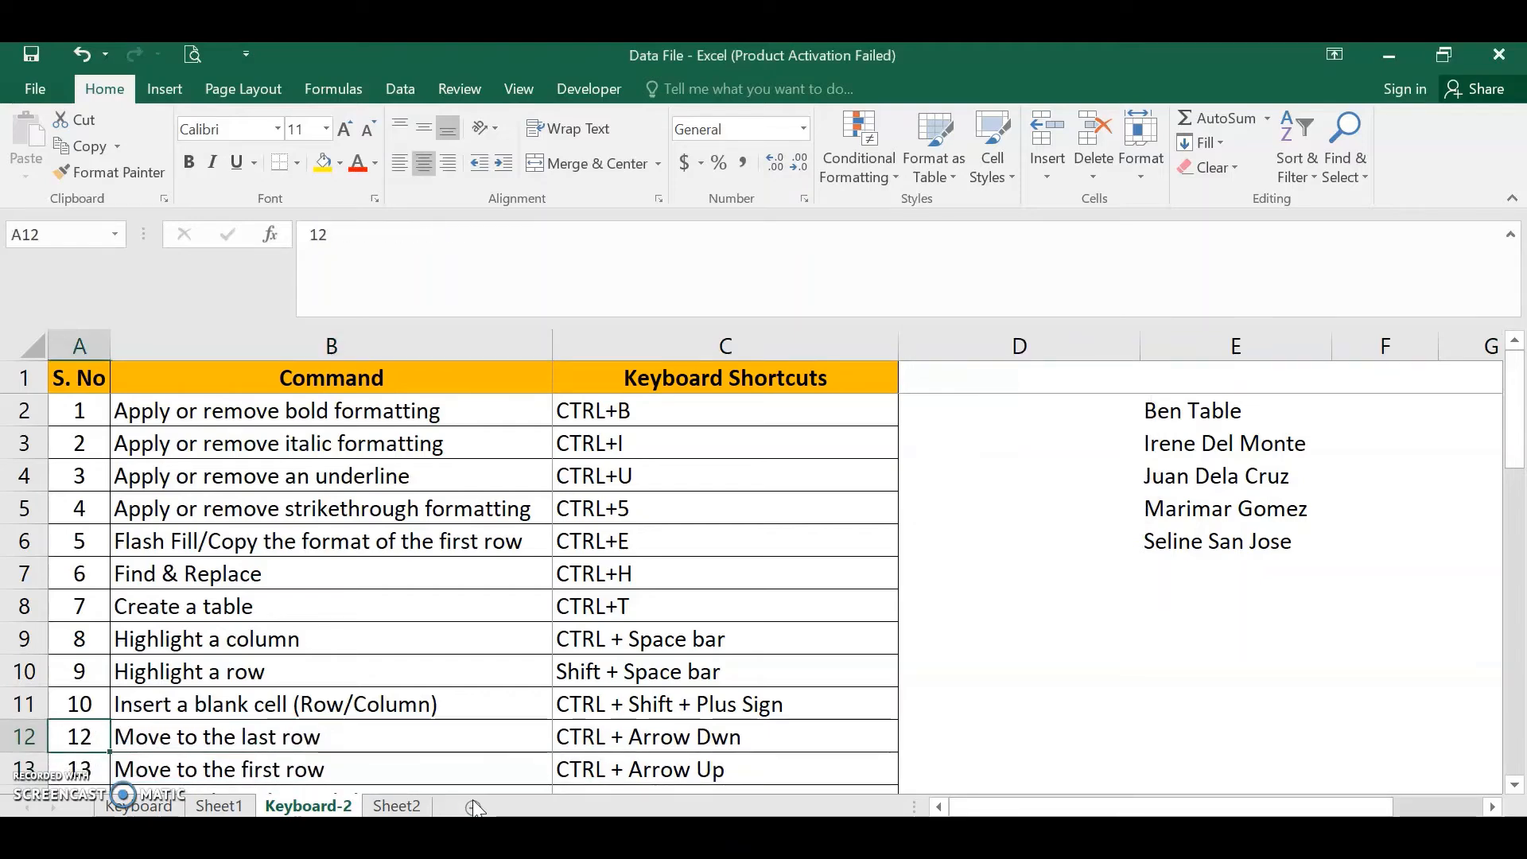
{"action": "key", "text": "Right"}
{"action": "key", "text": "Left"}
{"action": "key", "text": "Right"}
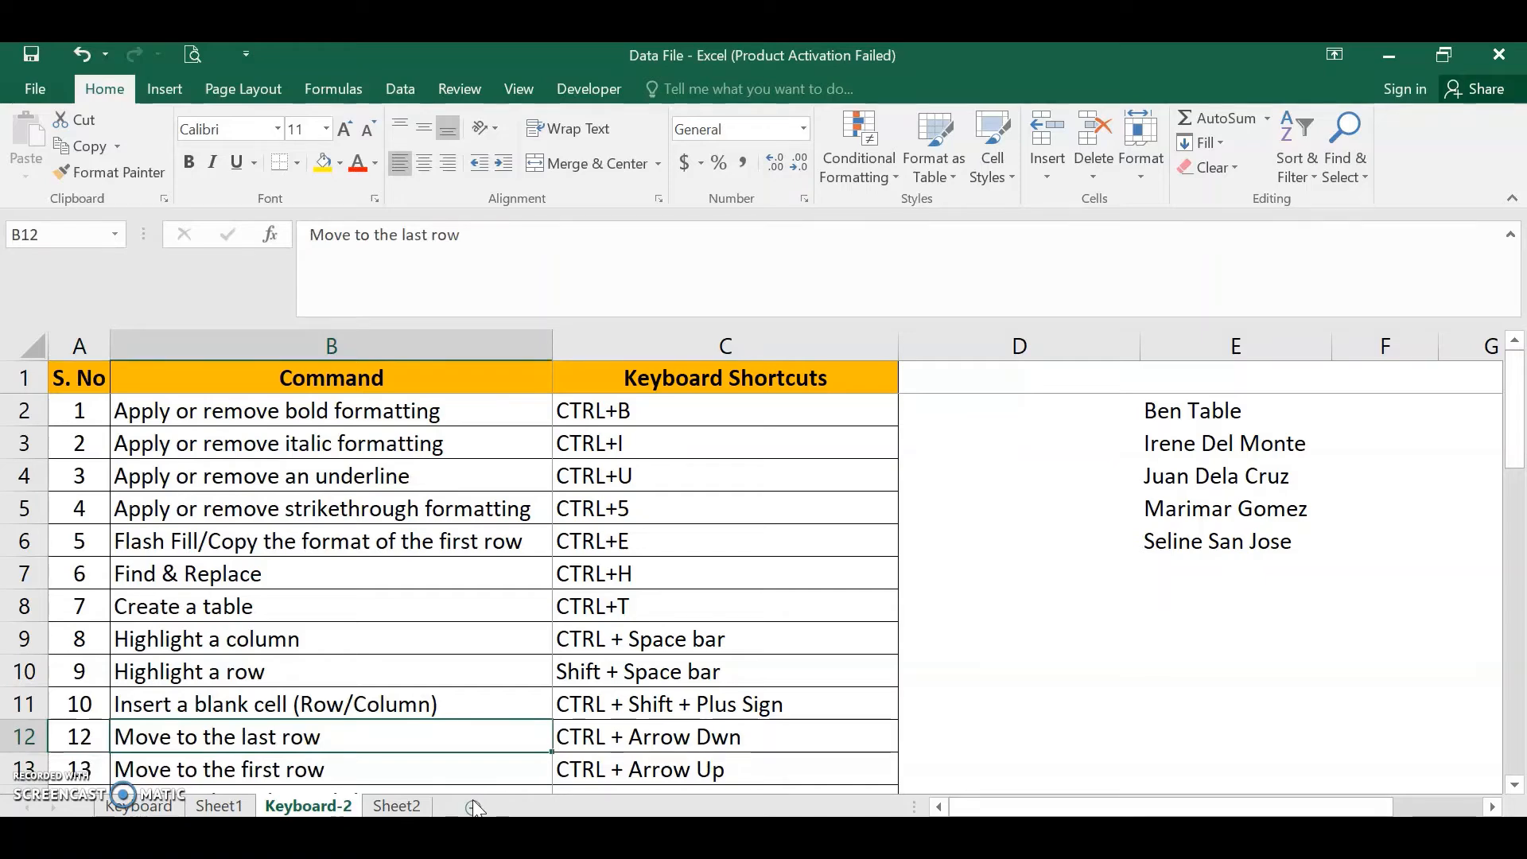
{"action": "key", "text": "ctrl+z"}
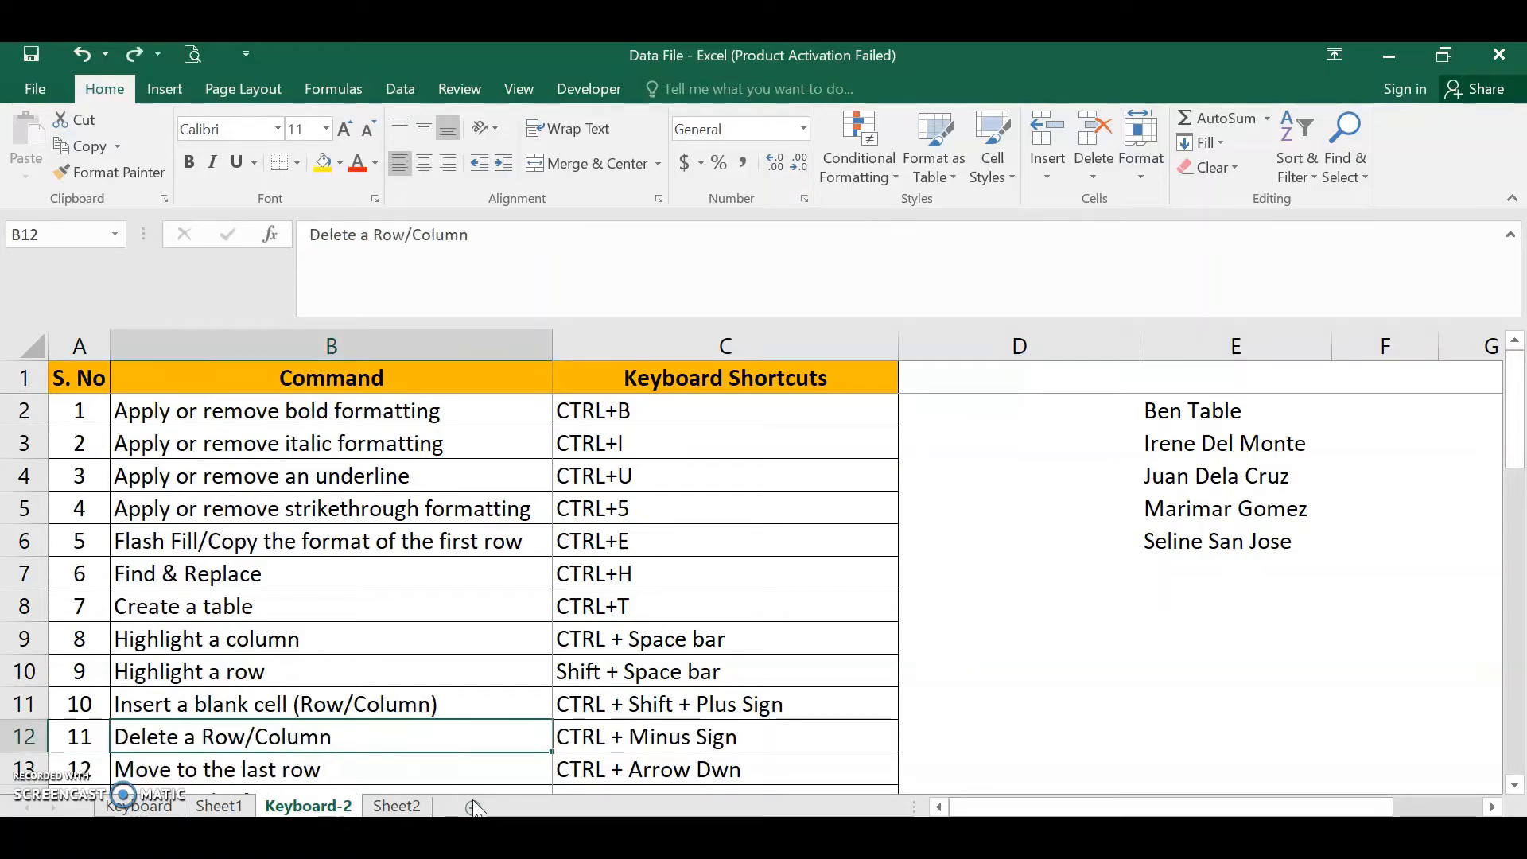
- Delete the entire column B from cell B13 through the Delete cells dialog, then undo the deletion
{"action": "key", "text": "Down"}
{"action": "key", "text": "Down"}
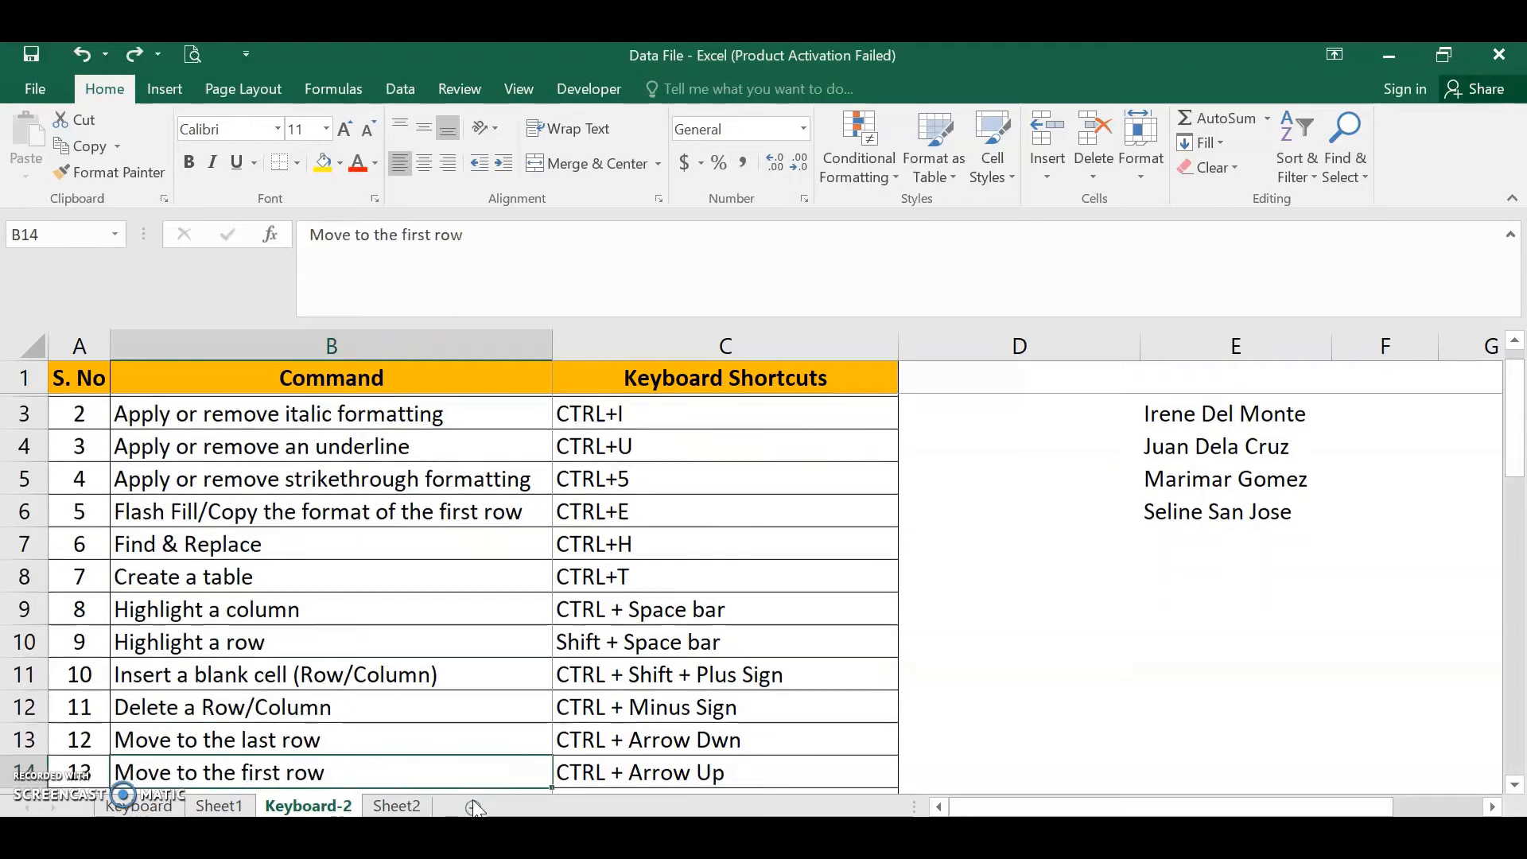
{"action": "key", "text": "Up"}
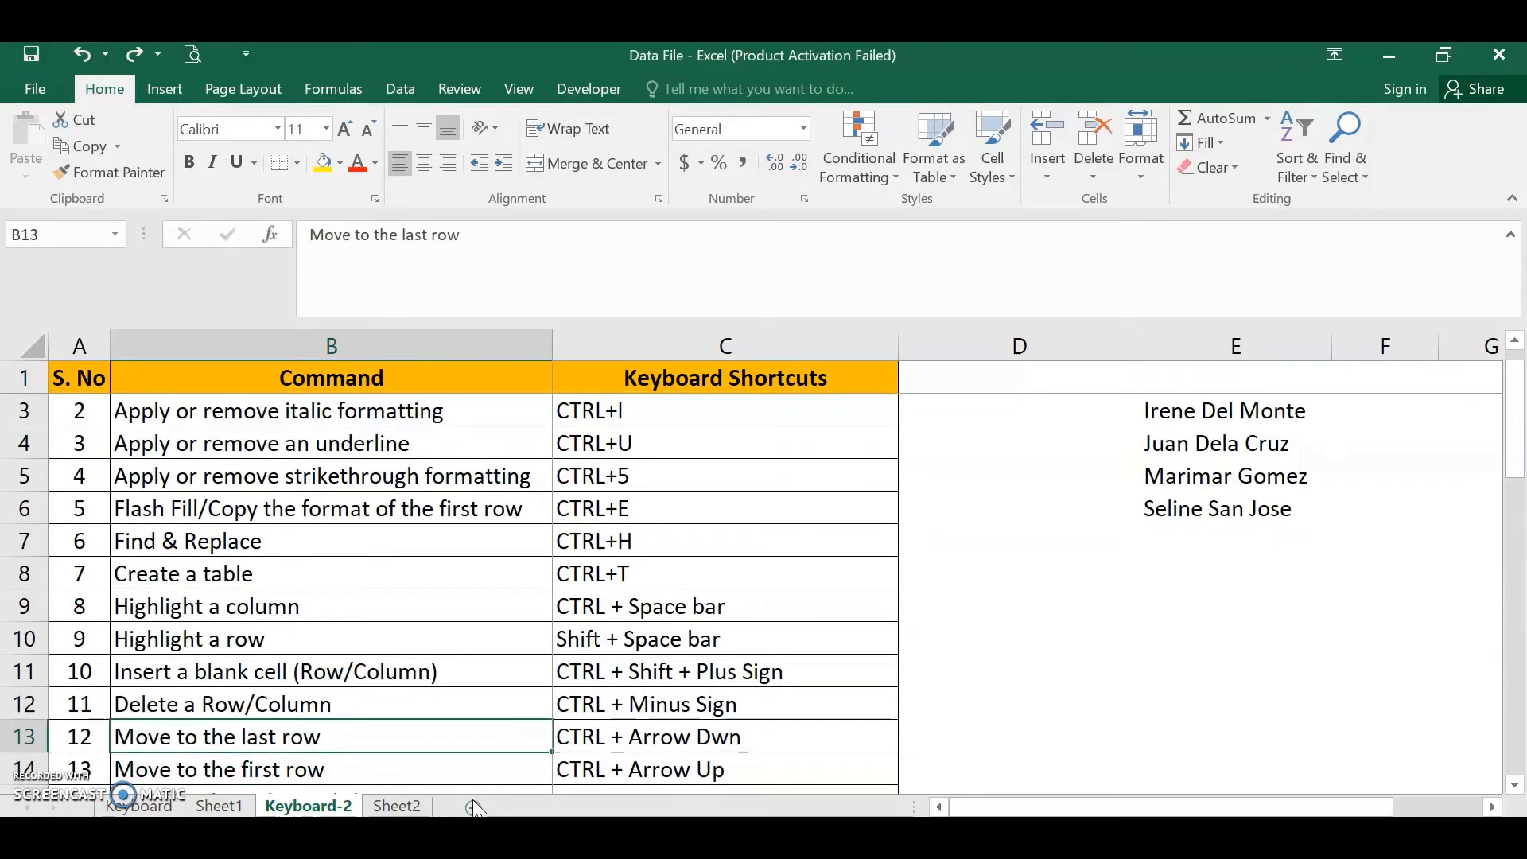
{"action": "key", "text": "ctrl+minus"}
{"action": "key", "text": "Down"}
{"action": "key", "text": "Down"}
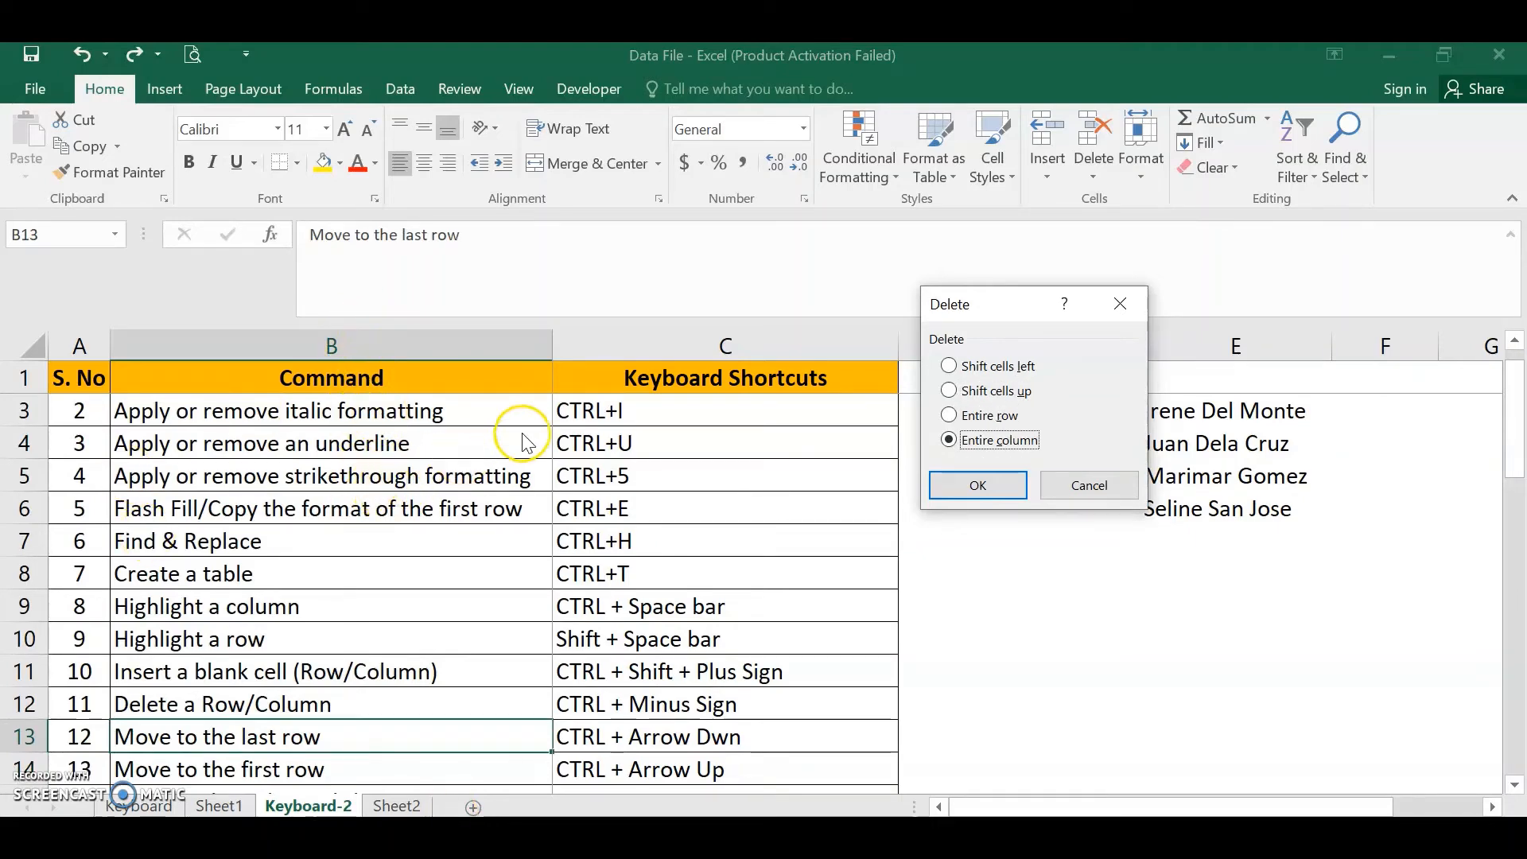
{"action": "key", "text": "Return"}
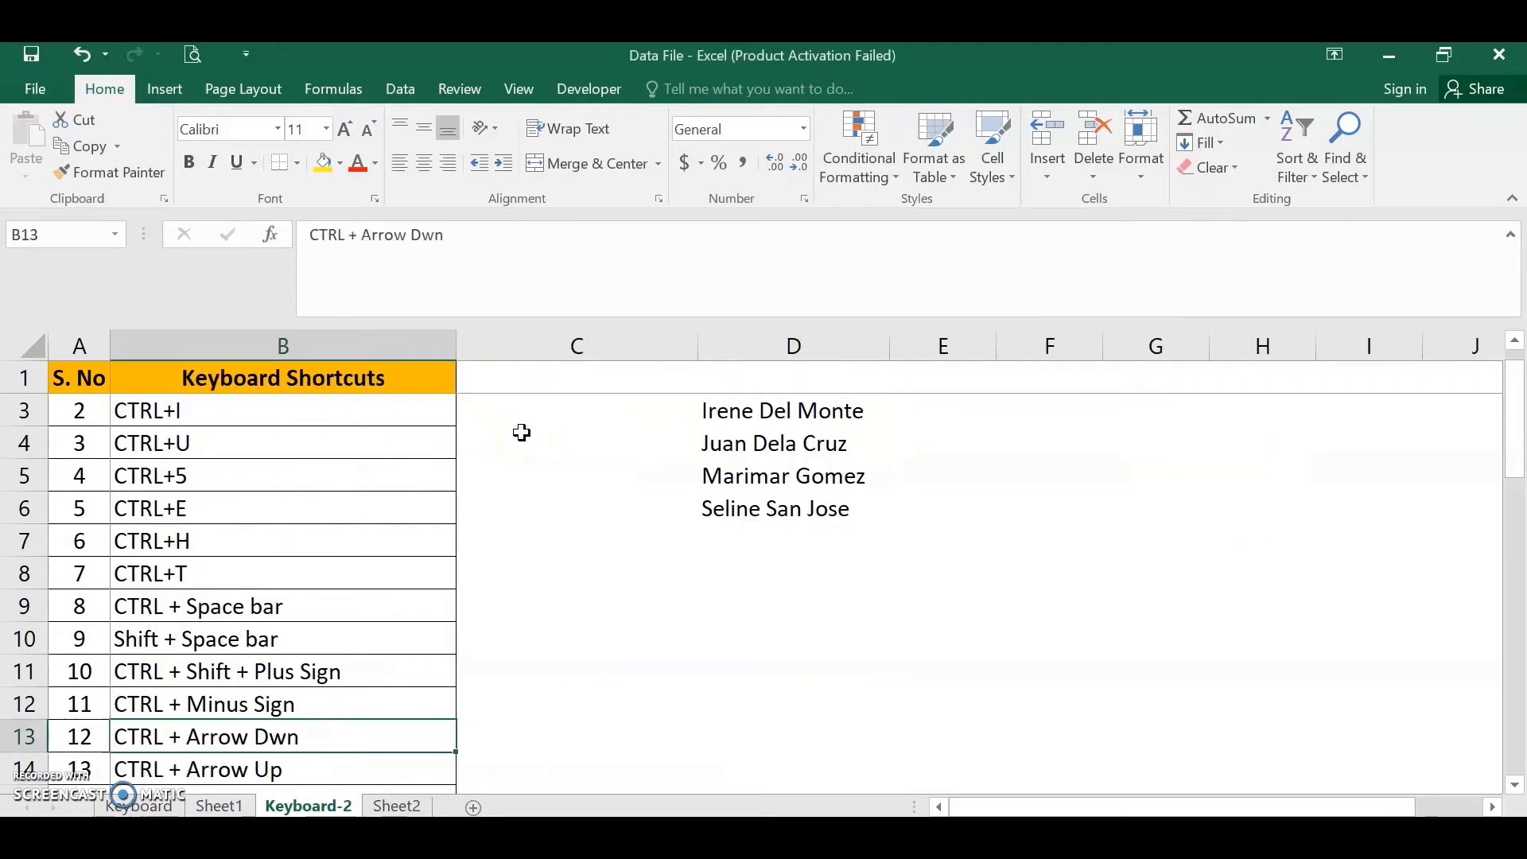
{"action": "key", "text": "ctrl+z"}
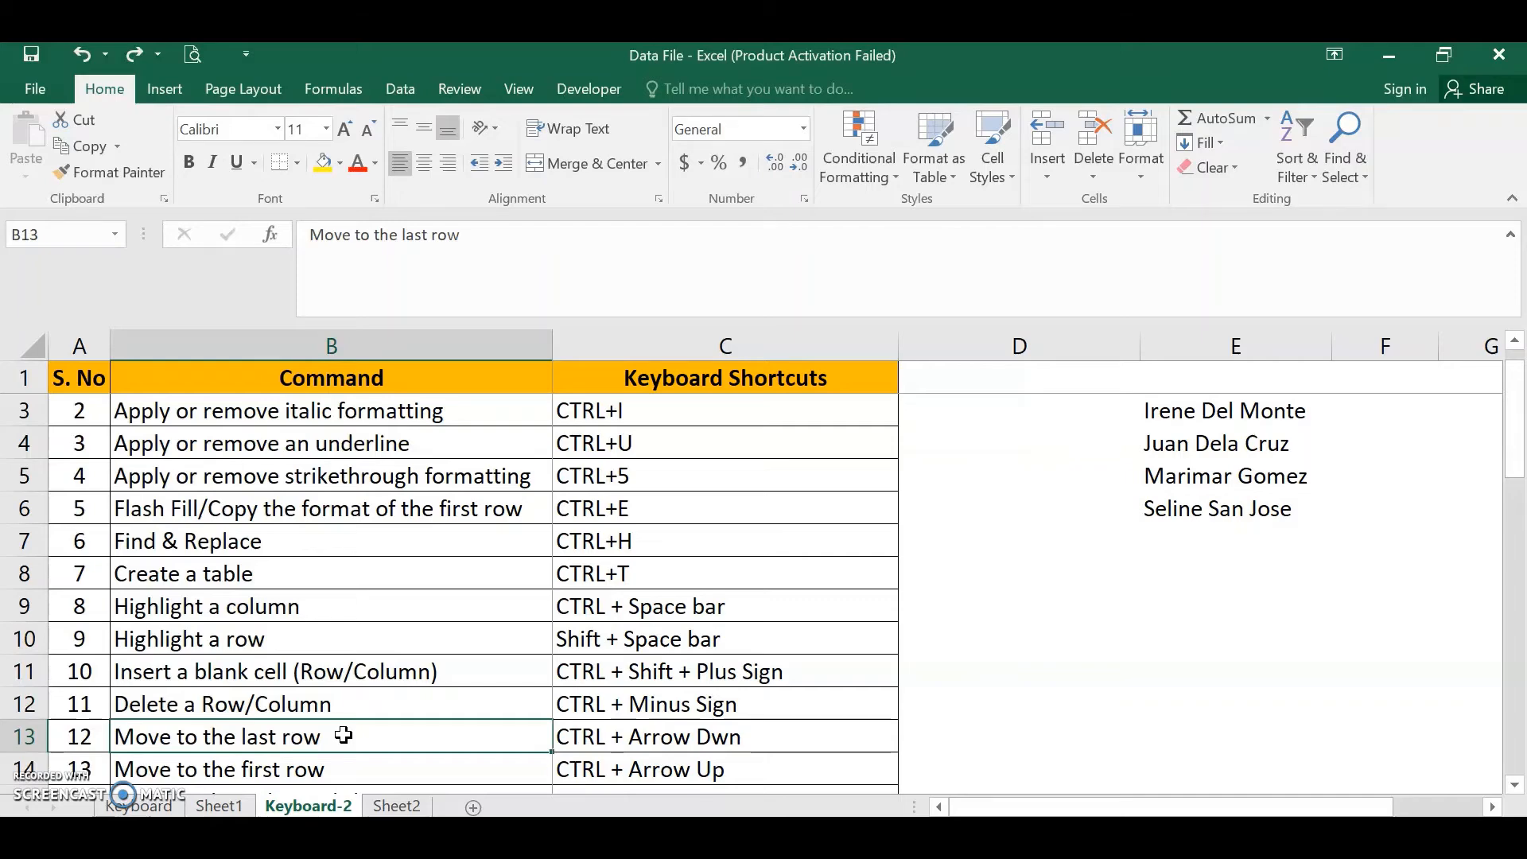
- Select the whole of row 10 and delete it, then undo the deletion
{"action": "key", "text": "Up"}
{"action": "key", "text": "Up"}
{"action": "key", "text": "Up"}
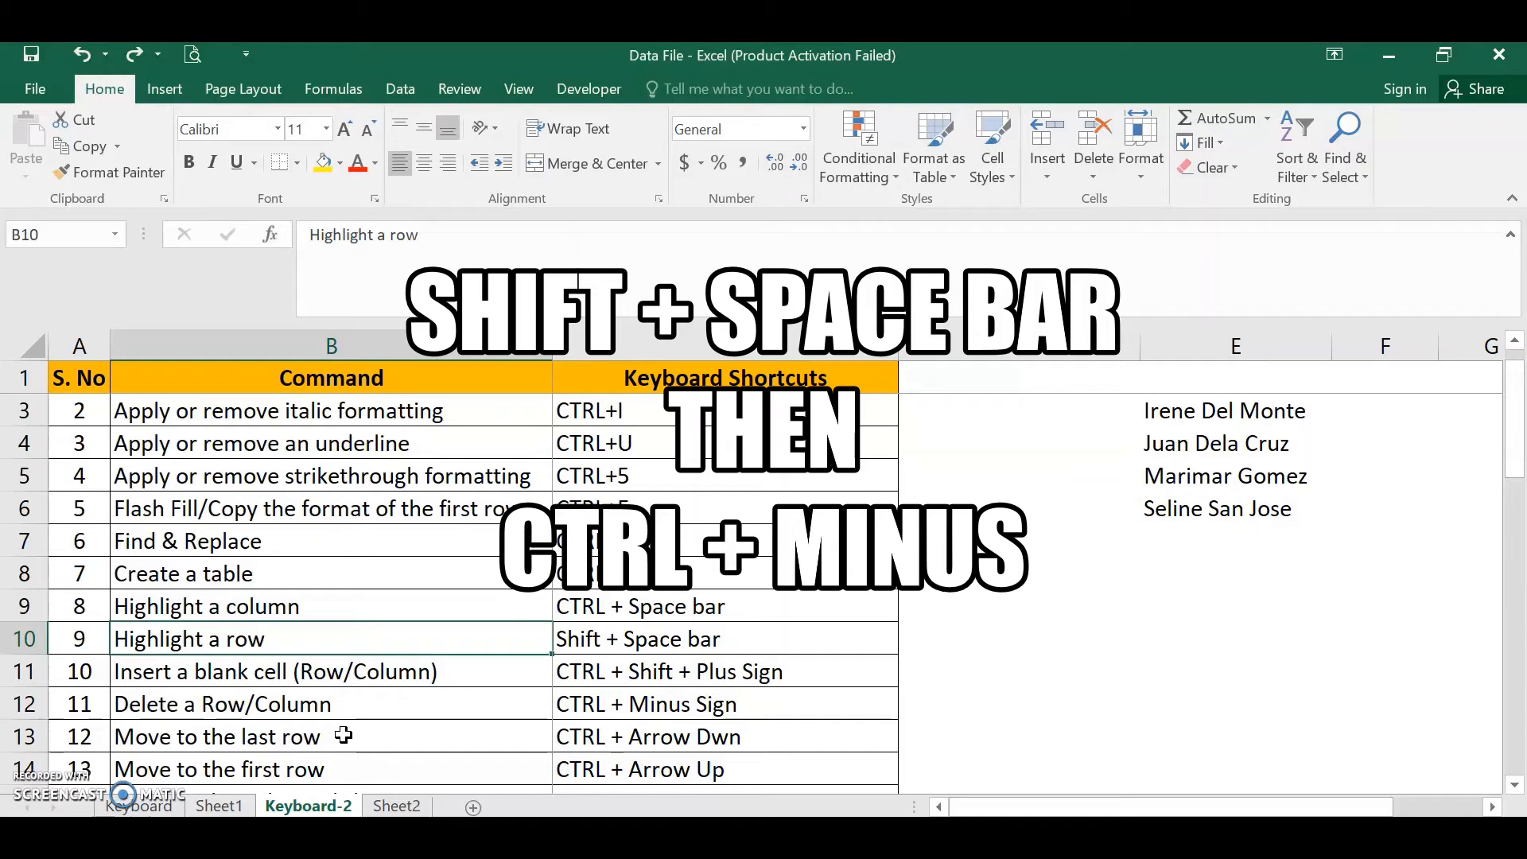
{"action": "key", "text": "shift+space"}
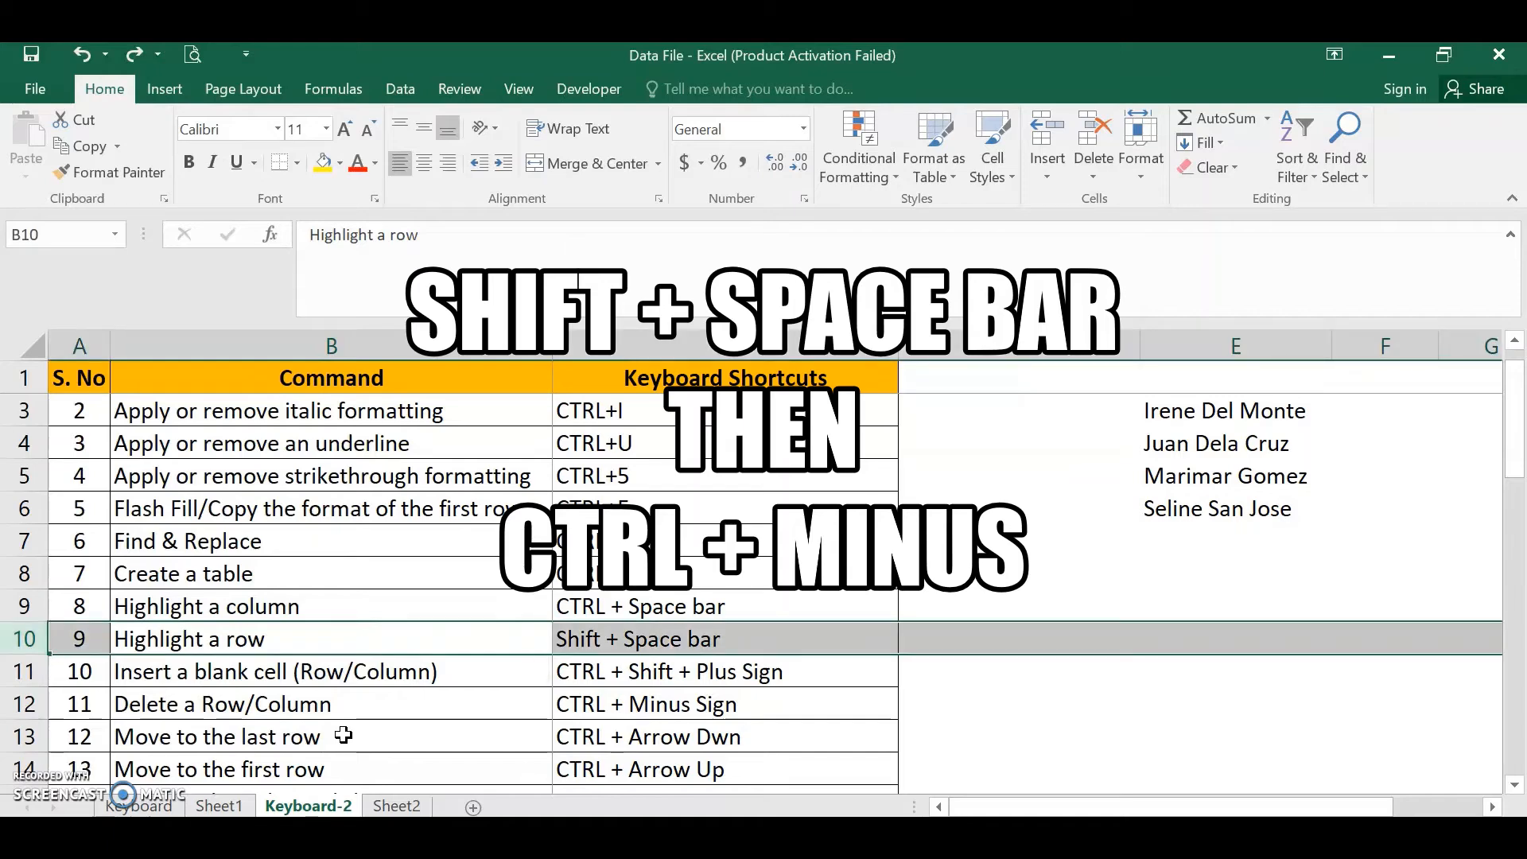
{"action": "key", "text": "ctrl+minus"}
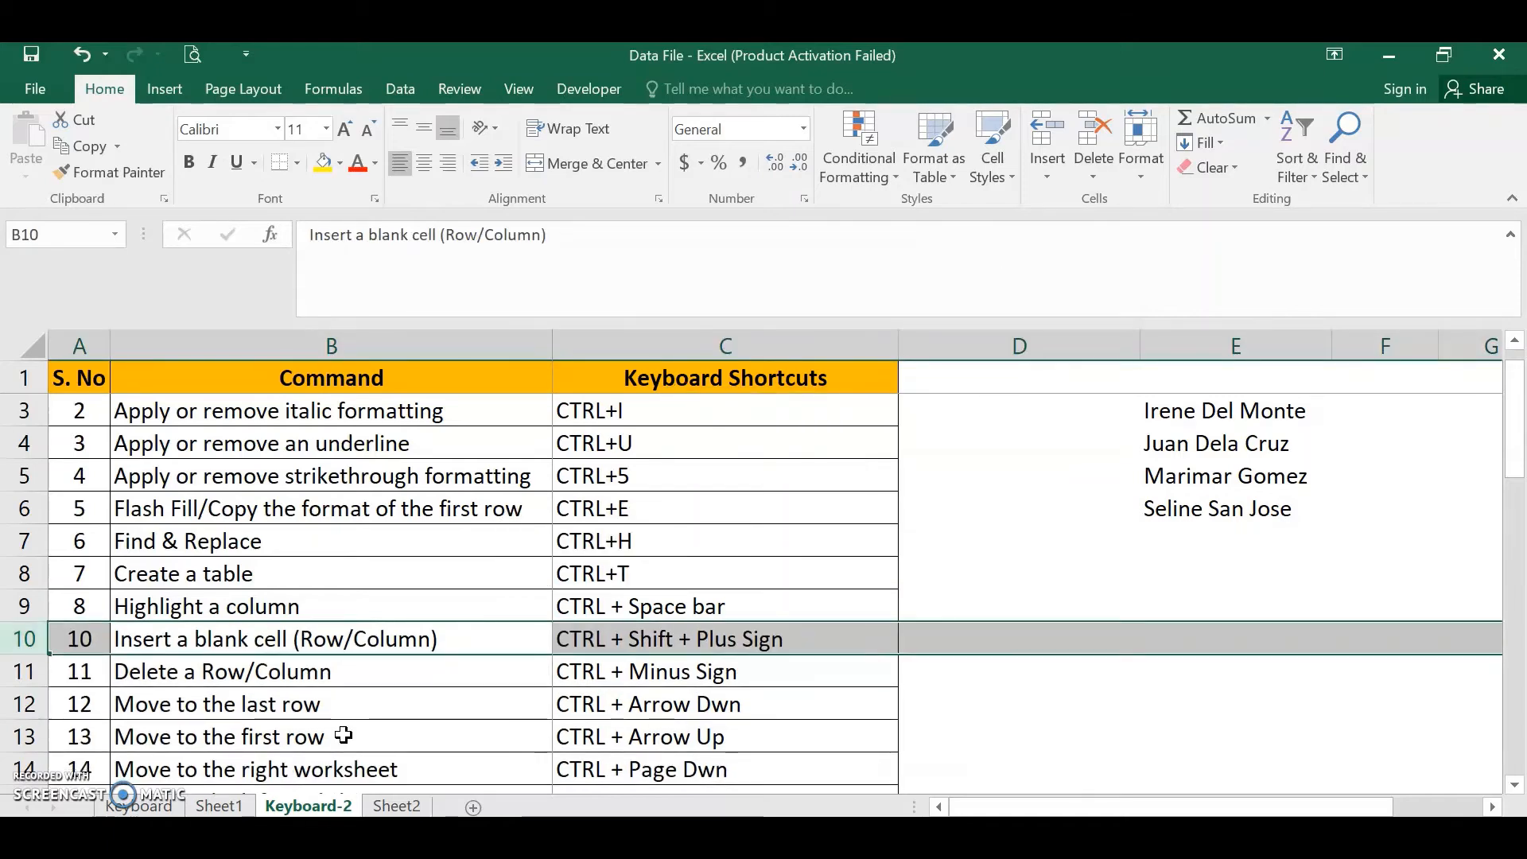
{"action": "key", "text": "ctrl+z"}
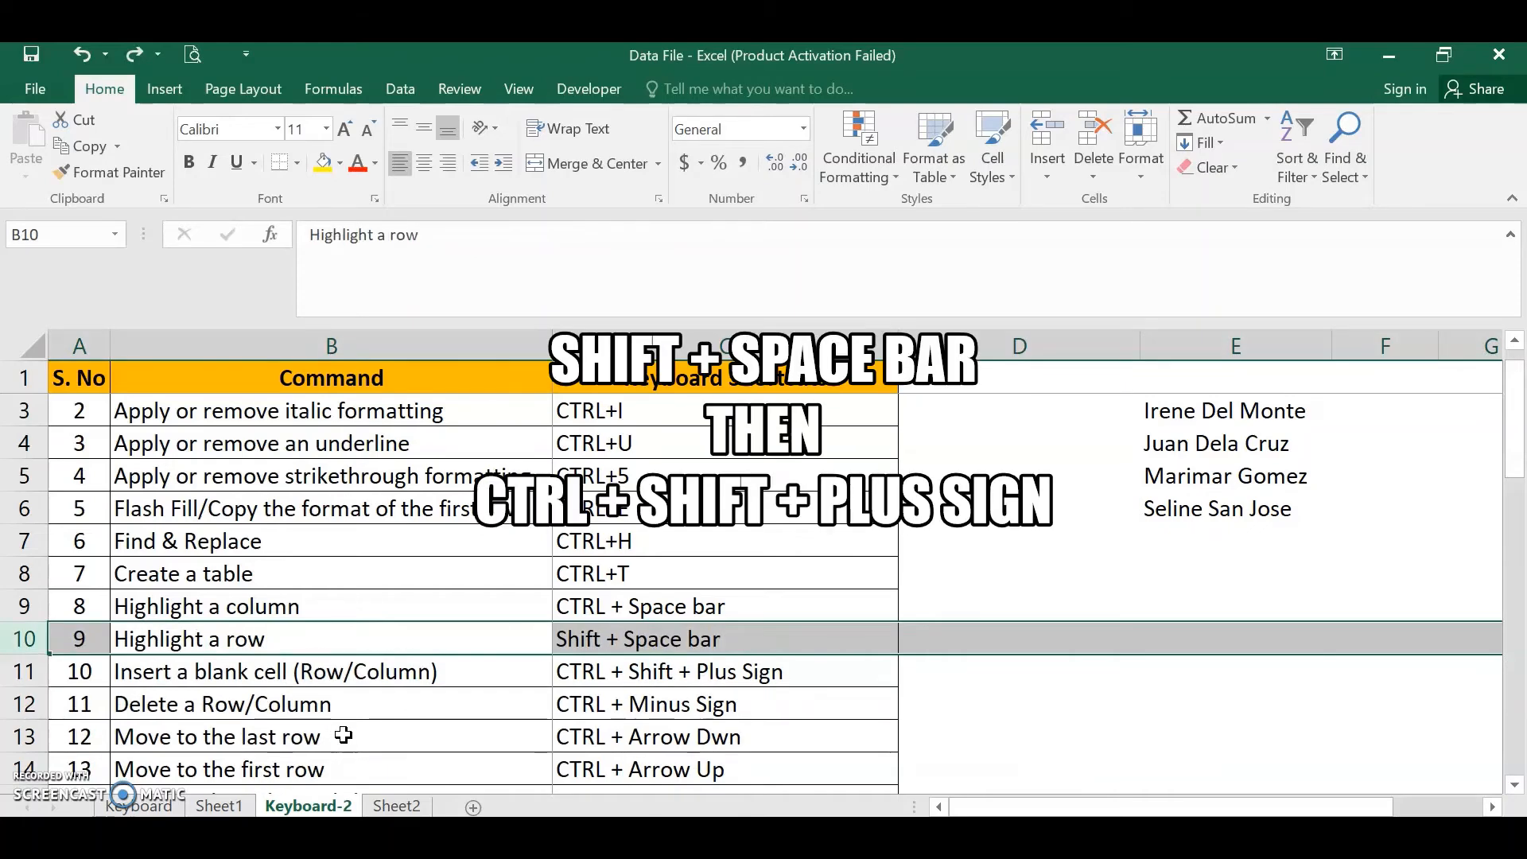
- Select the whole of row 10 and insert a blank row above it, then undo the insertion
{"action": "key", "text": "Down"}
{"action": "key", "text": "Up"}
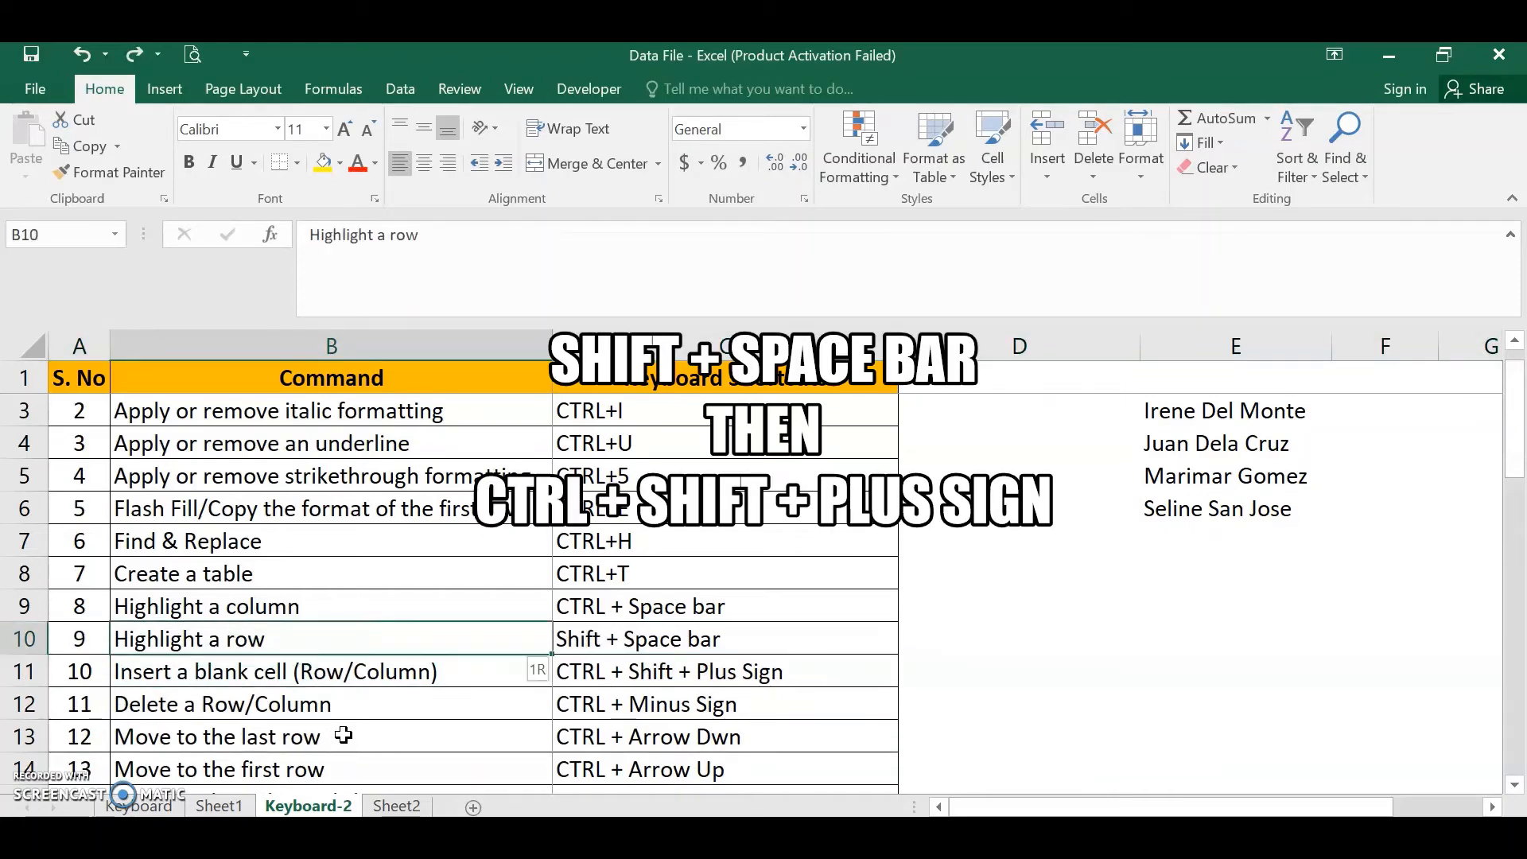
{"action": "key", "text": "shift+space"}
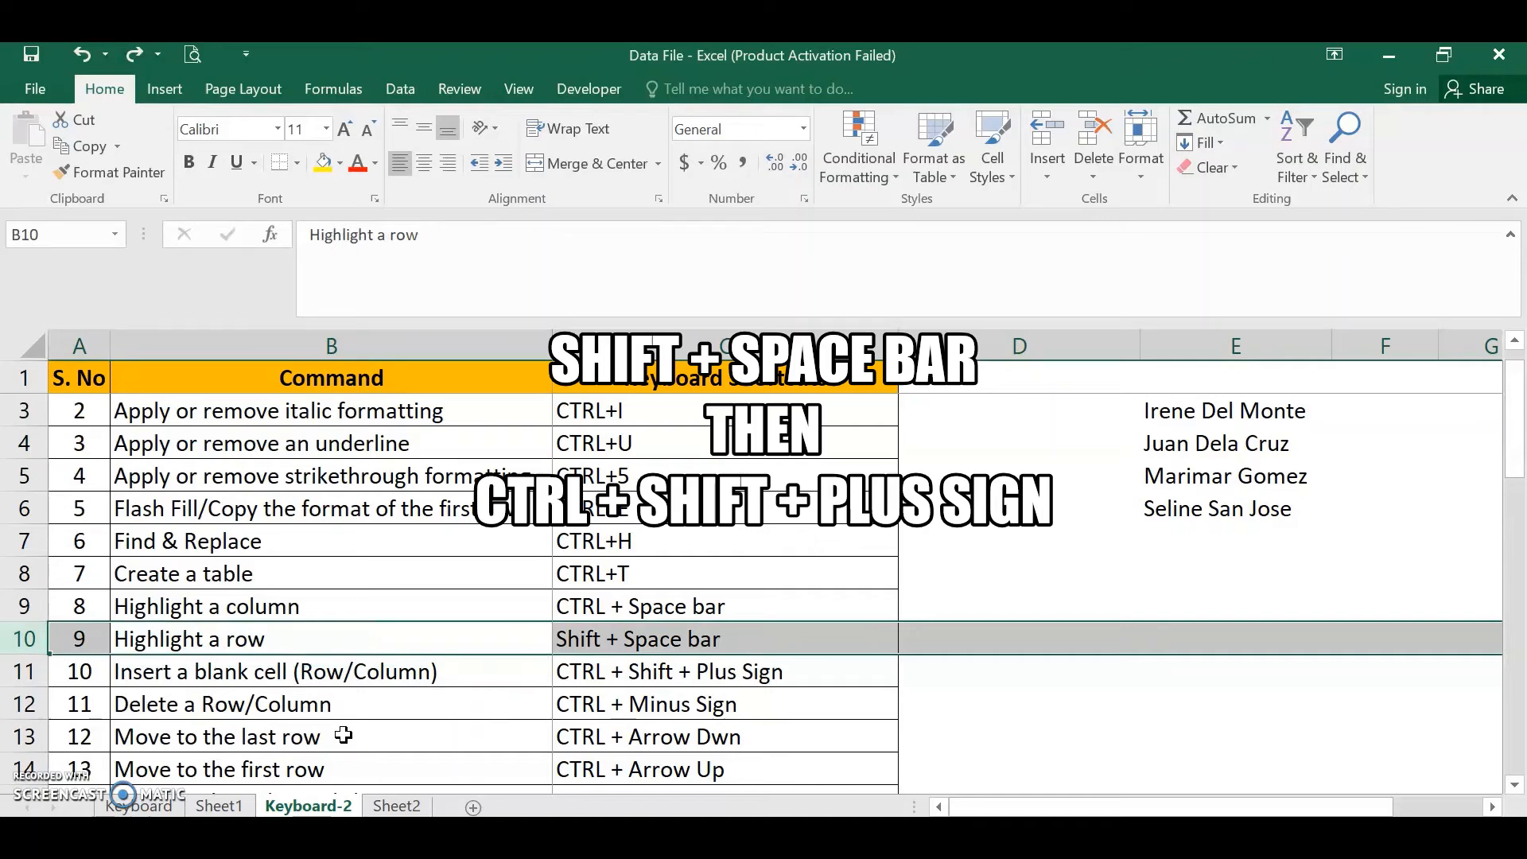
{"action": "key", "text": "ctrl+shift+plus"}
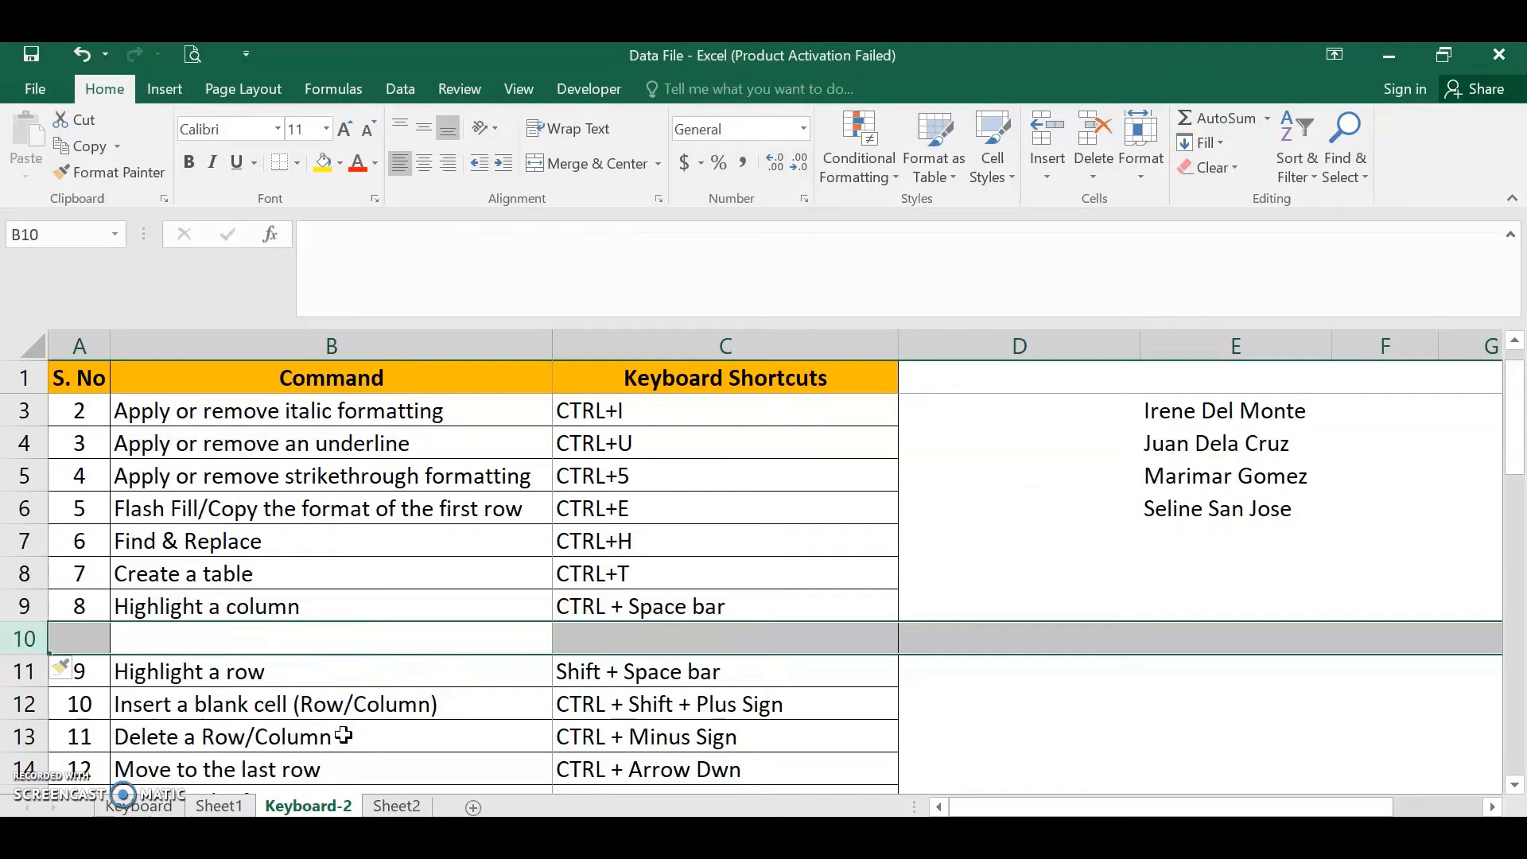
{"action": "key", "text": "ctrl+z"}
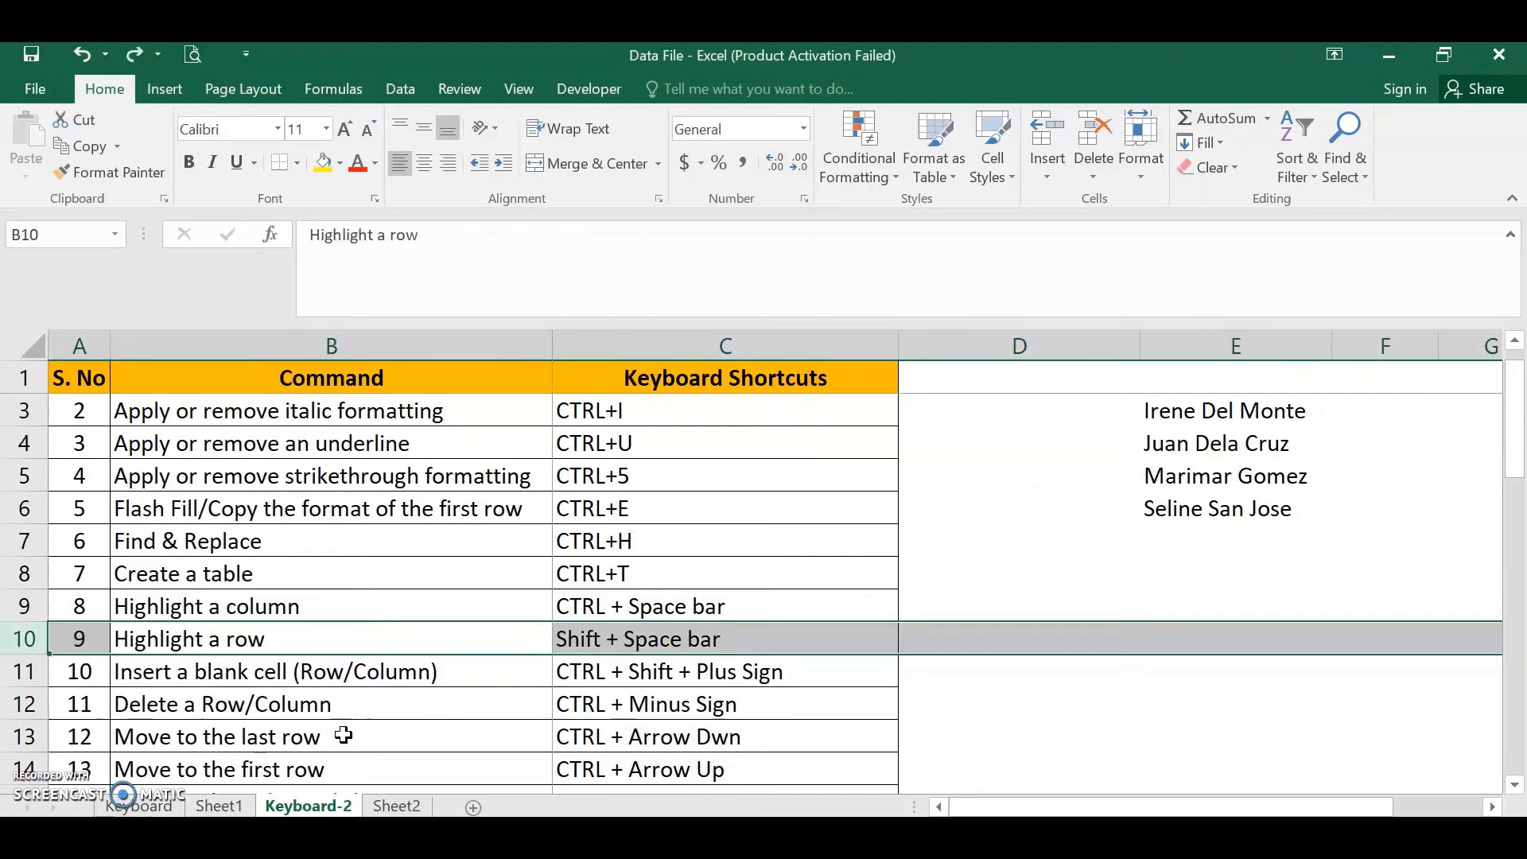
- Select the whole of column B, insert a blank column before it, then delete that inserted column
{"action": "key", "text": "Down"}
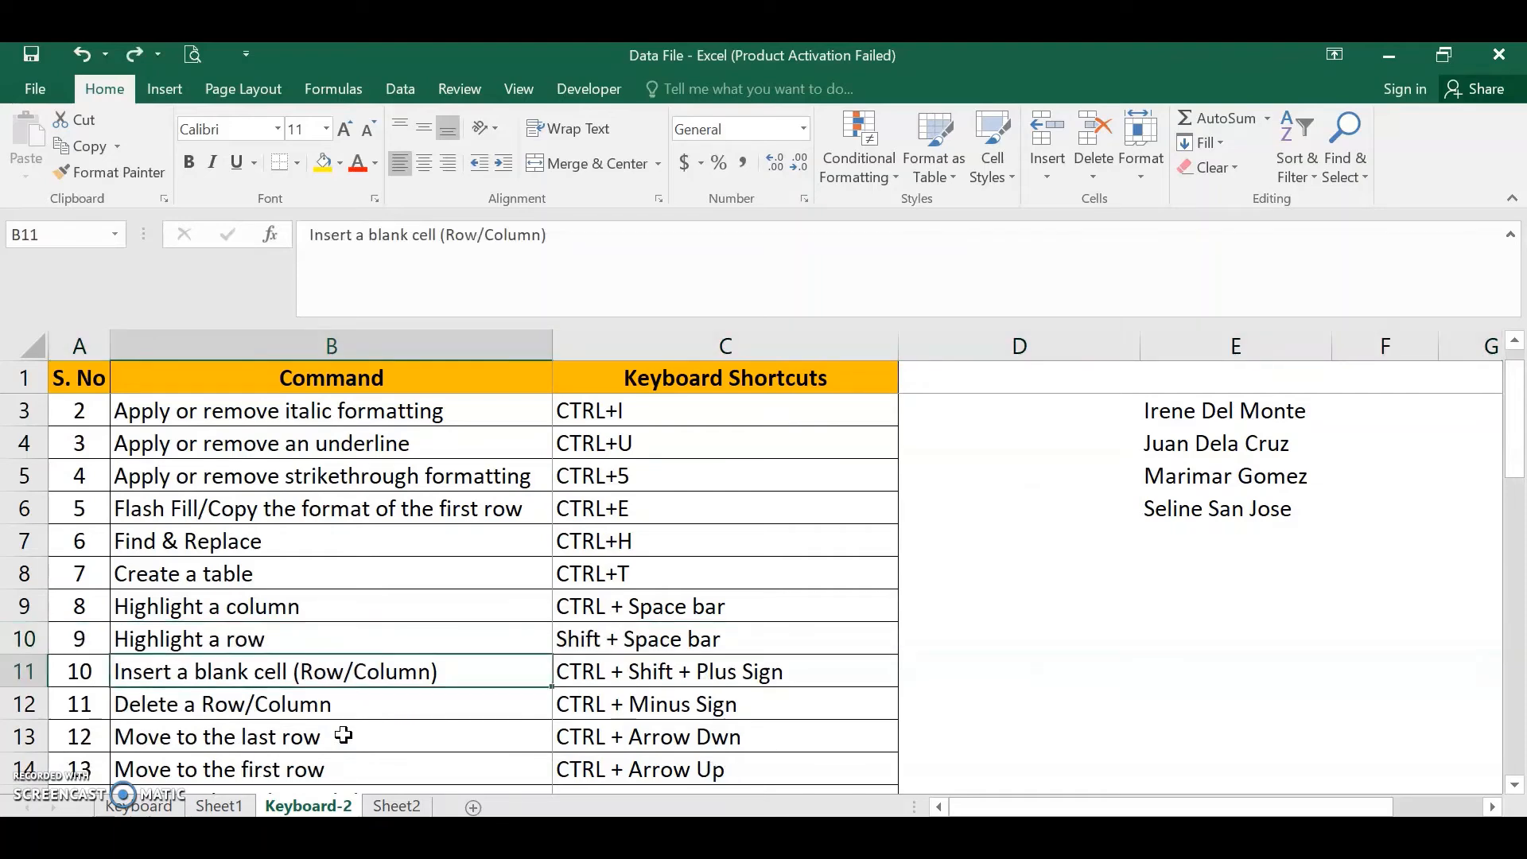
{"action": "key", "text": "ctrl+space"}
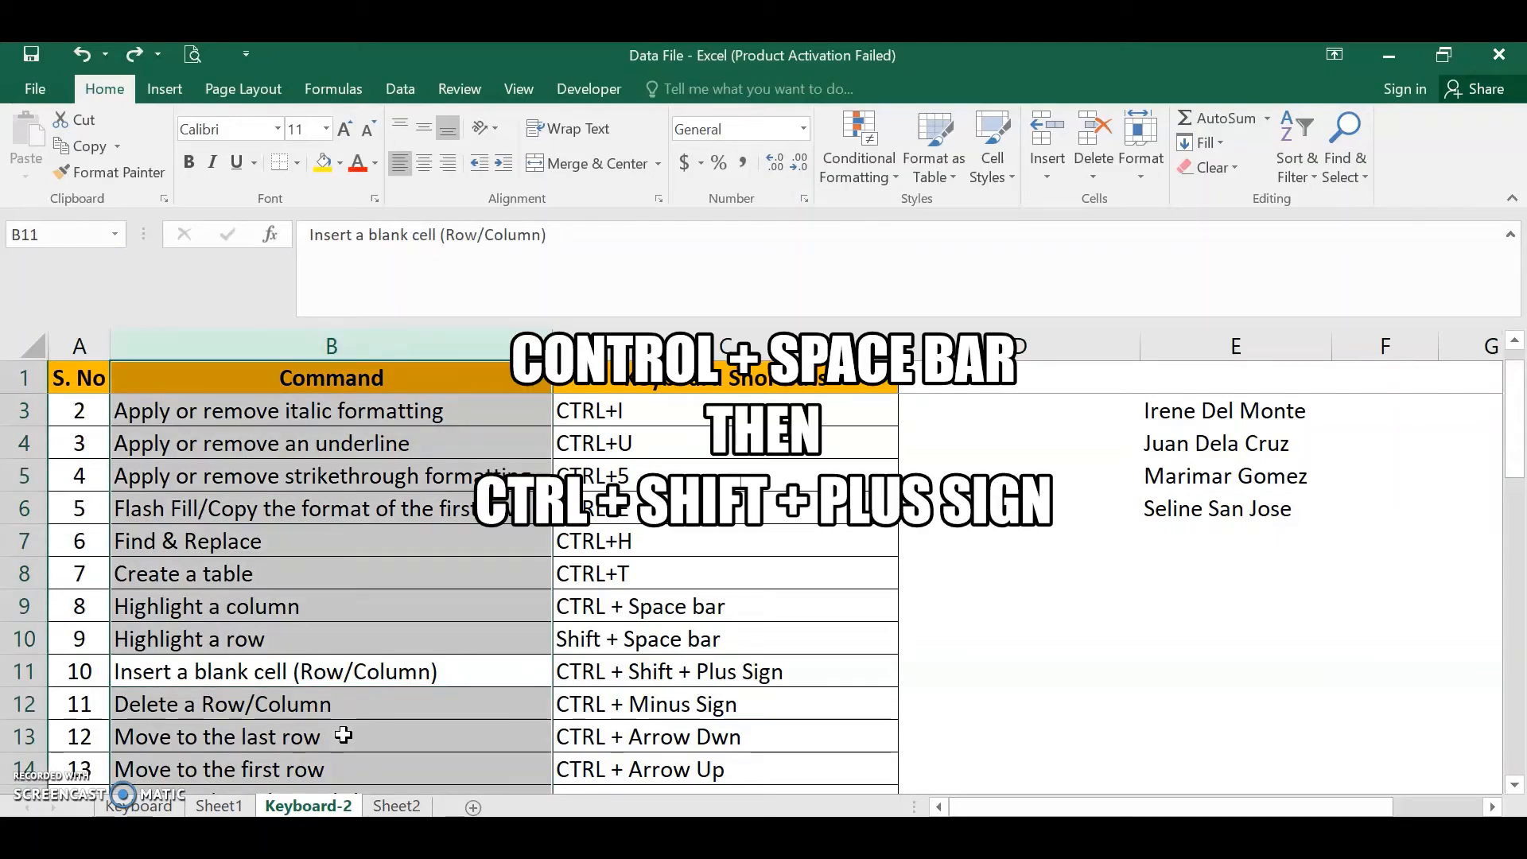
{"action": "key", "text": "ctrl+shift+plus"}
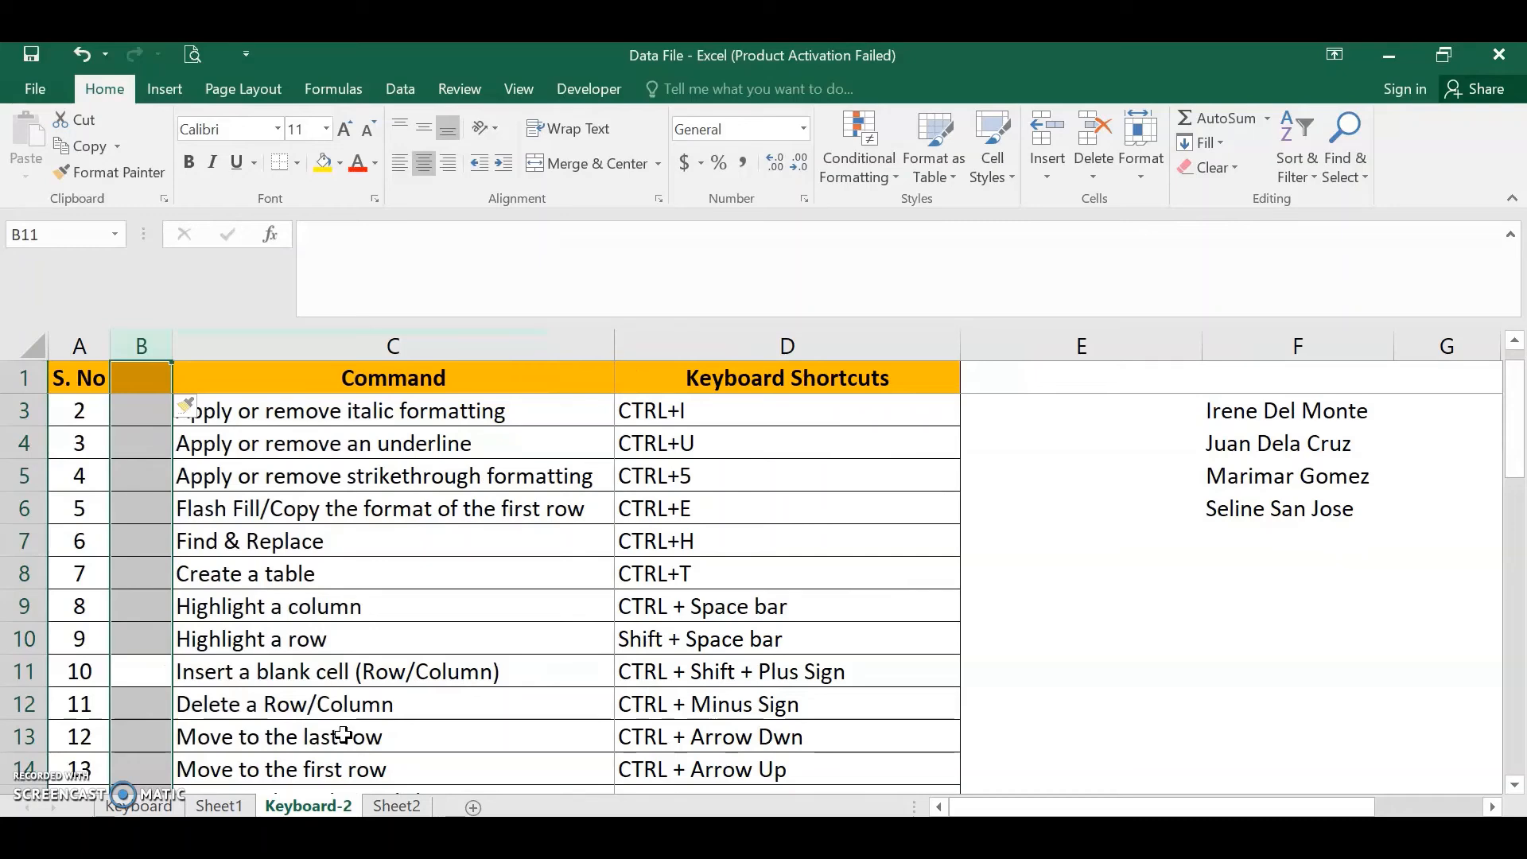
{"action": "key", "text": "ctrl+minus"}
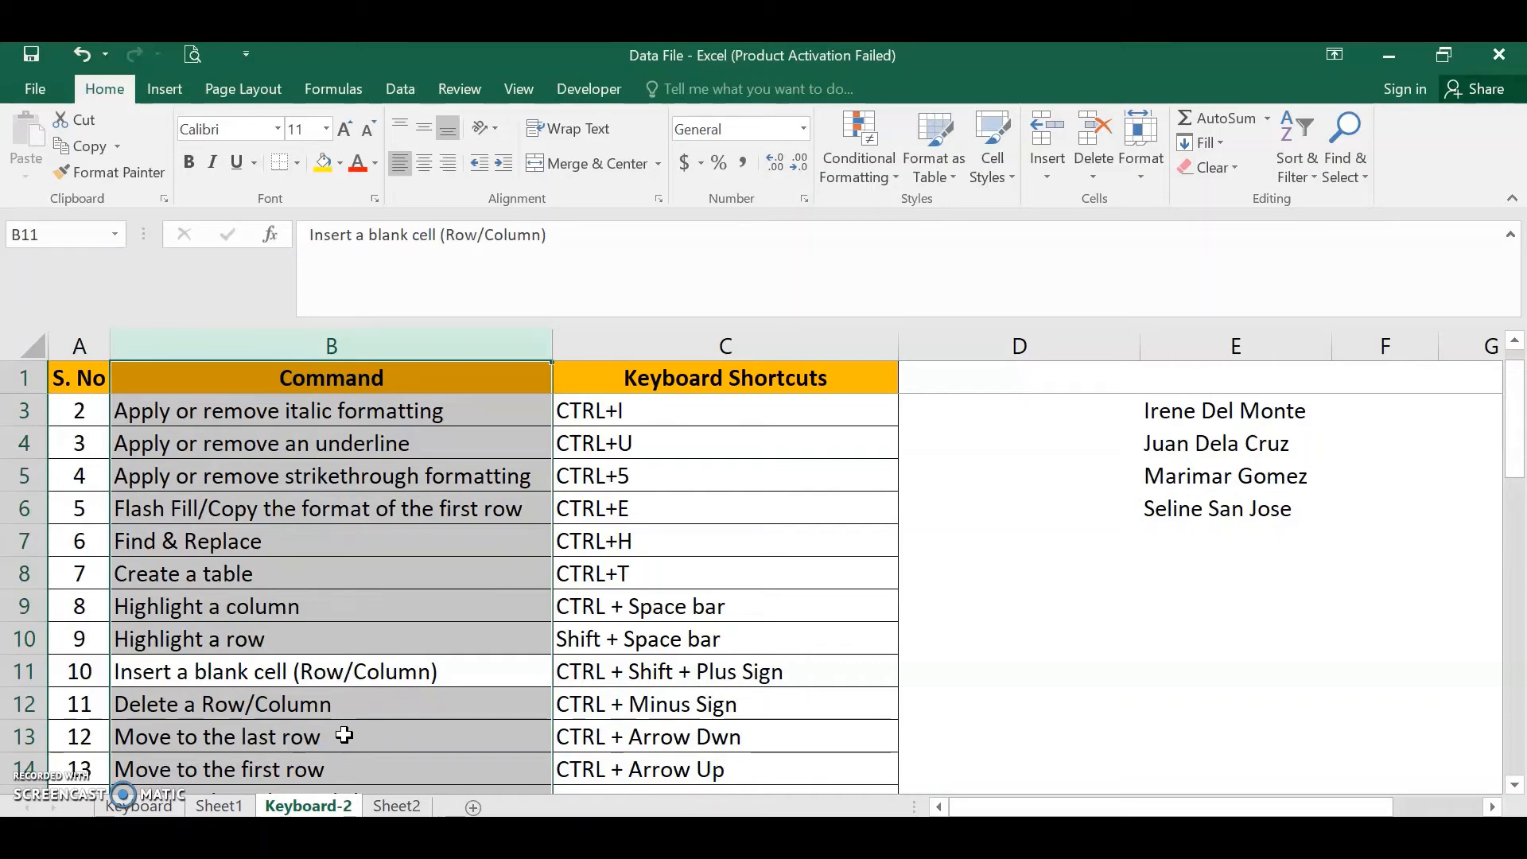
{"action": "left_click", "coordinate": [349, 735]}
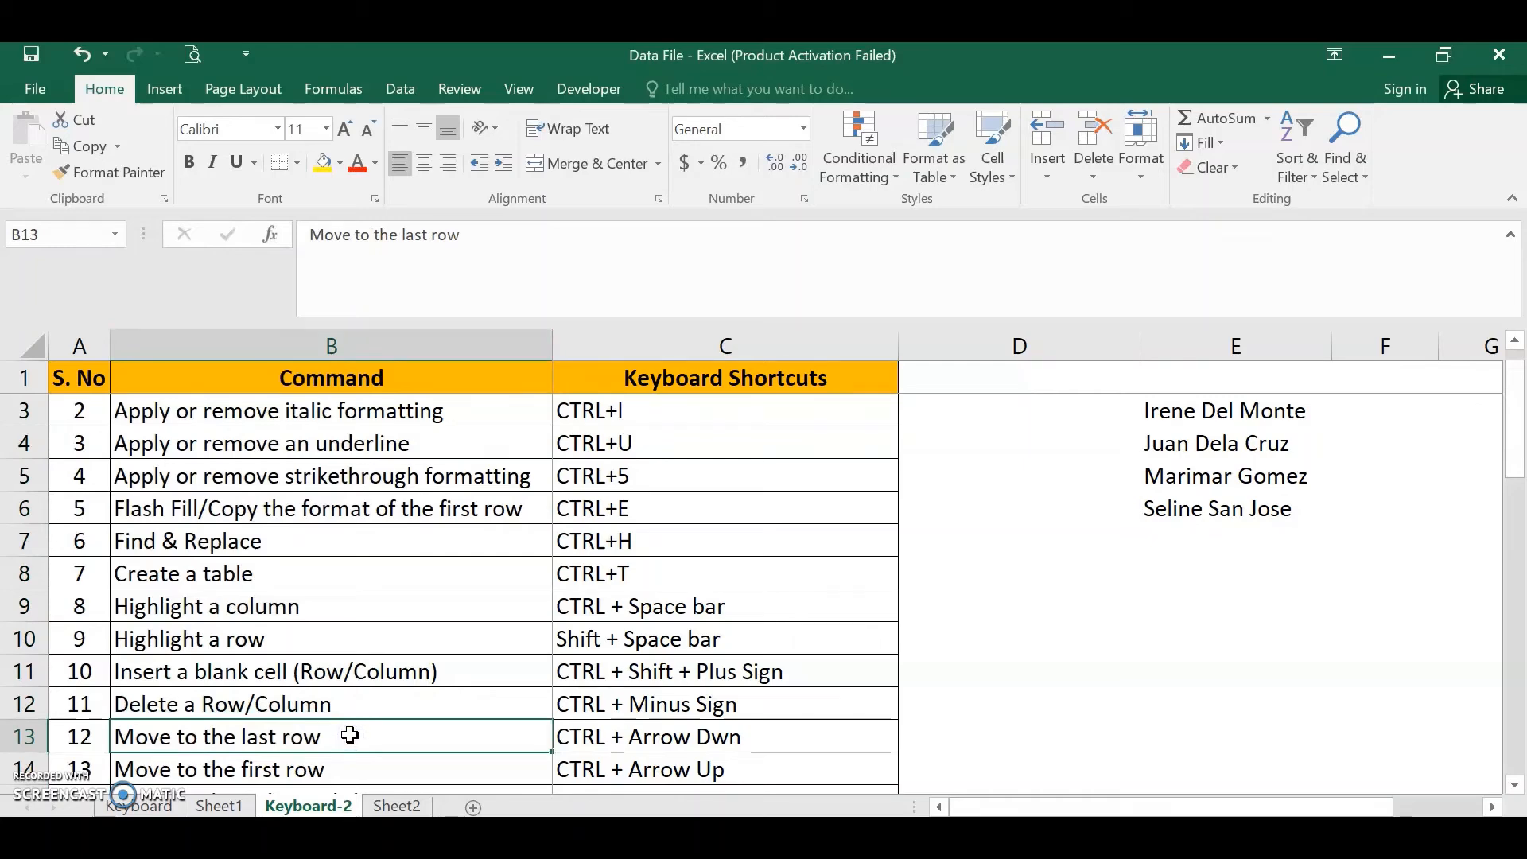
{"action": "key", "text": "Left"}
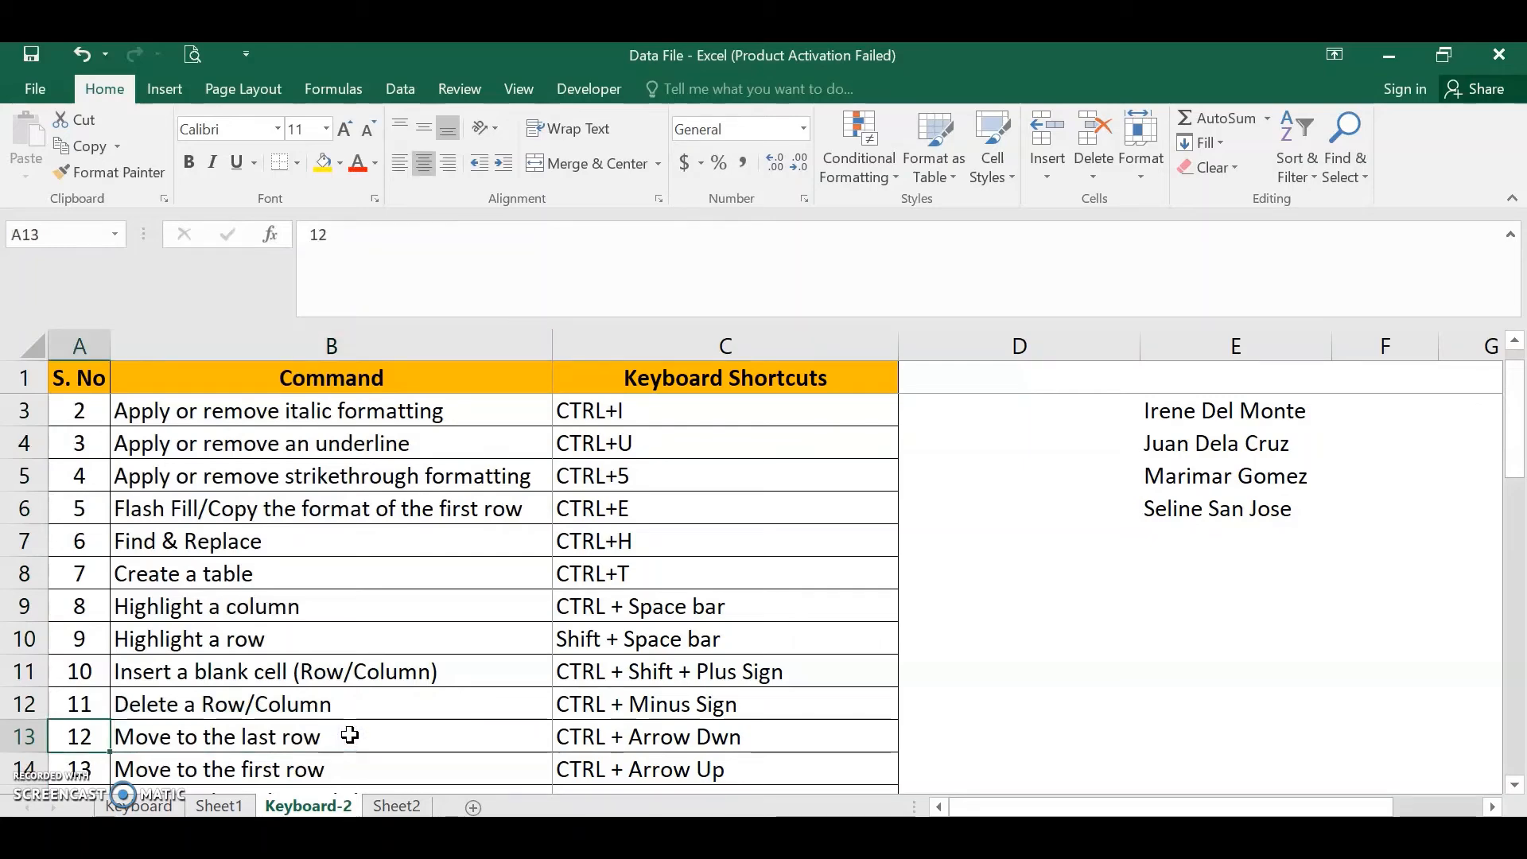
{"action": "key", "text": "Right"}
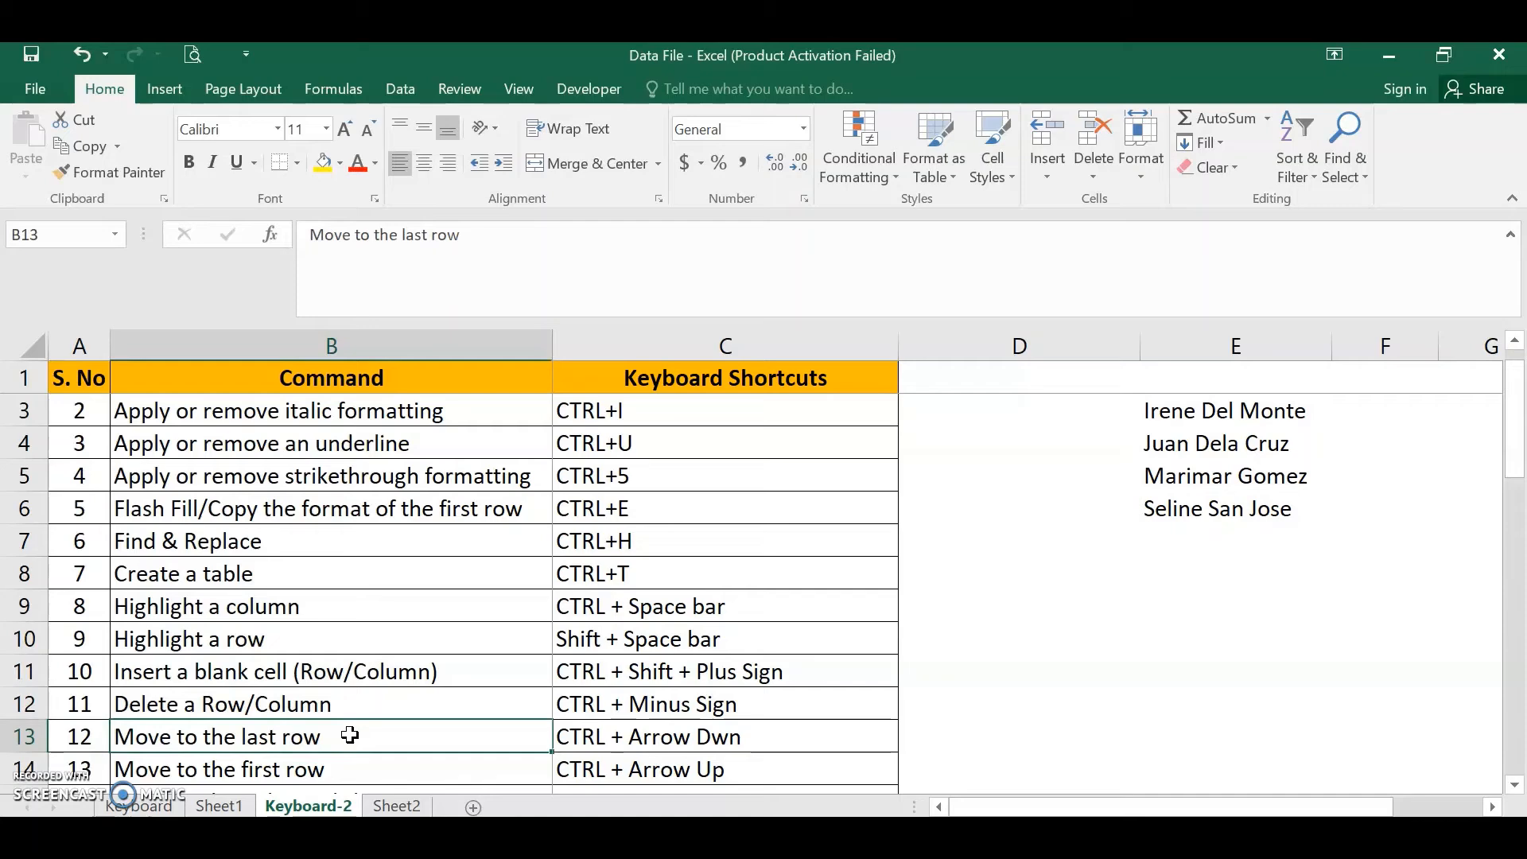
{"action": "key", "text": "Left"}
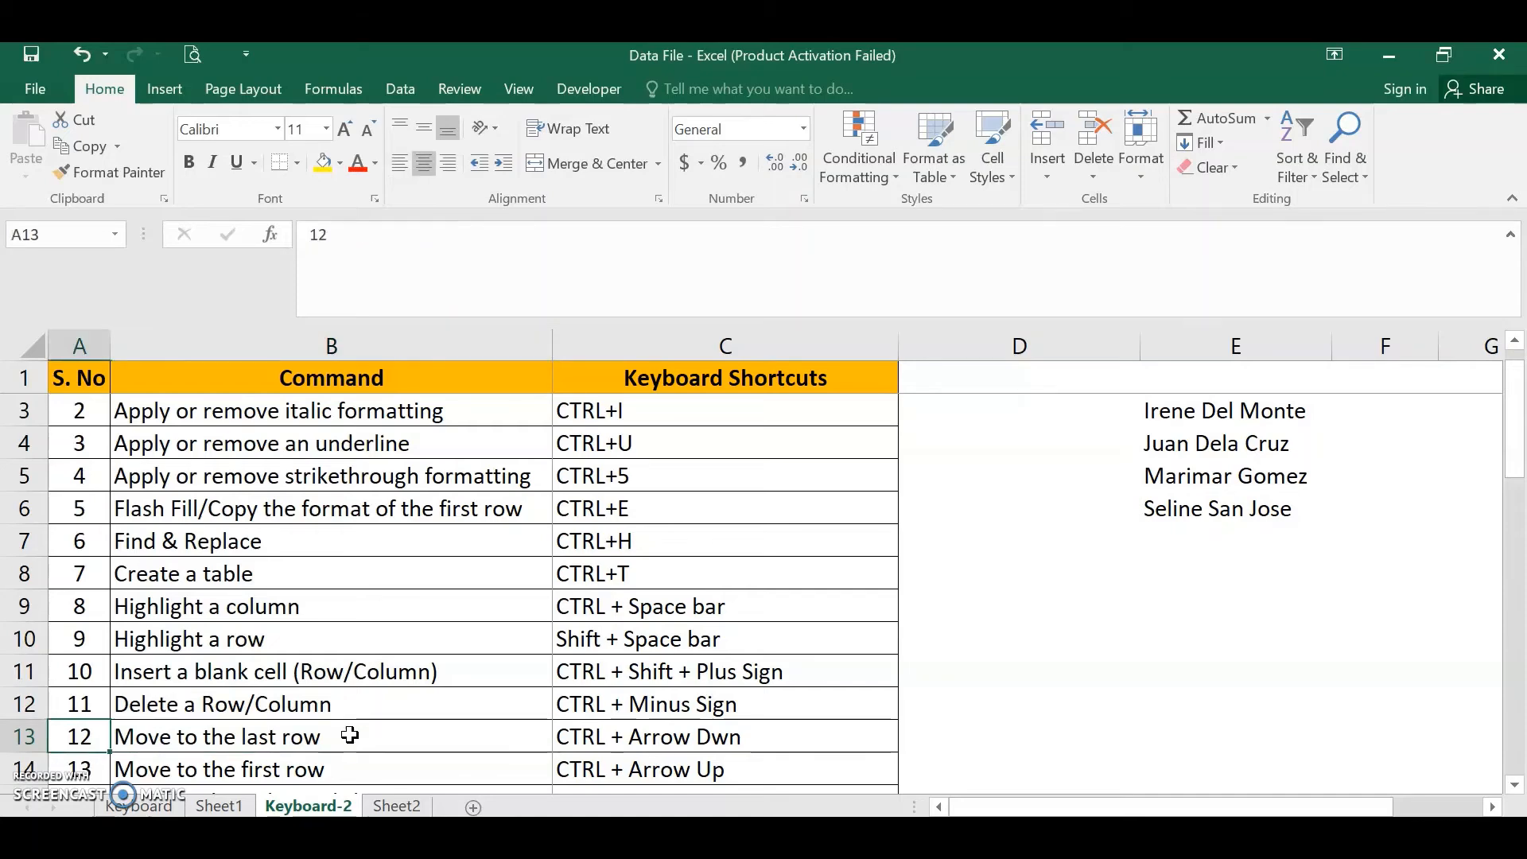
{"action": "key", "text": "Right"}
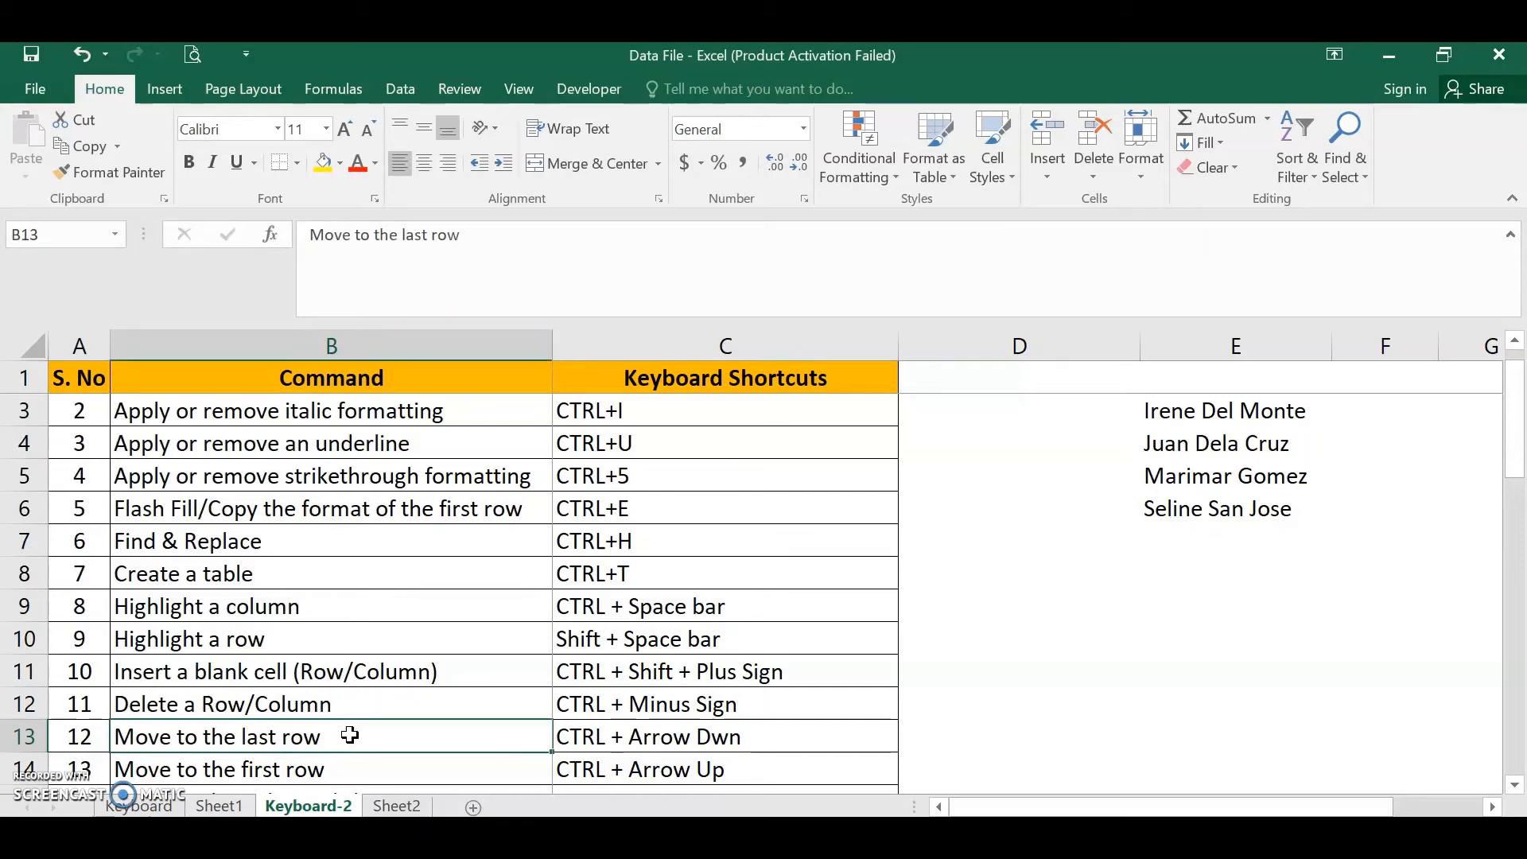
- Jump from the current cell to the last row of the list in column B
{"action": "key", "text": "ctrl+Down"}
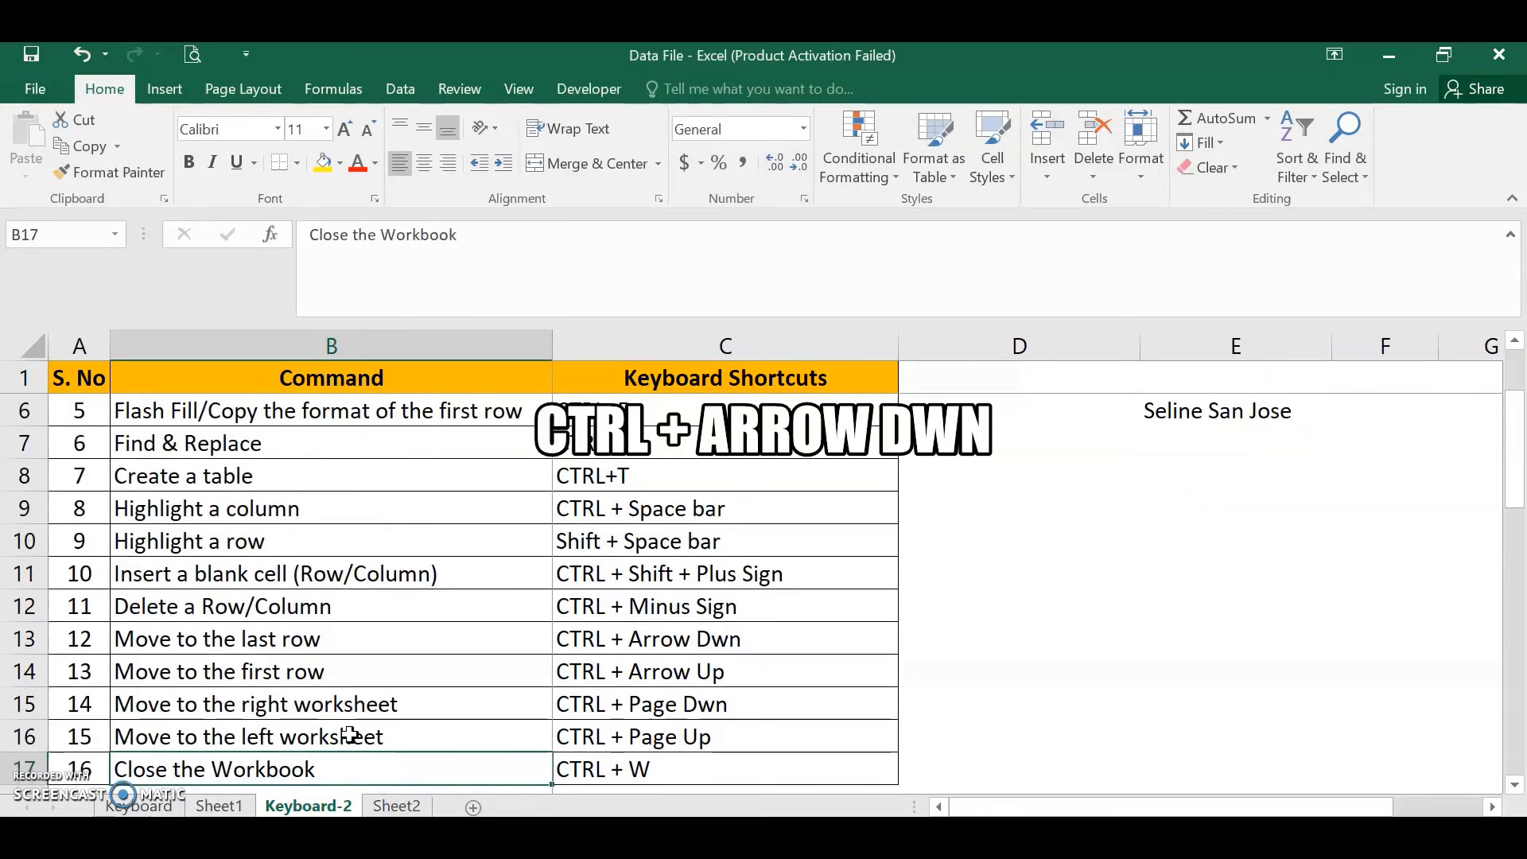
{"action": "key", "text": "Down"}
{"action": "key", "text": "Up"}
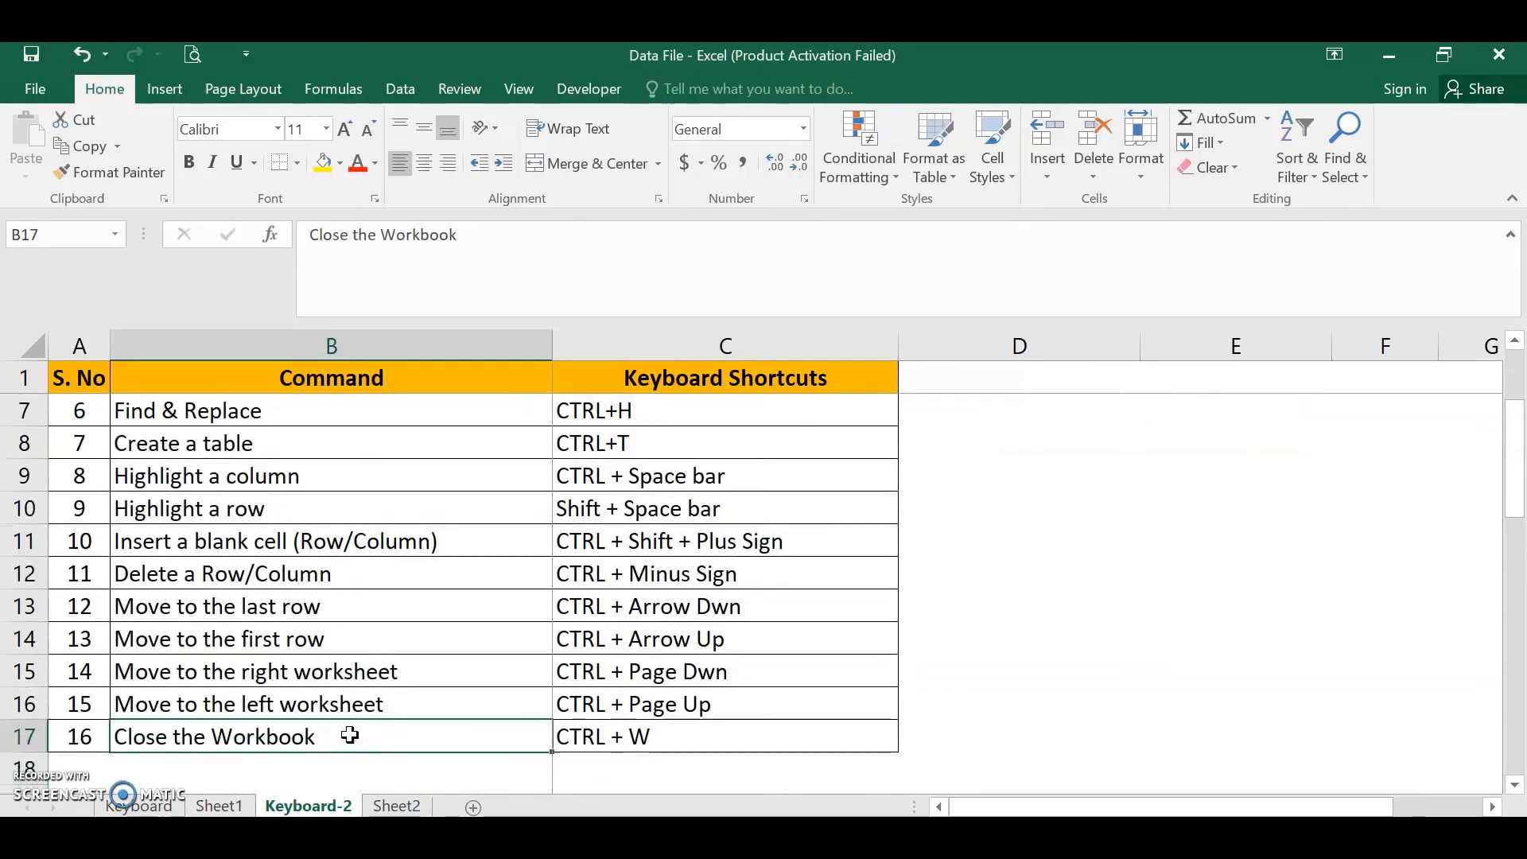
- Move up a few rows in column B, then jump to the first row of the table
{"action": "key", "text": "Up"}
{"action": "key", "text": "Up"}
{"action": "key", "text": "Up"}
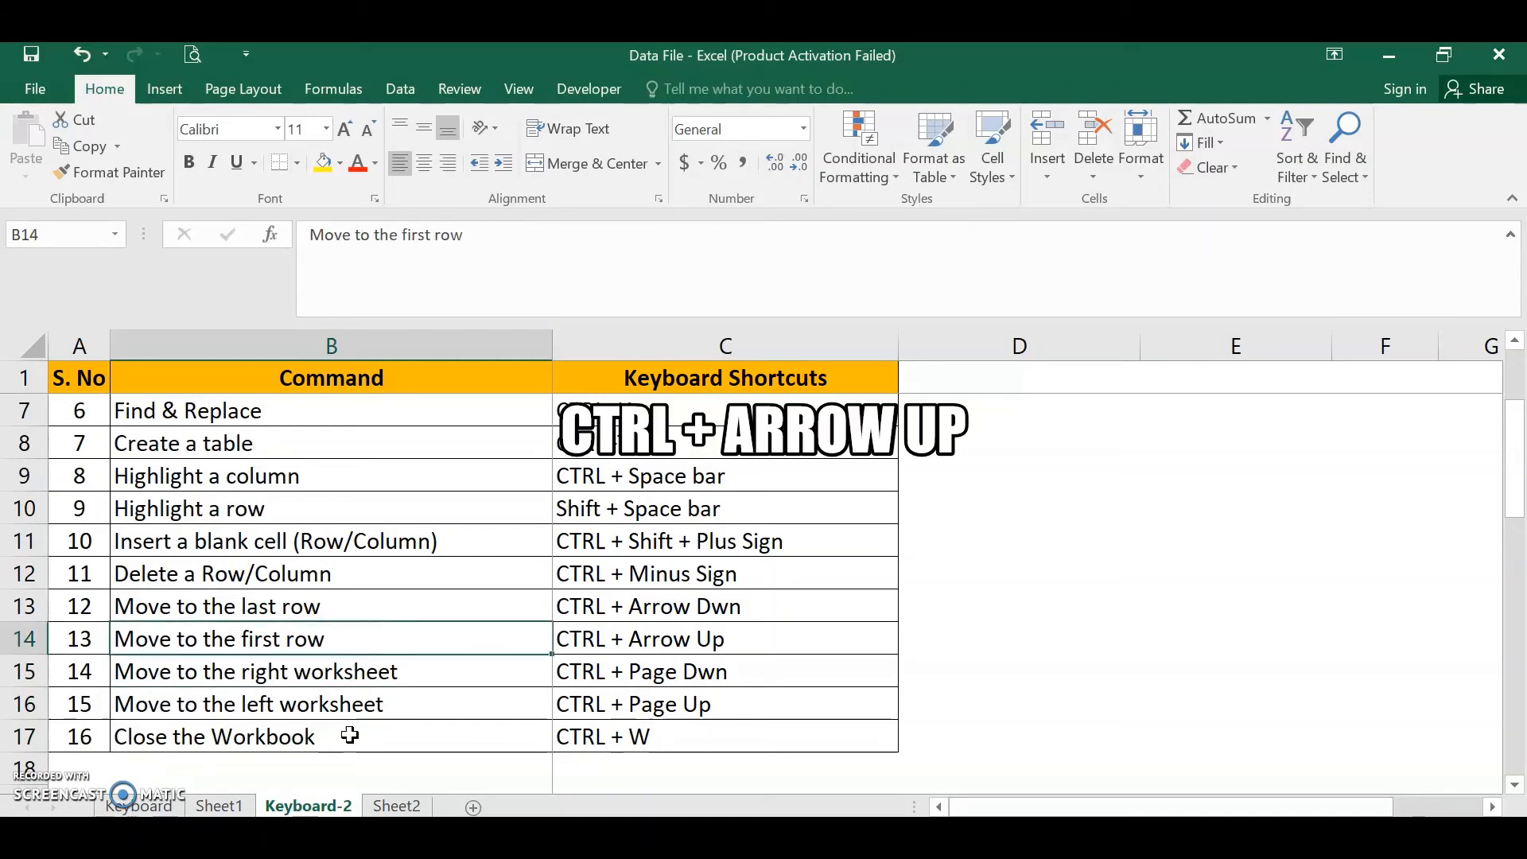
{"action": "key", "text": "ctrl+Up"}
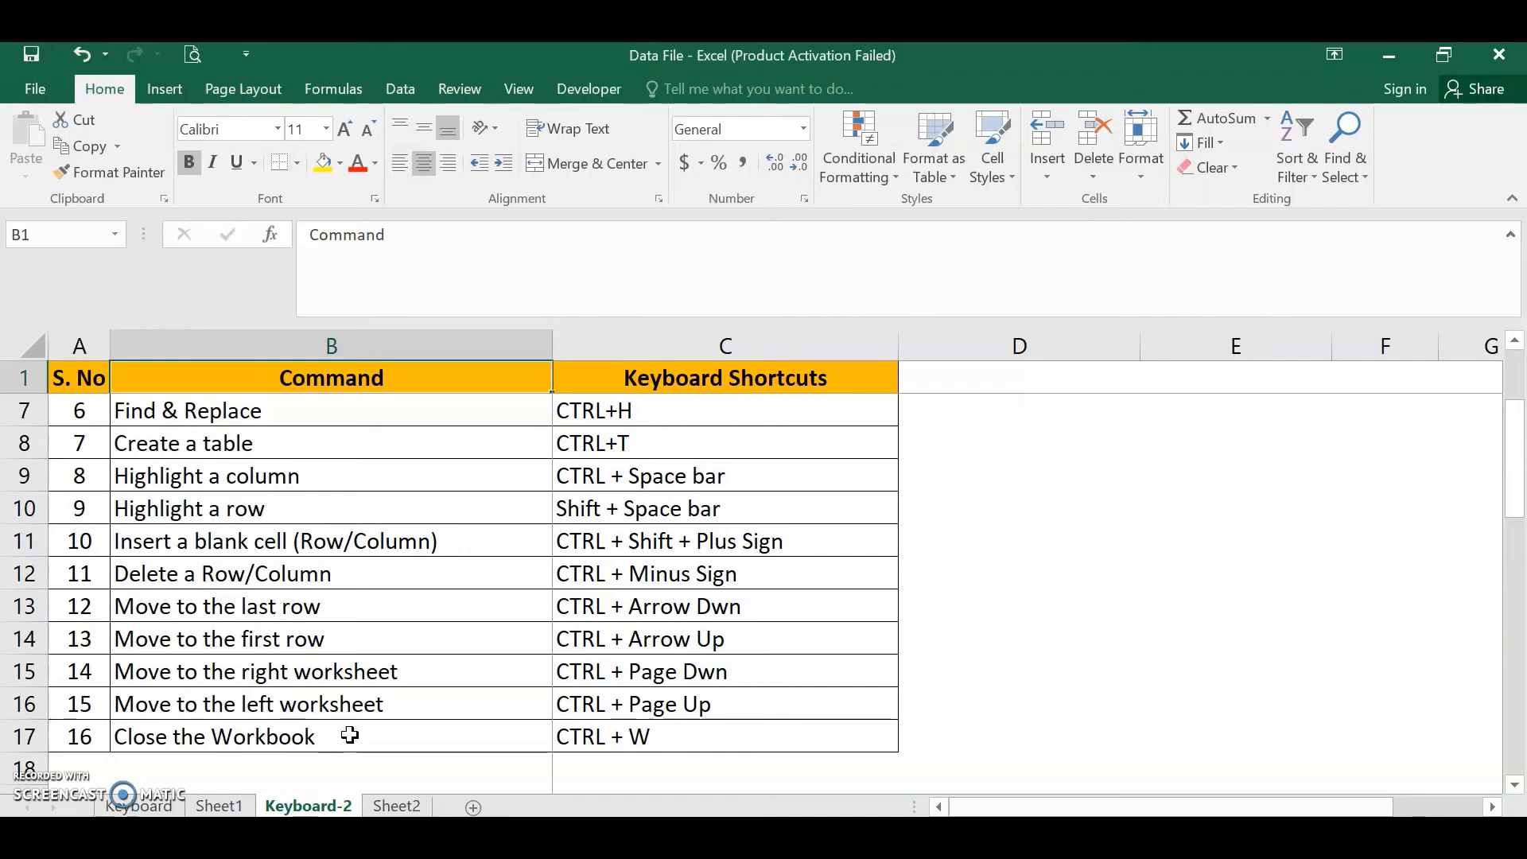
- Select the row 15 command cell and switch to the next worksheet to the right, Sheet2
{"action": "left_click", "coordinate": [350, 736]}
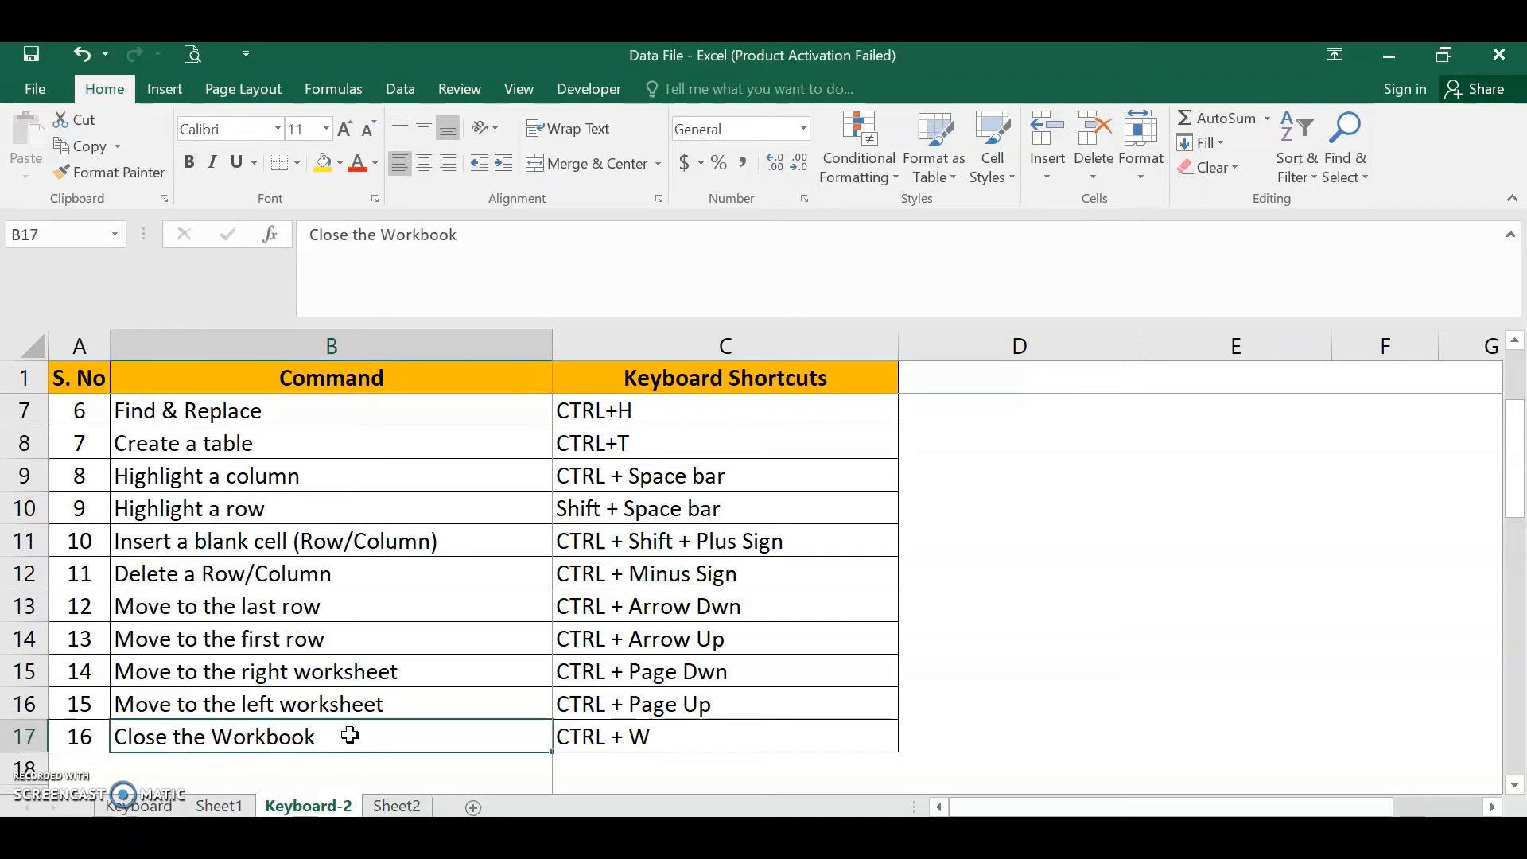
{"action": "key", "text": "Up"}
{"action": "key", "text": "Up"}
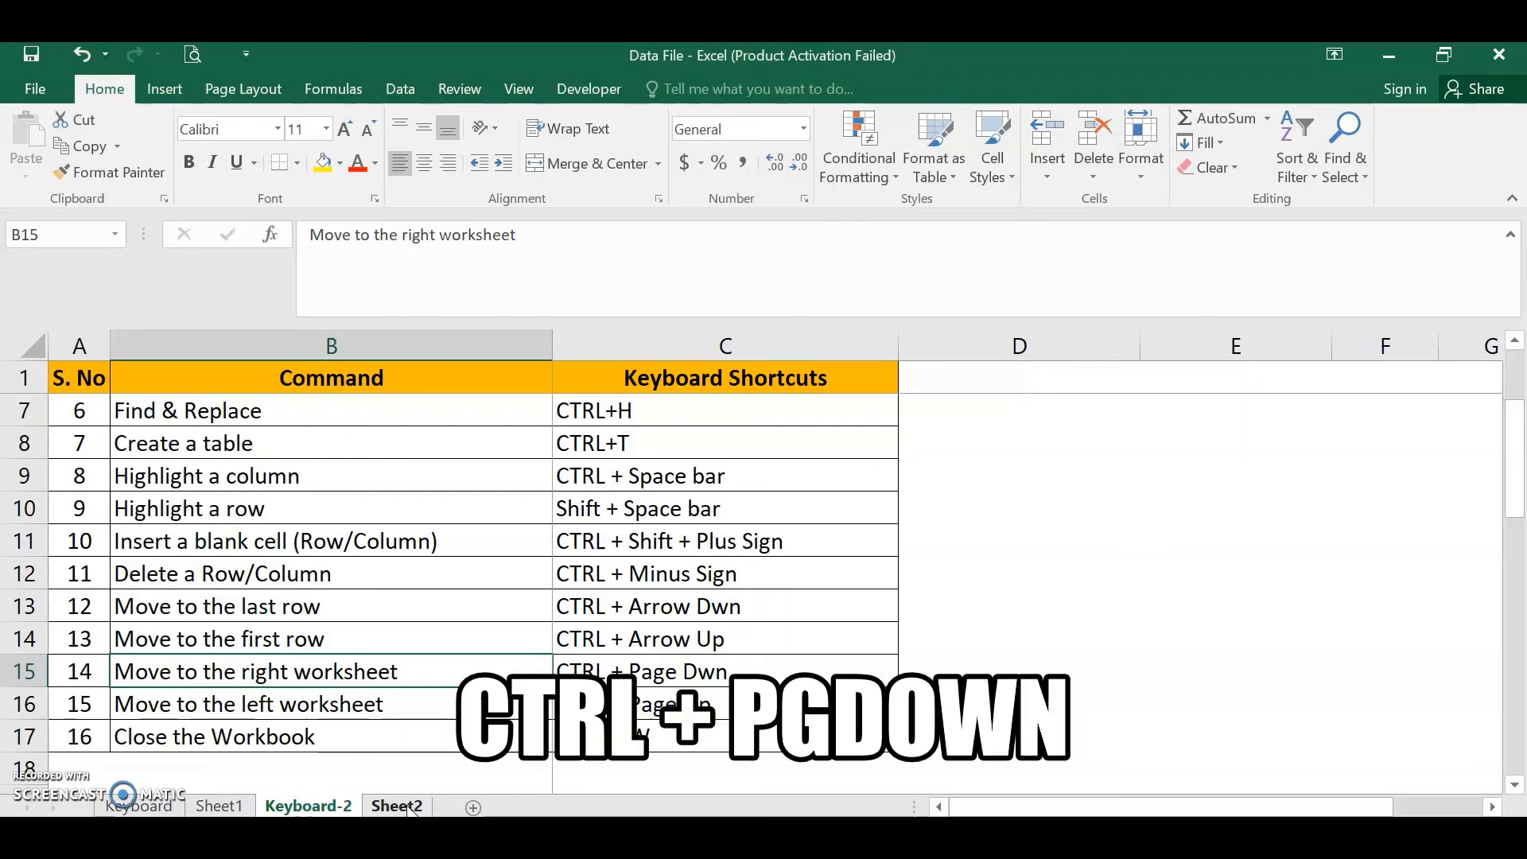
{"action": "key", "text": "ctrl+Page_Down"}
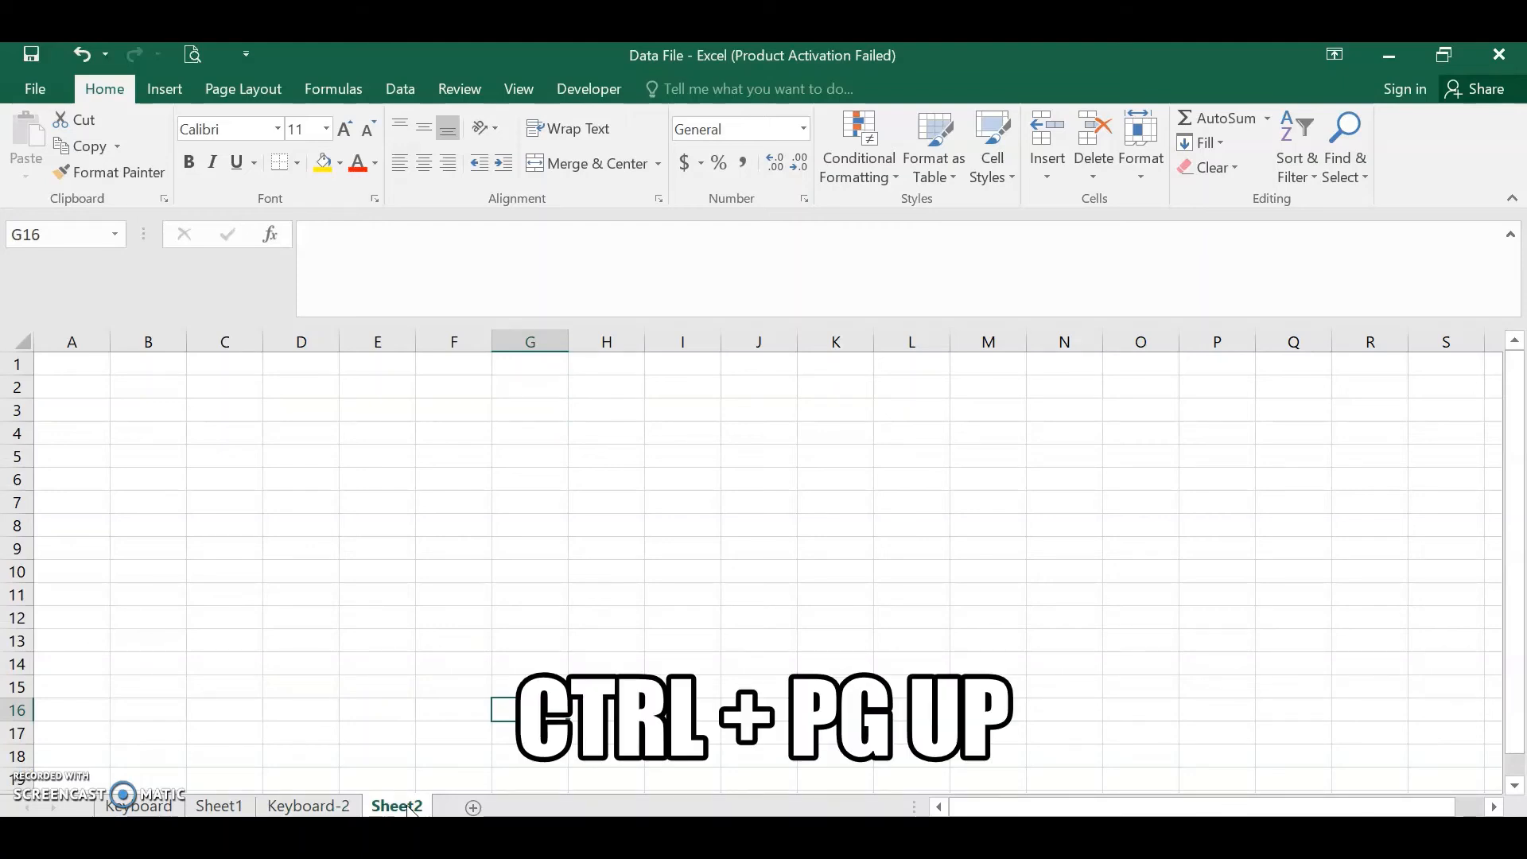
- Move leftward through the worksheets to the Keyboard sheet
{"action": "key", "text": "ctrl+Page_Up"}
{"action": "key", "text": "ctrl+Page_Up"}
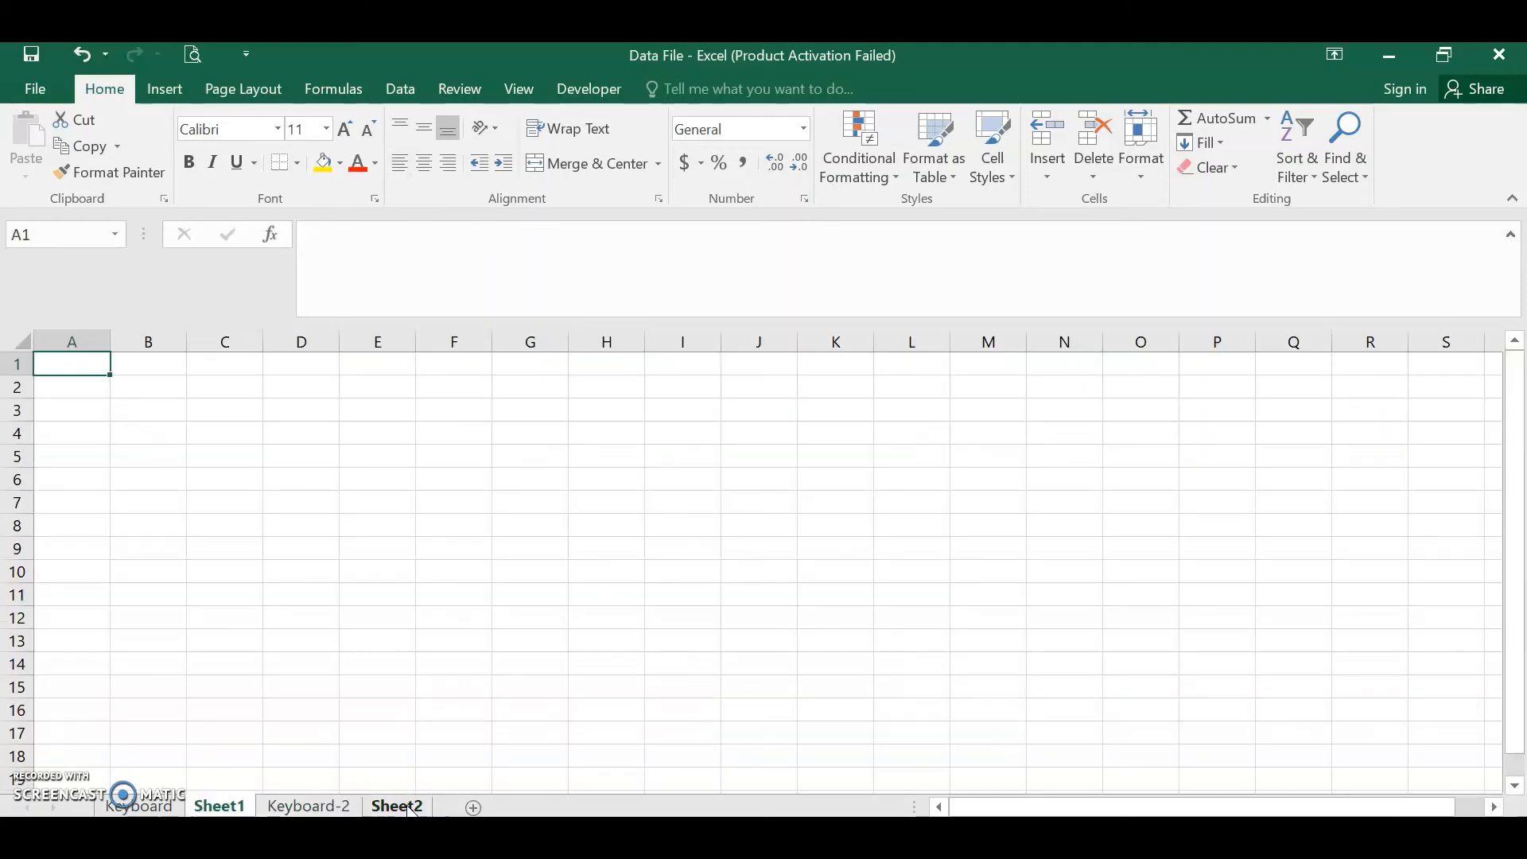
{"action": "key", "text": "ctrl+Page_Up"}
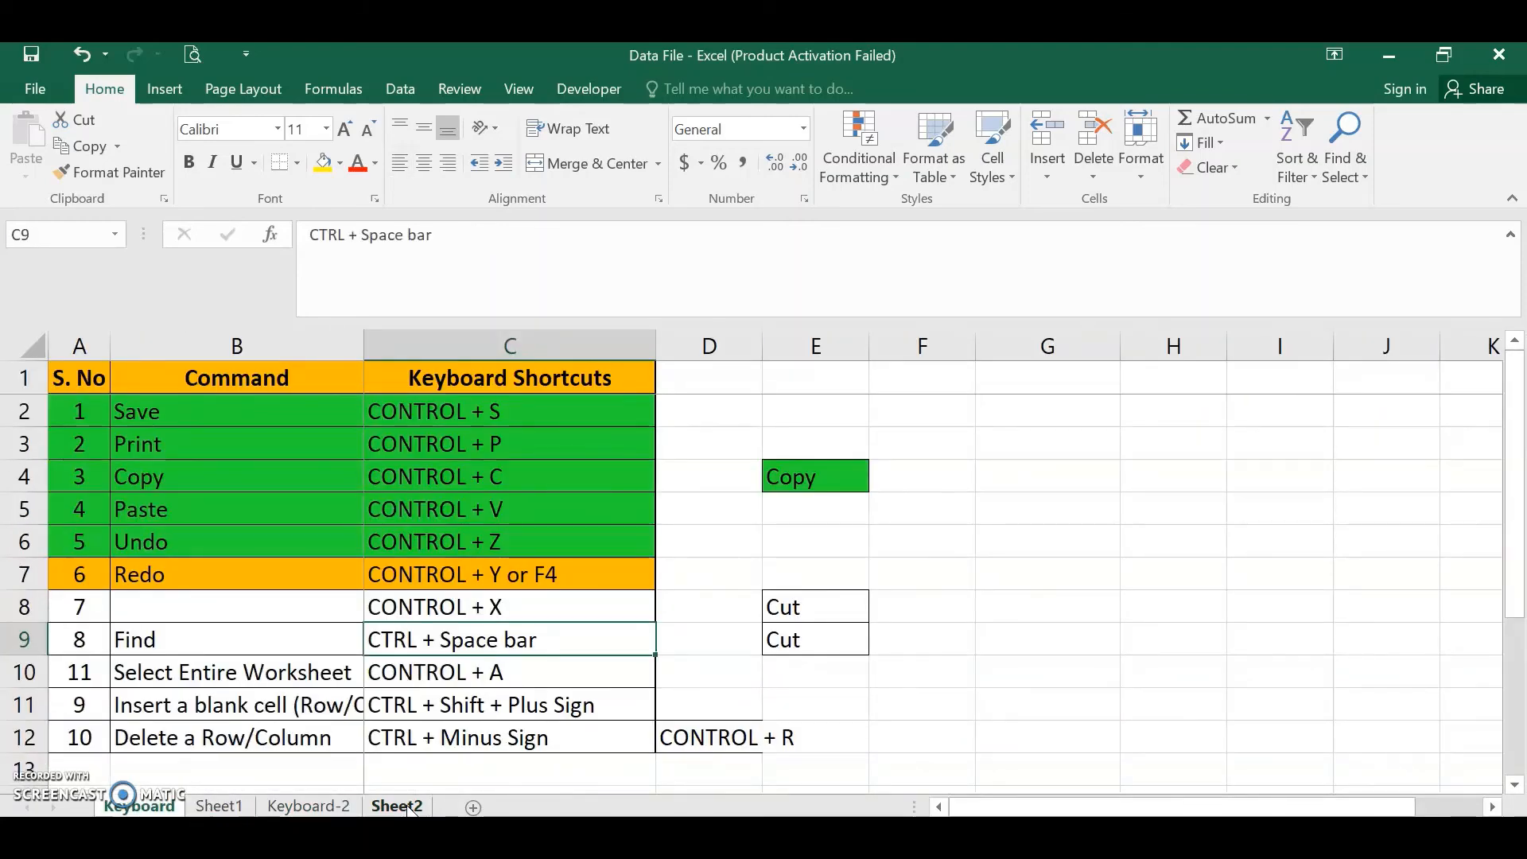
- Move rightward through the worksheets back to the Keyboard-2 sheet
{"action": "key", "text": "ctrl+Page_Down"}
{"action": "key", "text": "ctrl+Page_Down"}
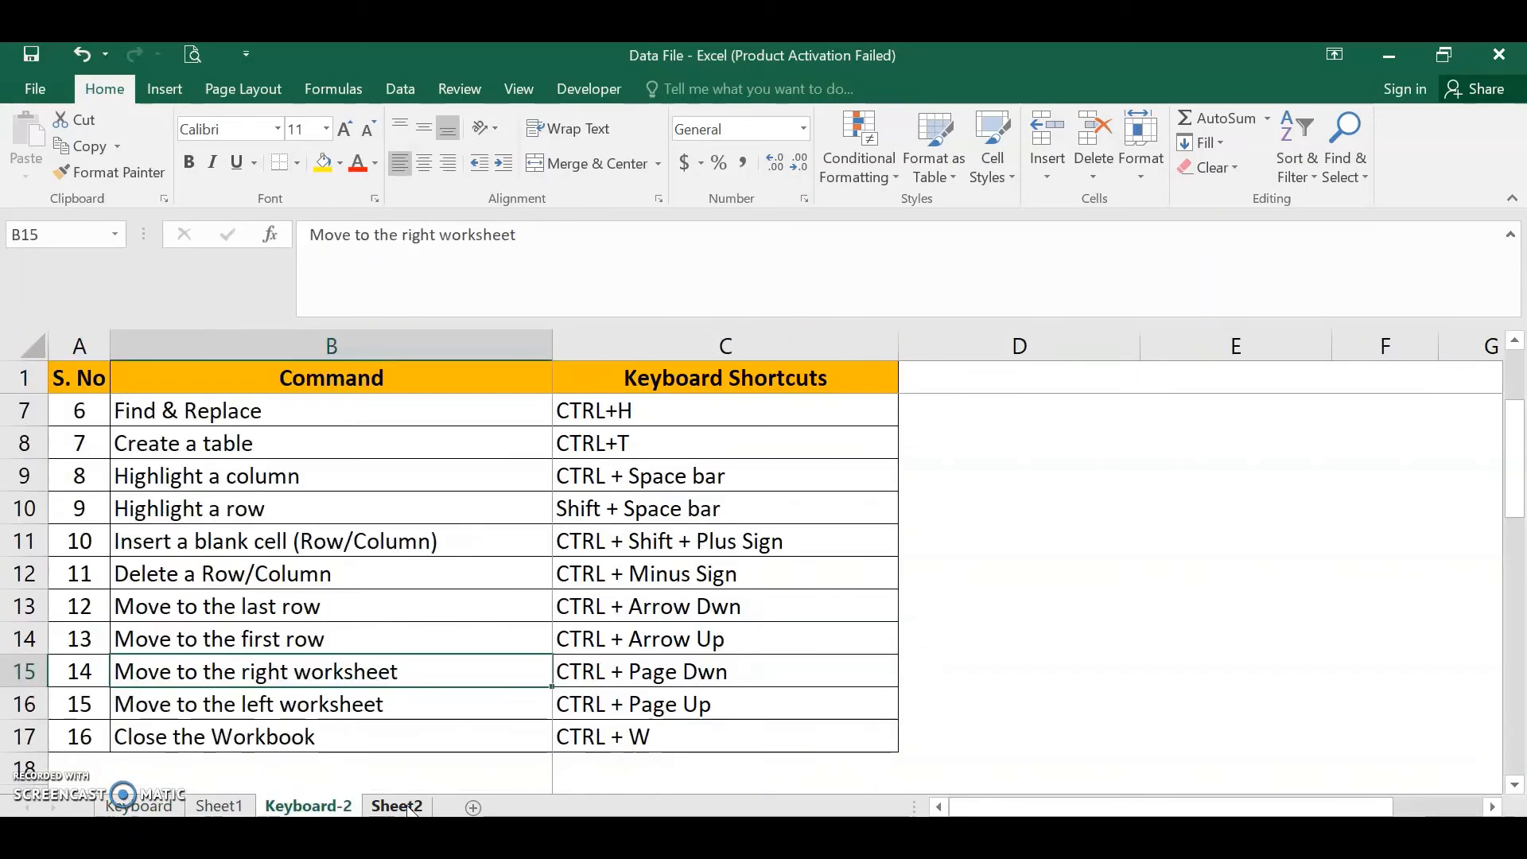
- Review the shortcut entries in the Keyboard Shortcuts column of the list
{"action": "key", "text": "Down"}
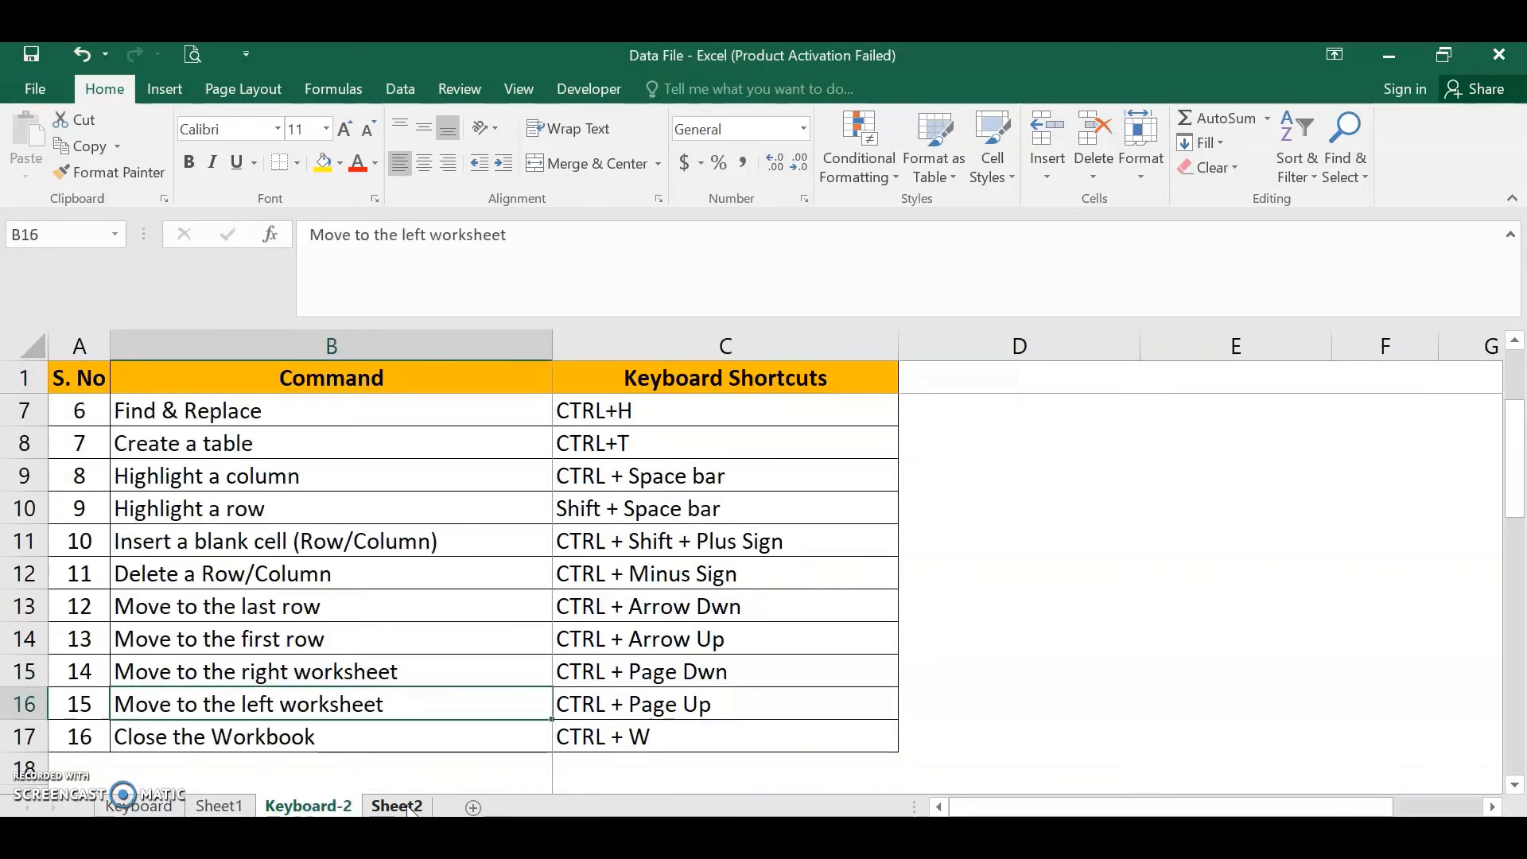
{"action": "key", "text": "Down"}
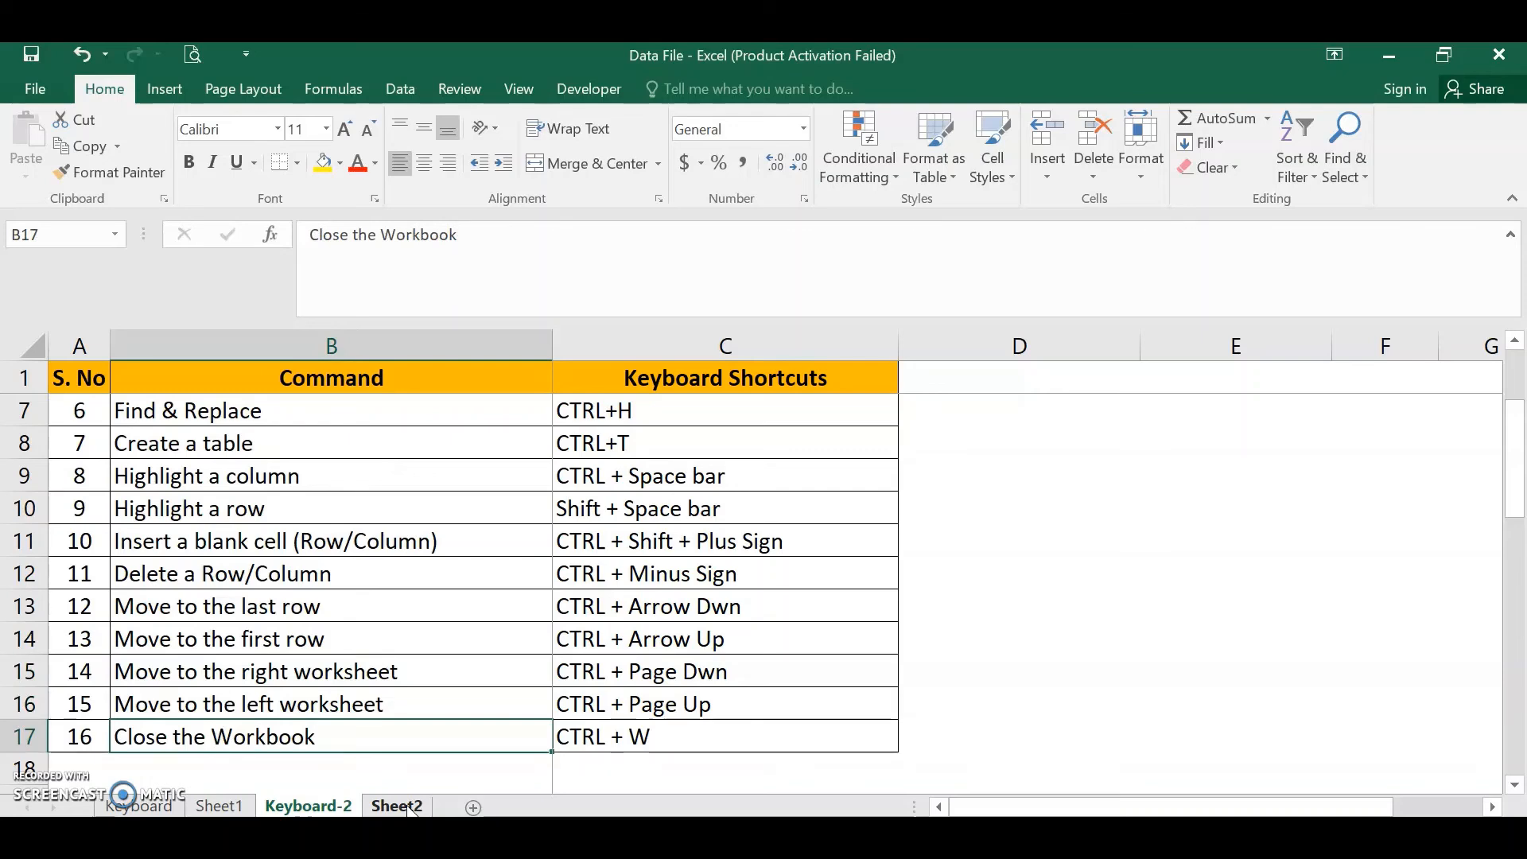
{"action": "key", "text": "Right"}
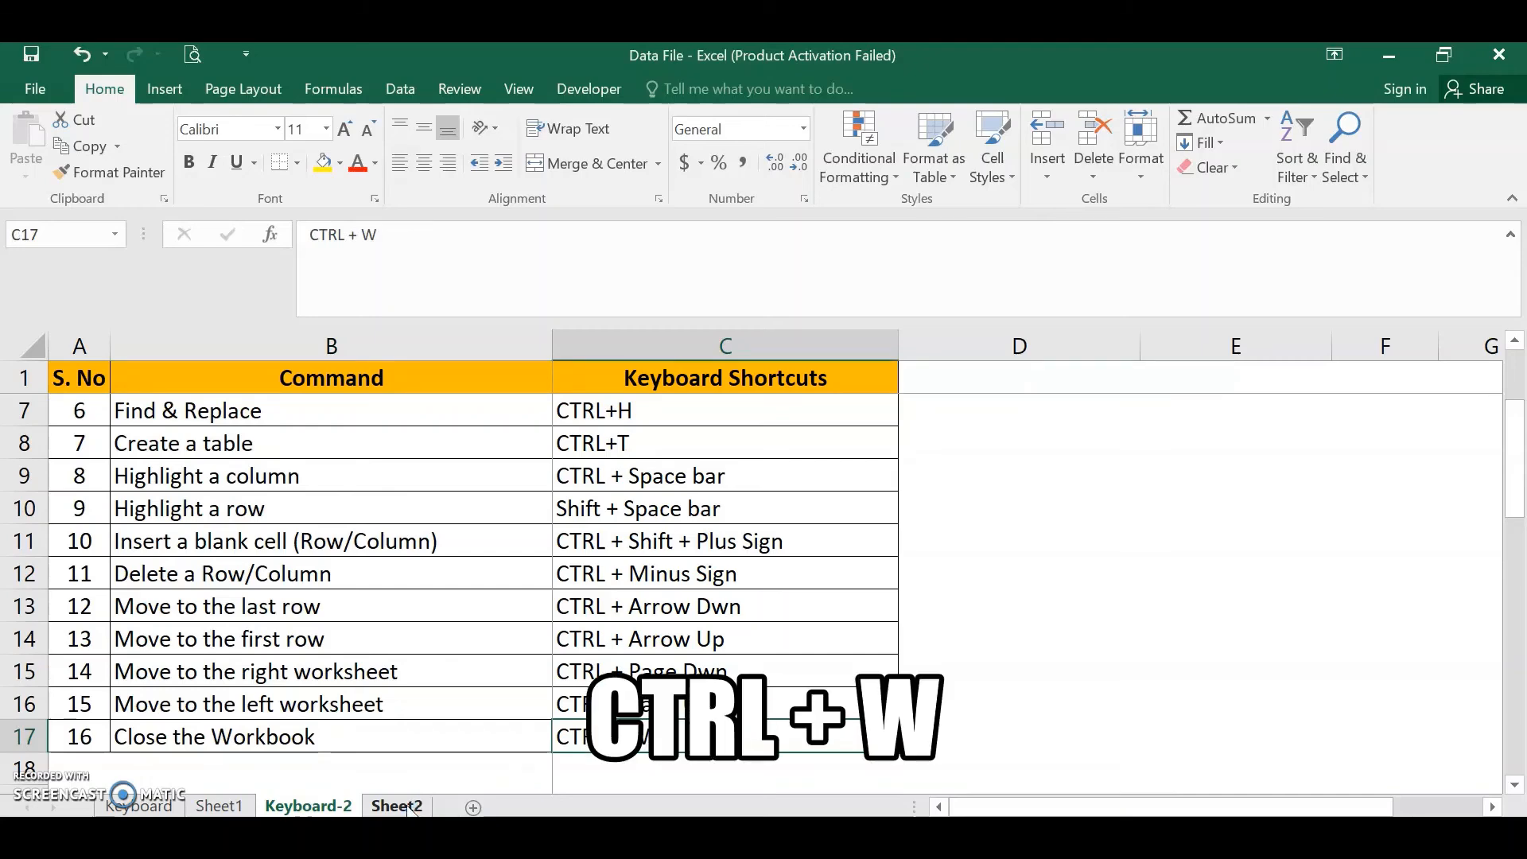
{"action": "scroll", "coordinate": [474, 568], "scroll_direction": "up", "scroll_amount": 2}
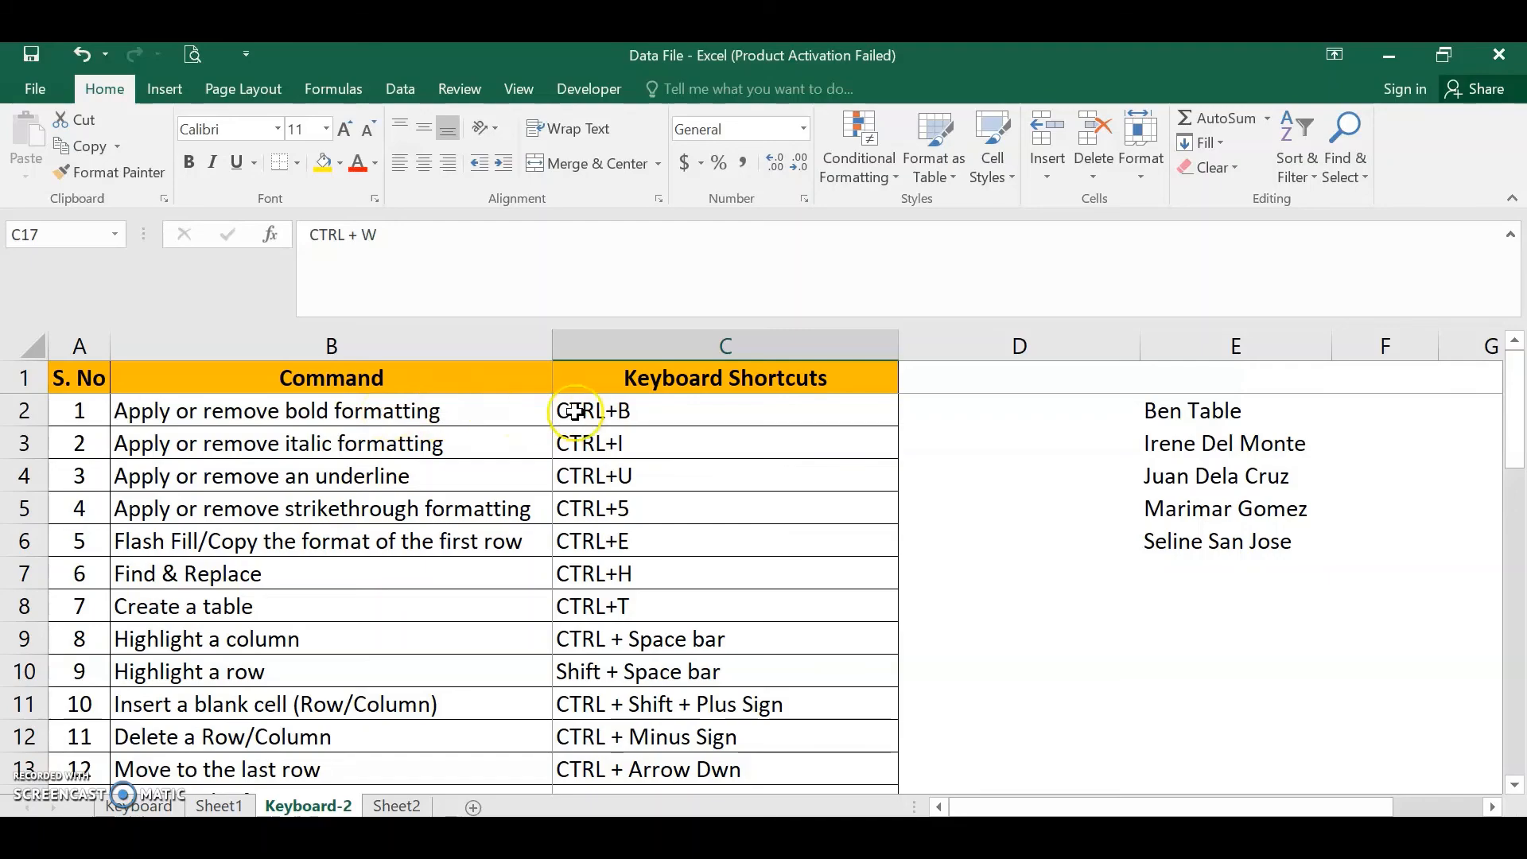
{"action": "left_click", "coordinate": [648, 402]}
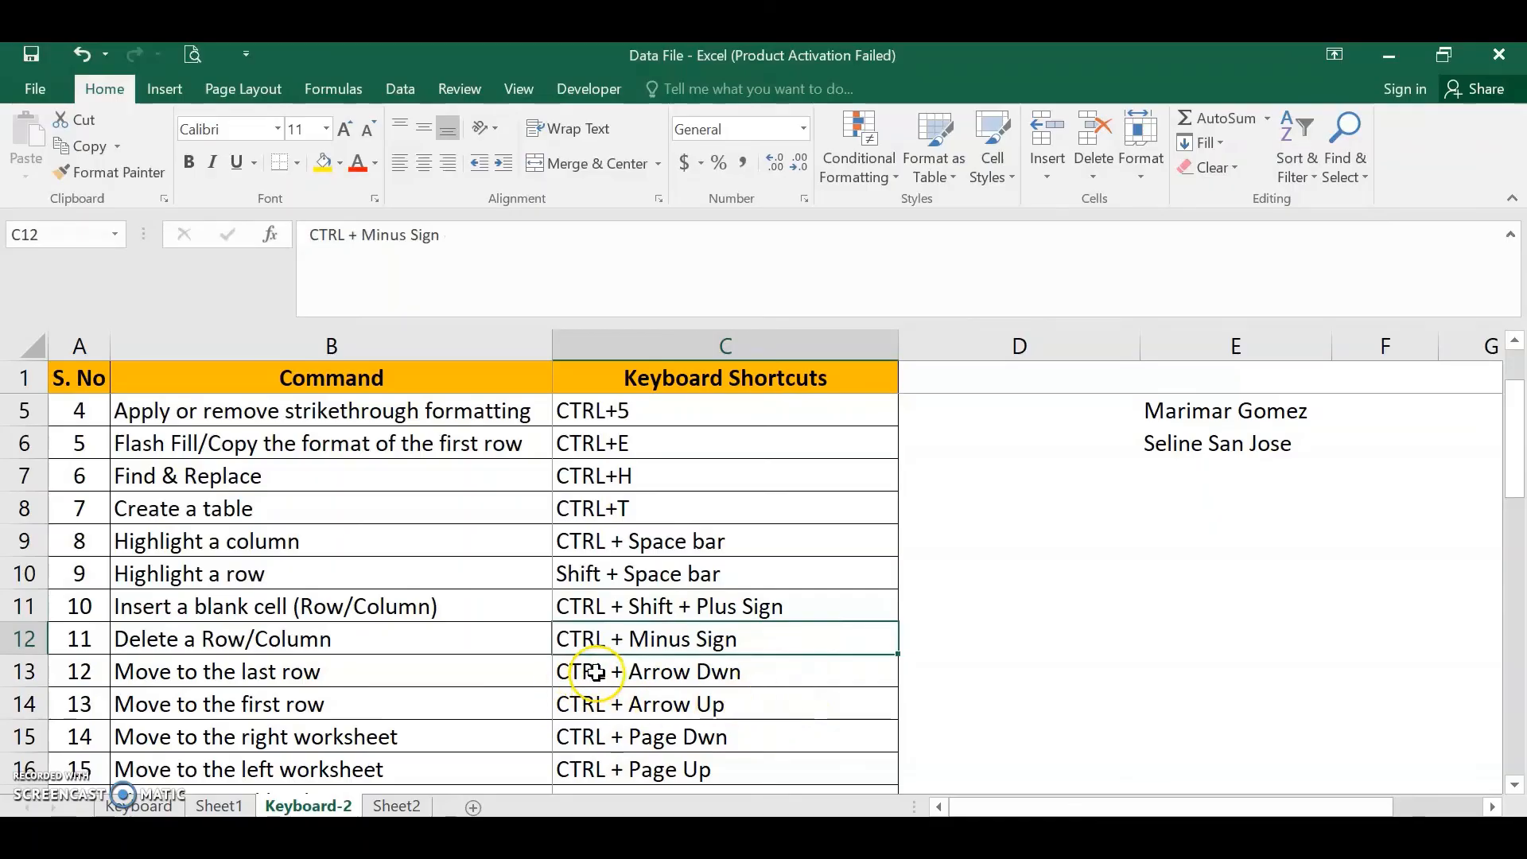
{"action": "left_click", "coordinate": [597, 673]}
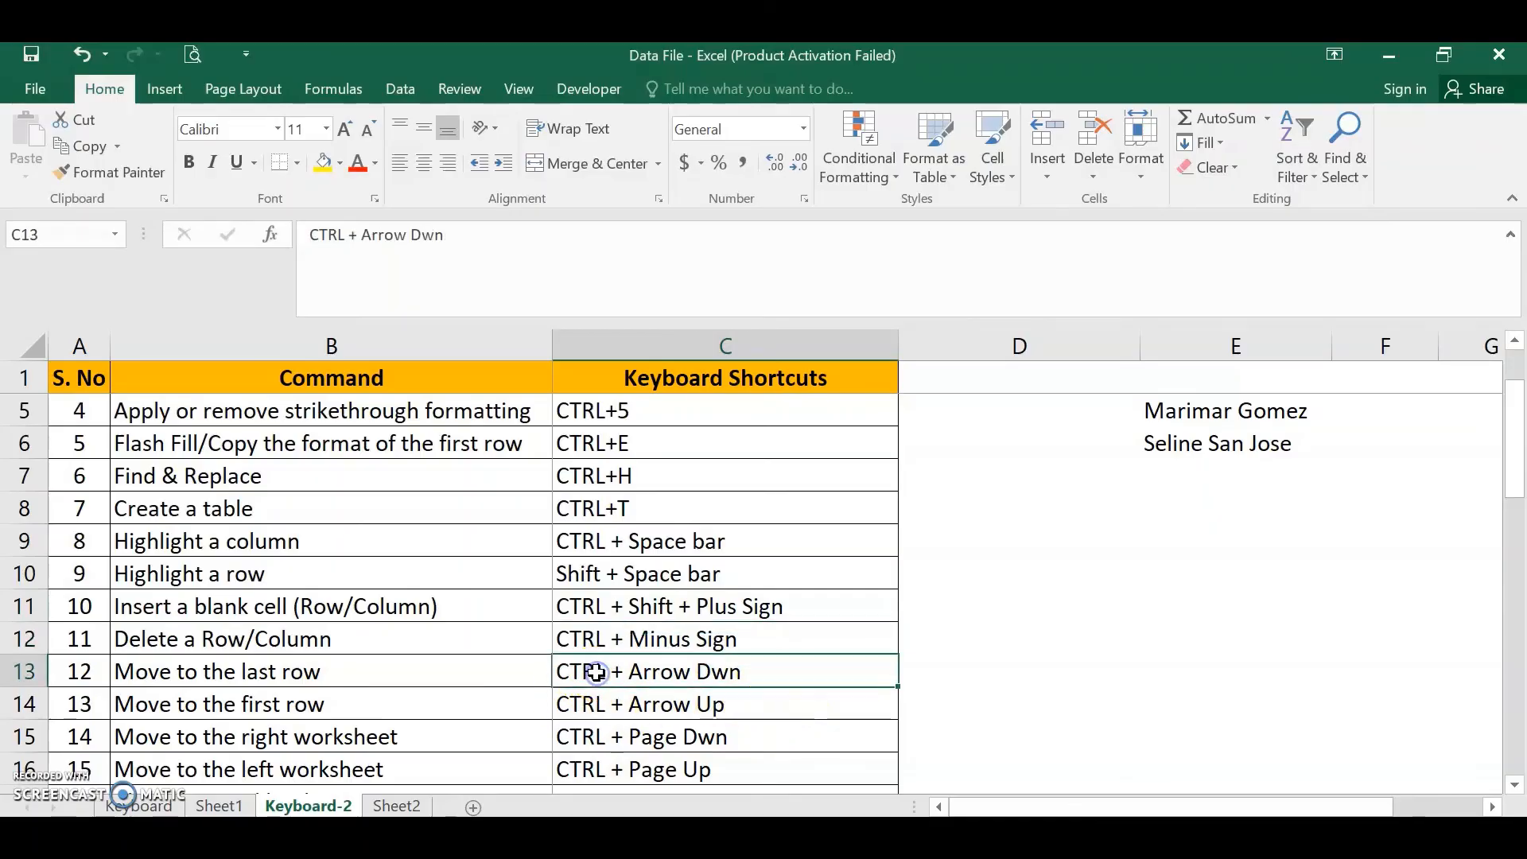
{"action": "left_click", "coordinate": [647, 707]}
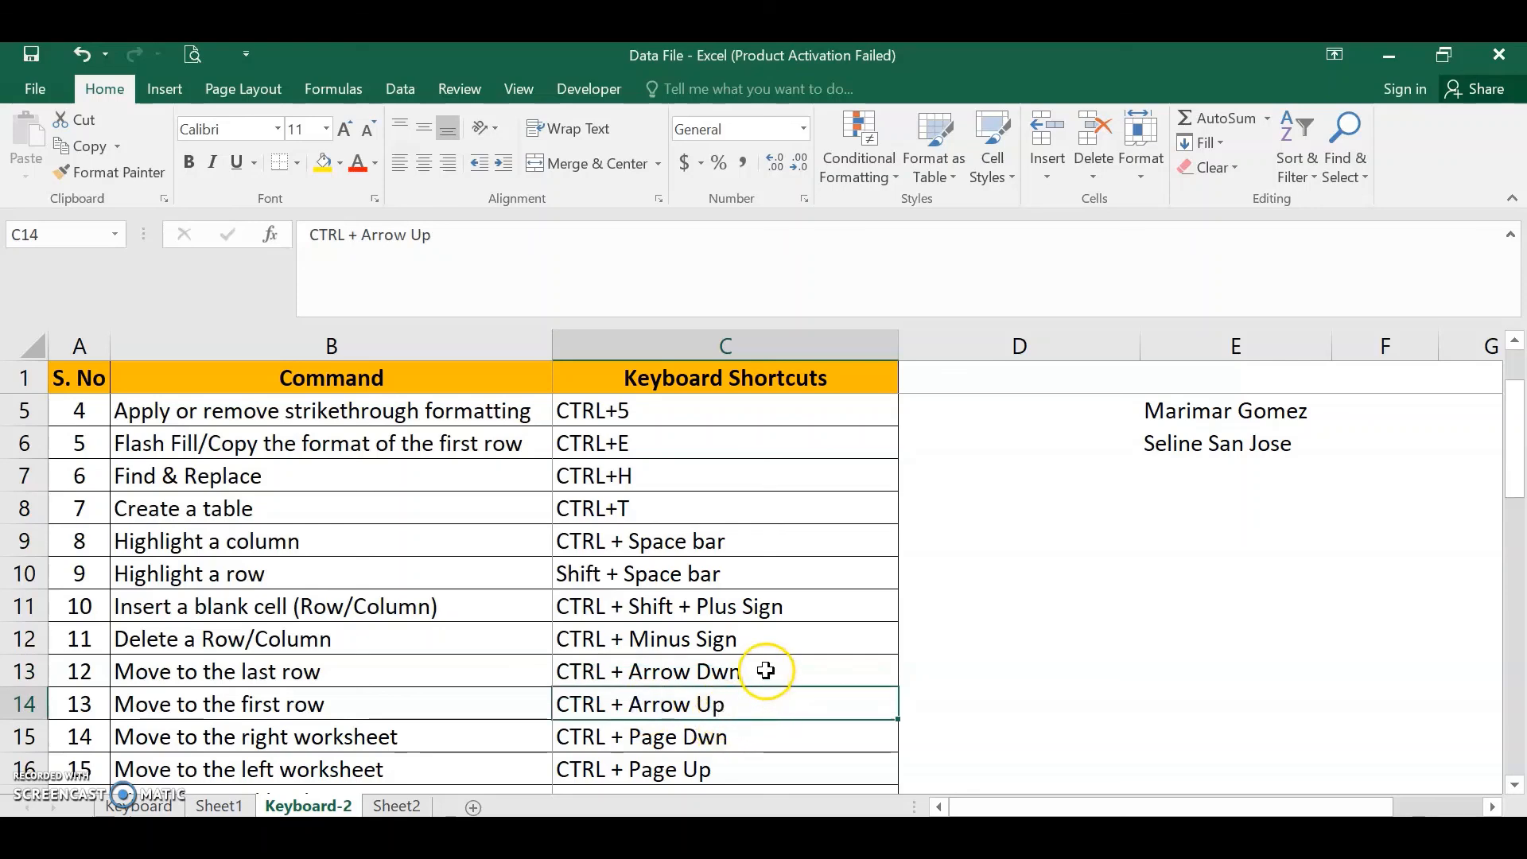
- Select the shortcut cells near the end of the list and close the workbook
{"action": "left_click", "coordinate": [765, 670]}
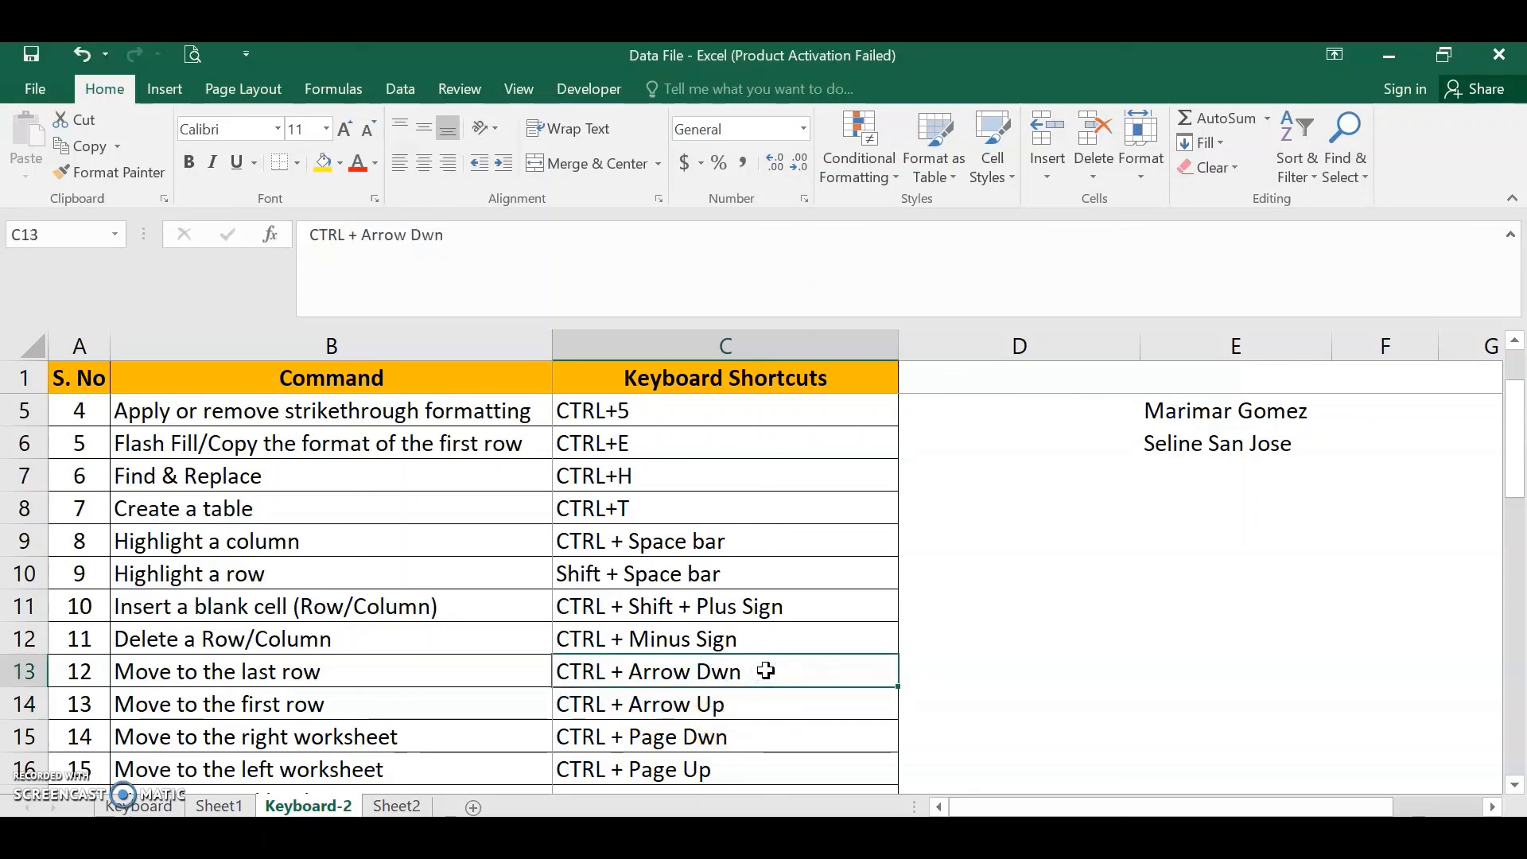
{"action": "left_click", "coordinate": [712, 766]}
{"action": "scroll", "coordinate": [740, 605], "scroll_direction": "down", "scroll_amount": 3}
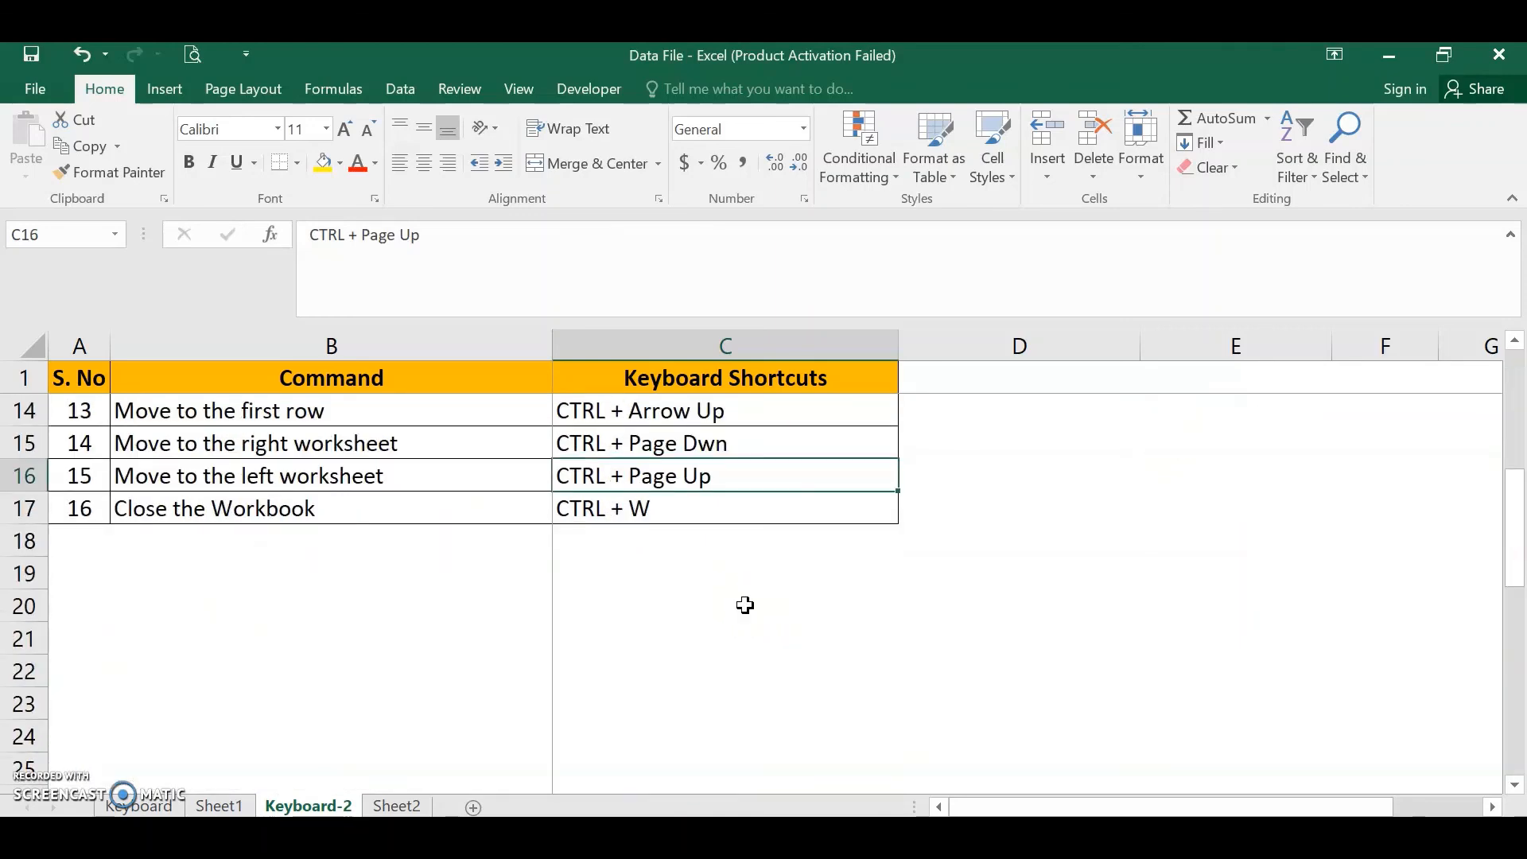
{"action": "key", "text": "ctrl+w"}
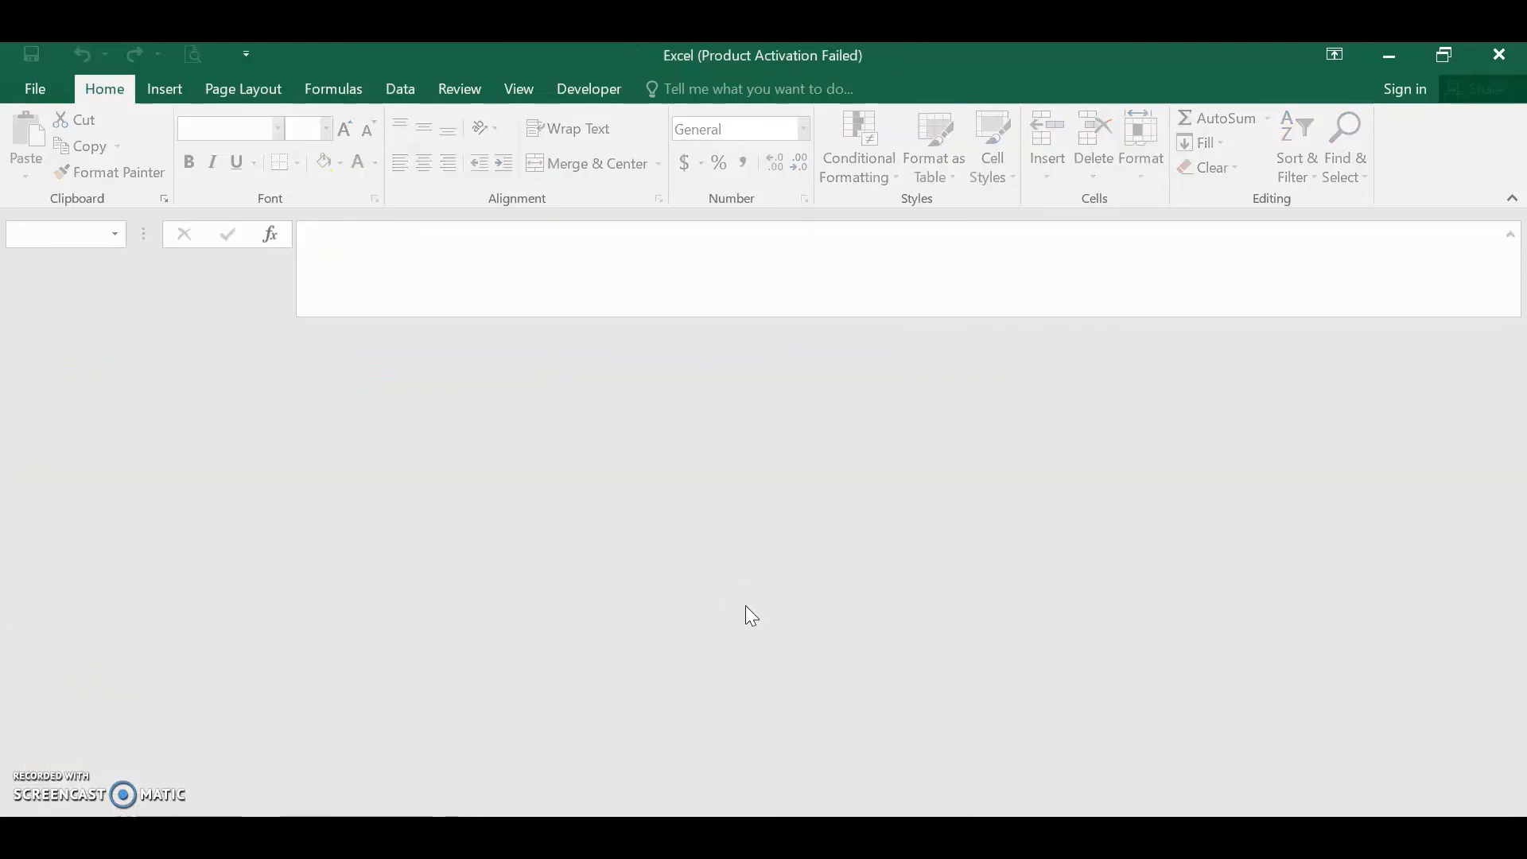